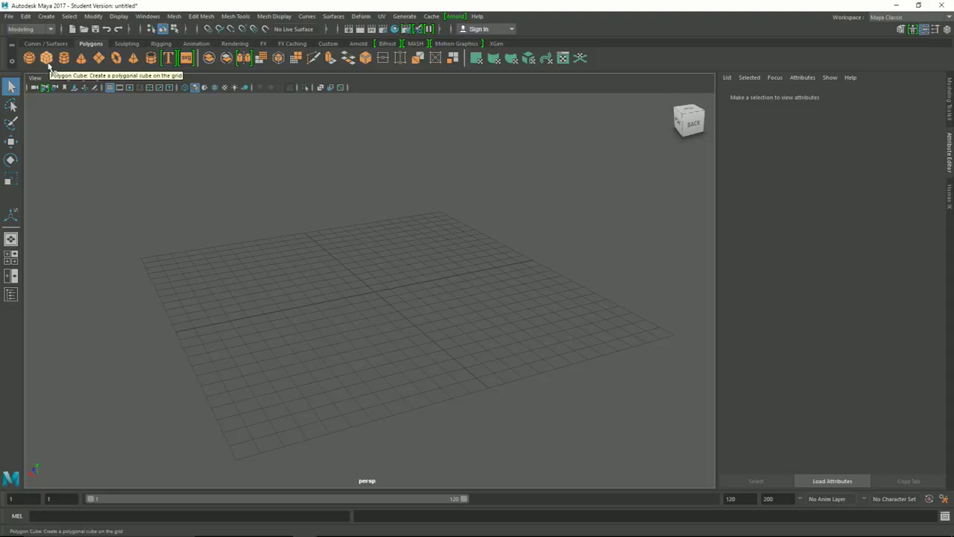
Step: Create a polygon cube and raise it to about 0.12, 4.5, 0
{"action": "left_click", "coordinate": [47, 60]}
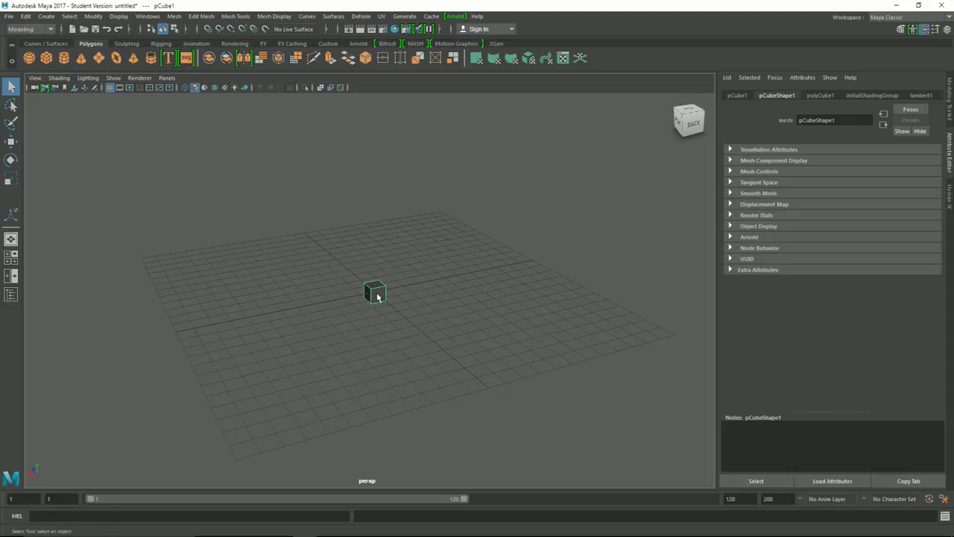
{"action": "key", "text": "w"}
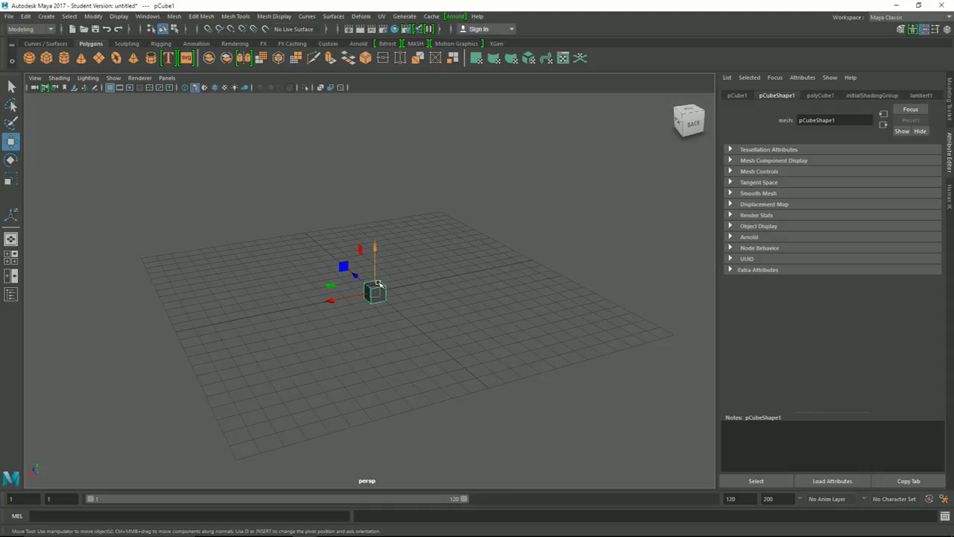
{"action": "scroll", "coordinate": [378, 284], "scroll_direction": "up", "scroll_amount": 3}
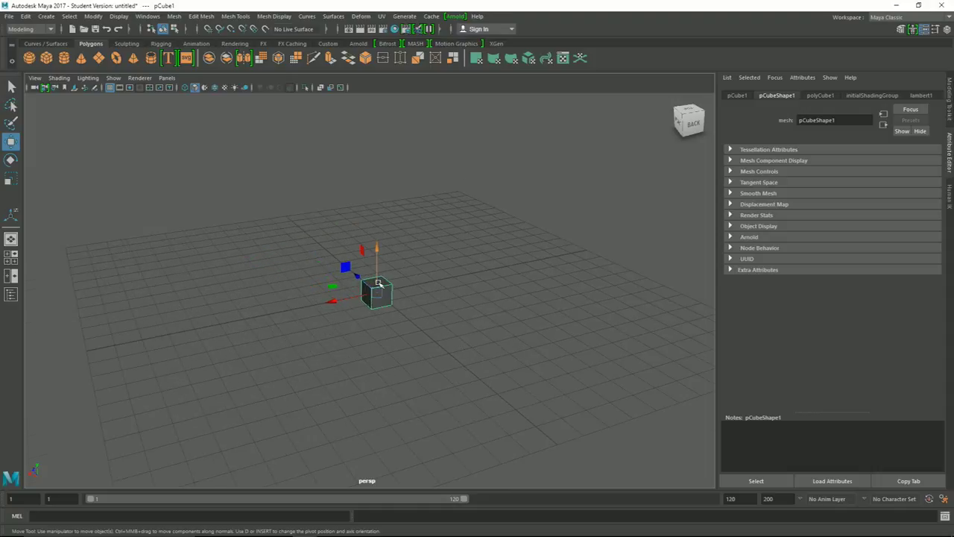
{"action": "left_click_drag", "start_coordinate": [376, 257], "coordinate": [376, 164]}
{"action": "mouse_move", "coordinate": [502, 332]}
{"action": "left_mouse_down", "text": "alt"}
{"action": "mouse_move", "coordinate": [459, 368]}
{"action": "mouse_move", "coordinate": [553, 325]}
{"action": "left_mouse_up", "text": "alt"}
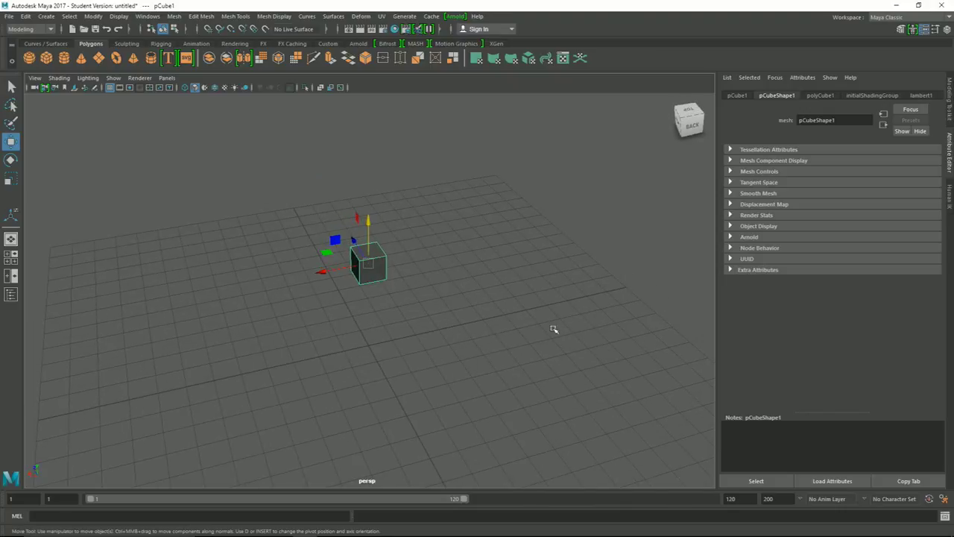
{"action": "mouse_move", "coordinate": [335, 266]}
{"action": "left_mouse_down"}
{"action": "mouse_move", "coordinate": [407, 286]}
{"action": "mouse_move", "coordinate": [421, 330]}
{"action": "left_mouse_up"}
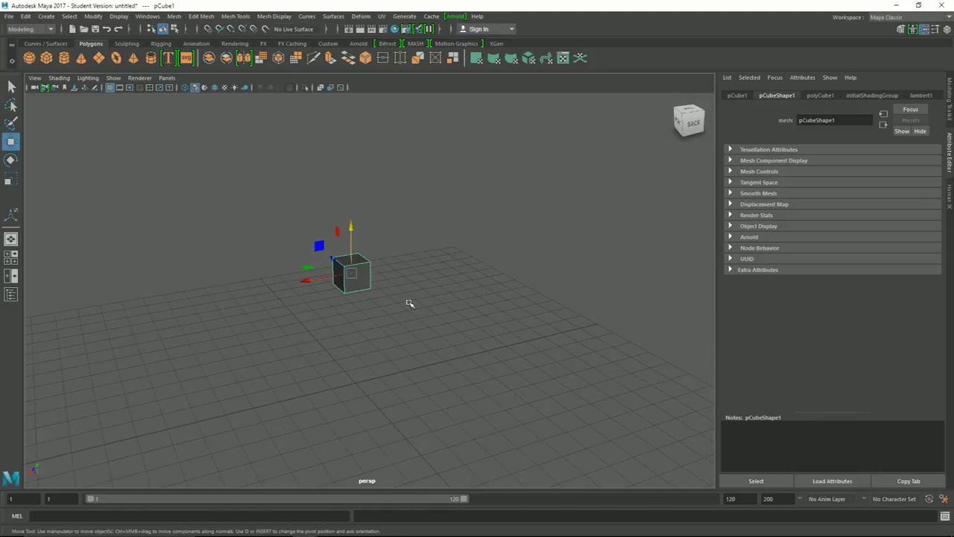
{"action": "mouse_move", "coordinate": [382, 312]}
{"action": "left_mouse_down", "text": "alt"}
{"action": "mouse_move", "coordinate": [371, 321]}
{"action": "mouse_move", "coordinate": [355, 300]}
{"action": "mouse_move", "coordinate": [381, 293]}
{"action": "left_mouse_up", "text": "alt"}
{"action": "middle_click_drag", "start_coordinate": [381, 294], "coordinate": [400, 315], "text": "alt"}
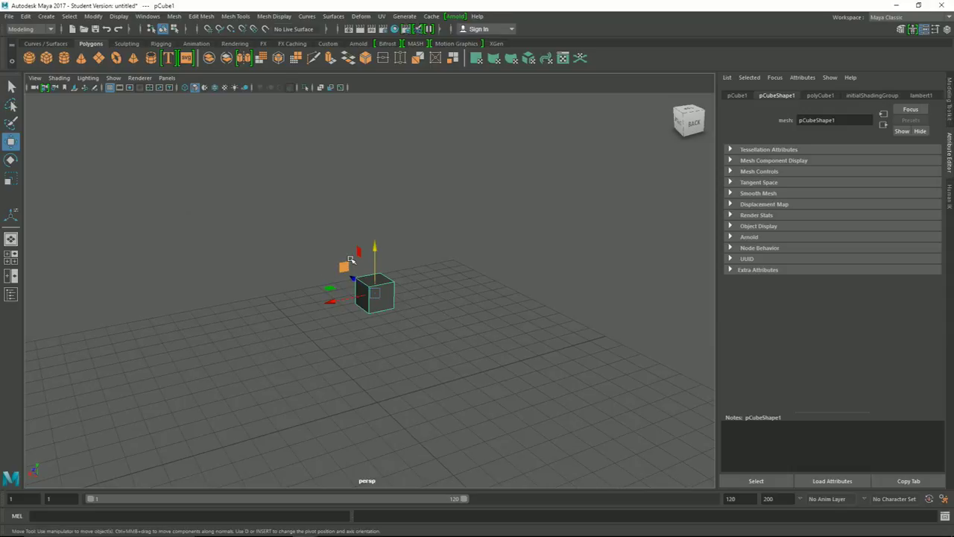
{"action": "scroll", "coordinate": [383, 277], "scroll_direction": "up", "scroll_amount": 1}
{"action": "scroll", "coordinate": [385, 267], "scroll_direction": "up", "scroll_amount": 1}
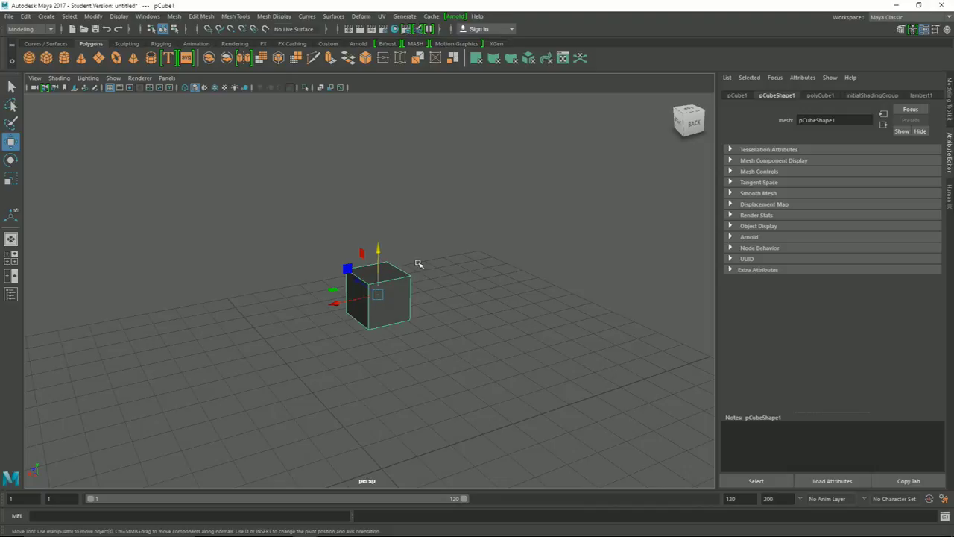
{"action": "mouse_move", "coordinate": [688, 121]}
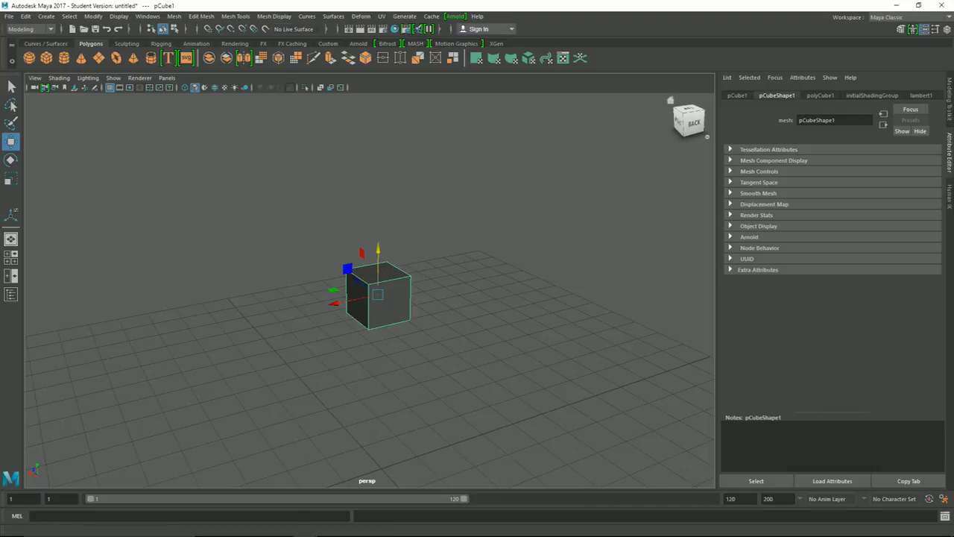
Step: Switch the right-hand side panel to the Modeling Toolkit
{"action": "left_click", "coordinate": [950, 90]}
{"action": "left_click", "coordinate": [950, 197]}
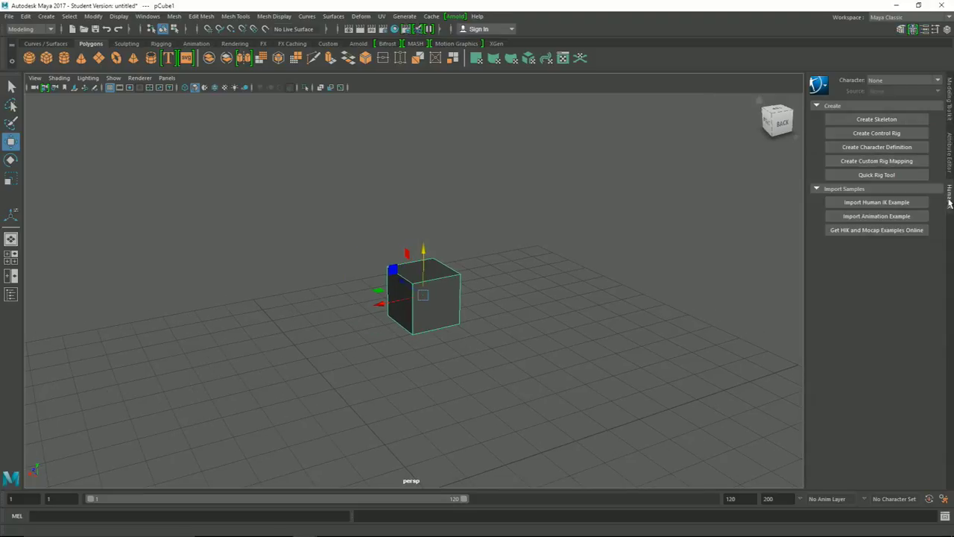
{"action": "left_click", "coordinate": [950, 153]}
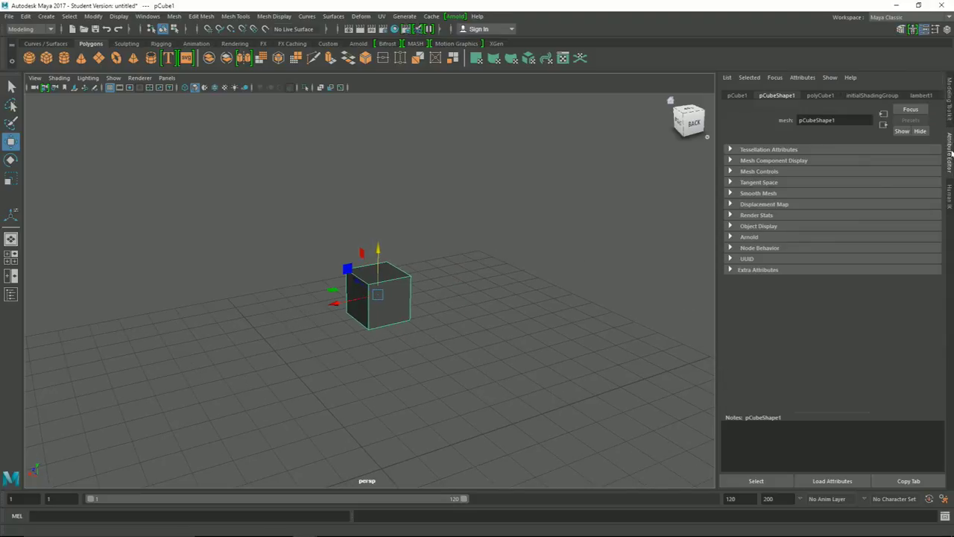
{"action": "left_click", "coordinate": [949, 110]}
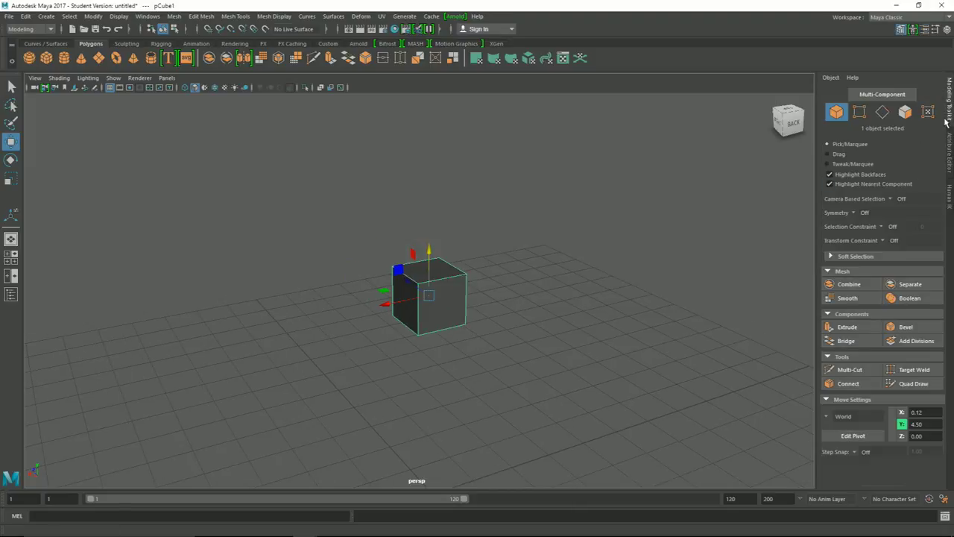
Step: Browse the Edit Mesh menu and the hotbox menus, then reselect the cube
{"action": "left_click_drag", "start_coordinate": [527, 312], "coordinate": [491, 313], "text": "alt"}
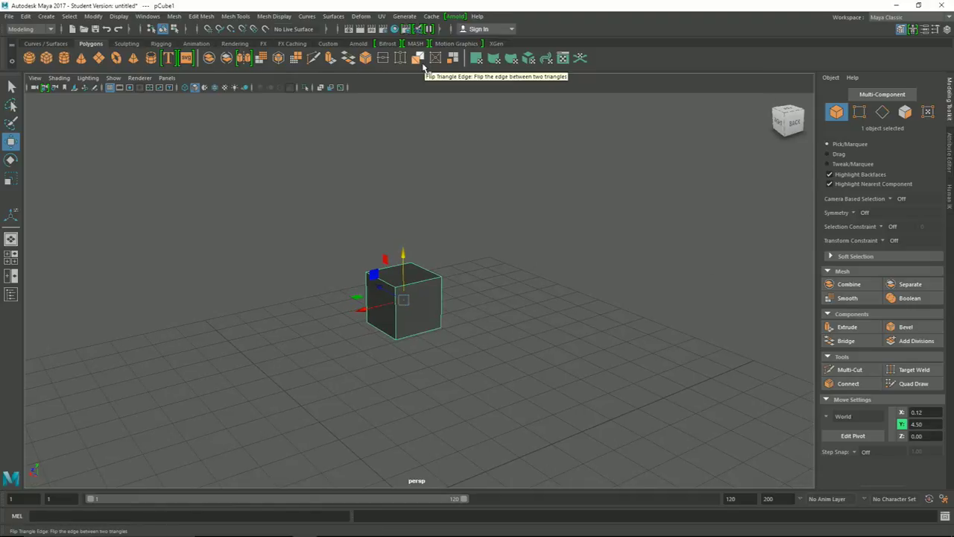
{"action": "left_click", "coordinate": [202, 16]}
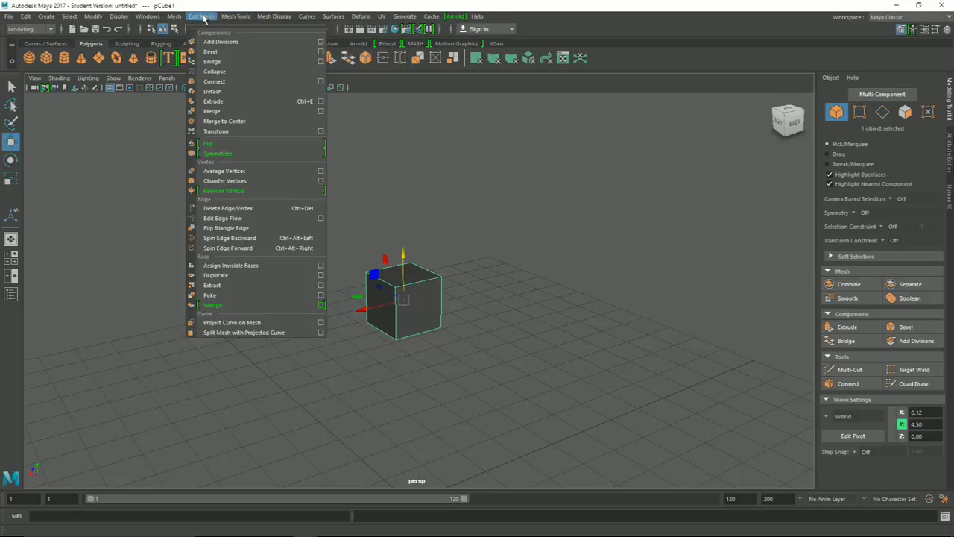
{"action": "left_click", "coordinate": [538, 315]}
{"action": "left_click", "coordinate": [414, 316]}
{"action": "key", "text": "space"}
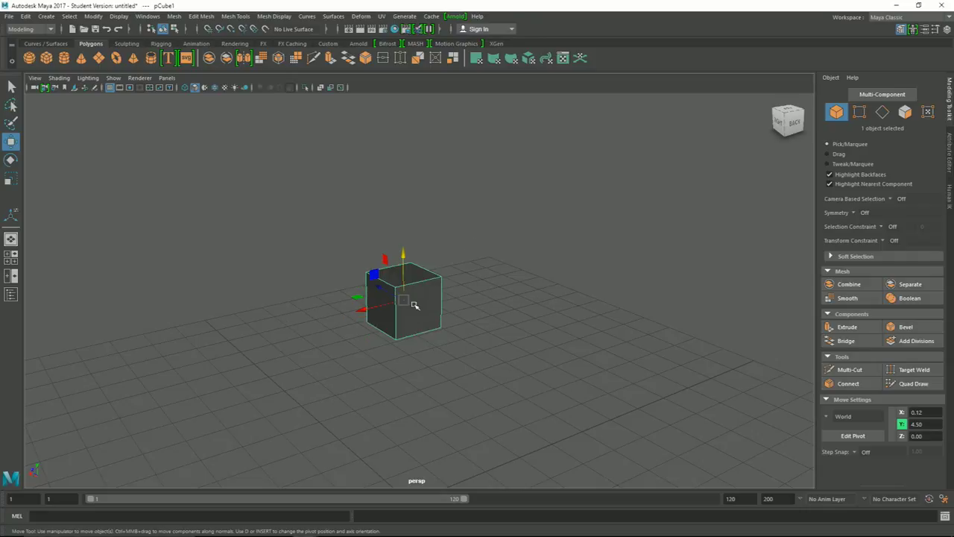
{"action": "left_click", "coordinate": [512, 299]}
{"action": "left_click", "coordinate": [409, 305]}
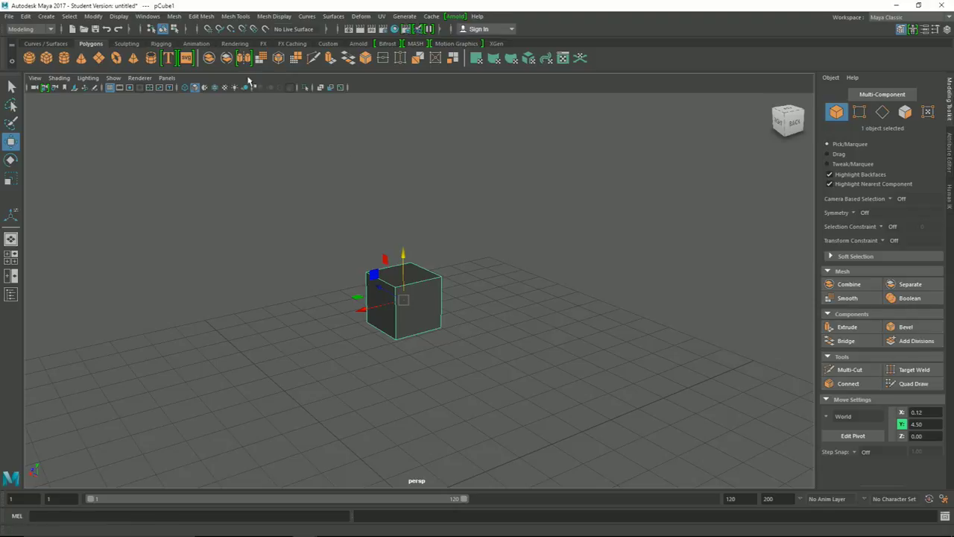
{"action": "left_click", "coordinate": [235, 16]}
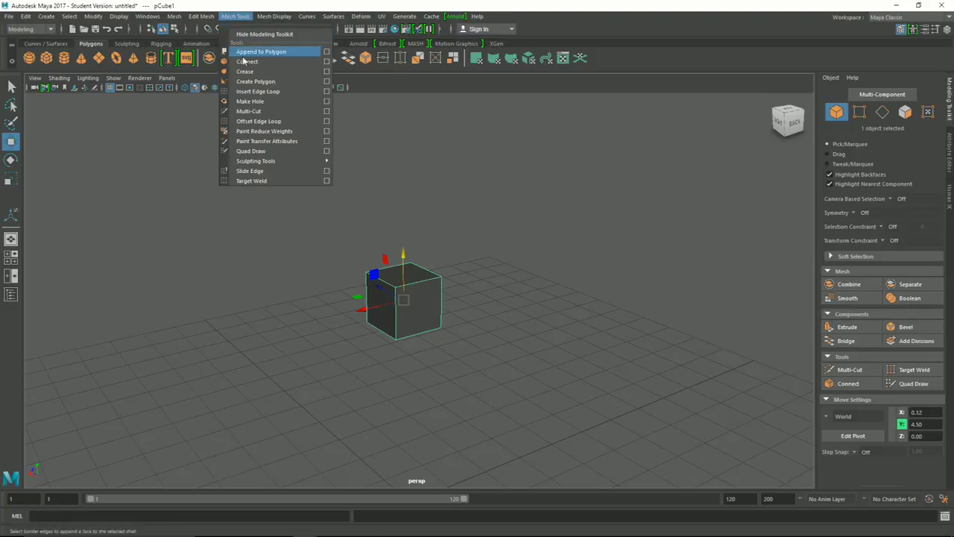
{"action": "left_click", "coordinate": [480, 238]}
{"action": "left_click", "coordinate": [414, 291]}
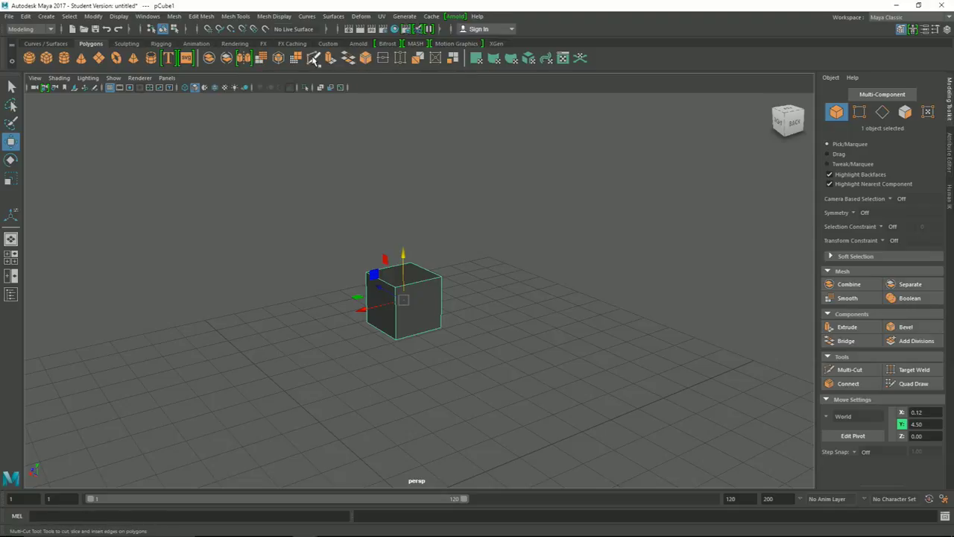
{"action": "left_click", "coordinate": [235, 16]}
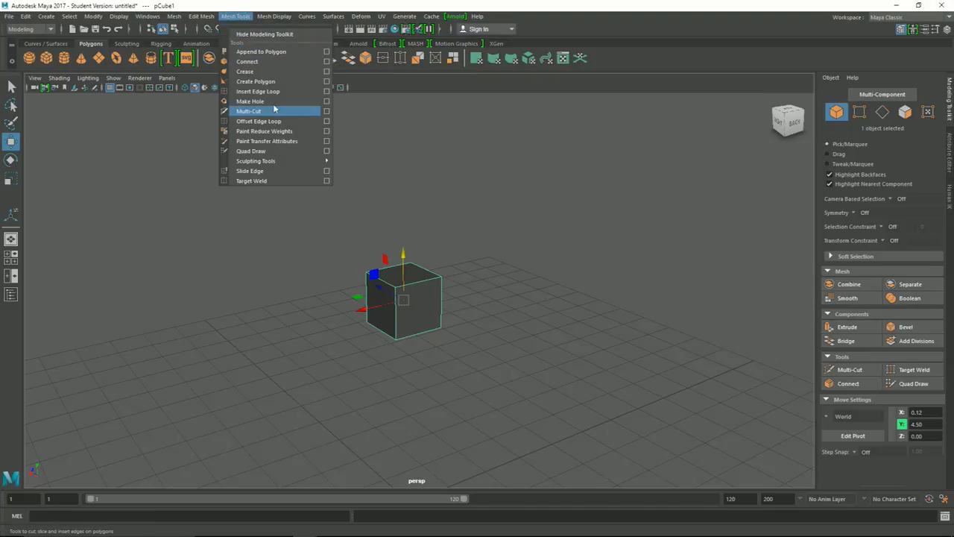
{"action": "mouse_move", "coordinate": [201, 15]}
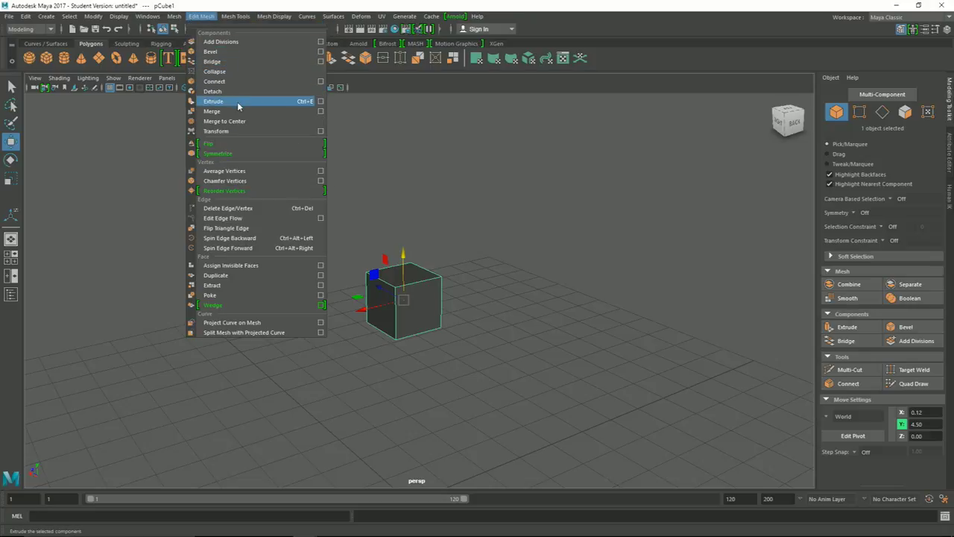
{"action": "left_click", "coordinate": [517, 208]}
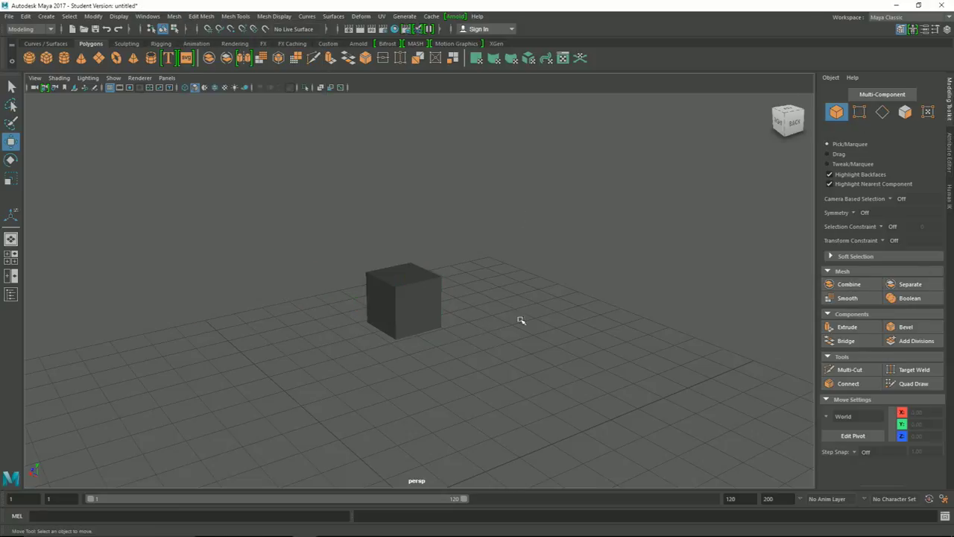
Step: Select the cube and set Modeling Toolkit symmetry to Object X
{"action": "middle_click_drag", "start_coordinate": [518, 321], "coordinate": [513, 327], "text": "alt"}
{"action": "left_click", "coordinate": [407, 319]}
{"action": "left_click_drag", "start_coordinate": [518, 334], "coordinate": [454, 336], "text": "alt"}
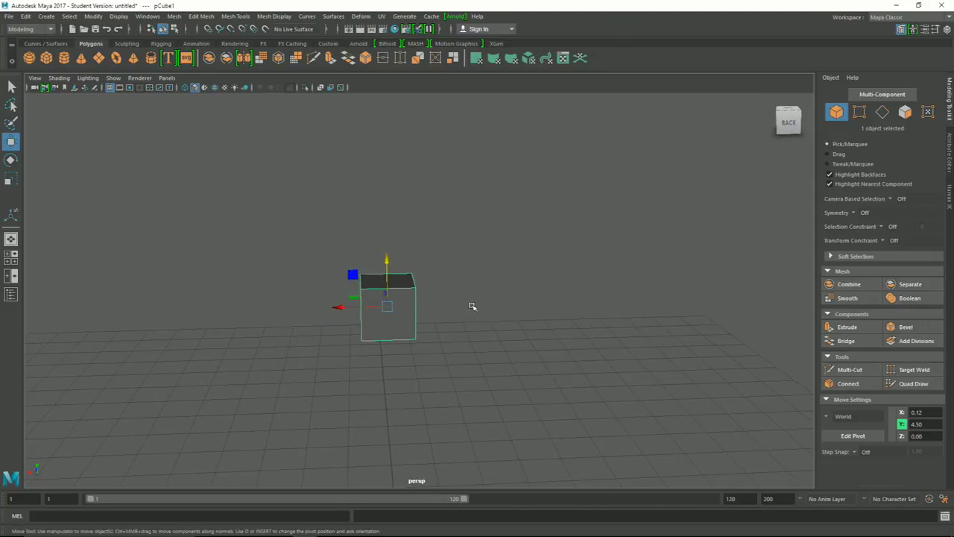
{"action": "left_click", "coordinate": [855, 212]}
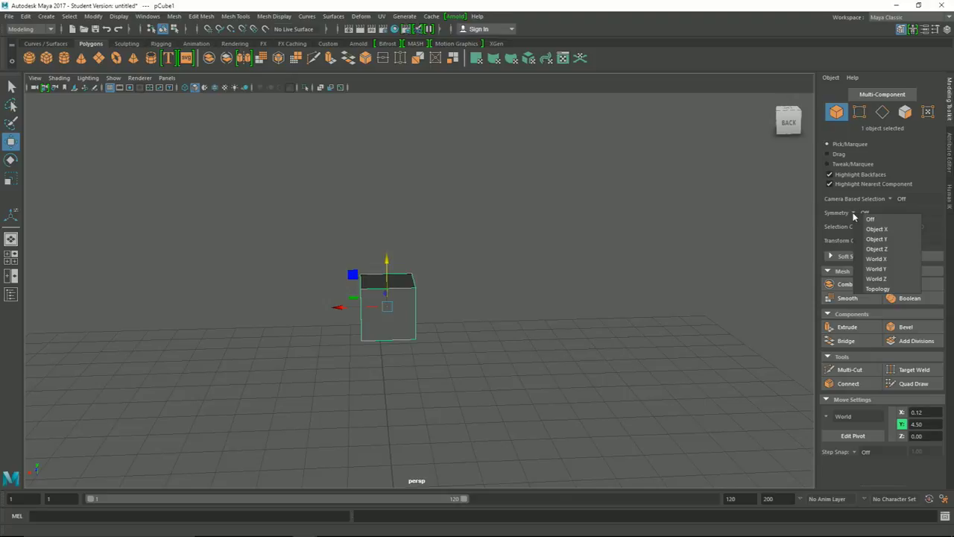
{"action": "left_click", "coordinate": [847, 216]}
{"action": "left_click", "coordinate": [853, 214]}
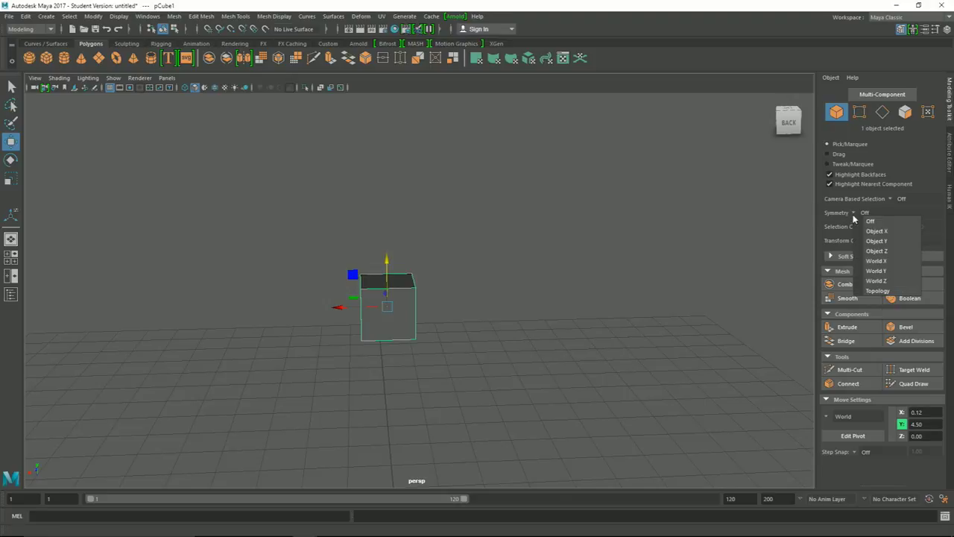
{"action": "left_click", "coordinate": [871, 230]}
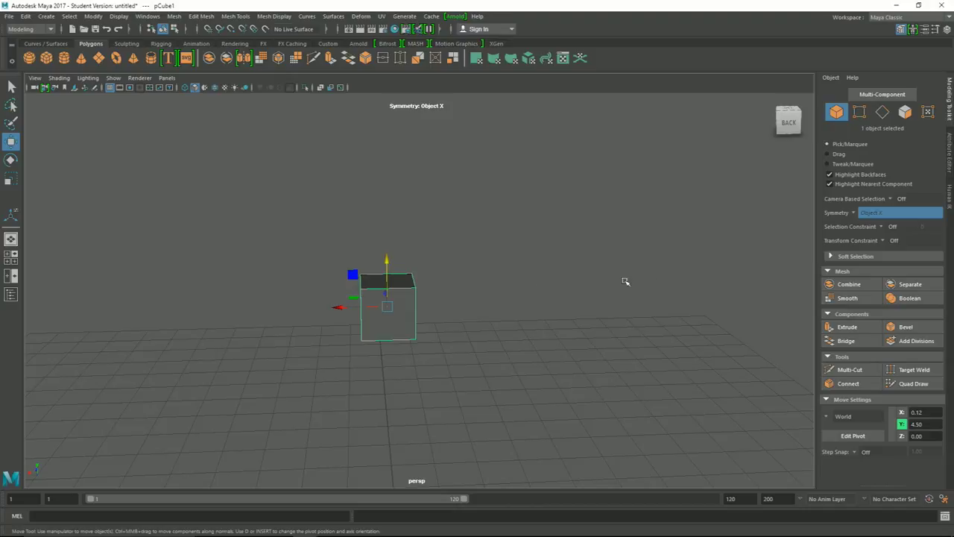
Step: Move the cube along X to 0.33
{"action": "middle_click_drag", "start_coordinate": [422, 309], "coordinate": [477, 313]}
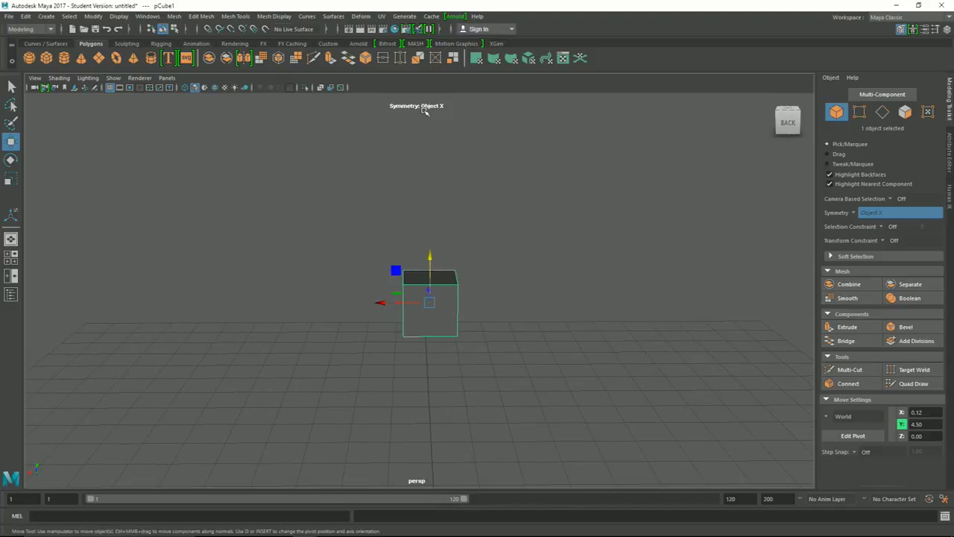
{"action": "mouse_move", "coordinate": [407, 307]}
{"action": "left_mouse_down", "text": "alt"}
{"action": "mouse_move", "coordinate": [468, 351]}
{"action": "mouse_move", "coordinate": [590, 330]}
{"action": "mouse_move", "coordinate": [645, 335]}
{"action": "left_mouse_up", "text": "alt"}
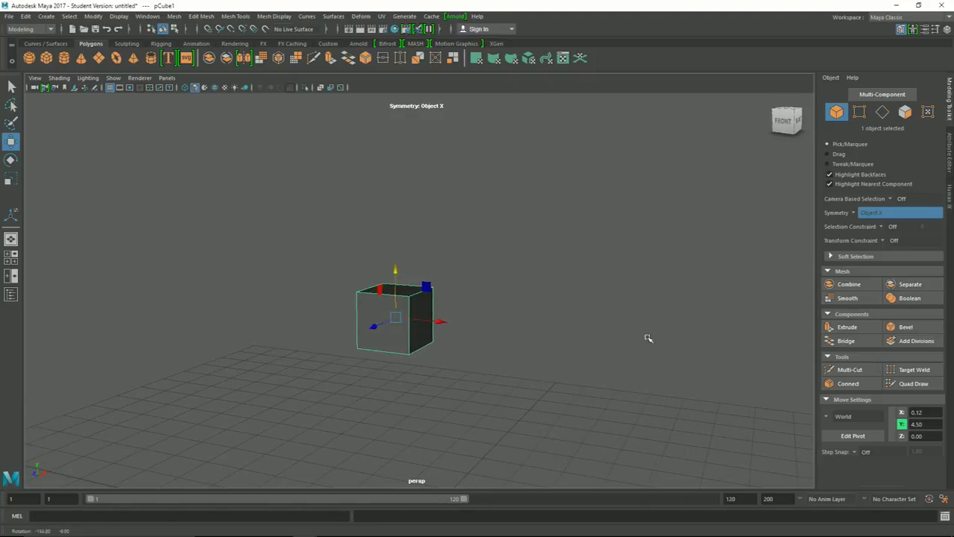
{"action": "left_click", "coordinate": [428, 320]}
{"action": "mouse_move", "coordinate": [428, 320]}
{"action": "left_mouse_down", "text": "alt"}
{"action": "mouse_move", "coordinate": [522, 377]}
{"action": "mouse_move", "coordinate": [540, 372]}
{"action": "left_mouse_up", "text": "alt"}
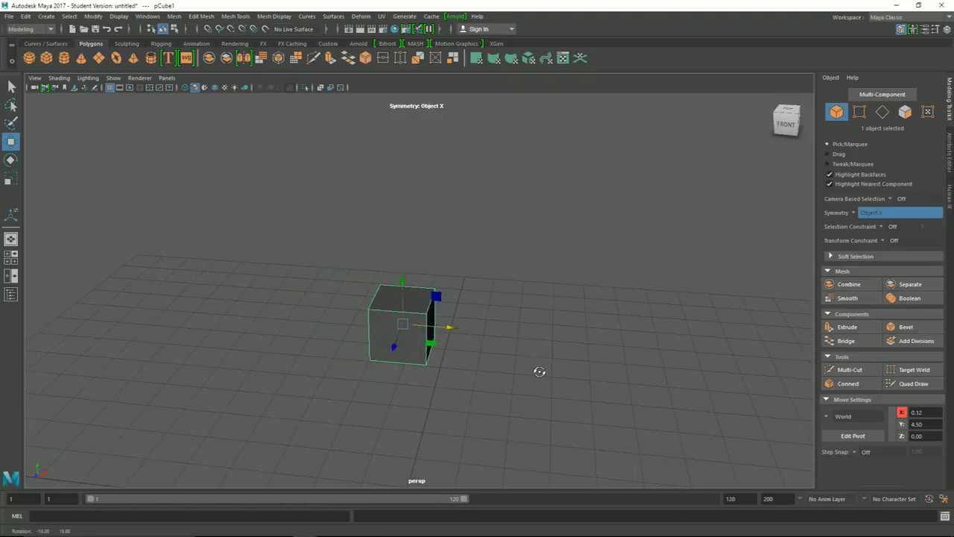
{"action": "mouse_move", "coordinate": [479, 366]}
{"action": "left_mouse_down", "text": "alt"}
{"action": "mouse_move", "coordinate": [460, 362]}
{"action": "mouse_move", "coordinate": [479, 351]}
{"action": "mouse_move", "coordinate": [468, 351]}
{"action": "left_mouse_up", "text": "alt"}
{"action": "left_click_drag", "start_coordinate": [426, 316], "coordinate": [487, 345]}
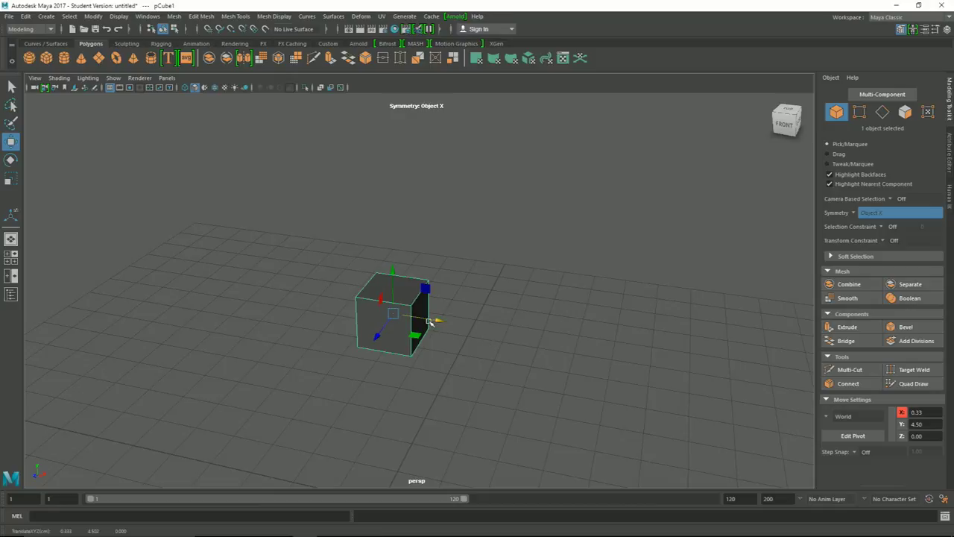
{"action": "left_click_drag", "start_coordinate": [462, 355], "coordinate": [463, 351], "text": "alt"}
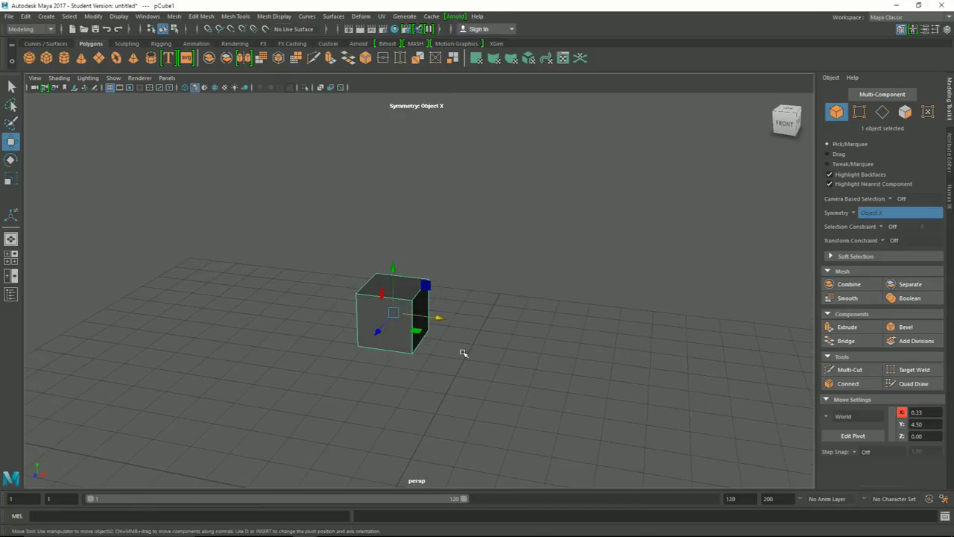
{"action": "left_click_drag", "start_coordinate": [447, 319], "coordinate": [478, 346], "text": "alt"}
Step: Try stretching the cube along X with Scale, then undo it
{"action": "key", "text": "e"}
{"action": "key", "text": "r"}
{"action": "mouse_move", "coordinate": [442, 319]}
{"action": "left_mouse_down"}
{"action": "mouse_move", "coordinate": [452, 323]}
{"action": "mouse_move", "coordinate": [437, 353]}
{"action": "mouse_move", "coordinate": [448, 350]}
{"action": "mouse_move", "coordinate": [448, 330]}
{"action": "left_mouse_up"}
{"action": "key", "text": "ctrl+z"}
{"action": "mouse_move", "coordinate": [365, 342]}
{"action": "left_mouse_down", "text": "alt"}
{"action": "mouse_move", "coordinate": [393, 351]}
{"action": "mouse_move", "coordinate": [385, 361]}
{"action": "mouse_move", "coordinate": [394, 351]}
{"action": "mouse_move", "coordinate": [388, 320]}
{"action": "left_mouse_up", "text": "alt"}
Step: Switch to face mode and trial-widen the cube by moving its side faces, then undo
{"action": "right_click", "coordinate": [408, 336]}
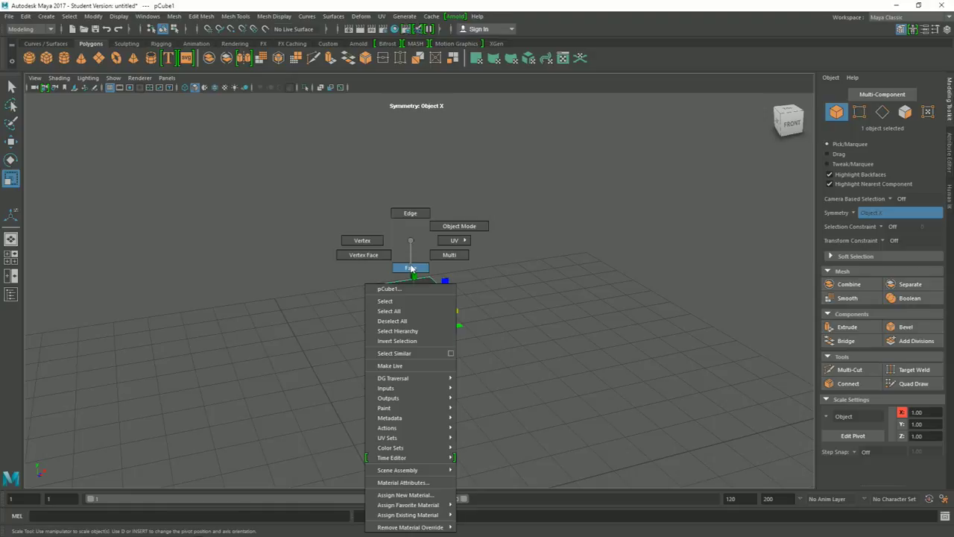
{"action": "right_click_drag", "start_coordinate": [407, 335], "coordinate": [411, 268]}
{"action": "left_click", "coordinate": [386, 319]}
{"action": "left_click_drag", "start_coordinate": [514, 375], "coordinate": [432, 375], "text": "alt"}
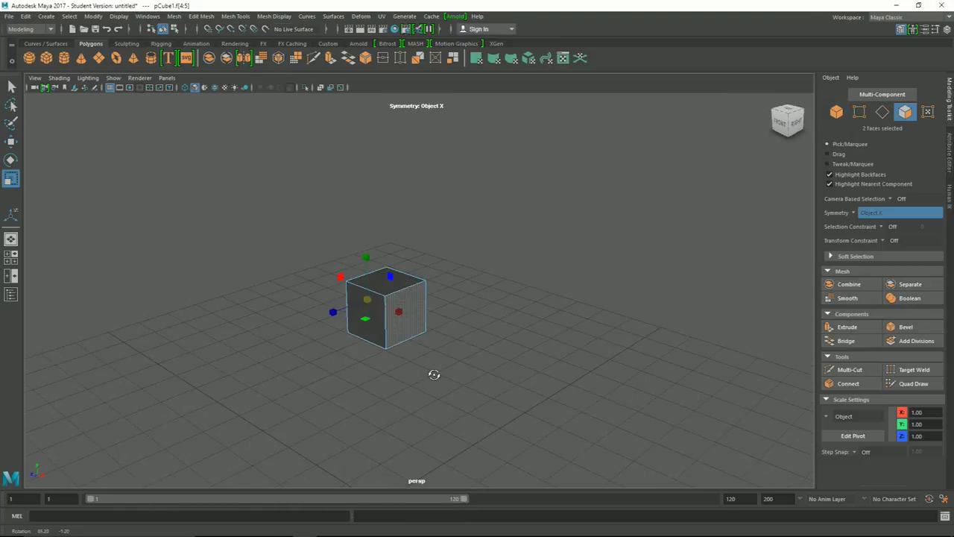
{"action": "left_click", "coordinate": [409, 331]}
{"action": "mouse_move", "coordinate": [409, 331]}
{"action": "left_mouse_down", "text": "alt"}
{"action": "mouse_move", "coordinate": [455, 373]}
{"action": "mouse_move", "coordinate": [464, 333]}
{"action": "left_mouse_up", "text": "alt"}
{"action": "left_click_drag", "start_coordinate": [392, 401], "coordinate": [400, 397], "text": "alt"}
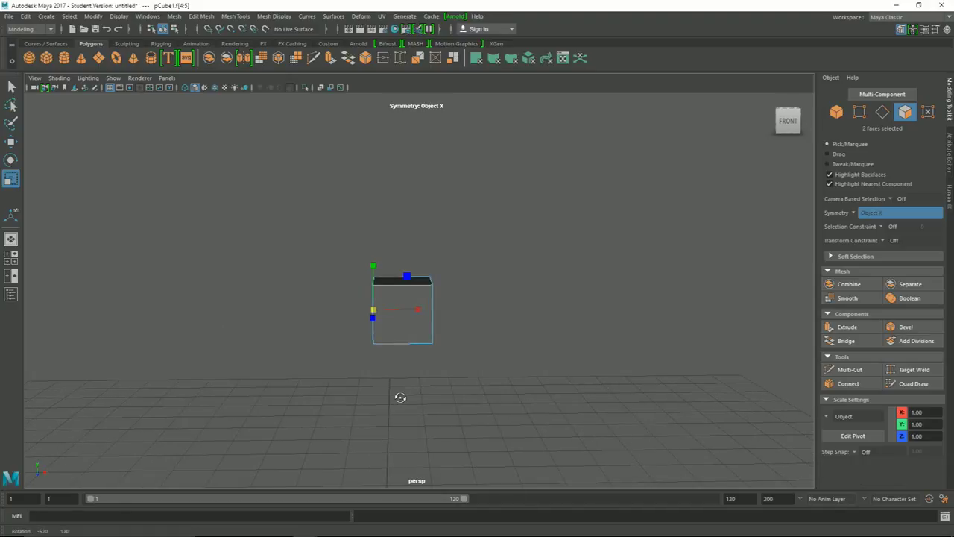
{"action": "key", "text": "w"}
{"action": "left_click_drag", "start_coordinate": [412, 310], "coordinate": [371, 312]}
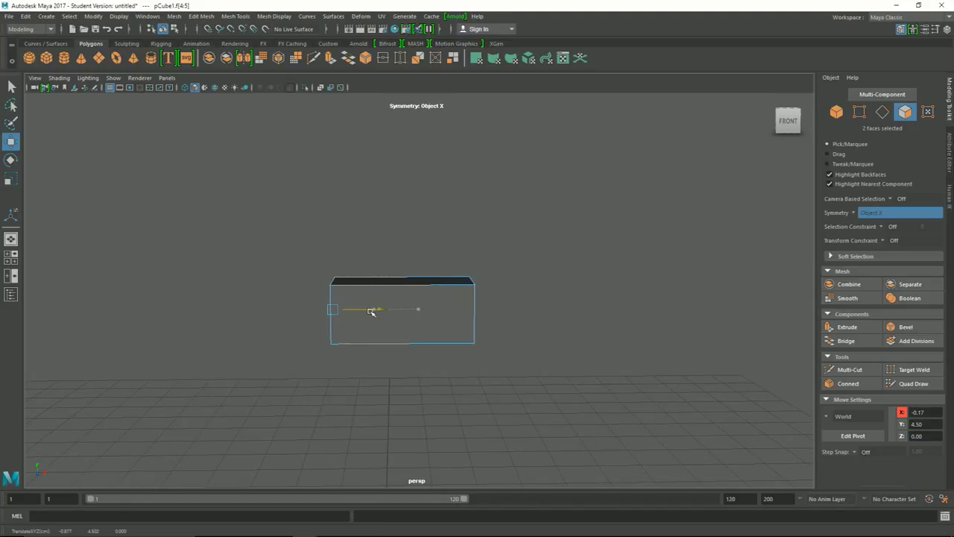
{"action": "key", "text": "ctrl+z"}
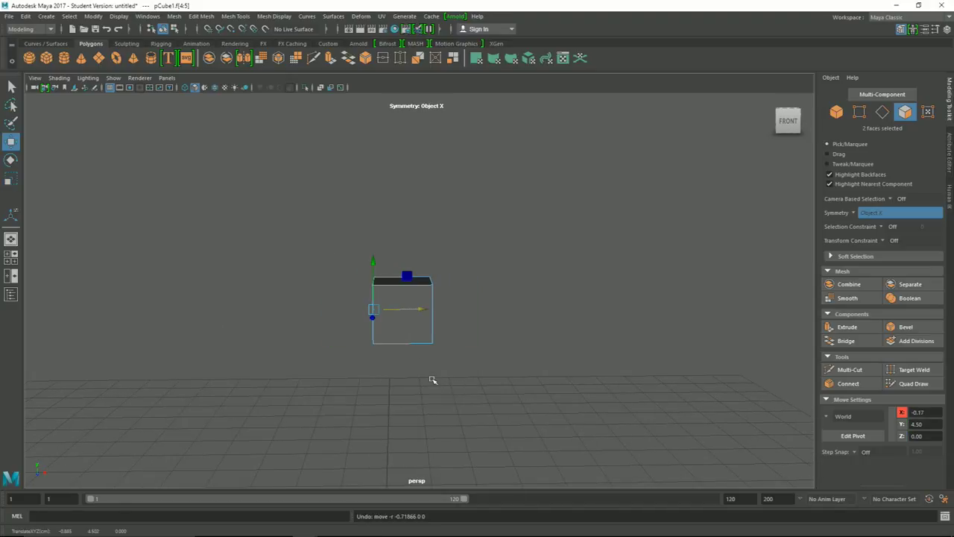
{"action": "left_click", "coordinate": [432, 383]}
Step: Select the two opposite side faces and change symmetry to Object Y
{"action": "left_click_drag", "start_coordinate": [362, 341], "coordinate": [382, 360], "text": "alt"}
{"action": "left_click", "coordinate": [389, 333]}
{"action": "left_click_drag", "start_coordinate": [486, 410], "coordinate": [451, 405], "text": "alt"}
{"action": "left_click", "coordinate": [853, 215]}
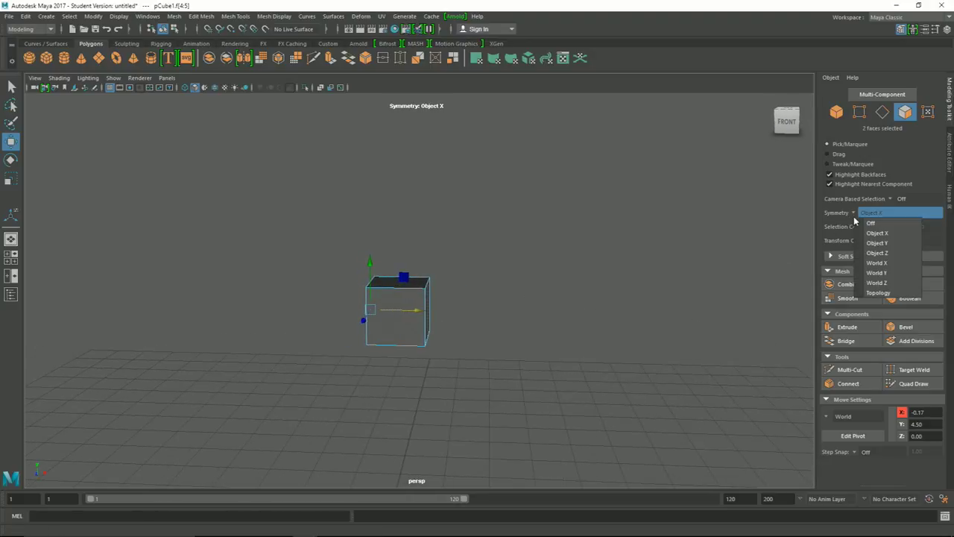
{"action": "left_click", "coordinate": [868, 242]}
Step: Test-move a single face, undo it, and select the top face with its mirror
{"action": "left_click_drag", "start_coordinate": [567, 321], "coordinate": [437, 322], "text": "alt"}
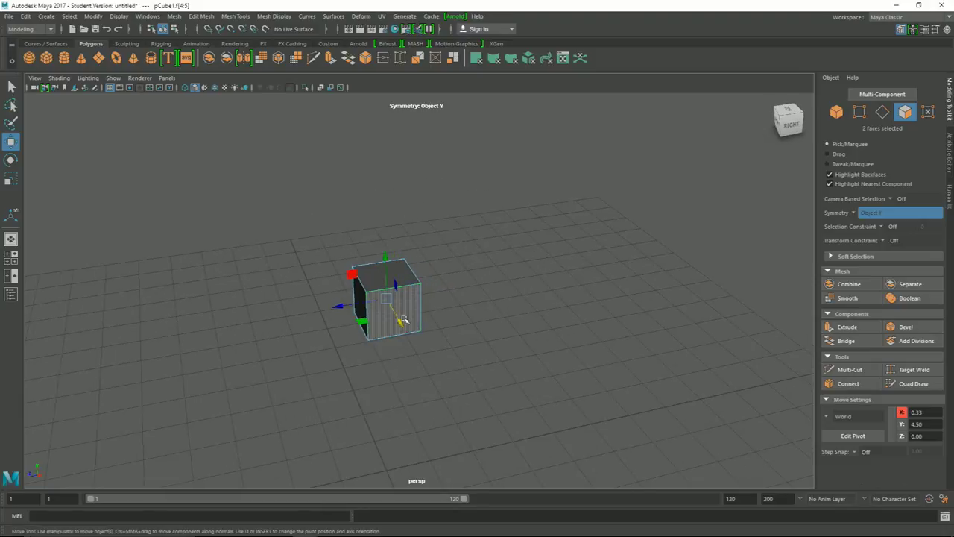
{"action": "mouse_move", "coordinate": [367, 304]}
{"action": "left_mouse_down", "text": "alt"}
{"action": "mouse_move", "coordinate": [490, 356]}
{"action": "mouse_move", "coordinate": [441, 315]}
{"action": "mouse_move", "coordinate": [539, 338]}
{"action": "left_mouse_up", "text": "alt"}
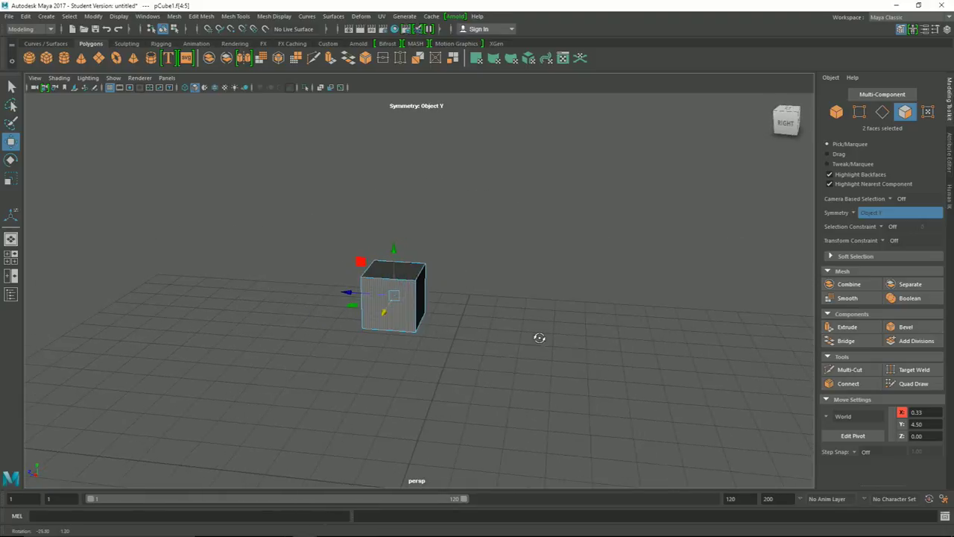
{"action": "left_click", "coordinate": [419, 300]}
{"action": "mouse_move", "coordinate": [420, 301]}
{"action": "left_mouse_down", "text": "alt"}
{"action": "mouse_move", "coordinate": [485, 323]}
{"action": "mouse_move", "coordinate": [536, 312]}
{"action": "mouse_move", "coordinate": [432, 308]}
{"action": "mouse_move", "coordinate": [432, 298]}
{"action": "mouse_move", "coordinate": [424, 307]}
{"action": "left_mouse_up", "text": "alt"}
{"action": "key", "text": "ctrl+z"}
{"action": "mouse_move", "coordinate": [490, 370]}
{"action": "left_mouse_down", "text": "alt"}
{"action": "mouse_move", "coordinate": [579, 358]}
{"action": "mouse_move", "coordinate": [570, 366]}
{"action": "left_mouse_up", "text": "alt"}
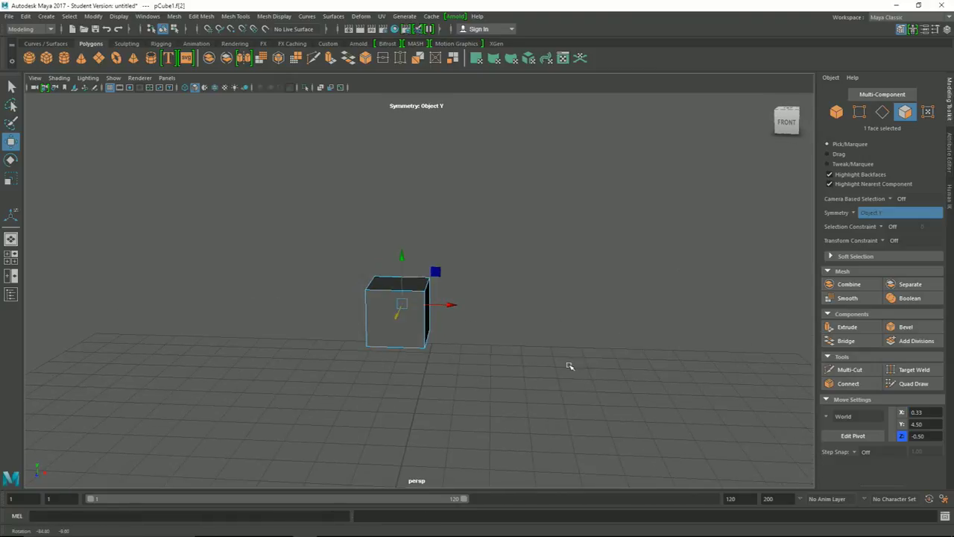
{"action": "left_click", "coordinate": [408, 284]}
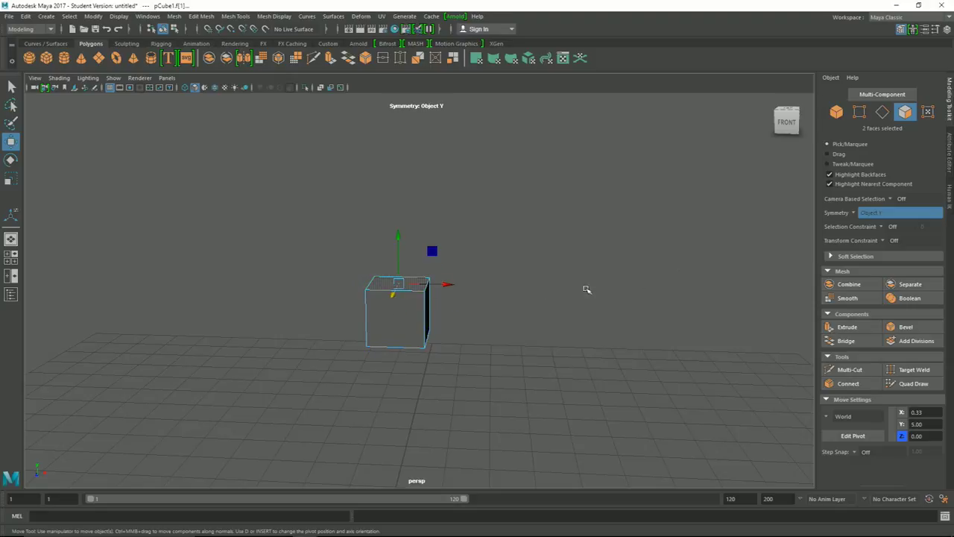
Step: Change the symmetry axis back to Object X
{"action": "left_click", "coordinate": [853, 215]}
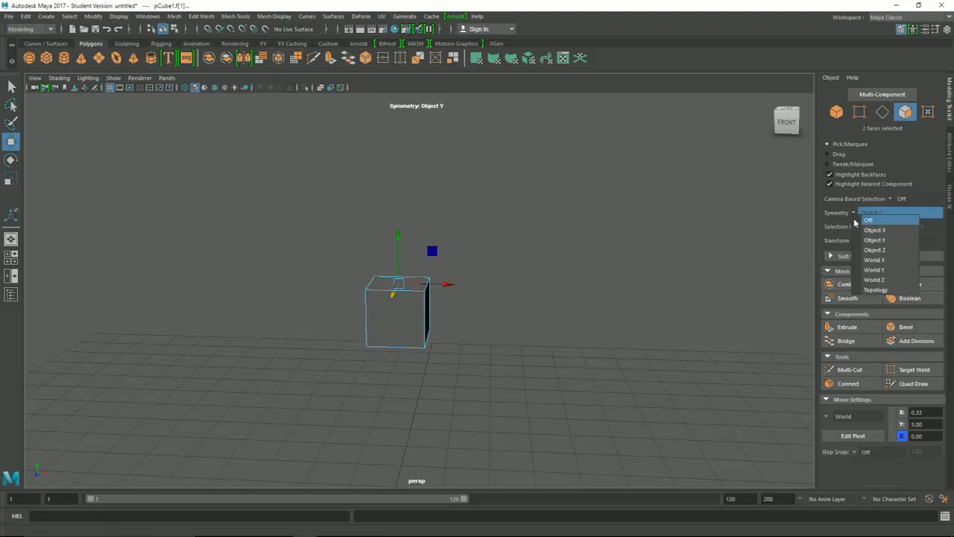
{"action": "left_click", "coordinate": [875, 230]}
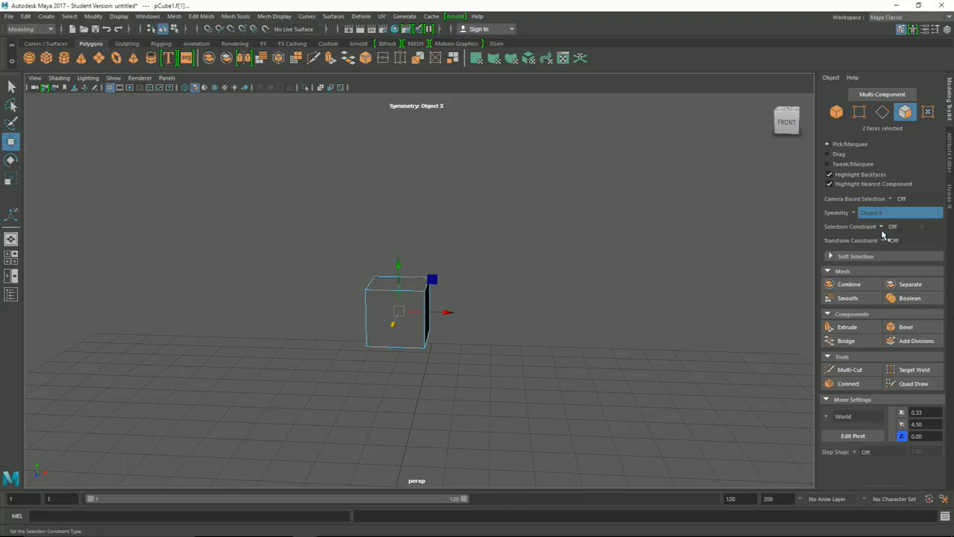
{"action": "left_click_drag", "start_coordinate": [609, 305], "coordinate": [506, 312], "text": "alt"}
{"action": "mouse_move", "coordinate": [395, 323]}
{"action": "left_mouse_down", "text": "alt"}
{"action": "mouse_move", "coordinate": [519, 354]}
{"action": "mouse_move", "coordinate": [536, 339]}
{"action": "mouse_move", "coordinate": [533, 354]}
{"action": "left_mouse_up", "text": "alt"}
Step: Select the cube's left and right side faces and extrude them
{"action": "left_click", "coordinate": [396, 323]}
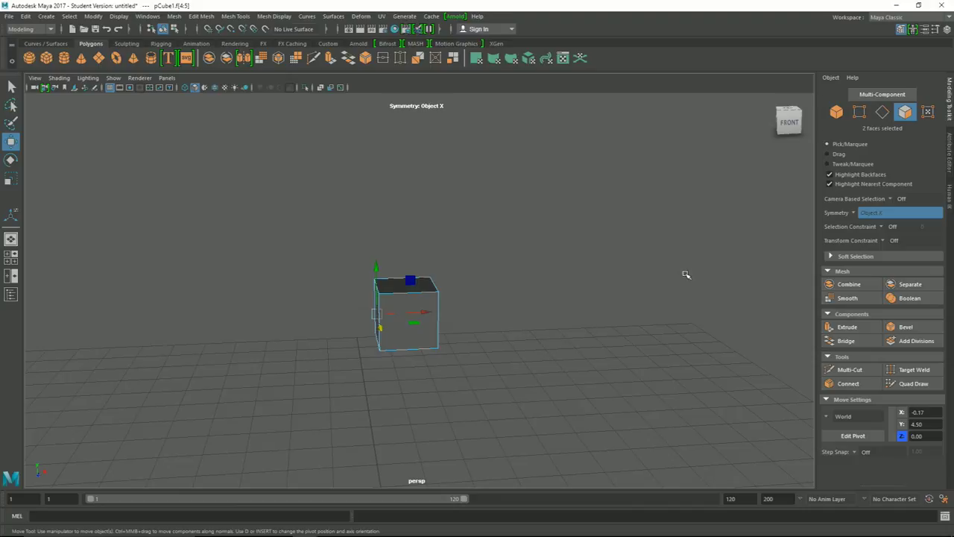
{"action": "middle_click_drag", "start_coordinate": [586, 292], "coordinate": [596, 286], "text": "alt"}
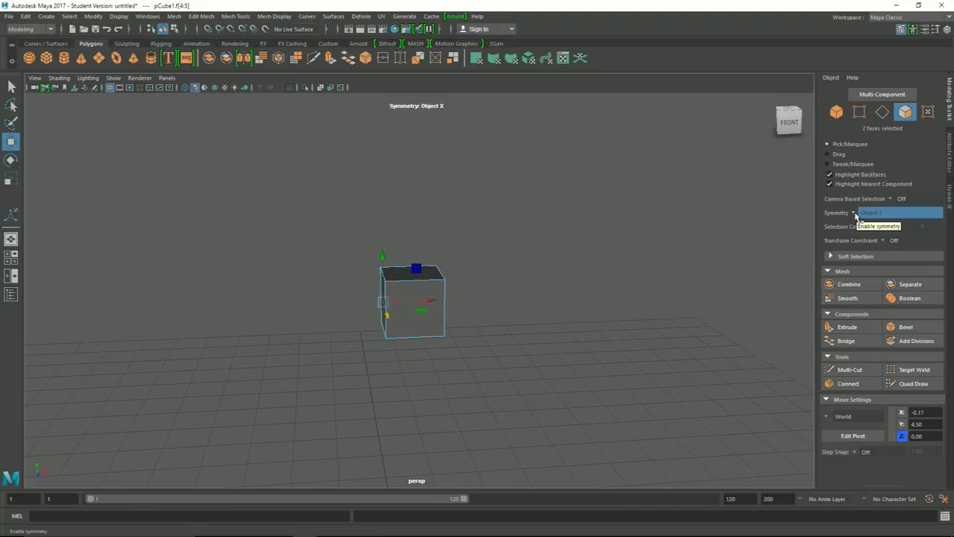
{"action": "mouse_move", "coordinate": [564, 377]}
{"action": "left_mouse_down", "text": "alt"}
{"action": "mouse_move", "coordinate": [587, 366]}
{"action": "mouse_move", "coordinate": [581, 375]}
{"action": "left_mouse_up", "text": "alt"}
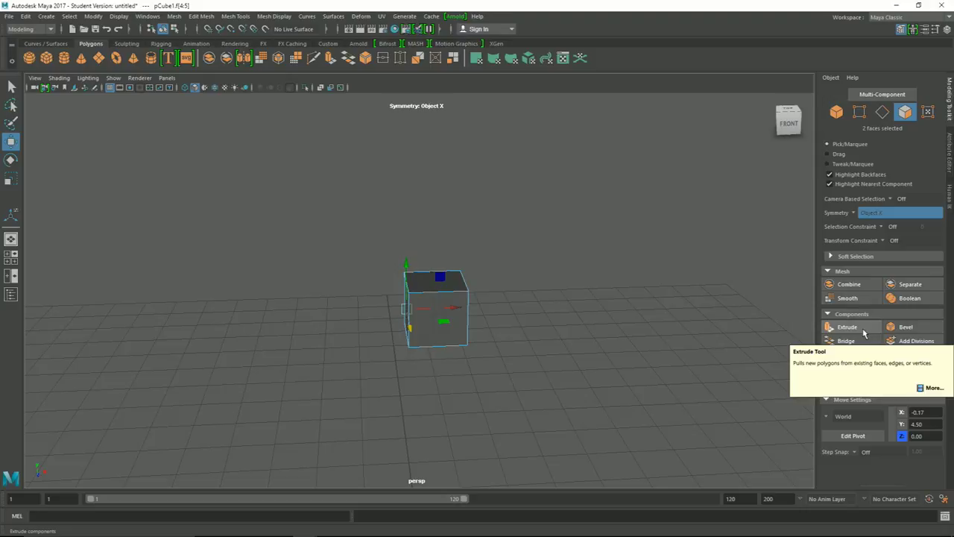
{"action": "left_click", "coordinate": [847, 327]}
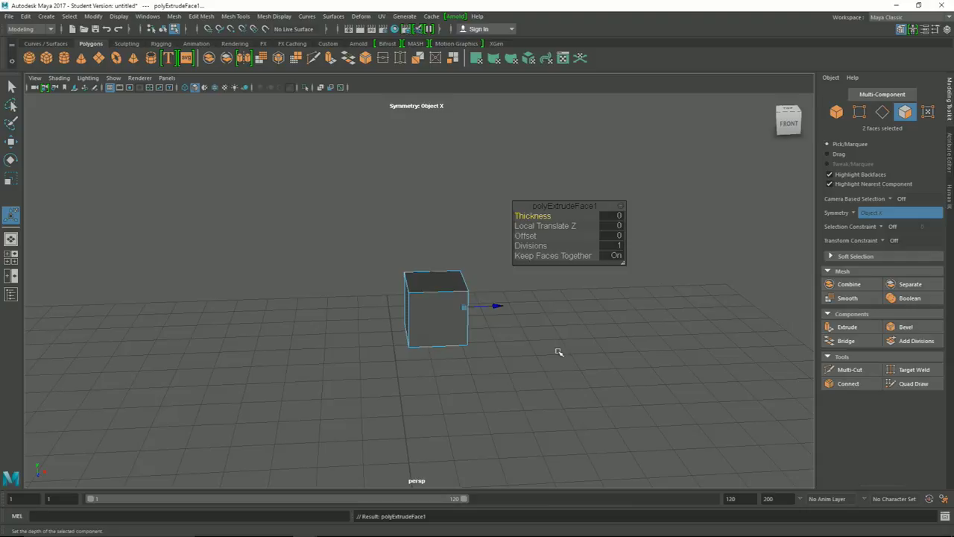
Step: Pull the two extruded side faces outward along X into a three-section box
{"action": "key", "text": "w"}
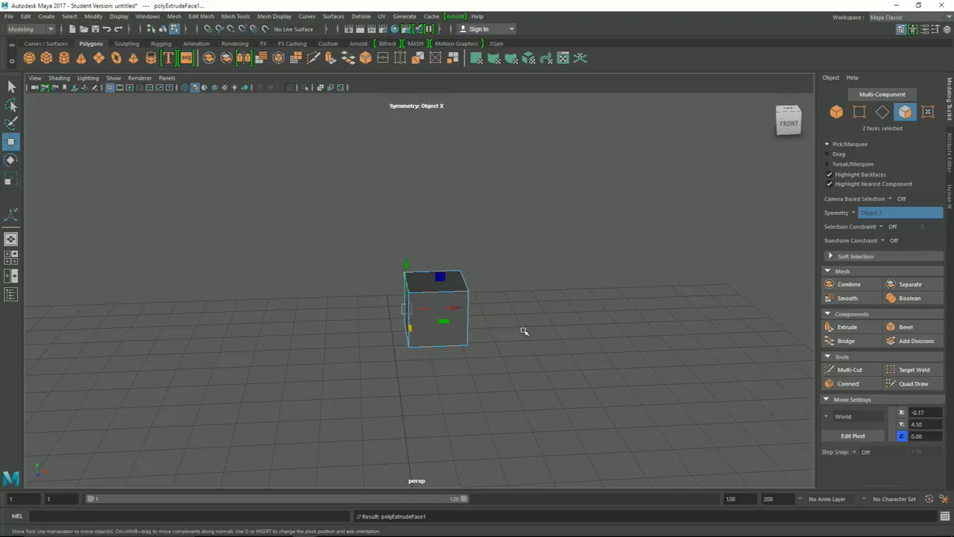
{"action": "mouse_move", "coordinate": [539, 351]}
{"action": "left_mouse_down", "text": "alt"}
{"action": "mouse_move", "coordinate": [597, 375]}
{"action": "mouse_move", "coordinate": [490, 379]}
{"action": "mouse_move", "coordinate": [514, 376]}
{"action": "left_mouse_up", "text": "alt"}
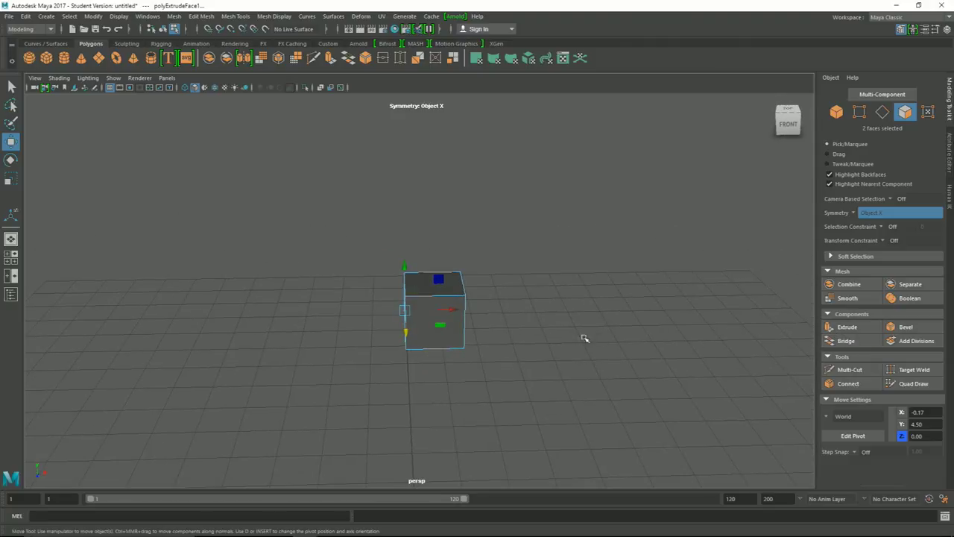
{"action": "mouse_move", "coordinate": [453, 310]}
{"action": "left_mouse_down"}
{"action": "mouse_move", "coordinate": [386, 315]}
{"action": "mouse_move", "coordinate": [432, 313]}
{"action": "mouse_move", "coordinate": [397, 315]}
{"action": "left_mouse_up"}
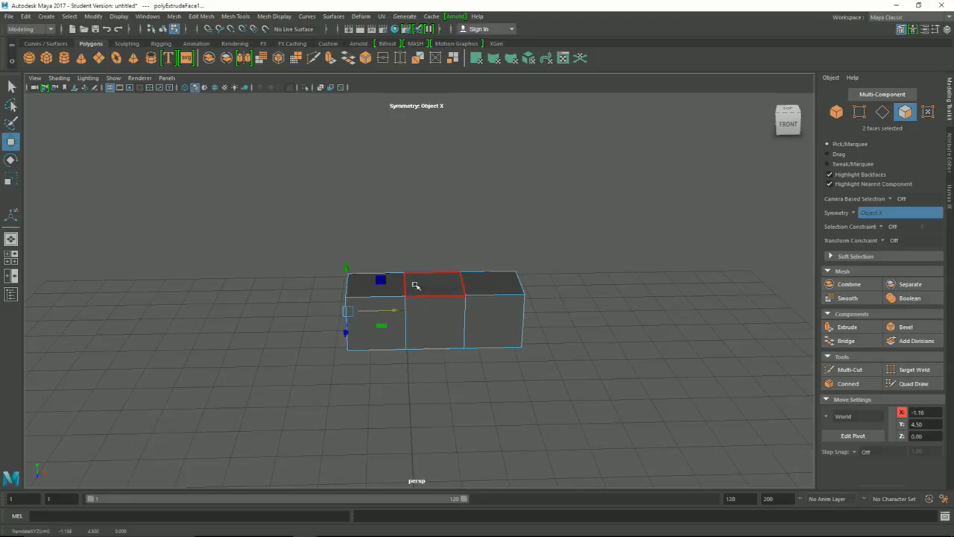
Step: Test-move the side faces, then undo the moves and extrusion back to a cube
{"action": "mouse_move", "coordinate": [387, 310]}
{"action": "left_mouse_down"}
{"action": "mouse_move", "coordinate": [377, 313]}
{"action": "mouse_move", "coordinate": [404, 313]}
{"action": "left_mouse_up"}
{"action": "mouse_move", "coordinate": [351, 274]}
{"action": "left_mouse_down"}
{"action": "mouse_move", "coordinate": [352, 309]}
{"action": "mouse_move", "coordinate": [355, 275]}
{"action": "left_mouse_up"}
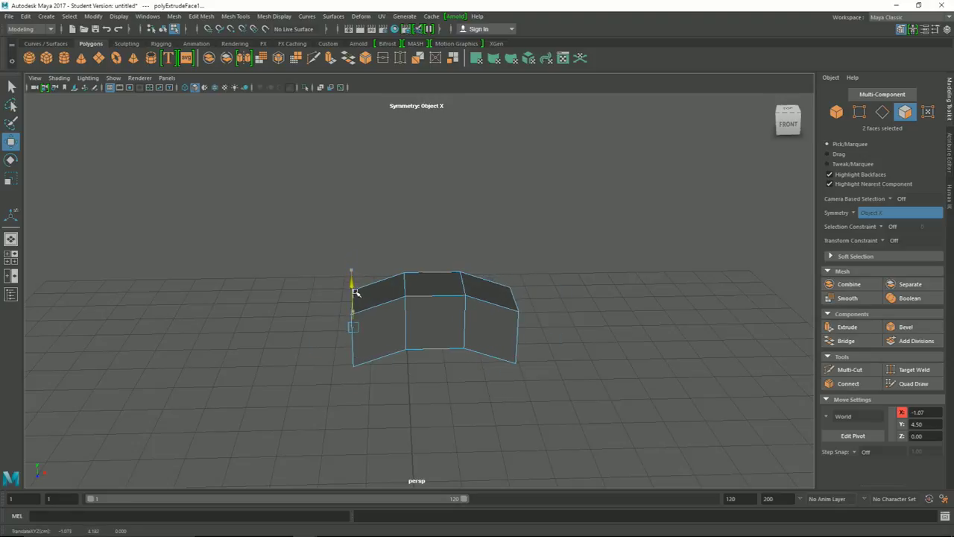
{"action": "mouse_move", "coordinate": [437, 366]}
{"action": "left_mouse_down", "text": "alt"}
{"action": "mouse_move", "coordinate": [515, 398]}
{"action": "mouse_move", "coordinate": [549, 396]}
{"action": "mouse_move", "coordinate": [537, 388]}
{"action": "left_mouse_up", "text": "alt"}
{"action": "key", "text": "ctrl+z"}
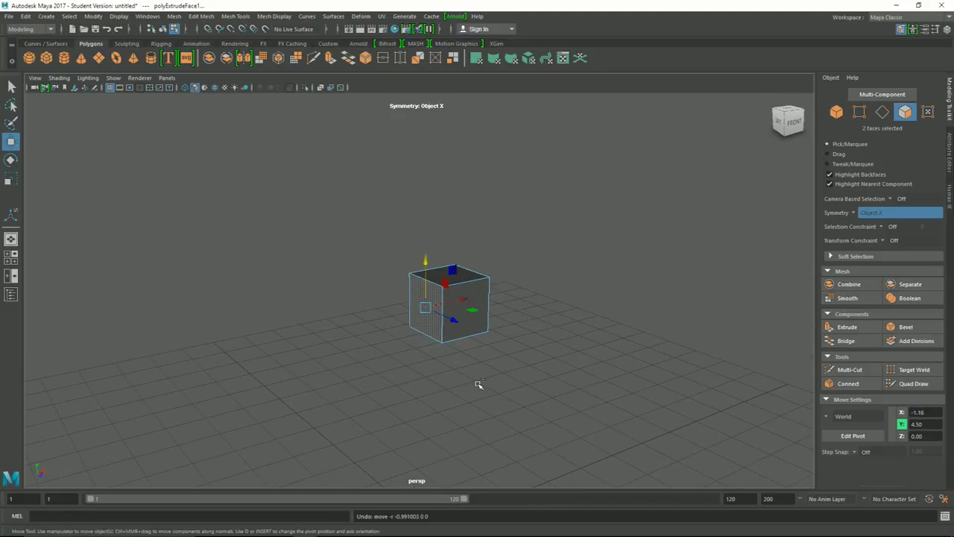
{"action": "key", "text": "ctrl+z"}
{"action": "key", "text": "ctrl+z"}
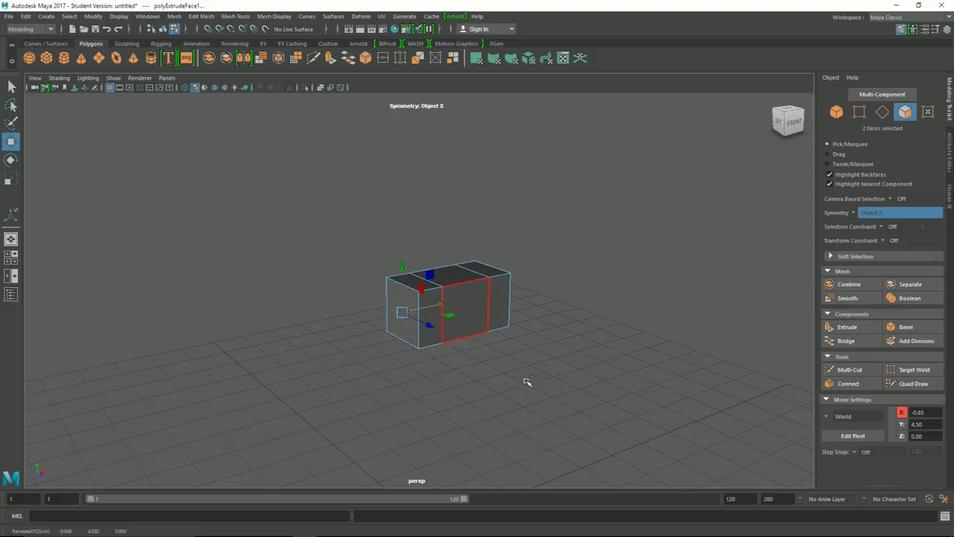
{"action": "key", "text": "ctrl+z"}
Step: Try stretching the side faces again, undo, and re-extrude both side faces
{"action": "left_click_drag", "start_coordinate": [548, 373], "coordinate": [433, 312], "text": "alt"}
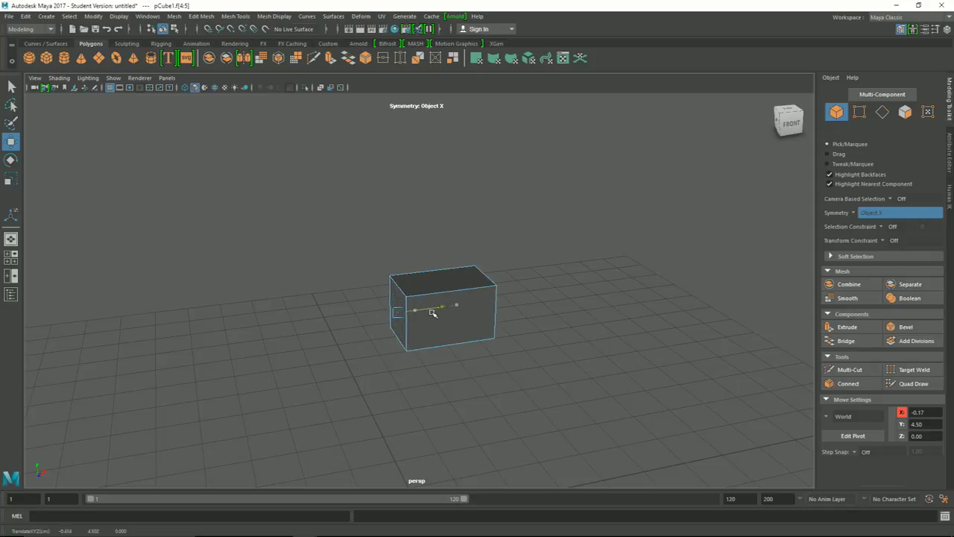
{"action": "left_click_drag", "start_coordinate": [433, 312], "coordinate": [438, 313]}
{"action": "key", "text": "ctrl+z"}
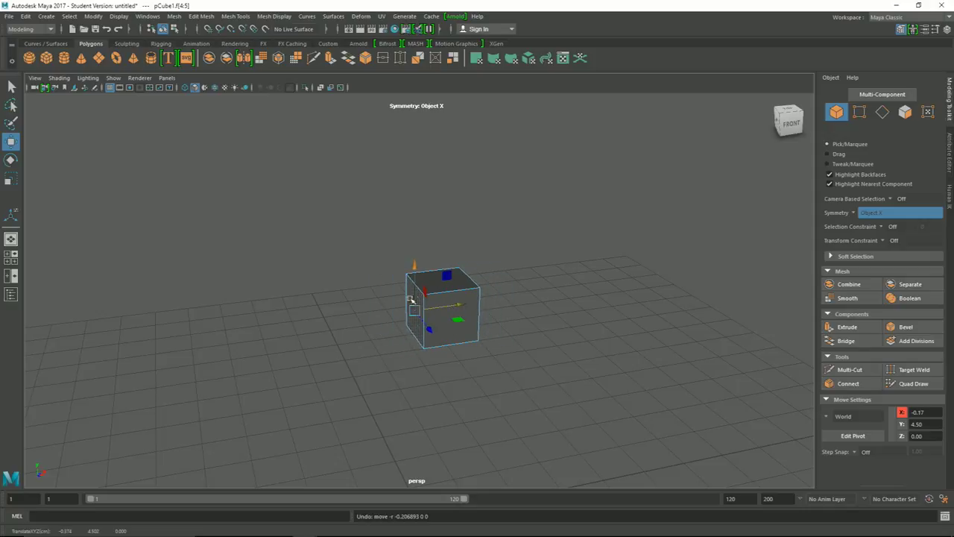
{"action": "mouse_move", "coordinate": [452, 308]}
{"action": "left_mouse_down"}
{"action": "mouse_move", "coordinate": [422, 304]}
{"action": "mouse_move", "coordinate": [437, 278]}
{"action": "left_mouse_up"}
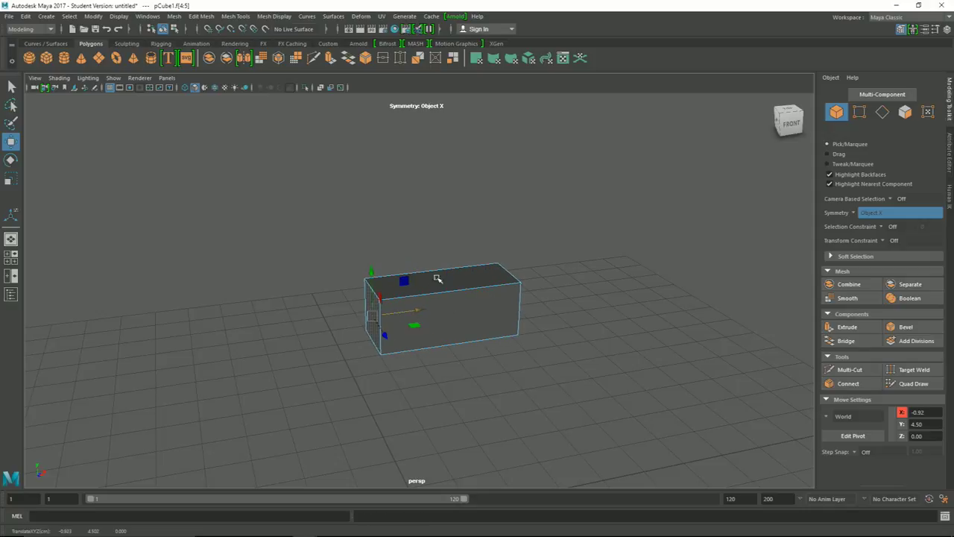
{"action": "key", "text": "ctrl+z"}
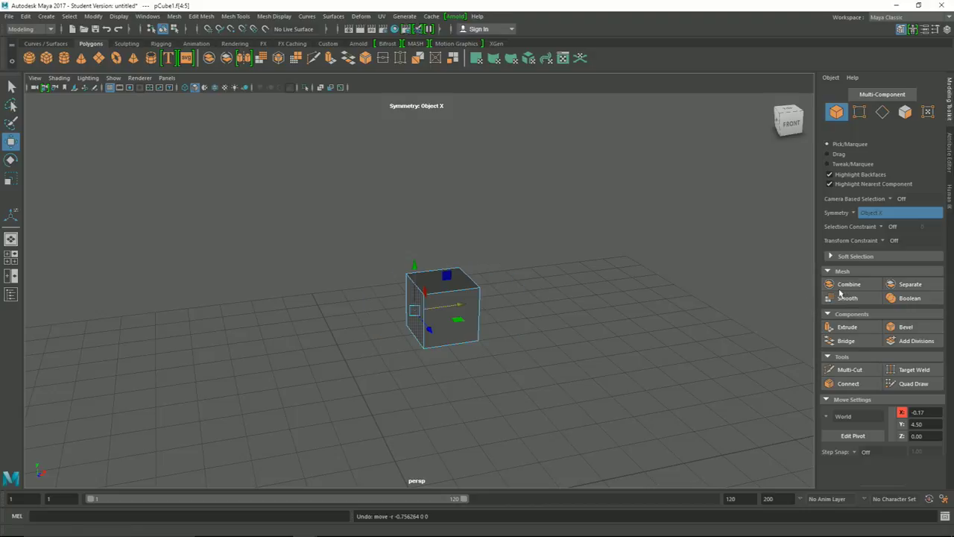
{"action": "left_click", "coordinate": [847, 330]}
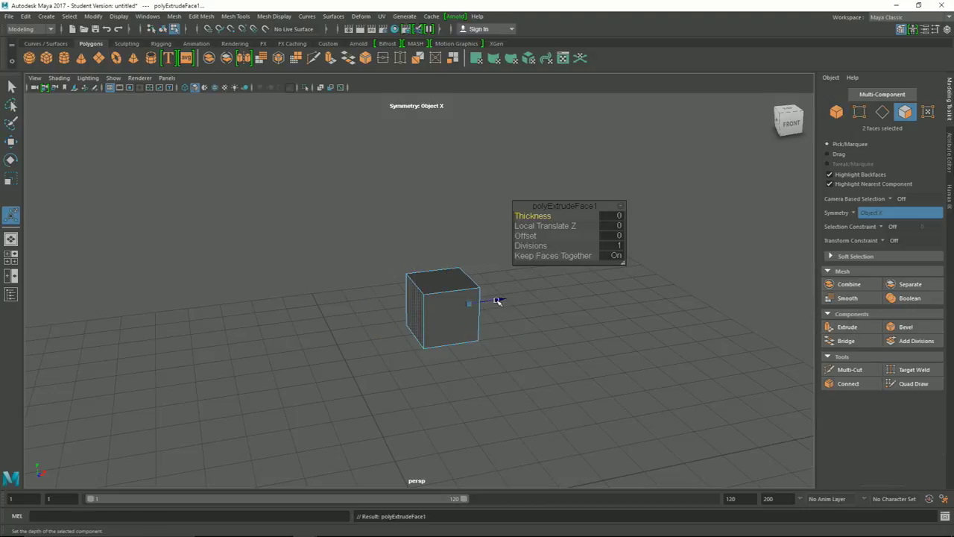
Step: Pull the side-face extrusion out about 0.948 into a three-section box
{"action": "left_click_drag", "start_coordinate": [498, 301], "coordinate": [527, 295]}
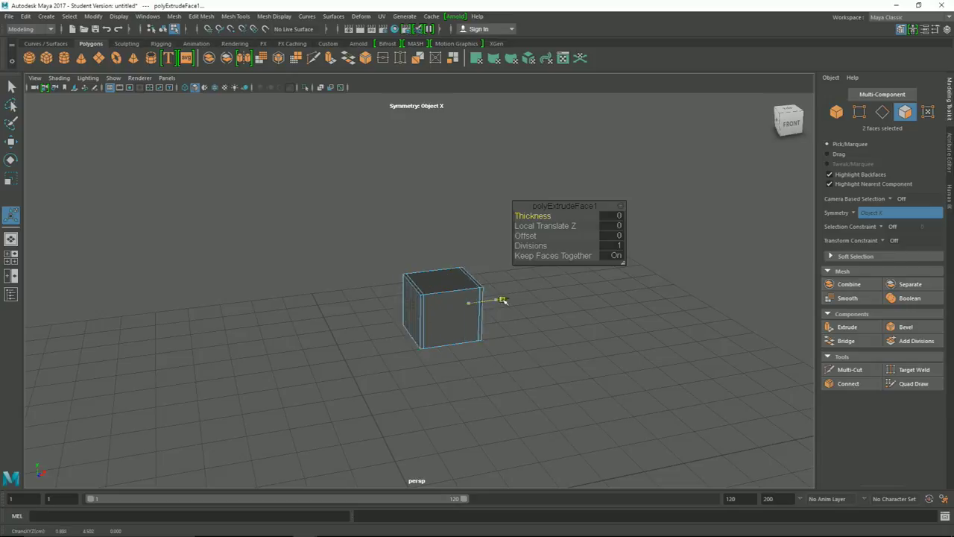
{"action": "left_click_drag", "start_coordinate": [527, 295], "coordinate": [544, 294]}
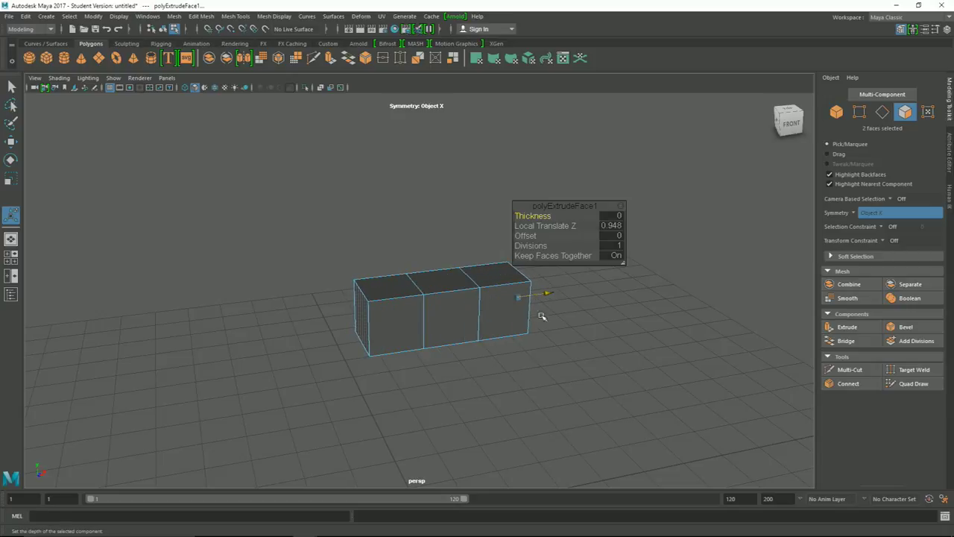
{"action": "left_click", "coordinate": [472, 378]}
Step: Select both end faces, set their position to X -1.02, and extrude them
{"action": "left_click", "coordinate": [381, 316]}
{"action": "key", "text": "w"}
{"action": "left_click_drag", "start_coordinate": [397, 317], "coordinate": [389, 309]}
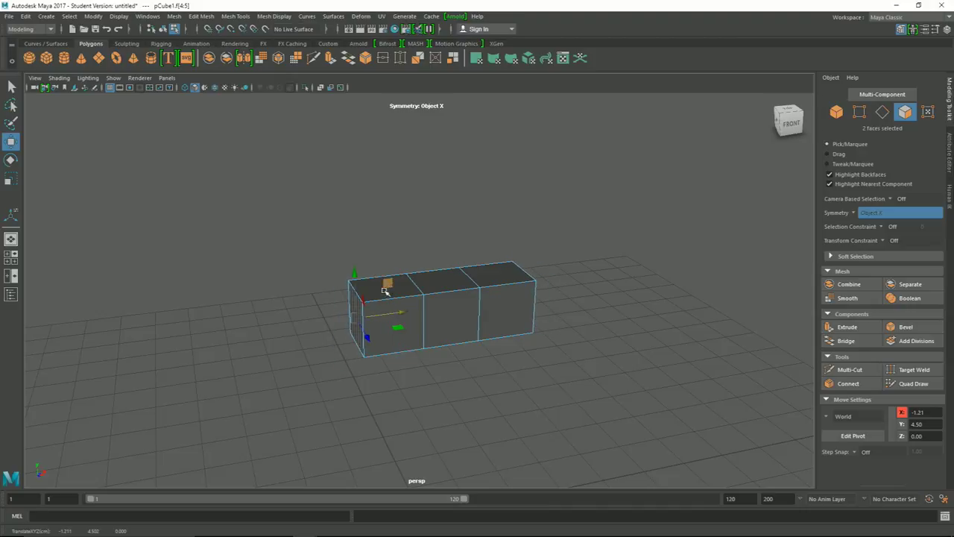
{"action": "left_click_drag", "start_coordinate": [395, 319], "coordinate": [395, 311]}
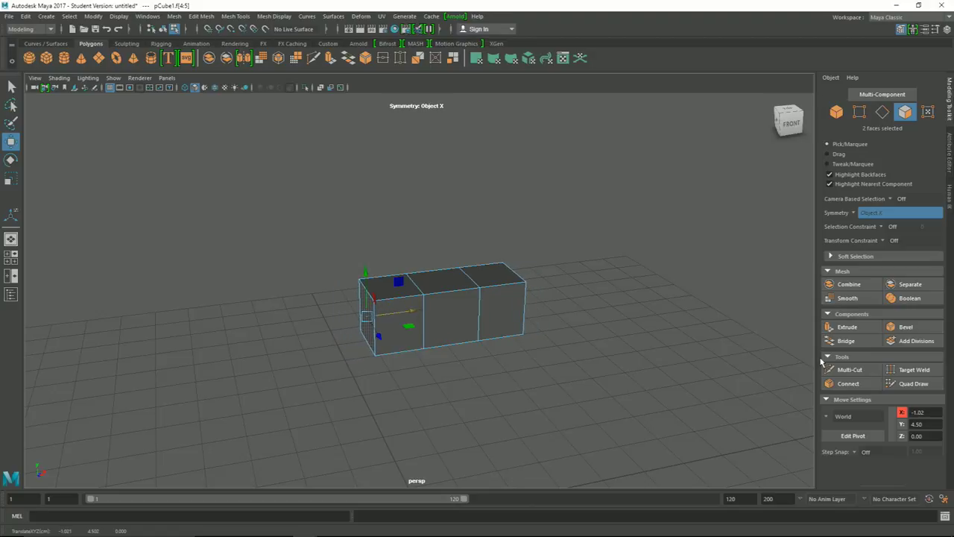
{"action": "left_click", "coordinate": [846, 326]}
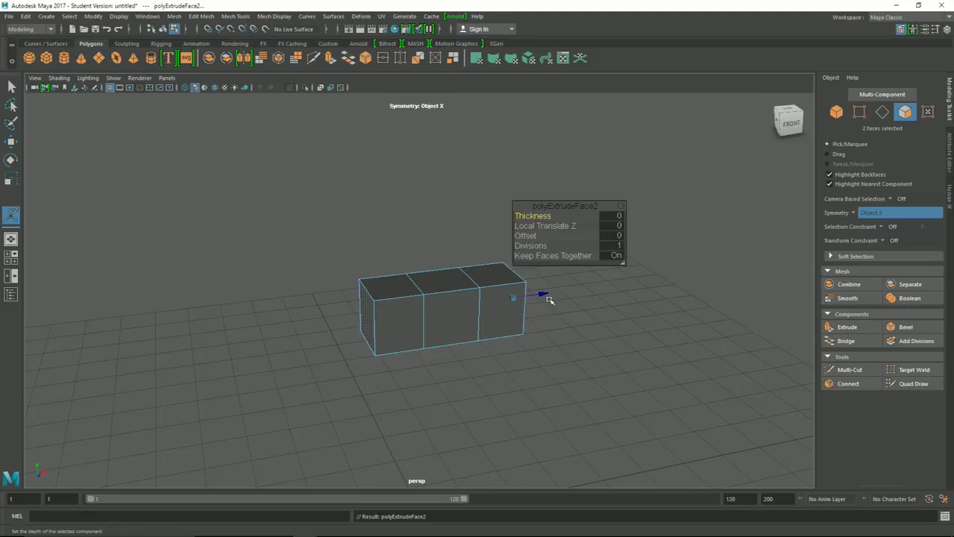
Step: Taper both extruded ends with thickness 0.2, offset 0.3 and 3 divisions
{"action": "left_click_drag", "start_coordinate": [539, 297], "coordinate": [578, 292]}
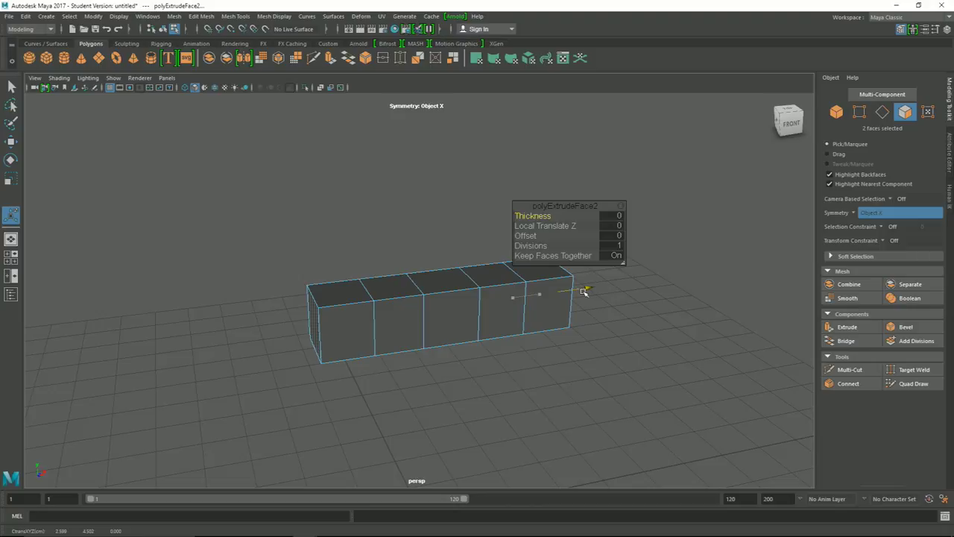
{"action": "left_click_drag", "start_coordinate": [578, 291], "coordinate": [574, 289]}
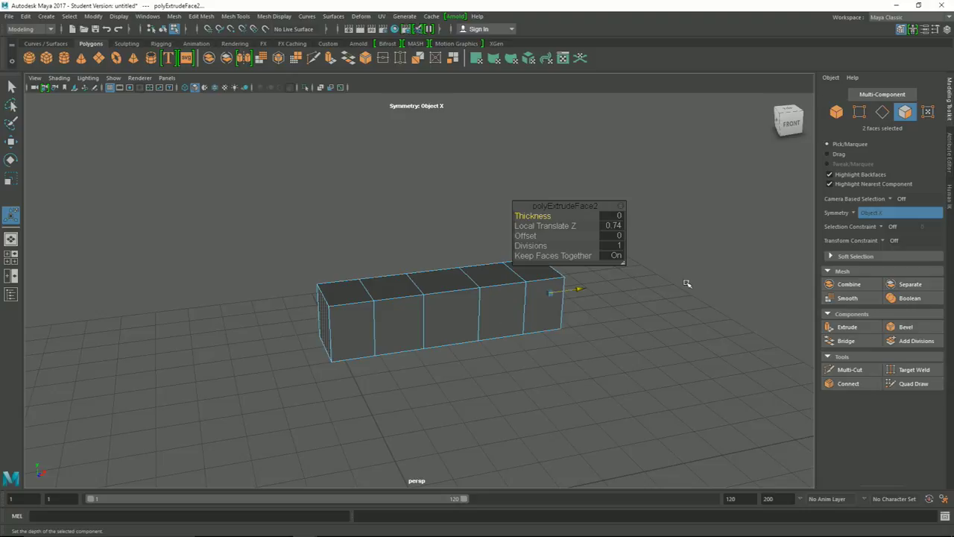
{"action": "left_click_drag", "start_coordinate": [585, 291], "coordinate": [574, 289]}
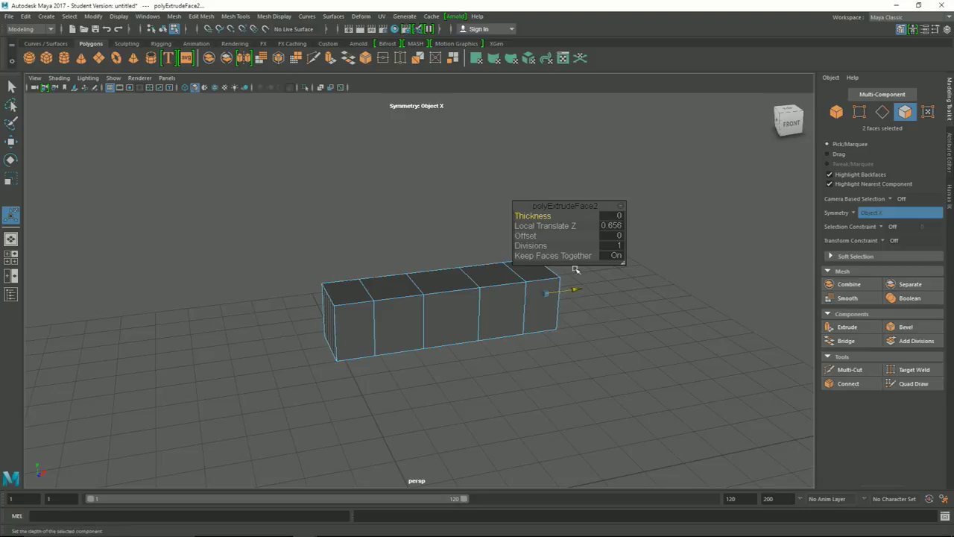
{"action": "mouse_move", "coordinate": [568, 204]}
{"action": "left_mouse_down"}
{"action": "mouse_move", "coordinate": [691, 184]}
{"action": "mouse_move", "coordinate": [655, 195]}
{"action": "left_mouse_up"}
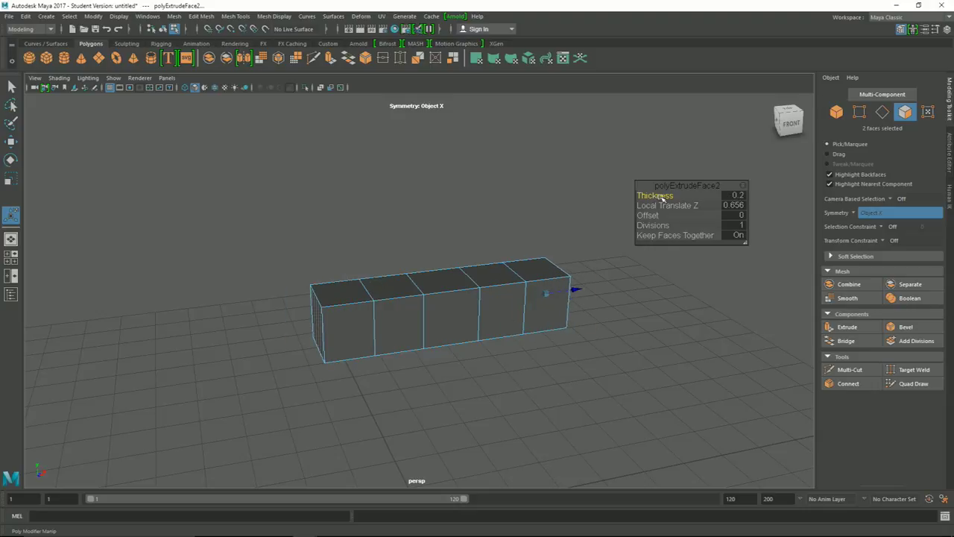
{"action": "left_click_drag", "start_coordinate": [661, 205], "coordinate": [657, 225]}
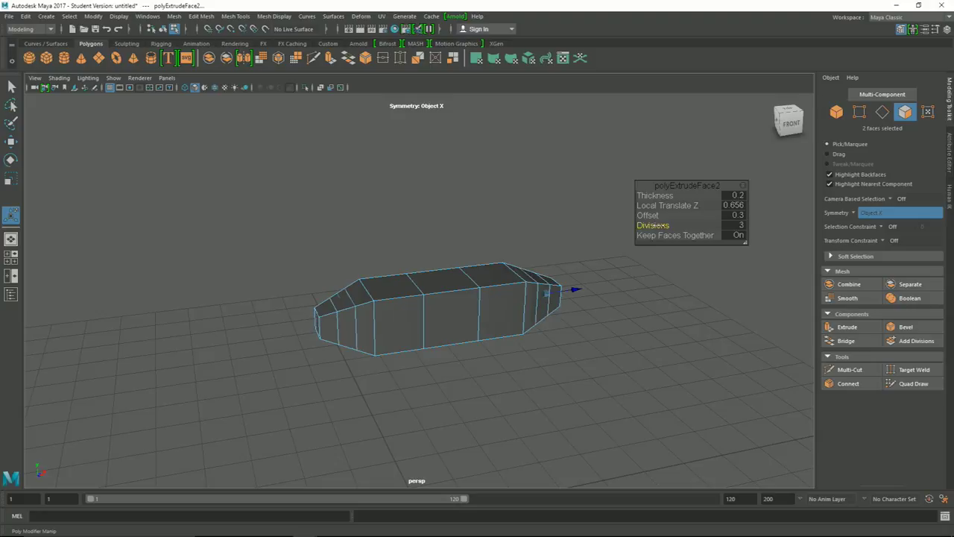
{"action": "left_click_drag", "start_coordinate": [656, 225], "coordinate": [658, 226]}
Step: Clear the selection and pick the middle face on the box's bottom
{"action": "left_click", "coordinate": [628, 359]}
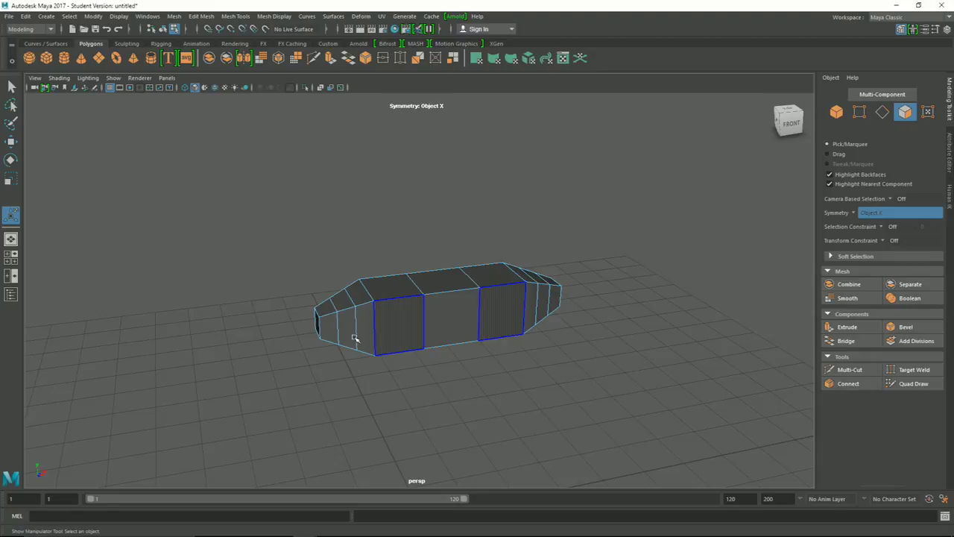
{"action": "mouse_move", "coordinate": [500, 404]}
{"action": "left_mouse_down", "text": "alt"}
{"action": "mouse_move", "coordinate": [477, 333]}
{"action": "mouse_move", "coordinate": [445, 350]}
{"action": "mouse_move", "coordinate": [496, 368]}
{"action": "mouse_move", "coordinate": [500, 343]}
{"action": "mouse_move", "coordinate": [432, 304]}
{"action": "mouse_move", "coordinate": [445, 362]}
{"action": "mouse_move", "coordinate": [422, 400]}
{"action": "mouse_move", "coordinate": [432, 404]}
{"action": "mouse_move", "coordinate": [432, 340]}
{"action": "mouse_move", "coordinate": [433, 358]}
{"action": "left_mouse_up", "text": "alt"}
{"action": "left_click", "coordinate": [432, 297]}
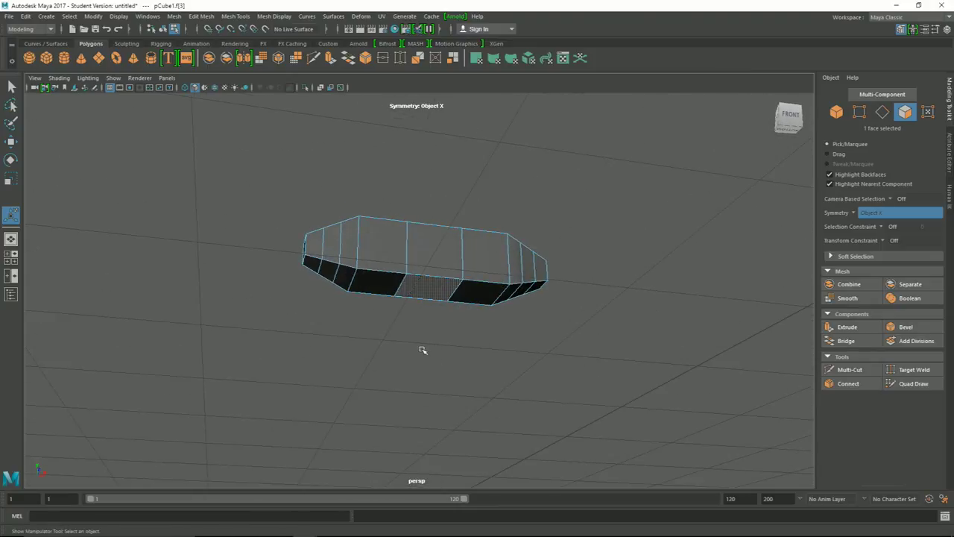
Step: Extrude that bottom face down about 3.744 units into a long stem
{"action": "left_click", "coordinate": [844, 327]}
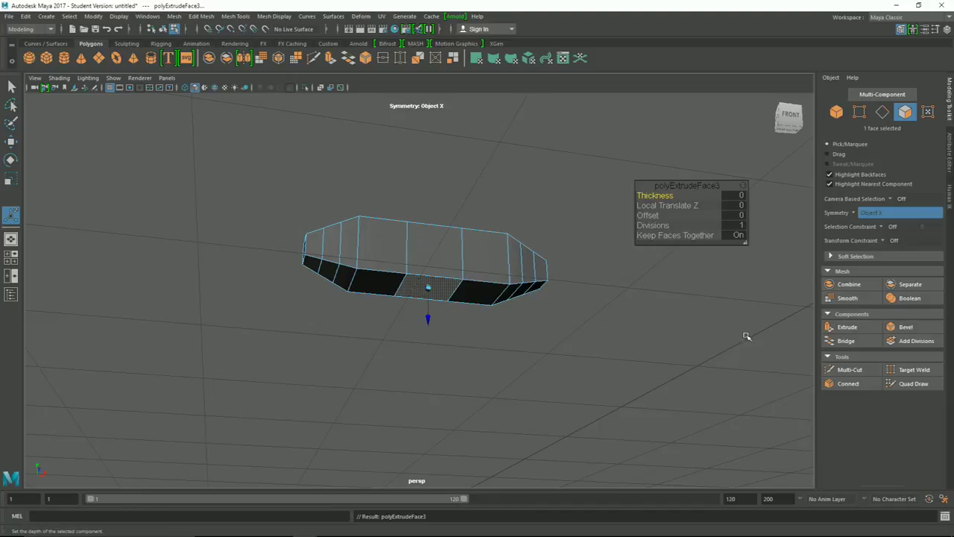
{"action": "mouse_move", "coordinate": [432, 328]}
{"action": "left_mouse_down"}
{"action": "mouse_move", "coordinate": [453, 462]}
{"action": "mouse_move", "coordinate": [482, 482]}
{"action": "left_mouse_up"}
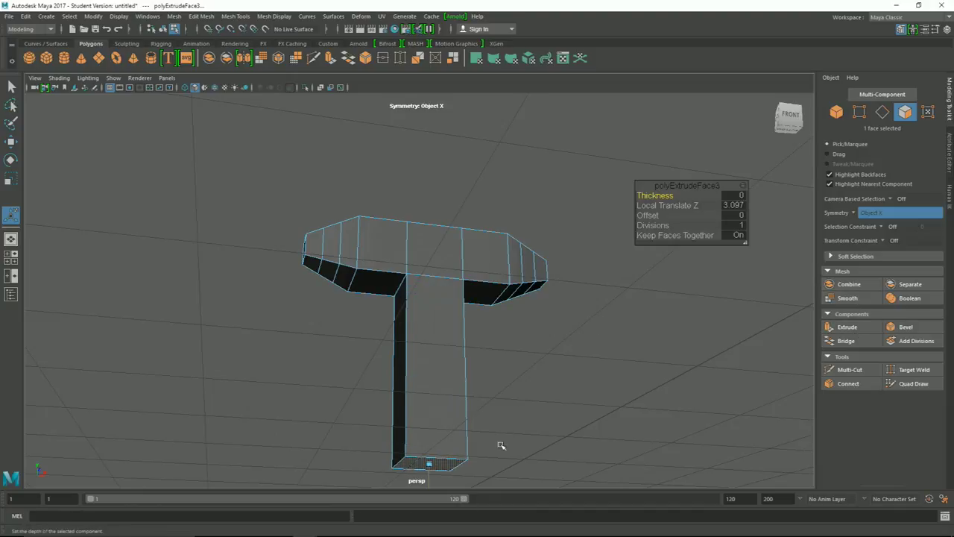
{"action": "scroll", "coordinate": [559, 363], "scroll_direction": "down", "scroll_amount": 3}
{"action": "mouse_move", "coordinate": [559, 364]}
{"action": "left_mouse_down", "text": "alt"}
{"action": "mouse_move", "coordinate": [539, 392]}
{"action": "mouse_move", "coordinate": [530, 385]}
{"action": "left_mouse_up", "text": "alt"}
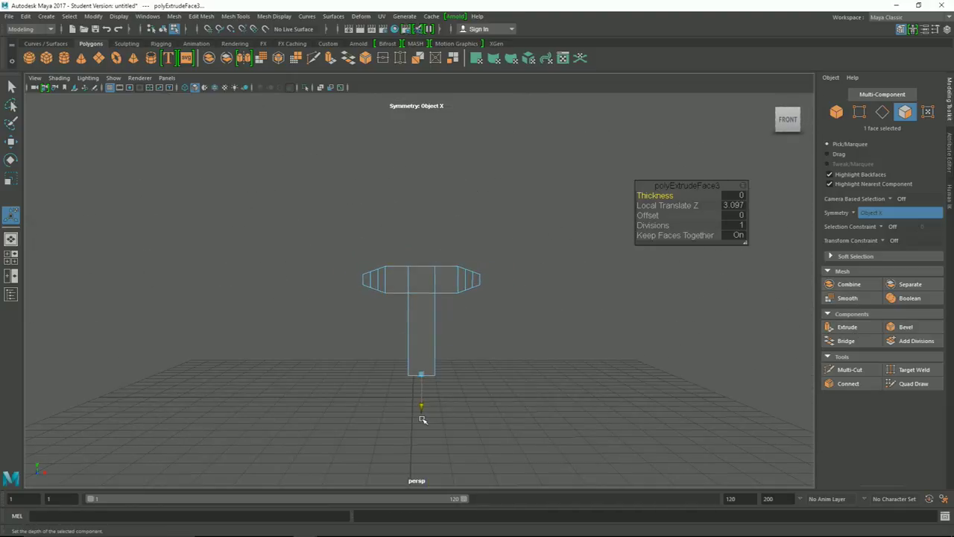
{"action": "left_click_drag", "start_coordinate": [421, 412], "coordinate": [423, 454]}
{"action": "mouse_move", "coordinate": [519, 377]}
{"action": "left_mouse_down", "text": "alt"}
{"action": "mouse_move", "coordinate": [624, 372]}
{"action": "mouse_move", "coordinate": [517, 373]}
{"action": "mouse_move", "coordinate": [452, 398]}
{"action": "mouse_move", "coordinate": [525, 385]}
{"action": "left_mouse_up", "text": "alt"}
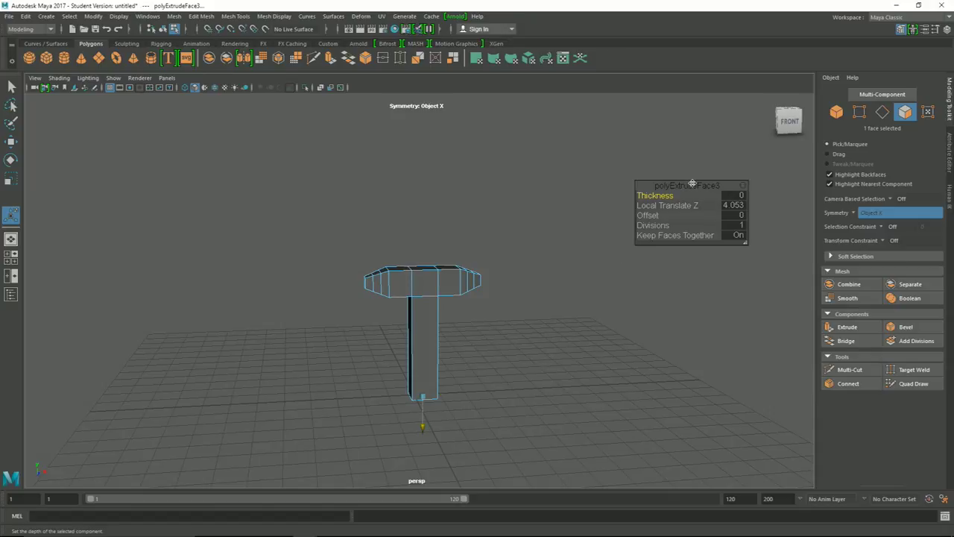
{"action": "mouse_move", "coordinate": [687, 186]}
{"action": "left_mouse_down"}
{"action": "mouse_move", "coordinate": [708, 185]}
{"action": "mouse_move", "coordinate": [705, 197]}
{"action": "left_mouse_up"}
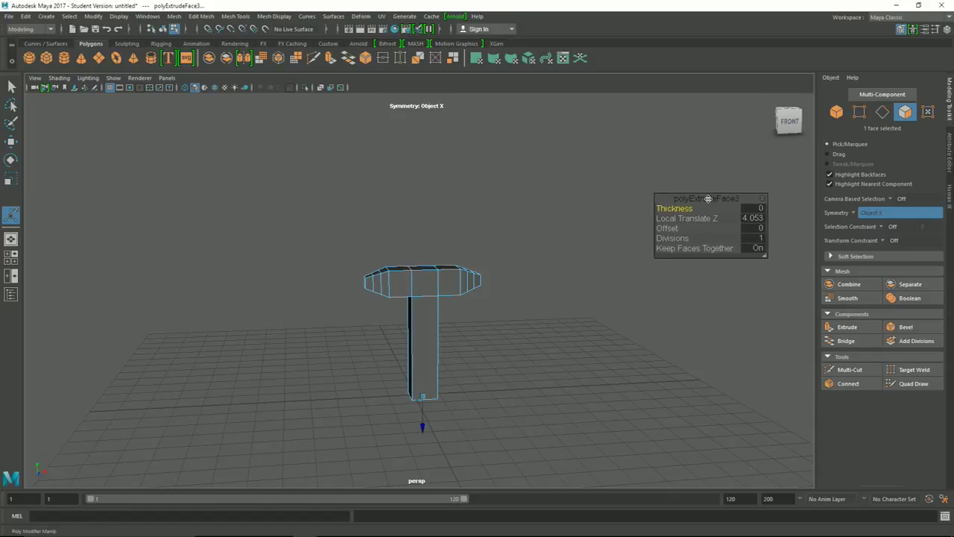
{"action": "mouse_move", "coordinate": [422, 426]}
{"action": "left_mouse_down"}
{"action": "mouse_move", "coordinate": [432, 409]}
{"action": "mouse_move", "coordinate": [532, 360]}
{"action": "left_mouse_up"}
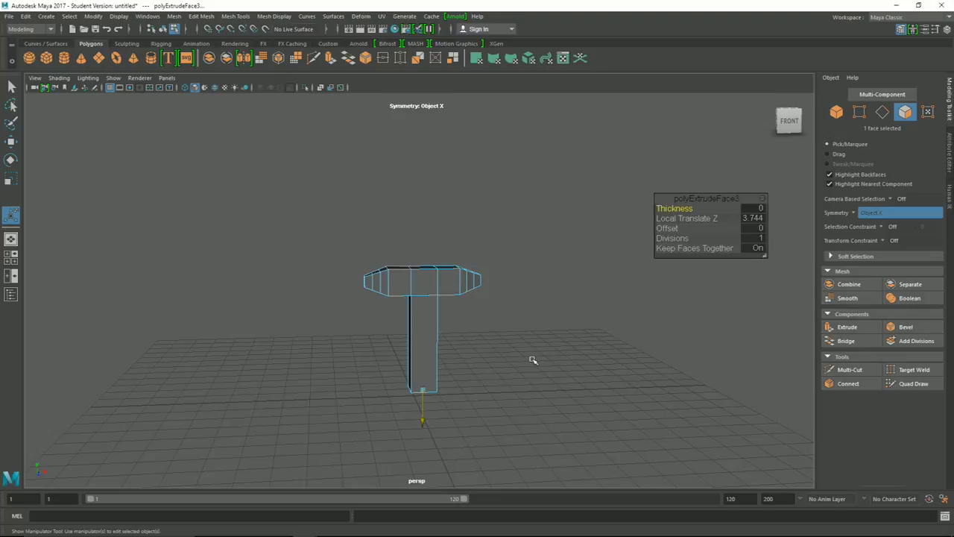
Step: With the Move tool active, select the guard's top middle face and frame it closer
{"action": "key", "text": "w"}
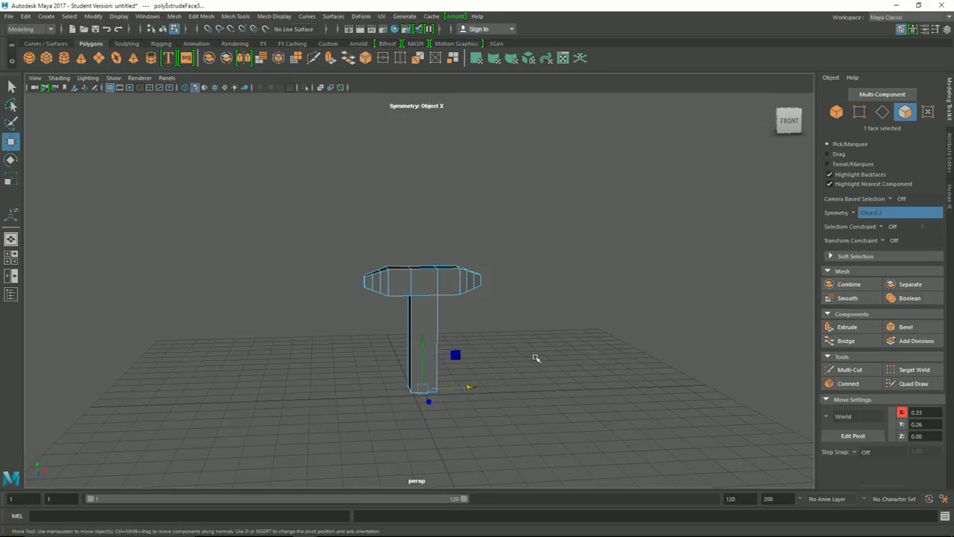
{"action": "mouse_move", "coordinate": [557, 388]}
{"action": "left_mouse_down", "text": "alt"}
{"action": "mouse_move", "coordinate": [555, 365]}
{"action": "mouse_move", "coordinate": [579, 351]}
{"action": "mouse_move", "coordinate": [571, 383]}
{"action": "mouse_move", "coordinate": [591, 400]}
{"action": "mouse_move", "coordinate": [537, 392]}
{"action": "mouse_move", "coordinate": [570, 394]}
{"action": "mouse_move", "coordinate": [578, 351]}
{"action": "left_mouse_up", "text": "alt"}
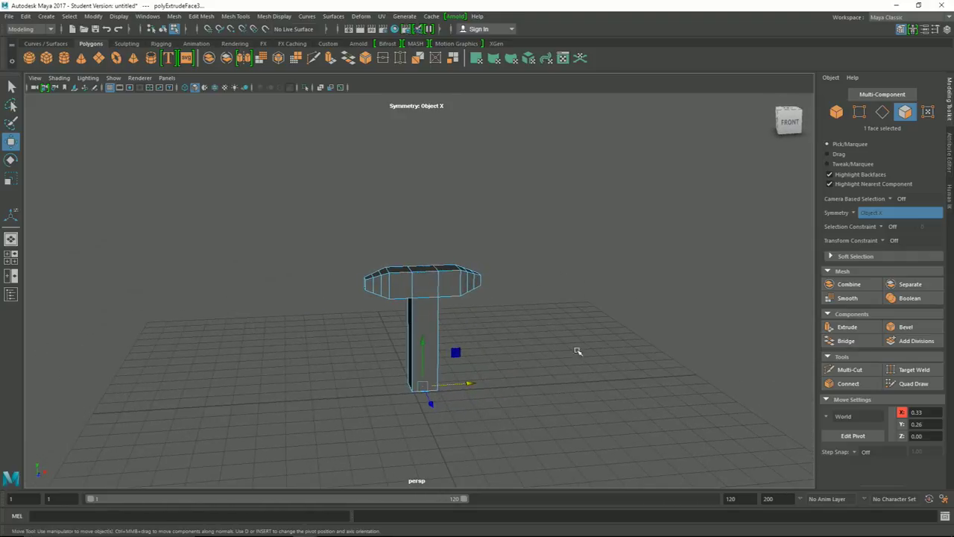
{"action": "left_click", "coordinate": [433, 266]}
{"action": "left_click_drag", "start_coordinate": [571, 327], "coordinate": [564, 369], "text": "alt"}
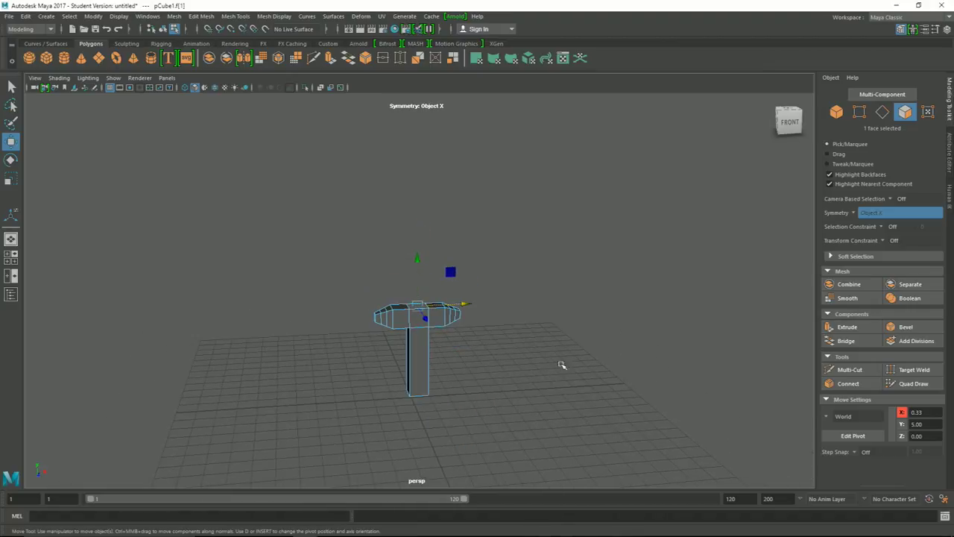
{"action": "mouse_move", "coordinate": [417, 286]}
{"action": "right_mouse_down", "text": "alt"}
{"action": "mouse_move", "coordinate": [475, 355]}
{"action": "mouse_move", "coordinate": [628, 364]}
{"action": "right_mouse_up", "text": "alt"}
{"action": "scroll", "coordinate": [629, 364], "scroll_direction": "up", "scroll_amount": 1}
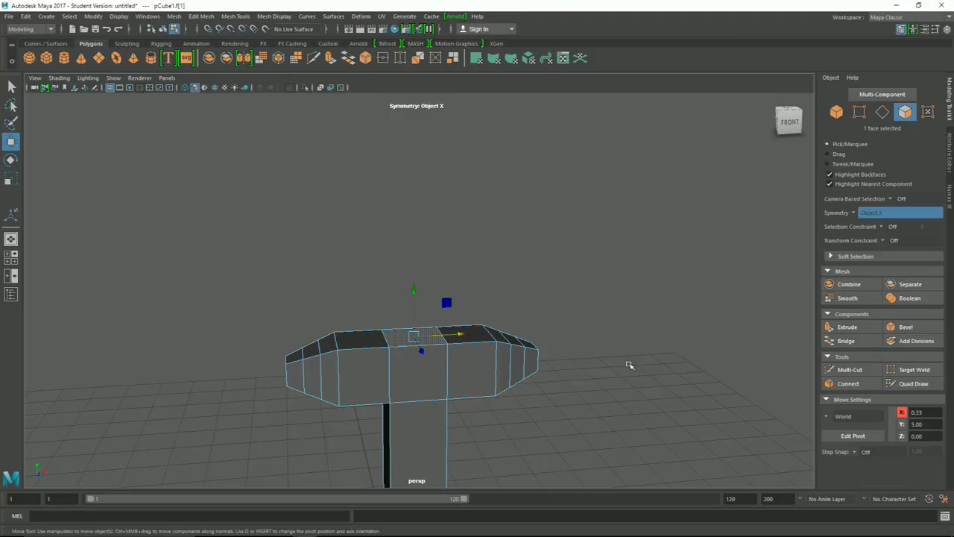
Step: Extrude the guard's top middle face upward into a tall column
{"action": "left_click", "coordinate": [859, 329]}
{"action": "mouse_move", "coordinate": [414, 314]}
{"action": "left_mouse_down"}
{"action": "mouse_move", "coordinate": [416, 153]}
{"action": "mouse_move", "coordinate": [523, 273]}
{"action": "mouse_move", "coordinate": [445, 268]}
{"action": "mouse_move", "coordinate": [520, 296]}
{"action": "mouse_move", "coordinate": [554, 291]}
{"action": "mouse_move", "coordinate": [482, 298]}
{"action": "mouse_move", "coordinate": [490, 299]}
{"action": "mouse_move", "coordinate": [399, 268]}
{"action": "mouse_move", "coordinate": [439, 312]}
{"action": "mouse_move", "coordinate": [427, 279]}
{"action": "mouse_move", "coordinate": [628, 311]}
{"action": "mouse_move", "coordinate": [545, 296]}
{"action": "mouse_move", "coordinate": [392, 298]}
{"action": "mouse_move", "coordinate": [529, 273]}
{"action": "left_mouse_up"}
{"action": "key", "text": "w"}
Step: Select the column's two opposite side faces
{"action": "left_click", "coordinate": [411, 258]}
{"action": "left_click", "coordinate": [378, 248]}
{"action": "left_click", "coordinate": [440, 283], "text": "shift"}
{"action": "left_click", "coordinate": [436, 292]}
{"action": "left_click", "coordinate": [369, 287]}
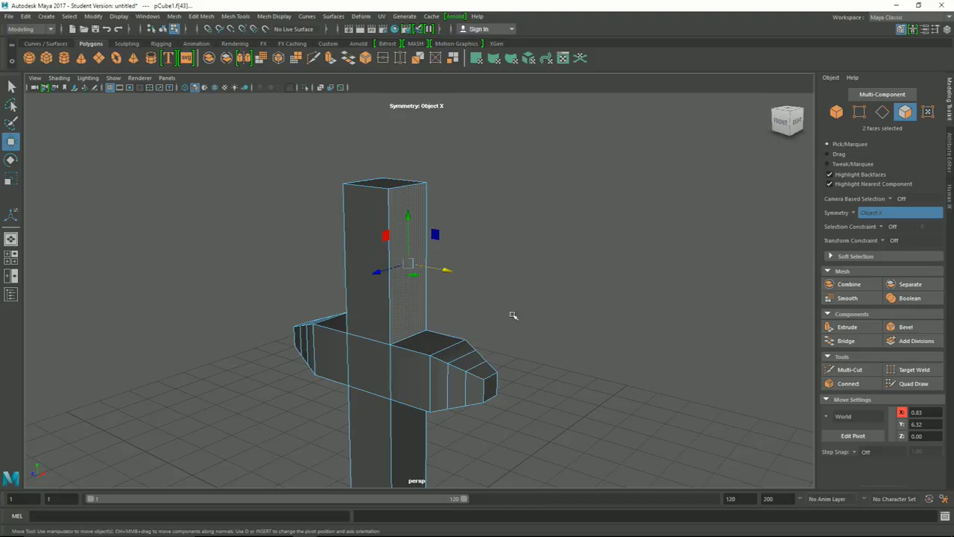
{"action": "left_click", "coordinate": [380, 310]}
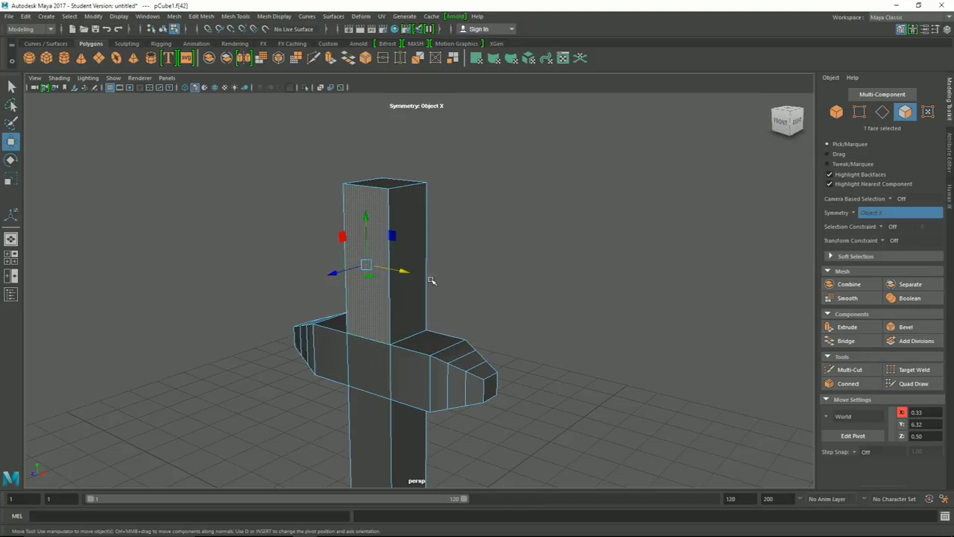
{"action": "left_click", "coordinate": [414, 304], "text": "shift"}
{"action": "mouse_move", "coordinate": [624, 315]}
{"action": "left_mouse_down", "text": "alt"}
{"action": "mouse_move", "coordinate": [556, 330]}
{"action": "mouse_move", "coordinate": [597, 326]}
{"action": "mouse_move", "coordinate": [569, 341]}
{"action": "mouse_move", "coordinate": [462, 335]}
{"action": "mouse_move", "coordinate": [436, 283]}
{"action": "left_mouse_up", "text": "alt"}
{"action": "left_click", "coordinate": [455, 291]}
{"action": "left_click", "coordinate": [425, 246]}
{"action": "left_click_drag", "start_coordinate": [462, 313], "coordinate": [660, 330], "text": "alt"}
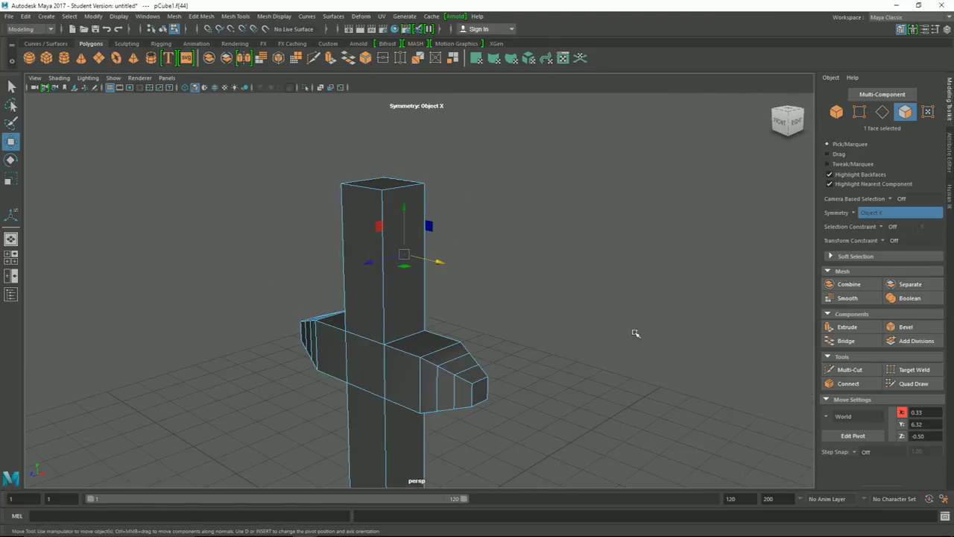
{"action": "left_click", "coordinate": [366, 289]}
{"action": "mouse_move", "coordinate": [583, 361]}
{"action": "left_mouse_down", "text": "alt"}
{"action": "mouse_move", "coordinate": [591, 371]}
{"action": "mouse_move", "coordinate": [529, 359]}
{"action": "left_mouse_up", "text": "alt"}
Step: Scale the selected side faces together to flatten the column into a thin blade
{"action": "key", "text": "r"}
{"action": "left_click_drag", "start_coordinate": [332, 262], "coordinate": [364, 258]}
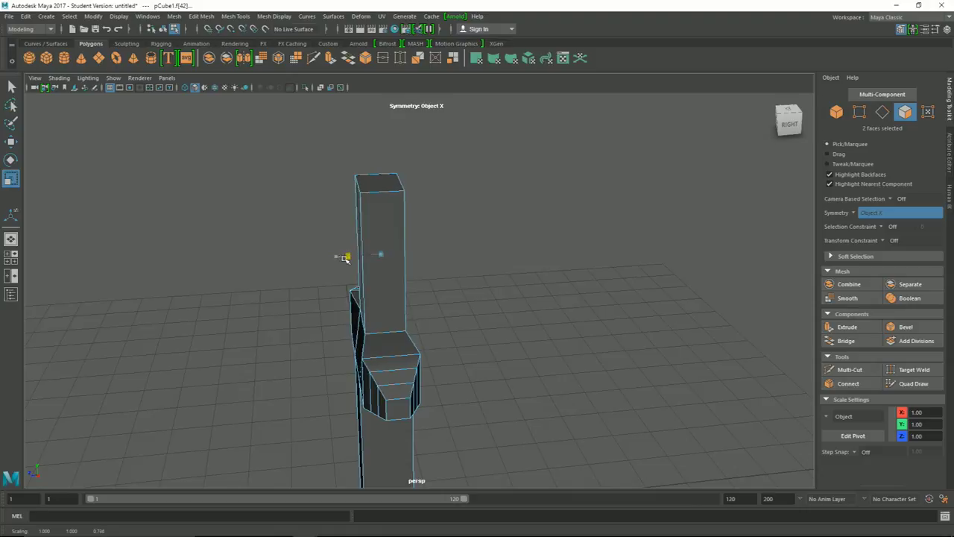
{"action": "mouse_move", "coordinate": [366, 255]}
{"action": "left_mouse_down", "text": "alt"}
{"action": "mouse_move", "coordinate": [308, 358]}
{"action": "mouse_move", "coordinate": [366, 336]}
{"action": "mouse_move", "coordinate": [415, 348]}
{"action": "left_mouse_up", "text": "alt"}
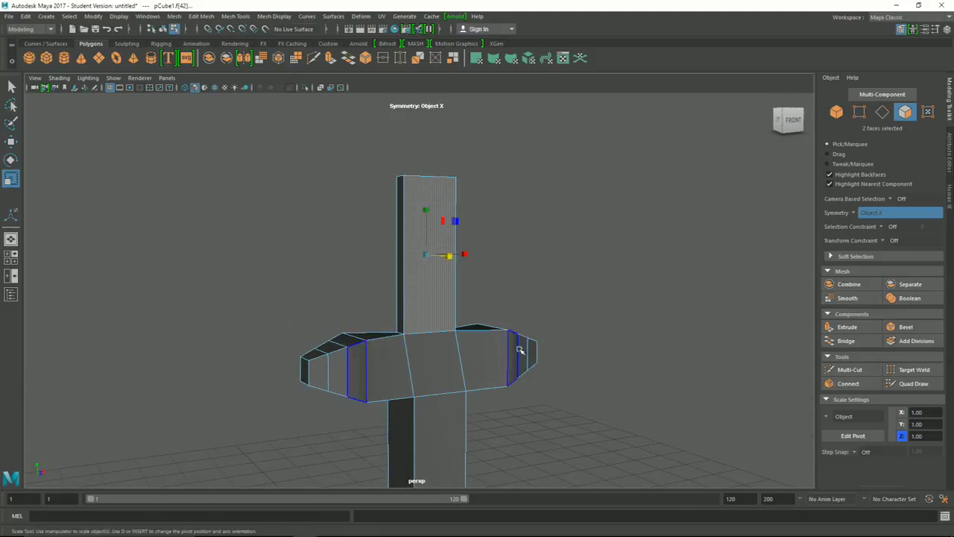
{"action": "left_click_drag", "start_coordinate": [586, 355], "coordinate": [586, 351], "text": "alt"}
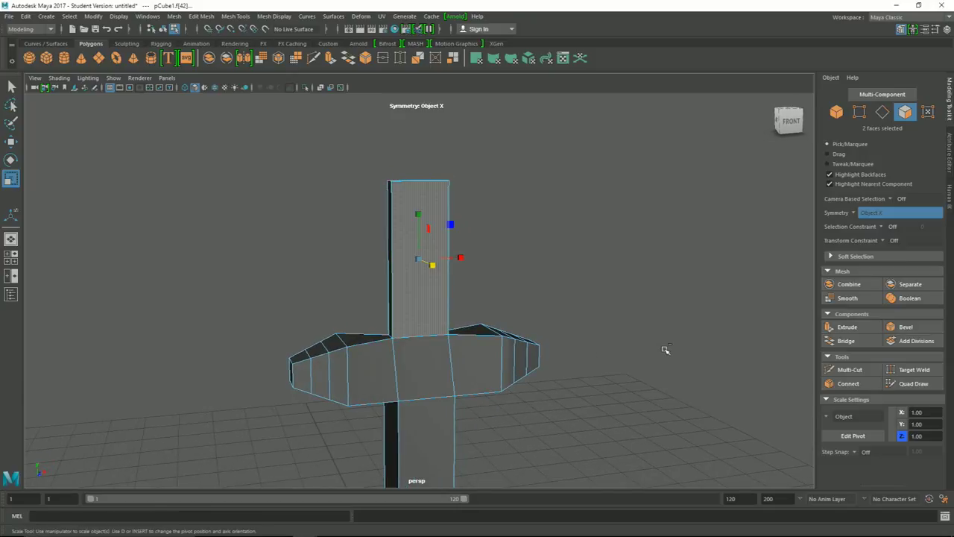
{"action": "key", "text": "ctrl+z"}
{"action": "key", "text": "ctrl+z"}
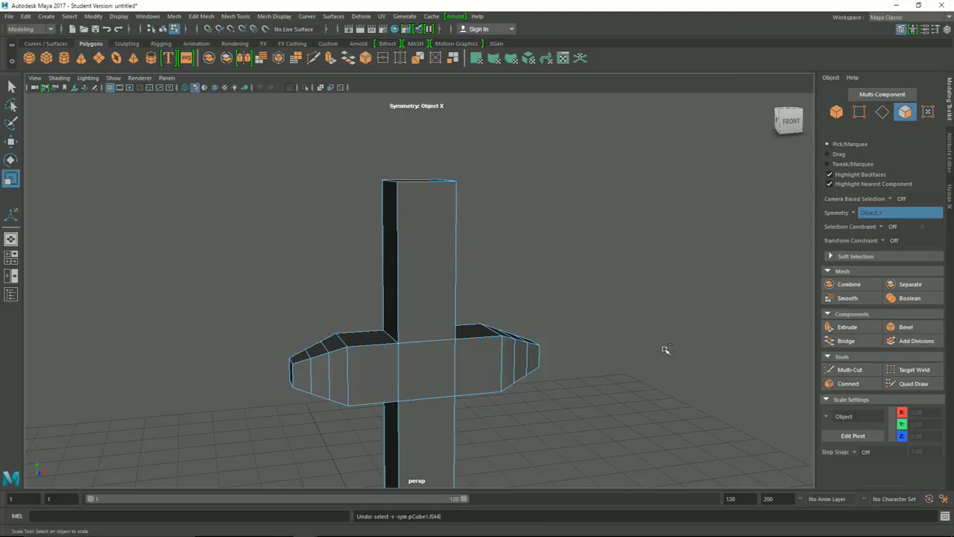
{"action": "key", "text": "ctrl+z"}
{"action": "key", "text": "ctrl+z"}
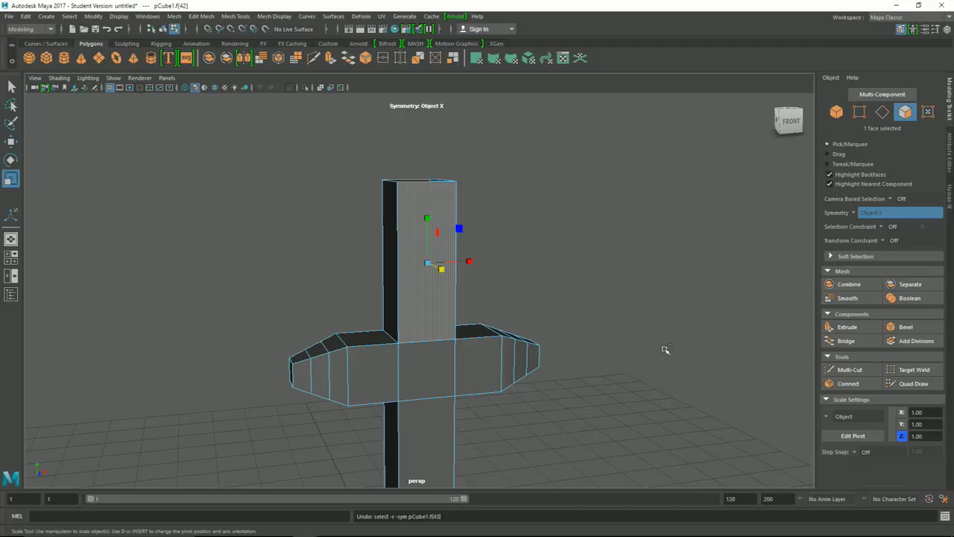
{"action": "key", "text": "ctrl+z"}
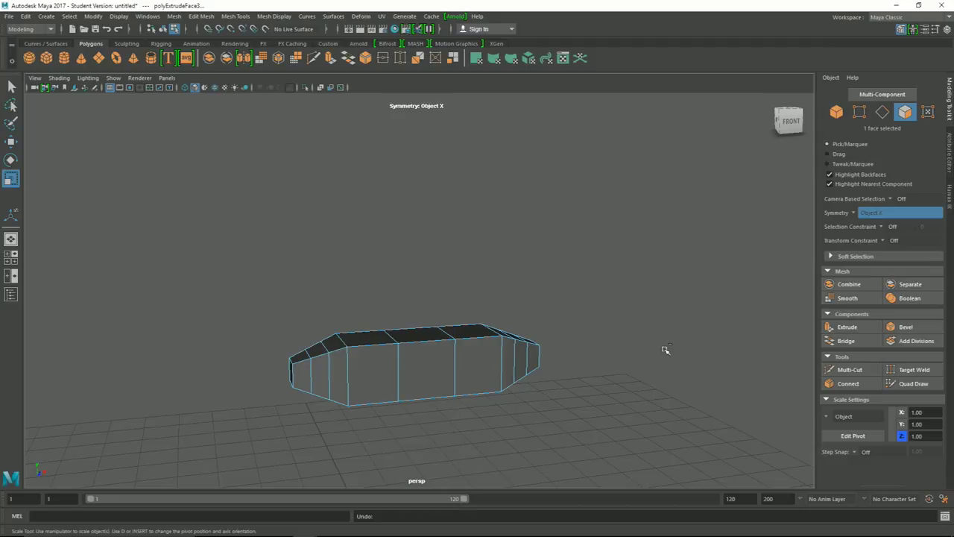
{"action": "key", "text": "shift+z"}
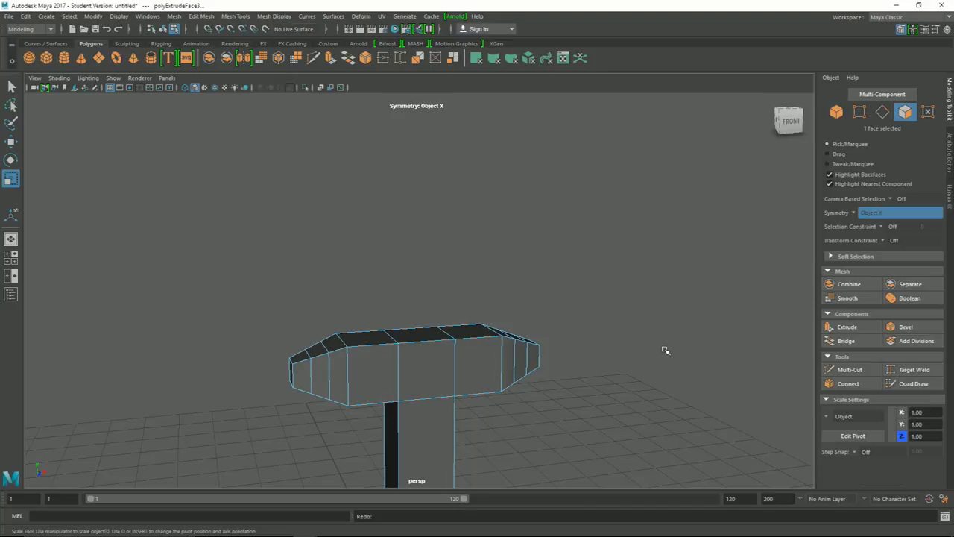
{"action": "key", "text": "shift+z"}
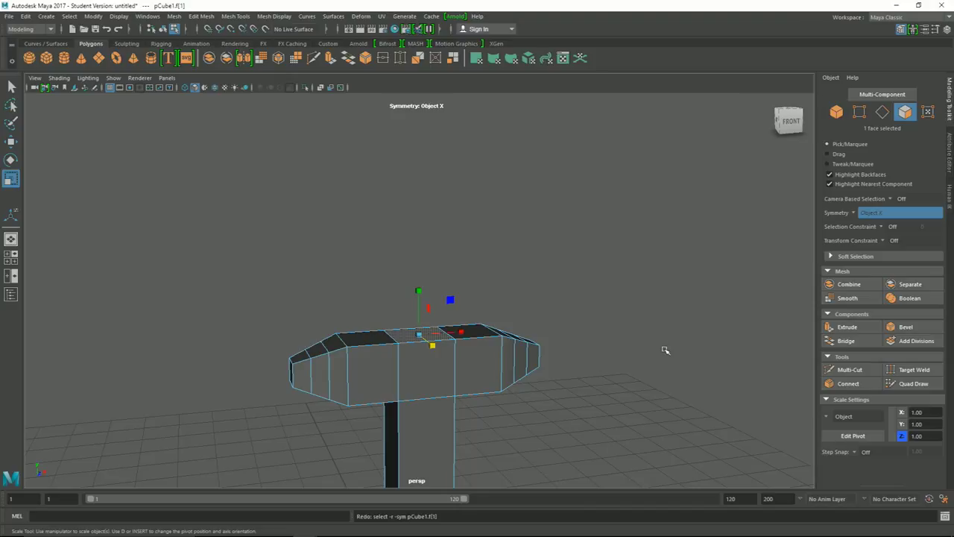
{"action": "key", "text": "shift+z"}
{"action": "key", "text": "shift+z"}
{"action": "key", "text": "z"}
{"action": "left_click", "coordinate": [666, 349]}
Step: Extrude the guard's centre top face up by 0.16
{"action": "left_click", "coordinate": [417, 335]}
{"action": "left_click_drag", "start_coordinate": [419, 335], "coordinate": [604, 318], "text": "alt"}
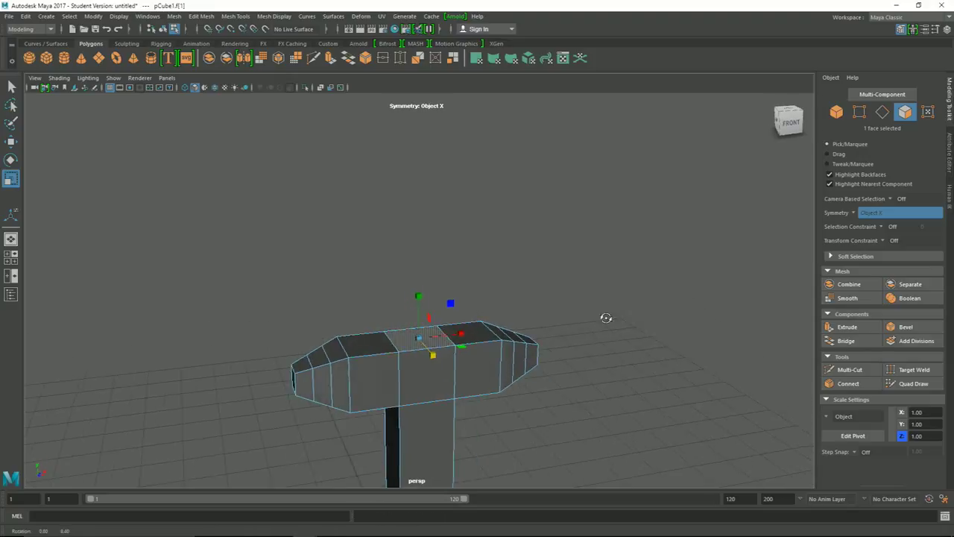
{"action": "left_click", "coordinate": [848, 330]}
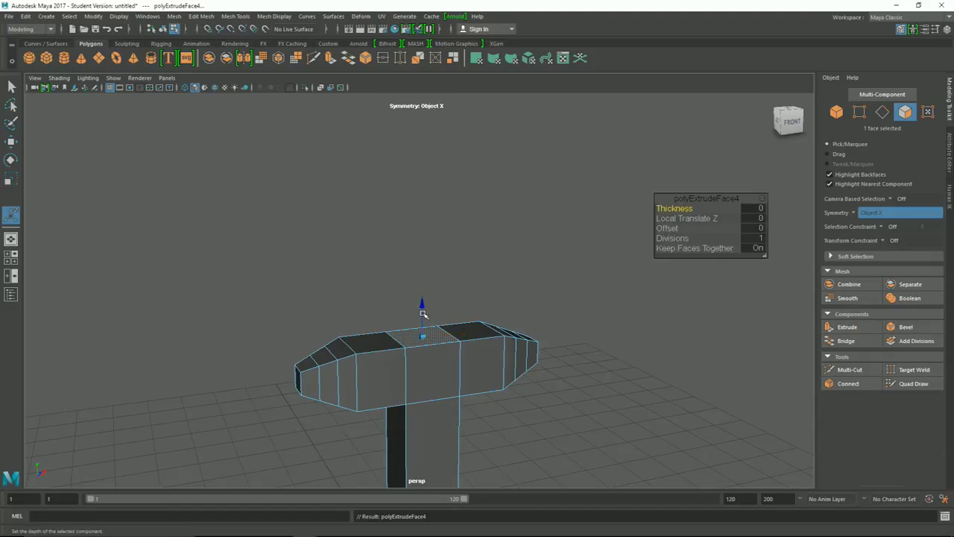
{"action": "left_click_drag", "start_coordinate": [421, 313], "coordinate": [424, 296]}
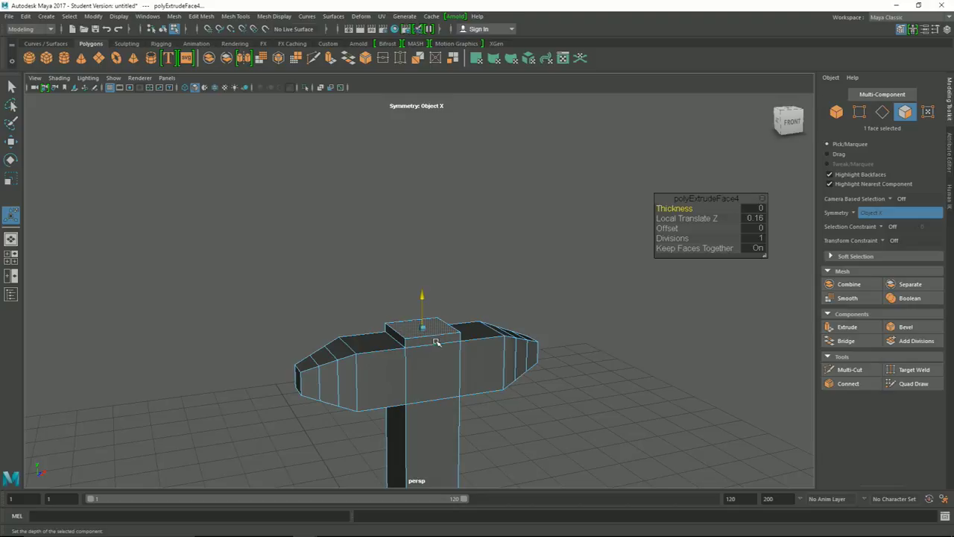
{"action": "left_click_drag", "start_coordinate": [604, 389], "coordinate": [621, 399], "text": "alt"}
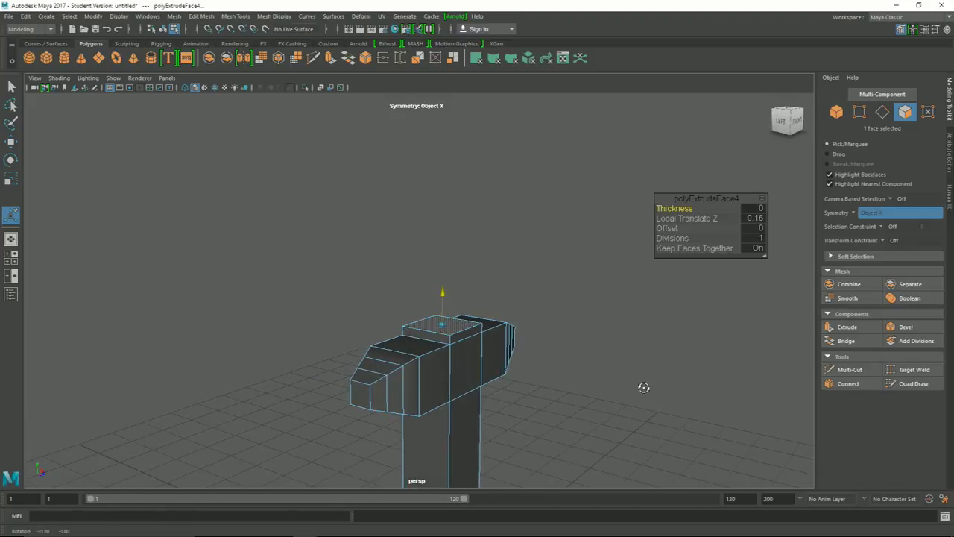
Step: Scale the raised face to 0.5 along Z to narrow it
{"action": "key", "text": "r"}
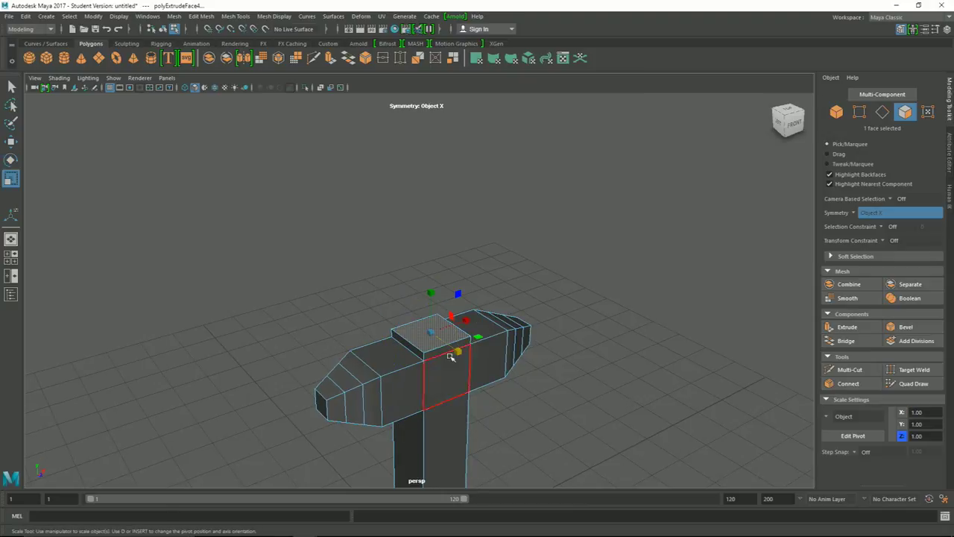
{"action": "left_click_drag", "start_coordinate": [459, 353], "coordinate": [424, 330]}
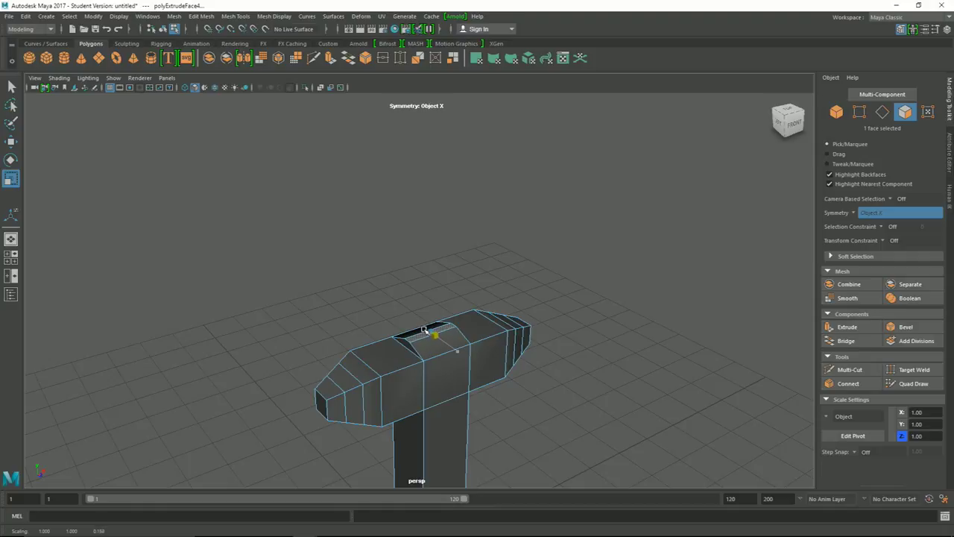
{"action": "mouse_move", "coordinate": [425, 330]}
{"action": "left_mouse_down", "text": "alt"}
{"action": "mouse_move", "coordinate": [601, 432]}
{"action": "mouse_move", "coordinate": [550, 413]}
{"action": "mouse_move", "coordinate": [591, 407]}
{"action": "left_mouse_up", "text": "alt"}
{"action": "left_click", "coordinate": [841, 335]}
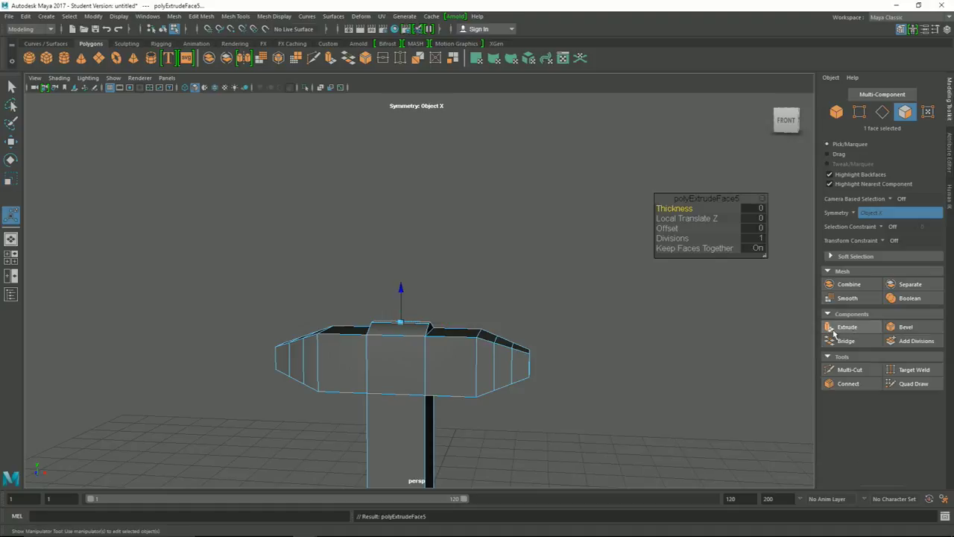
Step: Pull the newly extruded narrow face up 9.839 into a tall blade above the guard
{"action": "scroll", "coordinate": [600, 409], "scroll_direction": "down", "scroll_amount": 3}
{"action": "left_click_drag", "start_coordinate": [409, 285], "coordinate": [415, 110]}
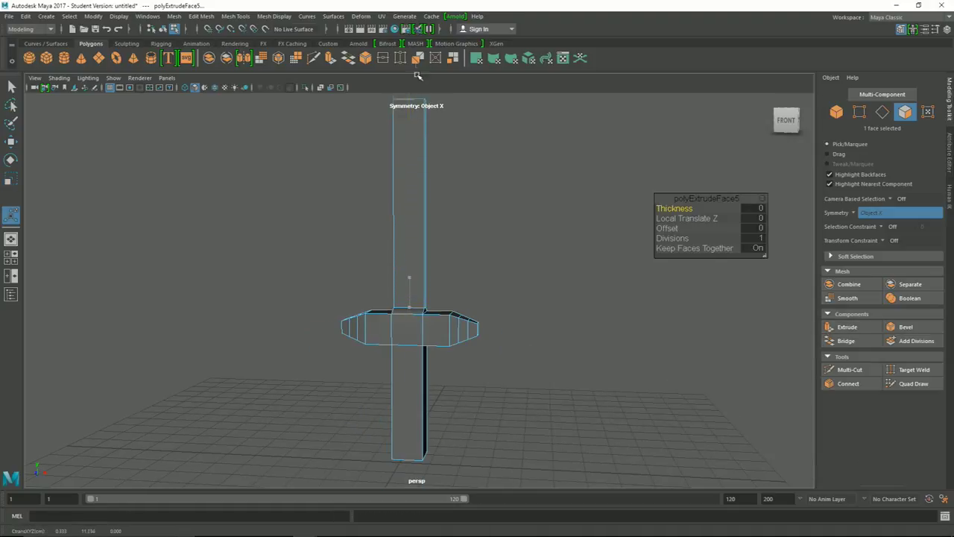
{"action": "scroll", "coordinate": [545, 270], "scroll_direction": "down", "scroll_amount": 3}
{"action": "scroll", "coordinate": [485, 228], "scroll_direction": "down", "scroll_amount": 2}
{"action": "scroll", "coordinate": [369, 245], "scroll_direction": "down", "scroll_amount": 1}
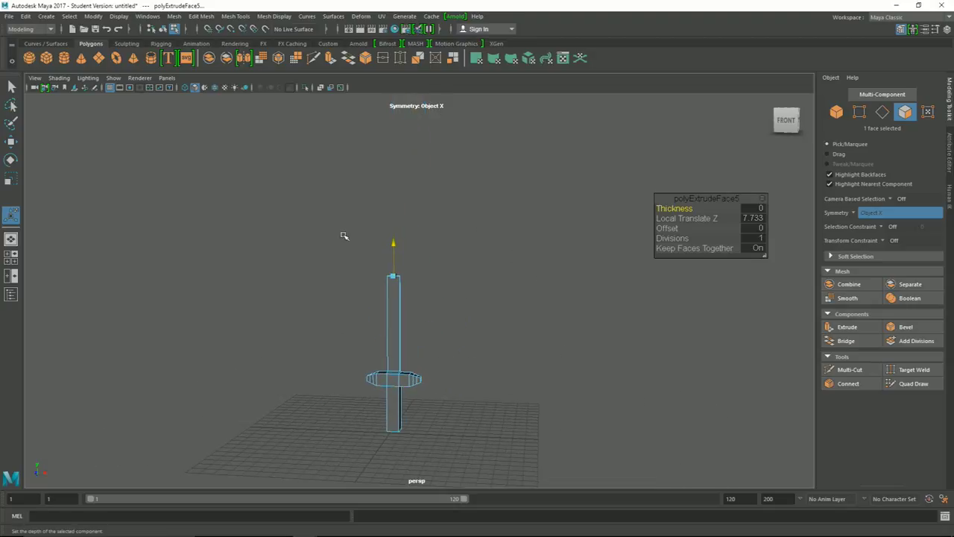
{"action": "left_click_drag", "start_coordinate": [396, 261], "coordinate": [391, 218]}
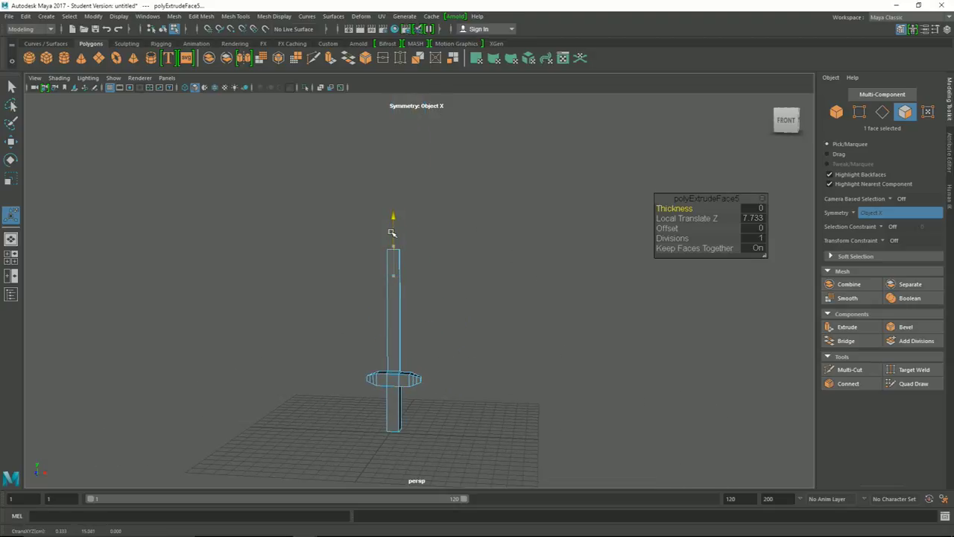
{"action": "mouse_move", "coordinate": [487, 341]}
{"action": "left_mouse_down", "text": "alt"}
{"action": "mouse_move", "coordinate": [336, 341]}
{"action": "mouse_move", "coordinate": [491, 335]}
{"action": "mouse_move", "coordinate": [443, 375]}
{"action": "left_mouse_up", "text": "alt"}
{"action": "left_click", "coordinate": [452, 398]}
{"action": "mouse_move", "coordinate": [465, 434]}
{"action": "left_mouse_down", "text": "alt"}
{"action": "mouse_move", "coordinate": [457, 394]}
{"action": "mouse_move", "coordinate": [351, 390]}
{"action": "mouse_move", "coordinate": [460, 401]}
{"action": "left_mouse_up", "text": "alt"}
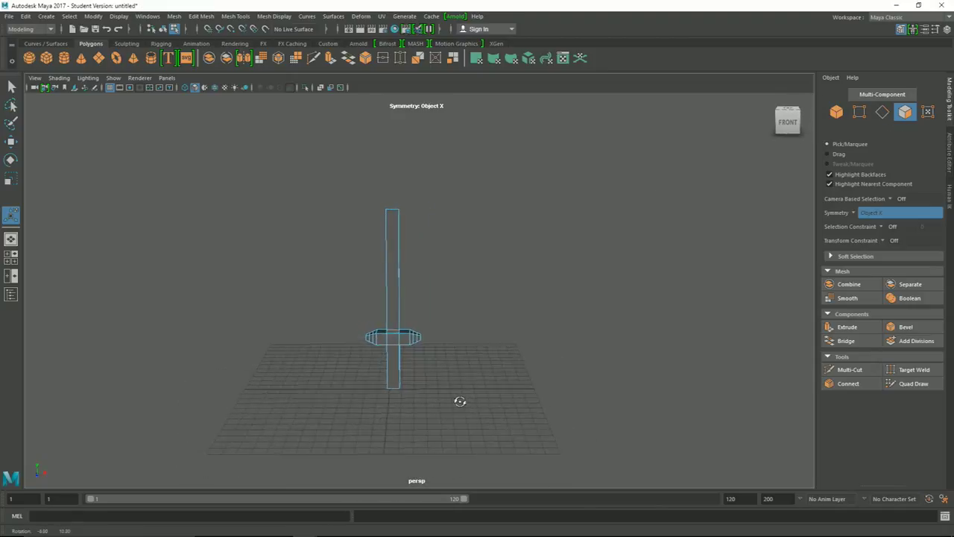
{"action": "right_click_drag", "start_coordinate": [415, 383], "coordinate": [502, 356], "text": "alt"}
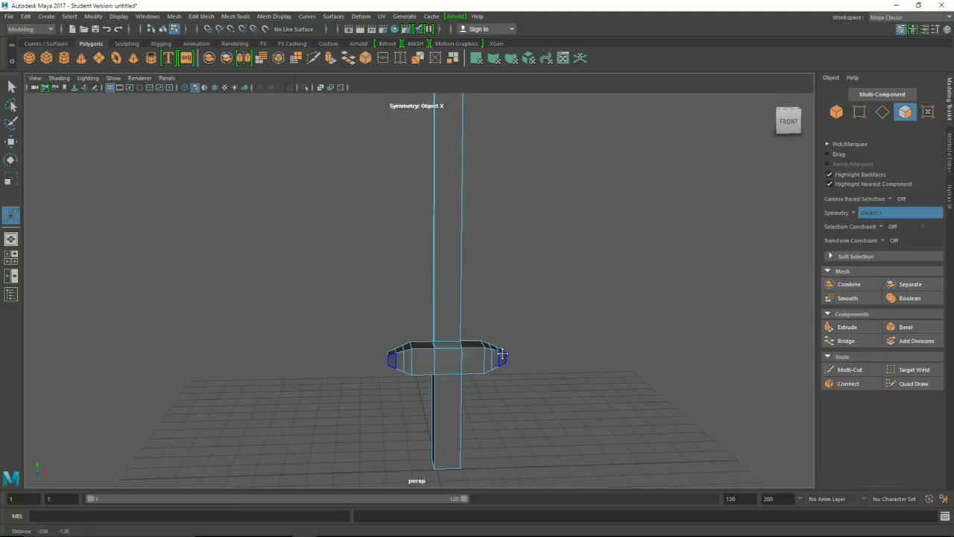
{"action": "right_click_drag", "start_coordinate": [566, 385], "coordinate": [548, 380], "text": "alt"}
{"action": "mouse_move", "coordinate": [540, 389]}
{"action": "left_mouse_down", "text": "alt"}
{"action": "mouse_move", "coordinate": [501, 296]}
{"action": "mouse_move", "coordinate": [506, 324]}
{"action": "left_mouse_up", "text": "alt"}
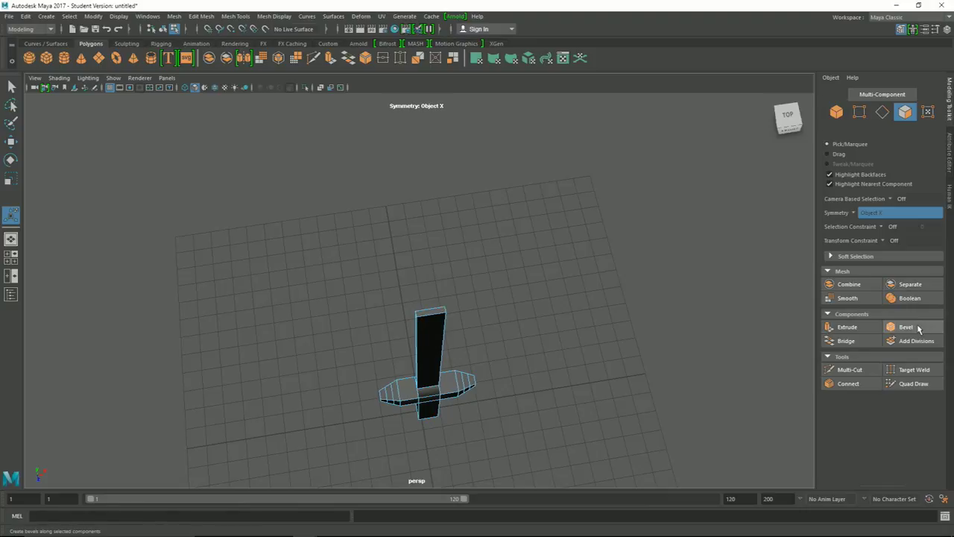
{"action": "scroll", "coordinate": [456, 305], "scroll_direction": "up", "scroll_amount": 3}
{"action": "left_click", "coordinate": [450, 325]}
{"action": "scroll", "coordinate": [515, 367], "scroll_direction": "up", "scroll_amount": 2}
{"action": "left_click_drag", "start_coordinate": [660, 379], "coordinate": [587, 320], "text": "alt"}
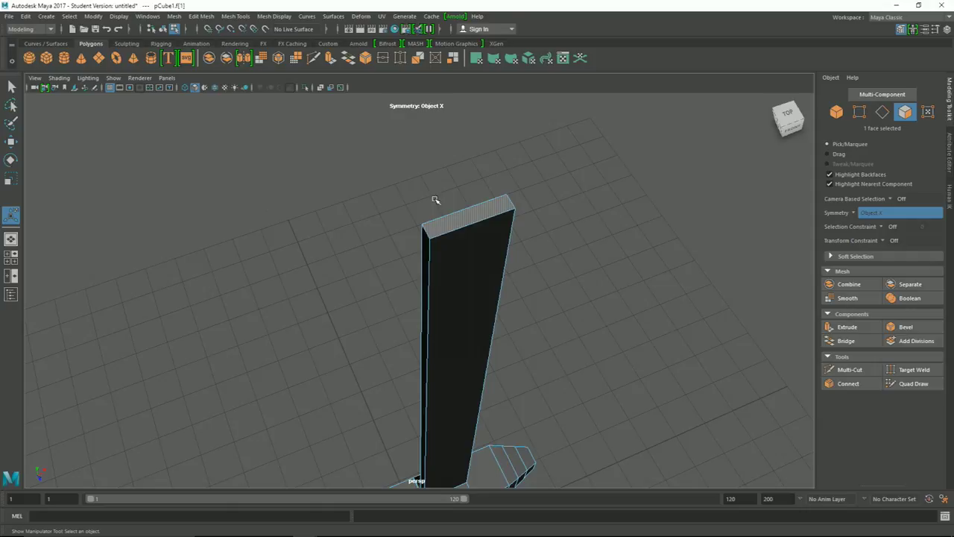
{"action": "left_click", "coordinate": [904, 326]}
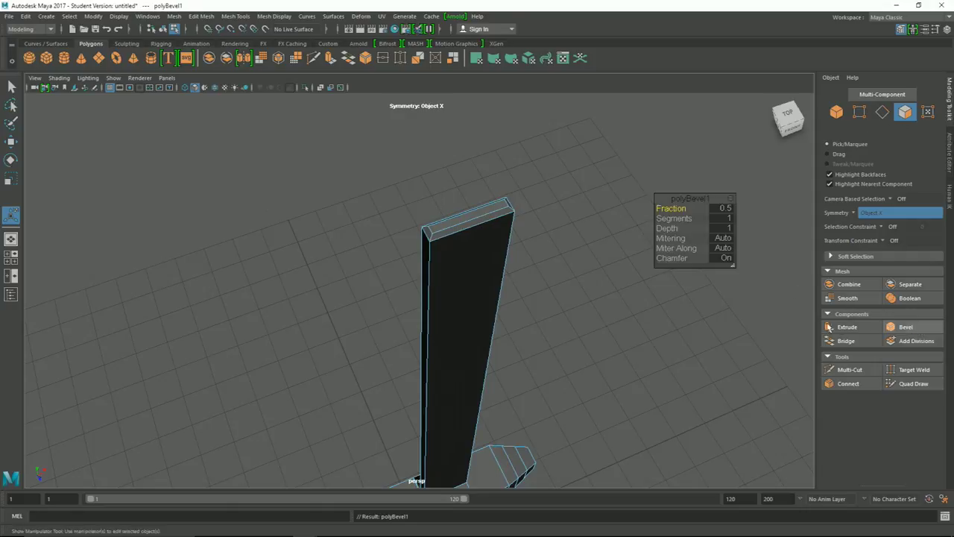
{"action": "mouse_move", "coordinate": [469, 216]}
{"action": "left_mouse_down", "text": "alt"}
{"action": "mouse_move", "coordinate": [494, 330]}
{"action": "mouse_move", "coordinate": [634, 362]}
{"action": "mouse_move", "coordinate": [634, 351]}
{"action": "mouse_move", "coordinate": [539, 351]}
{"action": "mouse_move", "coordinate": [512, 358]}
{"action": "mouse_move", "coordinate": [500, 380]}
{"action": "mouse_move", "coordinate": [528, 373]}
{"action": "mouse_move", "coordinate": [579, 215]}
{"action": "left_mouse_up", "text": "alt"}
{"action": "key", "text": "ctrl+z"}
{"action": "right_click_drag", "start_coordinate": [579, 215], "coordinate": [550, 364], "text": "alt"}
{"action": "mouse_move", "coordinate": [549, 365]}
{"action": "left_mouse_down", "text": "alt"}
{"action": "mouse_move", "coordinate": [548, 335]}
{"action": "mouse_move", "coordinate": [471, 375]}
{"action": "mouse_move", "coordinate": [514, 368]}
{"action": "mouse_move", "coordinate": [488, 371]}
{"action": "left_mouse_up", "text": "alt"}
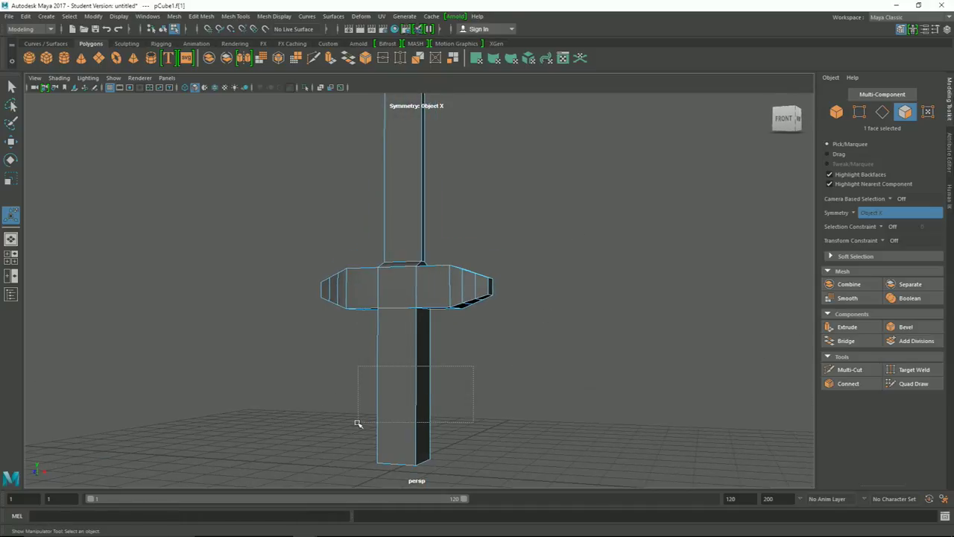
Step: Bevel the handle's four side faces so its ends are chamfered
{"action": "left_click_drag", "start_coordinate": [357, 413], "coordinate": [358, 413]}
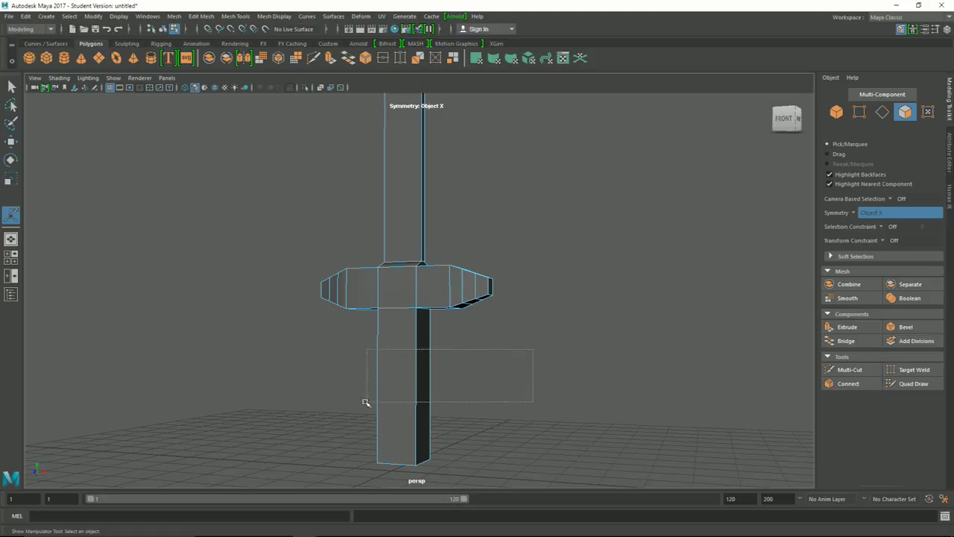
{"action": "left_click_drag", "start_coordinate": [367, 403], "coordinate": [367, 402]}
{"action": "mouse_move", "coordinate": [578, 423]}
{"action": "left_mouse_down", "text": "alt"}
{"action": "mouse_move", "coordinate": [600, 409]}
{"action": "mouse_move", "coordinate": [704, 389]}
{"action": "mouse_move", "coordinate": [693, 363]}
{"action": "mouse_move", "coordinate": [673, 396]}
{"action": "mouse_move", "coordinate": [611, 419]}
{"action": "mouse_move", "coordinate": [622, 382]}
{"action": "mouse_move", "coordinate": [653, 375]}
{"action": "mouse_move", "coordinate": [467, 381]}
{"action": "mouse_move", "coordinate": [552, 385]}
{"action": "mouse_move", "coordinate": [500, 385]}
{"action": "left_mouse_up", "text": "alt"}
{"action": "left_click", "coordinate": [904, 327]}
Step: Bevel the handle's vertical edges at fraction 0.5 with chamfer, undoing and reapplying once
{"action": "middle_click_drag", "start_coordinate": [481, 396], "coordinate": [510, 340], "text": "alt"}
{"action": "left_click_drag", "start_coordinate": [510, 340], "coordinate": [496, 348], "text": "alt"}
{"action": "right_click_drag", "start_coordinate": [439, 240], "coordinate": [436, 257]}
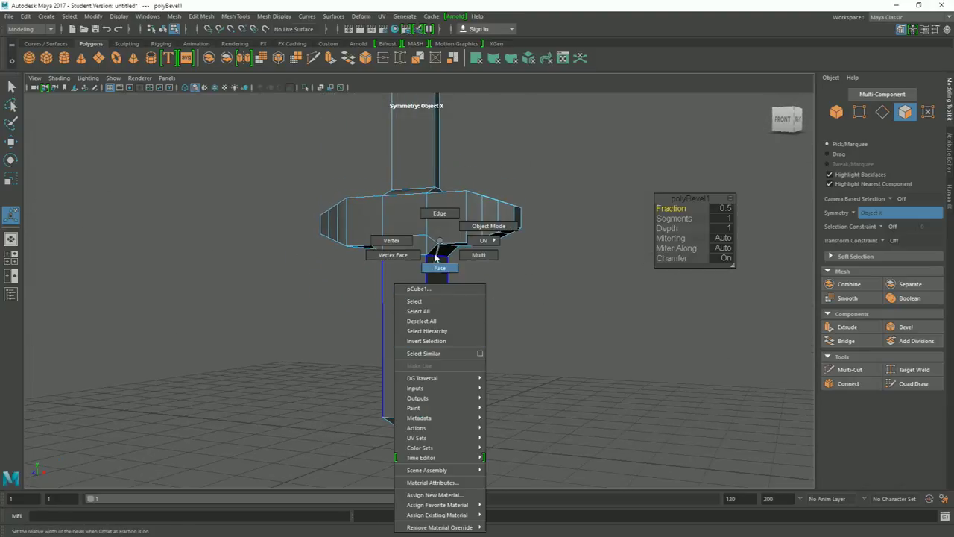
{"action": "left_click", "coordinate": [440, 215]}
{"action": "left_click", "coordinate": [429, 344]}
{"action": "left_click", "coordinate": [445, 338], "text": "shift"}
{"action": "mouse_move", "coordinate": [447, 338]}
{"action": "left_mouse_down", "text": "alt"}
{"action": "mouse_move", "coordinate": [545, 368]}
{"action": "mouse_move", "coordinate": [615, 373]}
{"action": "mouse_move", "coordinate": [551, 372]}
{"action": "left_mouse_up", "text": "alt"}
{"action": "left_click", "coordinate": [921, 330]}
{"action": "left_click_drag", "start_coordinate": [596, 347], "coordinate": [564, 346], "text": "alt"}
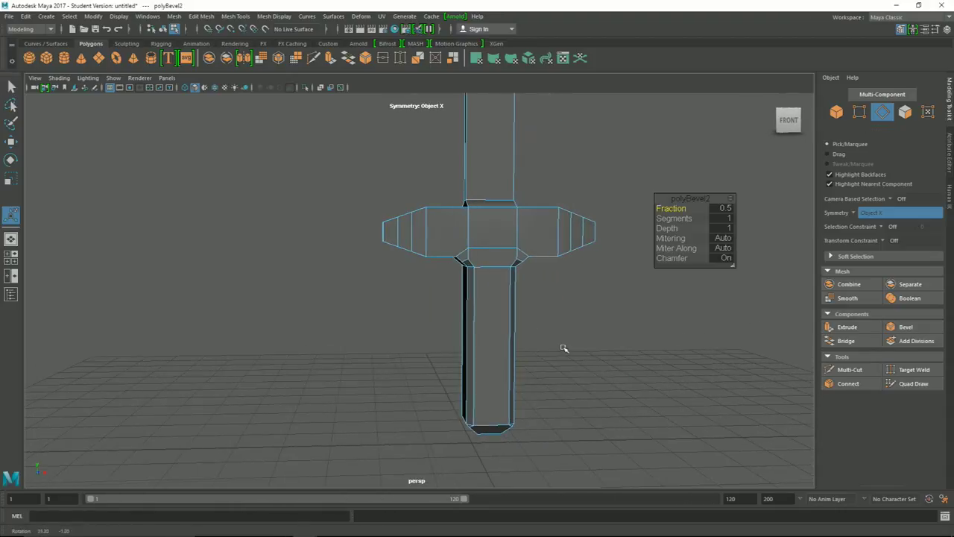
{"action": "key", "text": "ctrl+z"}
{"action": "left_click_drag", "start_coordinate": [566, 348], "coordinate": [458, 330], "text": "alt"}
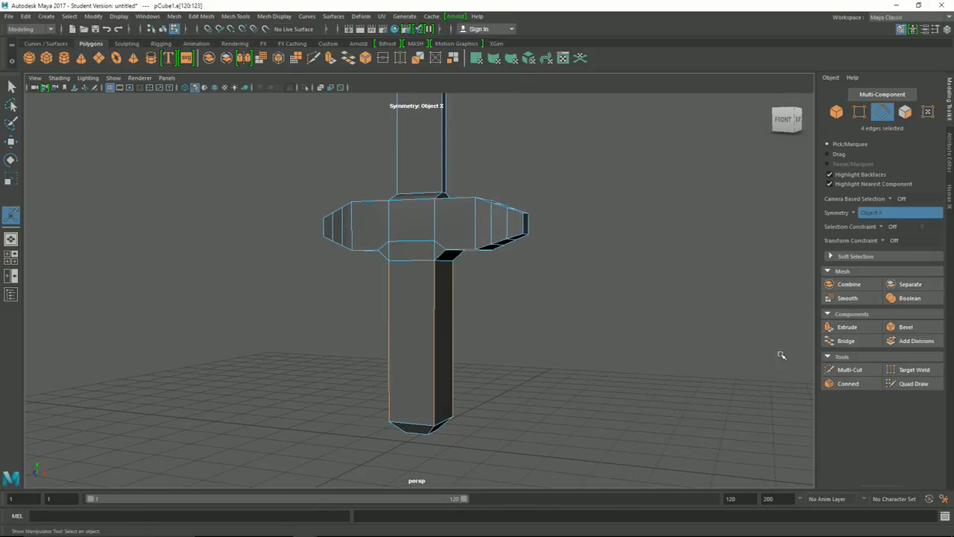
{"action": "left_click", "coordinate": [906, 328]}
Step: Select the upper vertical edge where the handle meets the guard
{"action": "mouse_move", "coordinate": [581, 362]}
{"action": "left_mouse_down", "text": "alt"}
{"action": "mouse_move", "coordinate": [301, 362]}
{"action": "mouse_move", "coordinate": [351, 358]}
{"action": "mouse_move", "coordinate": [336, 362]}
{"action": "left_mouse_up", "text": "alt"}
{"action": "scroll", "coordinate": [366, 299], "scroll_direction": "up", "scroll_amount": 1}
{"action": "scroll", "coordinate": [372, 293], "scroll_direction": "up", "scroll_amount": 4}
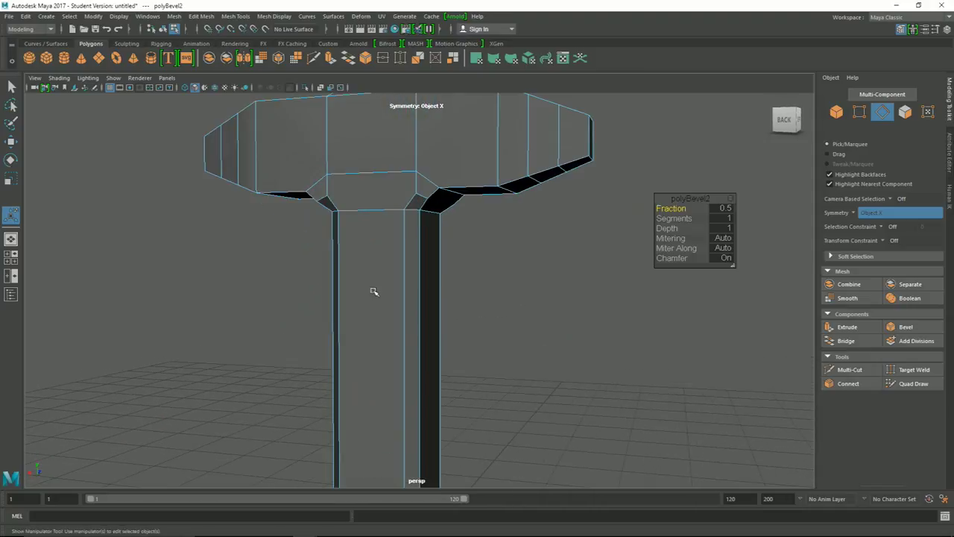
{"action": "mouse_move", "coordinate": [558, 292]}
{"action": "left_mouse_down", "text": "alt"}
{"action": "mouse_move", "coordinate": [535, 285]}
{"action": "mouse_move", "coordinate": [544, 276]}
{"action": "mouse_move", "coordinate": [547, 288]}
{"action": "mouse_move", "coordinate": [539, 332]}
{"action": "mouse_move", "coordinate": [511, 358]}
{"action": "mouse_move", "coordinate": [468, 284]}
{"action": "left_mouse_up", "text": "alt"}
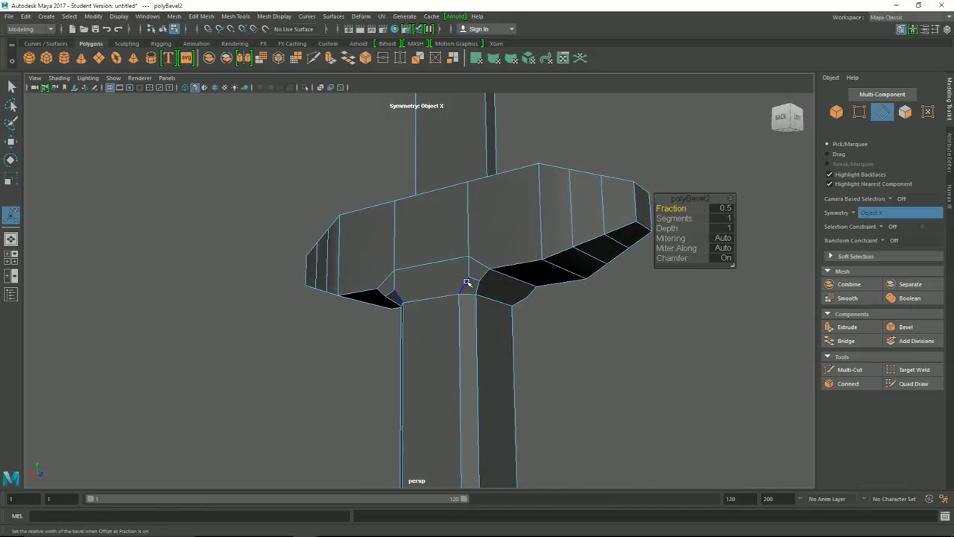
{"action": "scroll", "coordinate": [447, 280], "scroll_direction": "up", "scroll_amount": 2}
{"action": "scroll", "coordinate": [443, 283], "scroll_direction": "up", "scroll_amount": 1}
{"action": "scroll", "coordinate": [447, 278], "scroll_direction": "up", "scroll_amount": 1}
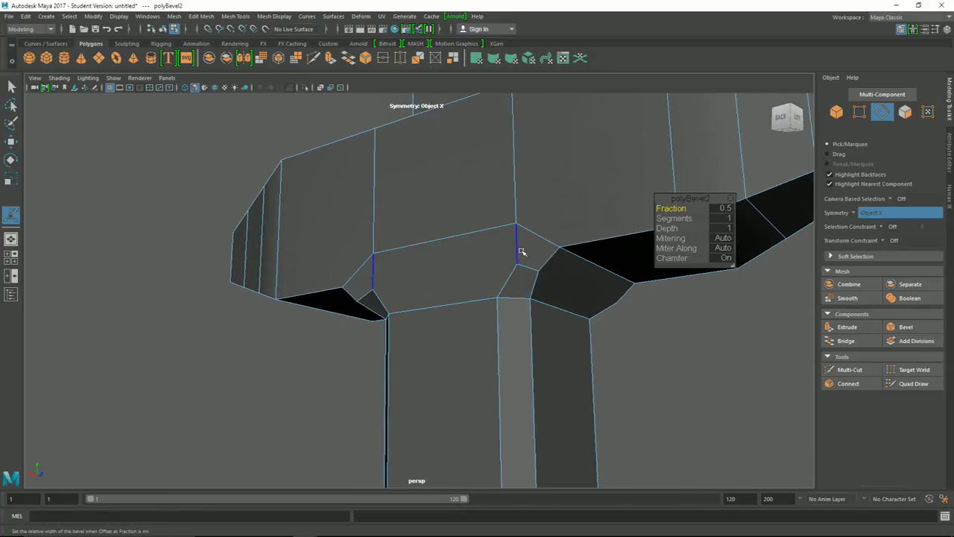
{"action": "left_click", "coordinate": [383, 302]}
{"action": "left_click", "coordinate": [373, 273]}
{"action": "left_click", "coordinate": [510, 257], "text": "ctrl"}
{"action": "mouse_move", "coordinate": [571, 336]}
{"action": "left_mouse_down", "text": "alt"}
{"action": "mouse_move", "coordinate": [682, 386]}
{"action": "mouse_move", "coordinate": [583, 363]}
{"action": "mouse_move", "coordinate": [619, 401]}
{"action": "left_mouse_up", "text": "alt"}
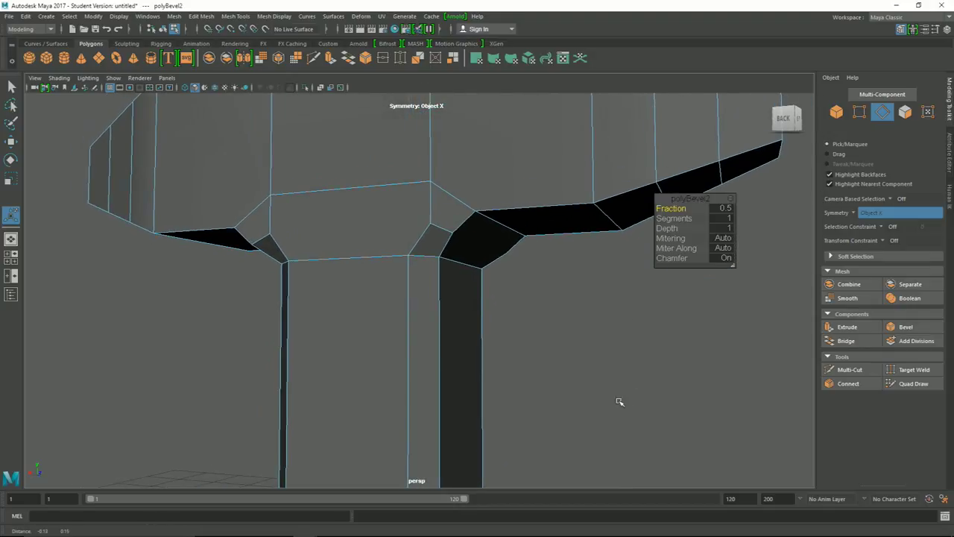
{"action": "left_click", "coordinate": [272, 218]}
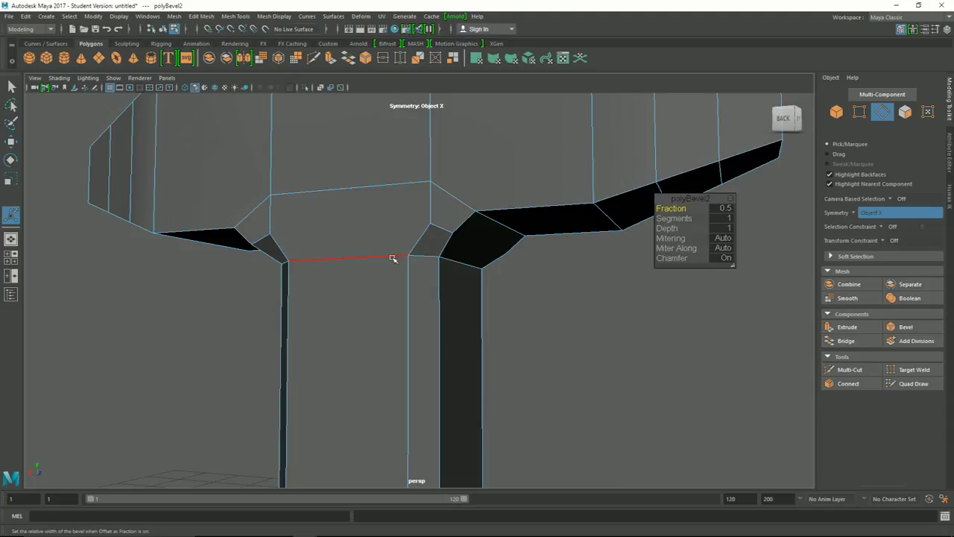
Step: In Vertex mode, select the vertex at the handle's top corner
{"action": "right_click_drag", "start_coordinate": [380, 236], "coordinate": [332, 236]}
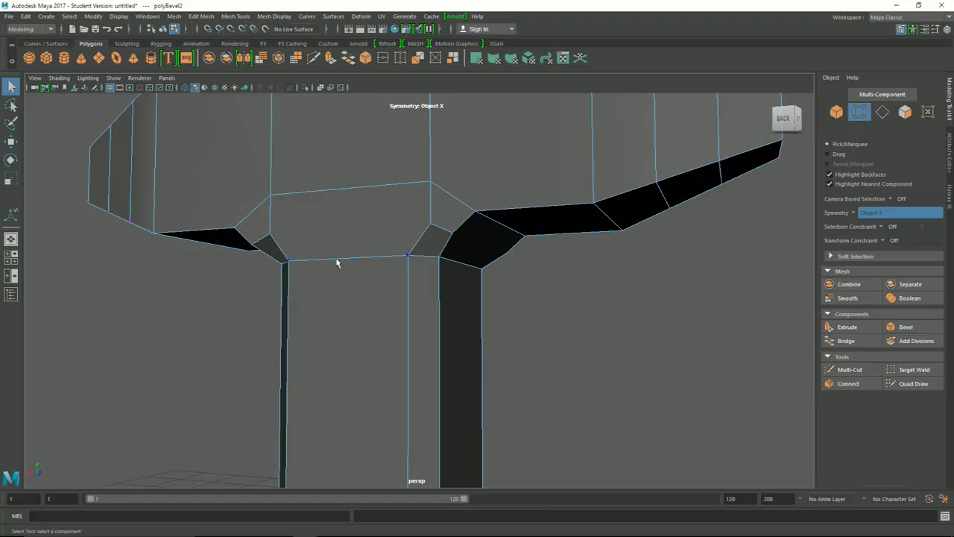
{"action": "mouse_move", "coordinate": [345, 246]}
{"action": "left_mouse_down", "text": "alt"}
{"action": "mouse_move", "coordinate": [494, 335]}
{"action": "mouse_move", "coordinate": [819, 445]}
{"action": "mouse_move", "coordinate": [511, 353]}
{"action": "mouse_move", "coordinate": [326, 233]}
{"action": "left_mouse_up", "text": "alt"}
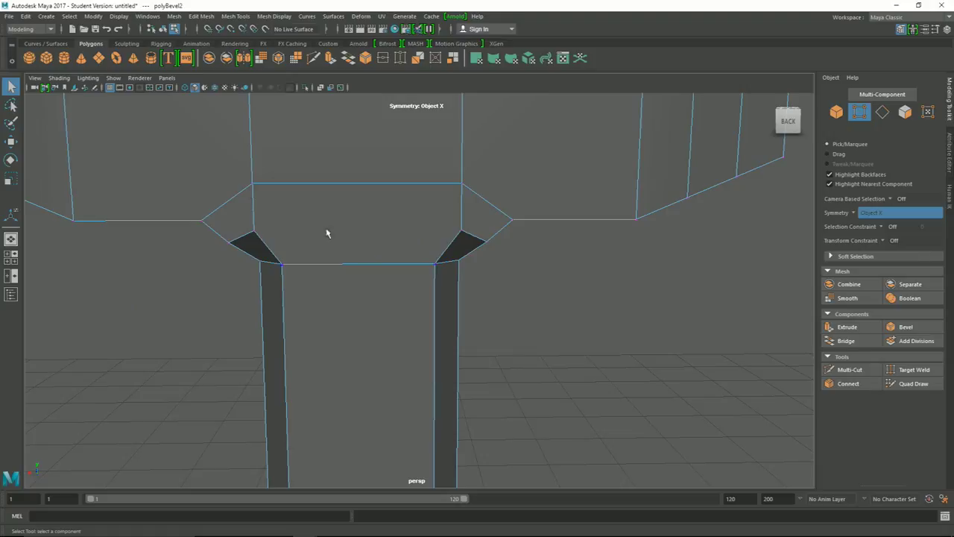
{"action": "left_click", "coordinate": [258, 234]}
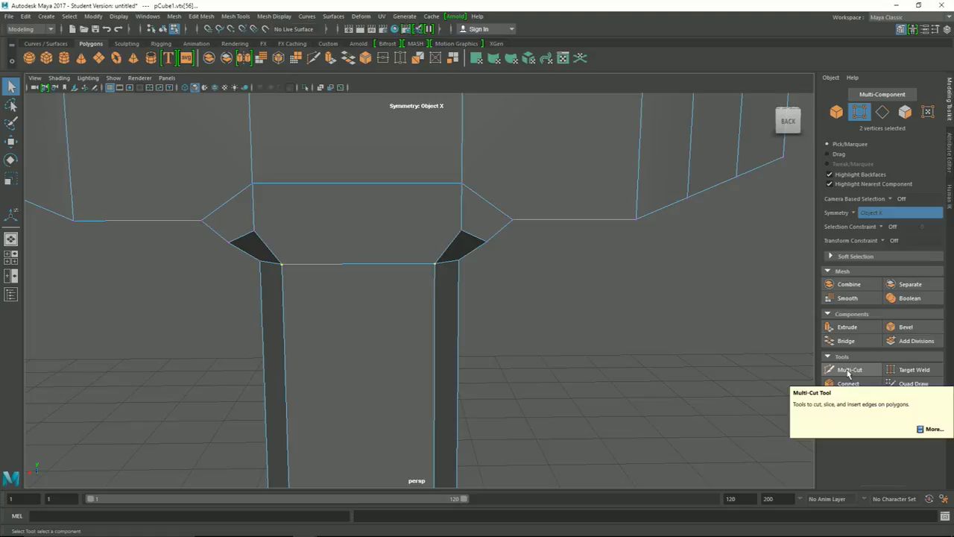
{"action": "left_click", "coordinate": [851, 371]}
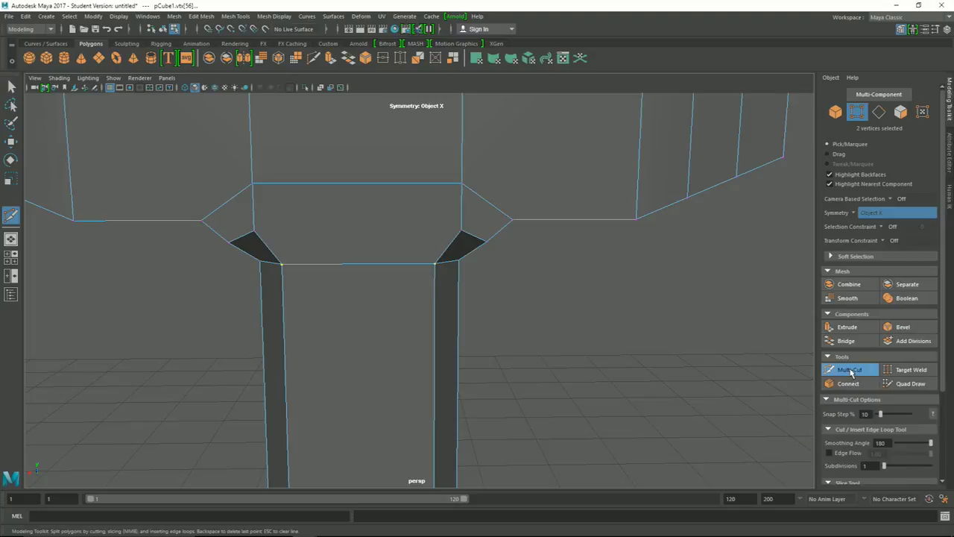
Step: Cut a Multi-Cut edge across the handle top and turn Symmetry off
{"action": "left_click", "coordinate": [430, 263]}
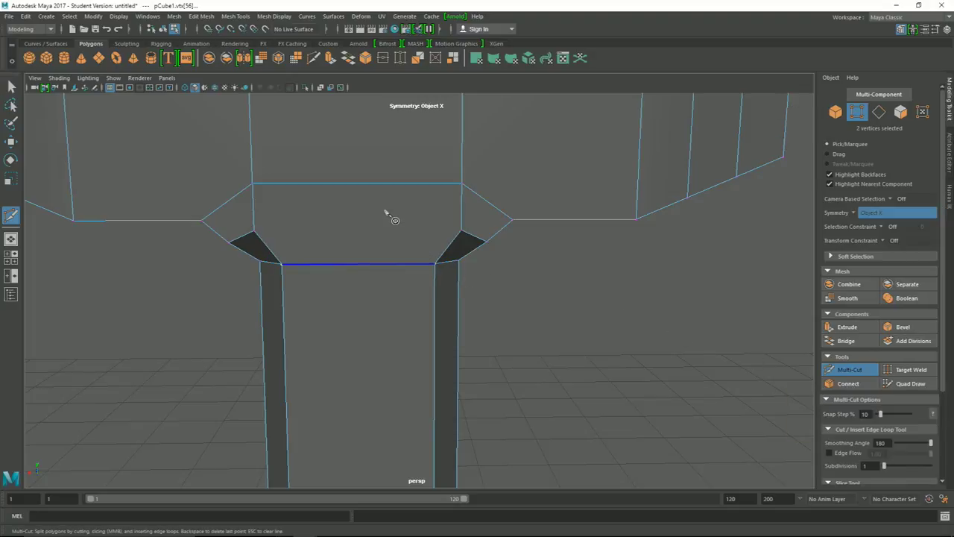
{"action": "key", "text": "Return"}
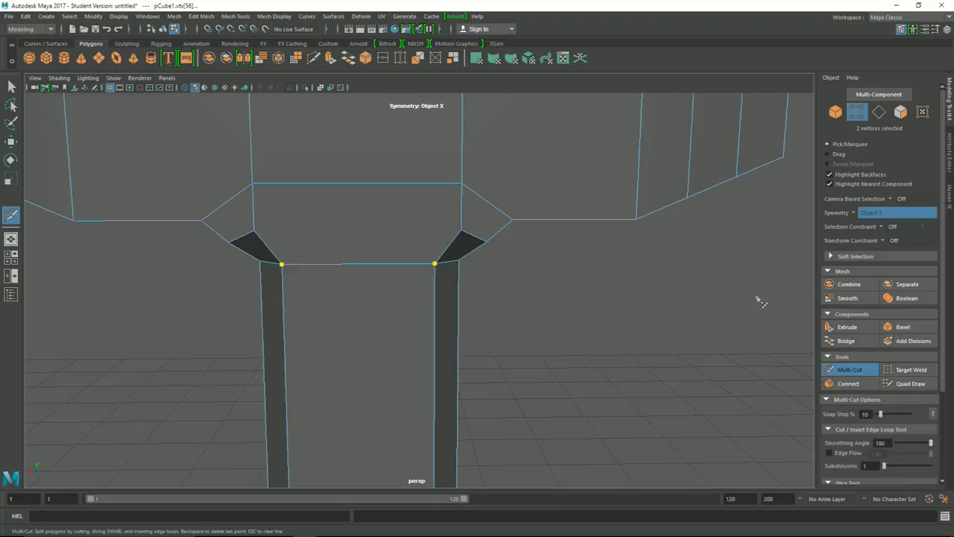
{"action": "left_click", "coordinate": [854, 214]}
{"action": "left_click", "coordinate": [867, 216]}
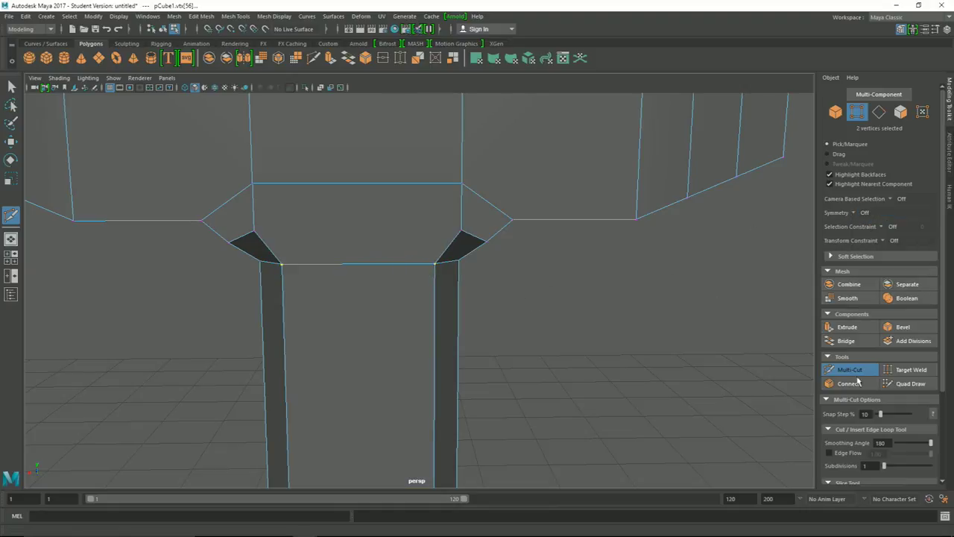
Step: Try cuts from the right corner vertex and undo the stray diagonal ones
{"action": "left_click", "coordinate": [436, 265]}
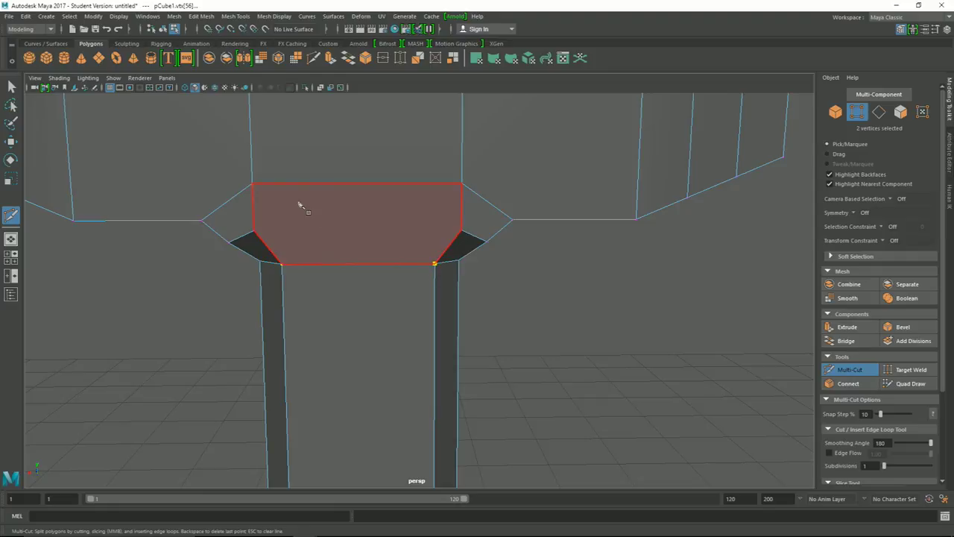
{"action": "left_click", "coordinate": [253, 185]}
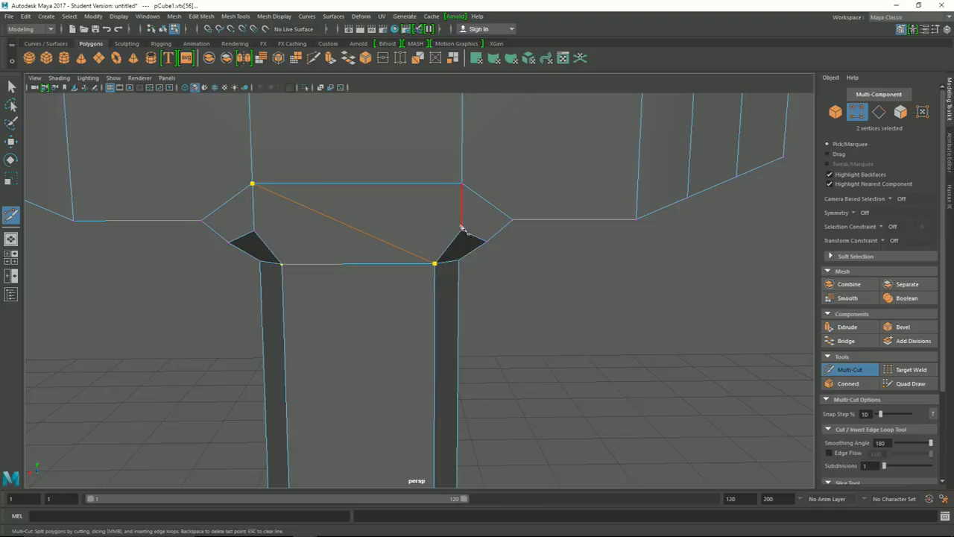
{"action": "left_click", "coordinate": [436, 263]}
{"action": "key", "text": "ctrl+z"}
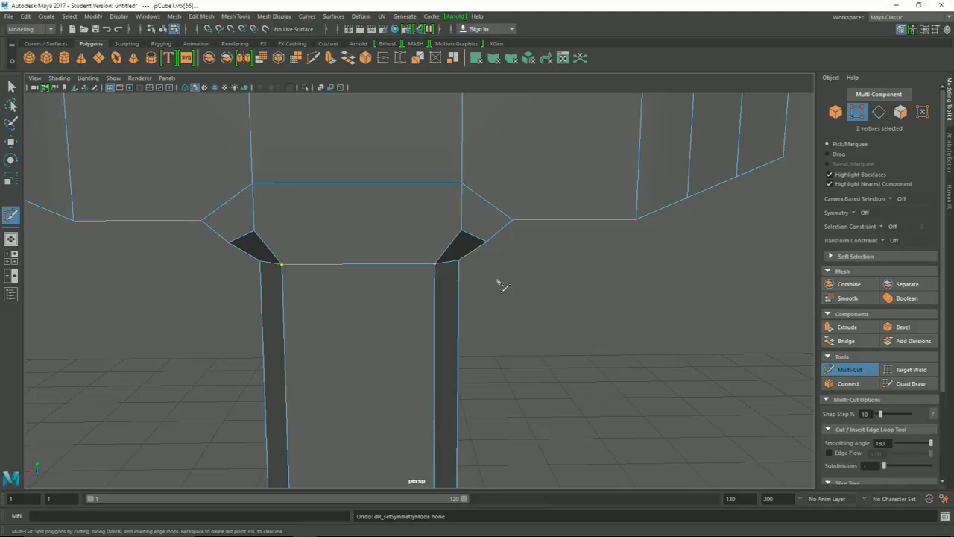
{"action": "left_click", "coordinate": [254, 231]}
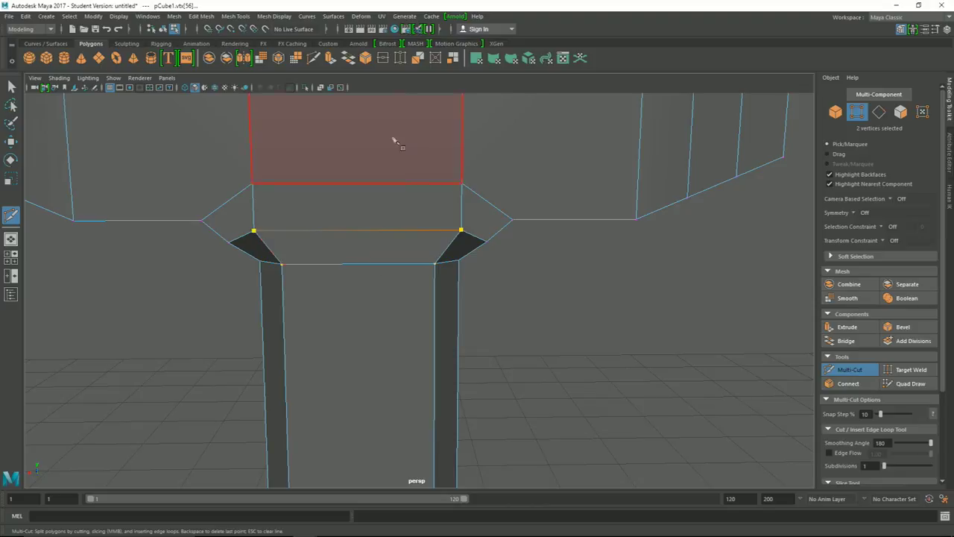
{"action": "key", "text": "ctrl+z"}
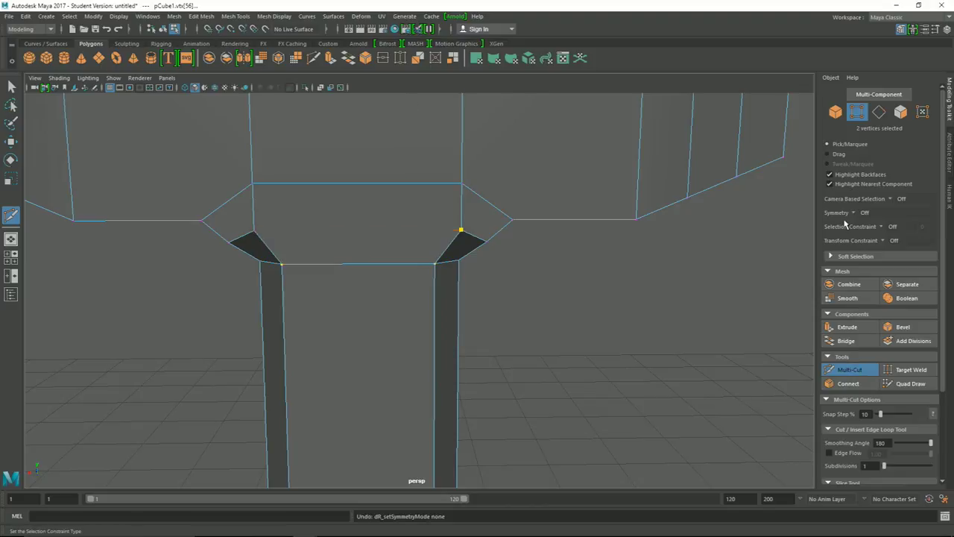
Step: Cut between the guard's inner corners with Symmetry off, then restore Object X symmetry
{"action": "left_click", "coordinate": [854, 213]}
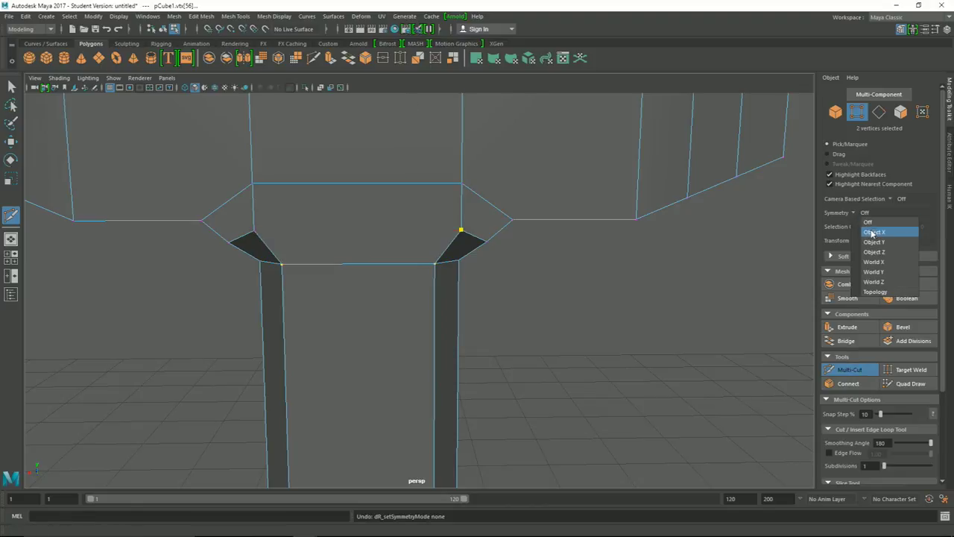
{"action": "left_click", "coordinate": [874, 225]}
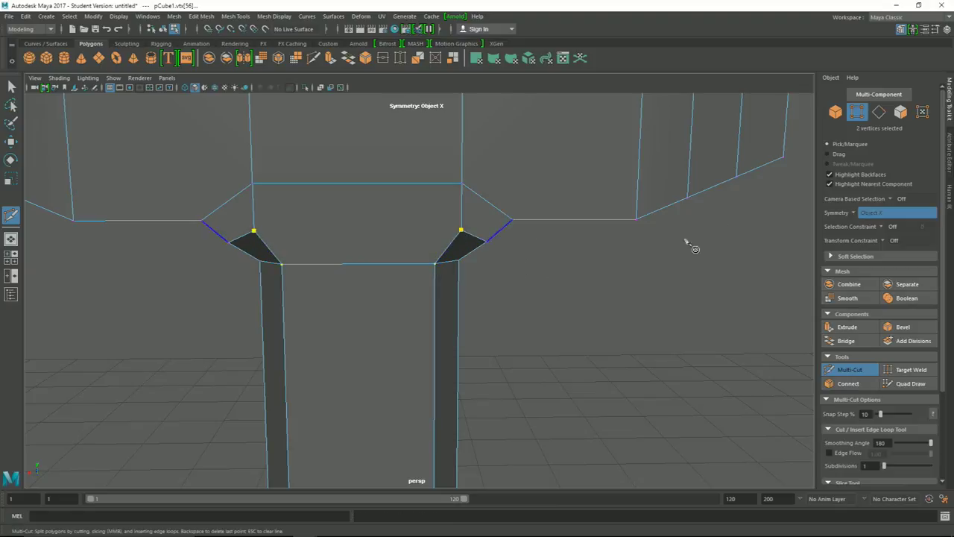
{"action": "left_click", "coordinate": [858, 214]}
{"action": "left_click", "coordinate": [858, 225]}
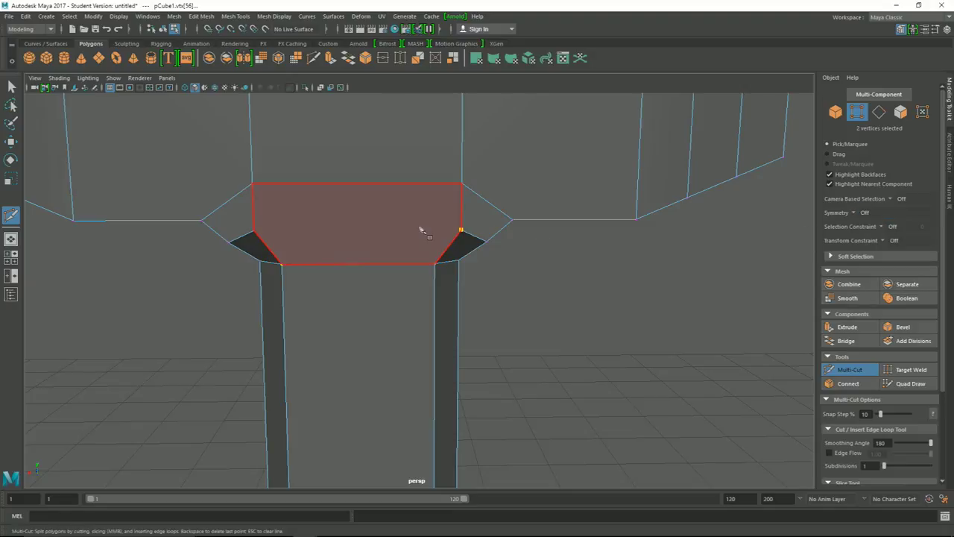
{"action": "left_click", "coordinate": [254, 231]}
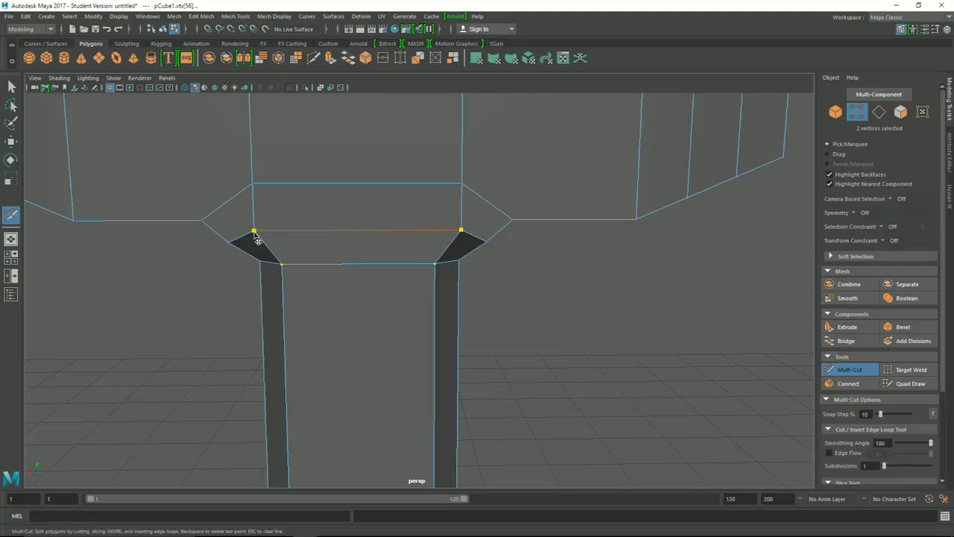
{"action": "left_click", "coordinate": [863, 212]}
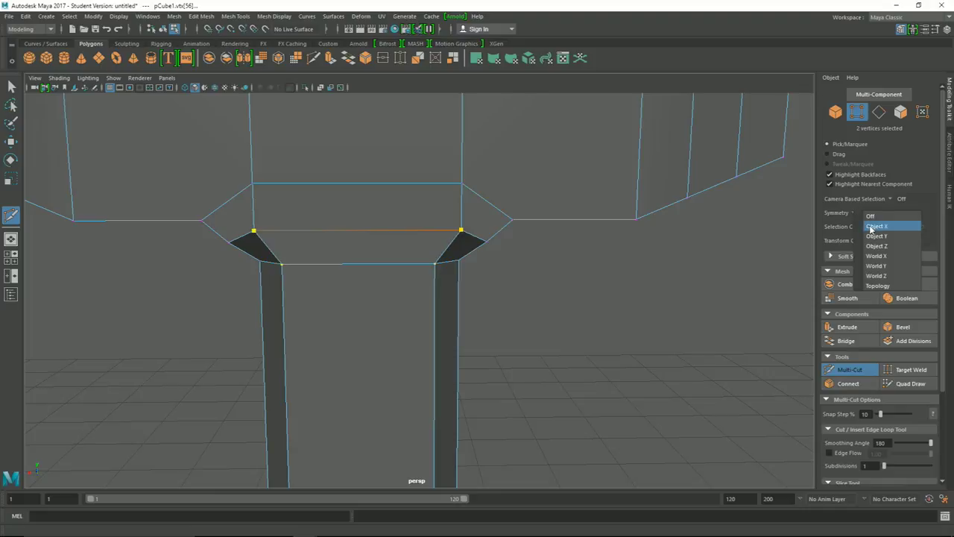
{"action": "left_click", "coordinate": [872, 227]}
{"action": "key", "text": "Return"}
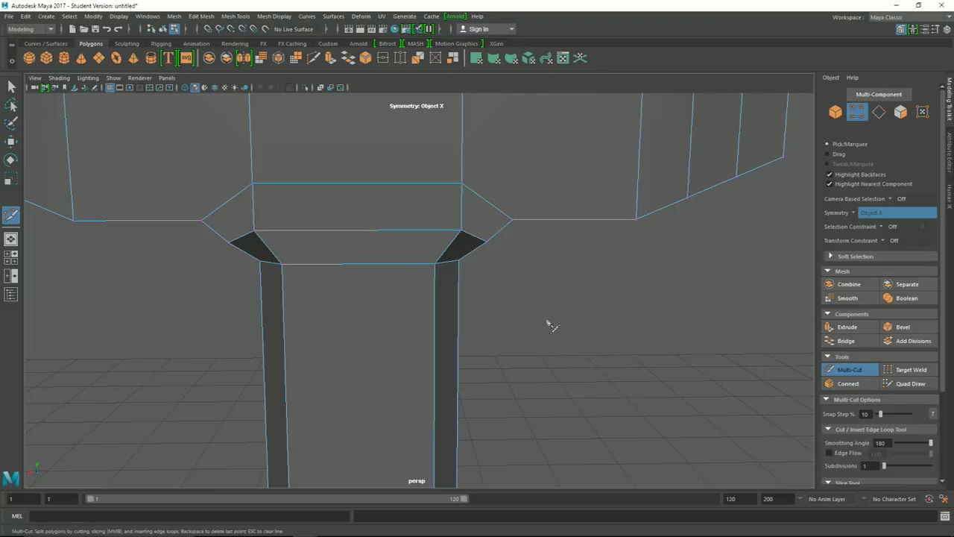
{"action": "key", "text": "w"}
{"action": "scroll", "coordinate": [537, 305], "scroll_direction": "down", "scroll_amount": 2}
{"action": "scroll", "coordinate": [528, 294], "scroll_direction": "down", "scroll_amount": 2}
{"action": "scroll", "coordinate": [447, 302], "scroll_direction": "down", "scroll_amount": 3}
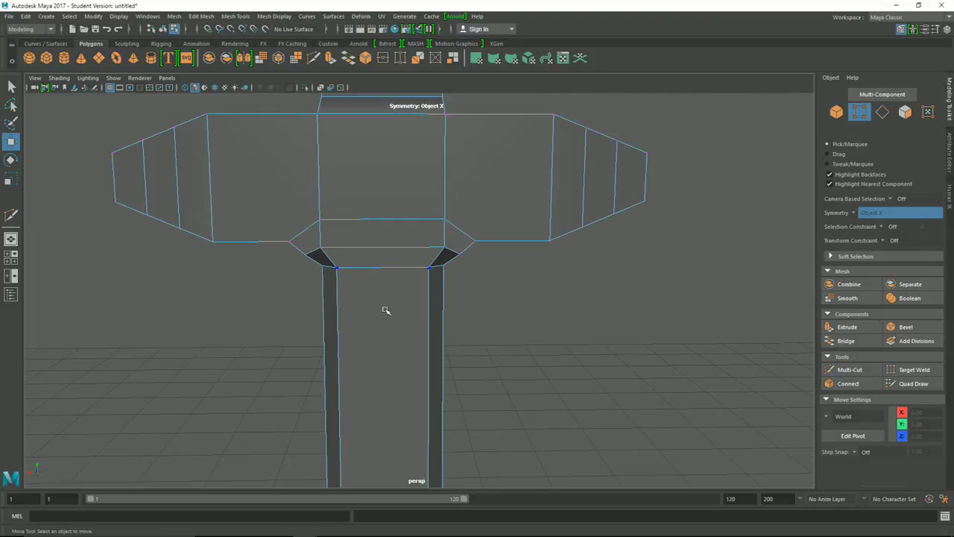
Step: Try a Multi-Cut across the guard-handle joint with Object X symmetry, then abandon it
{"action": "mouse_move", "coordinate": [445, 327]}
{"action": "left_mouse_down", "text": "alt"}
{"action": "mouse_move", "coordinate": [479, 321]}
{"action": "mouse_move", "coordinate": [412, 385]}
{"action": "mouse_move", "coordinate": [517, 266]}
{"action": "mouse_move", "coordinate": [418, 326]}
{"action": "mouse_move", "coordinate": [398, 340]}
{"action": "mouse_move", "coordinate": [545, 298]}
{"action": "mouse_move", "coordinate": [356, 324]}
{"action": "mouse_move", "coordinate": [339, 266]}
{"action": "mouse_move", "coordinate": [507, 455]}
{"action": "left_mouse_up", "text": "alt"}
{"action": "mouse_move", "coordinate": [584, 358]}
{"action": "left_mouse_down", "text": "alt"}
{"action": "mouse_move", "coordinate": [453, 342]}
{"action": "mouse_move", "coordinate": [487, 348]}
{"action": "left_mouse_up", "text": "alt"}
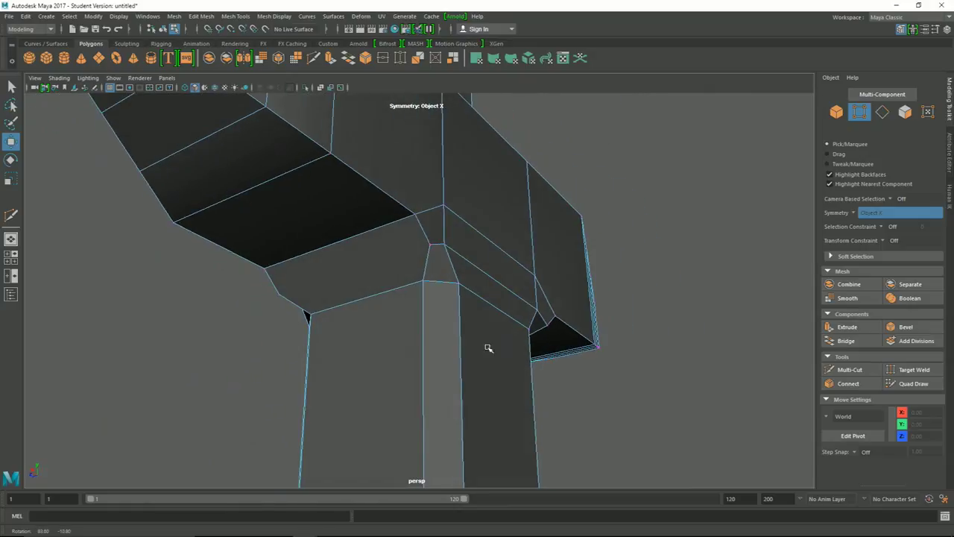
{"action": "left_click", "coordinate": [853, 215]}
{"action": "left_click", "coordinate": [746, 246]}
{"action": "left_click", "coordinate": [849, 369]}
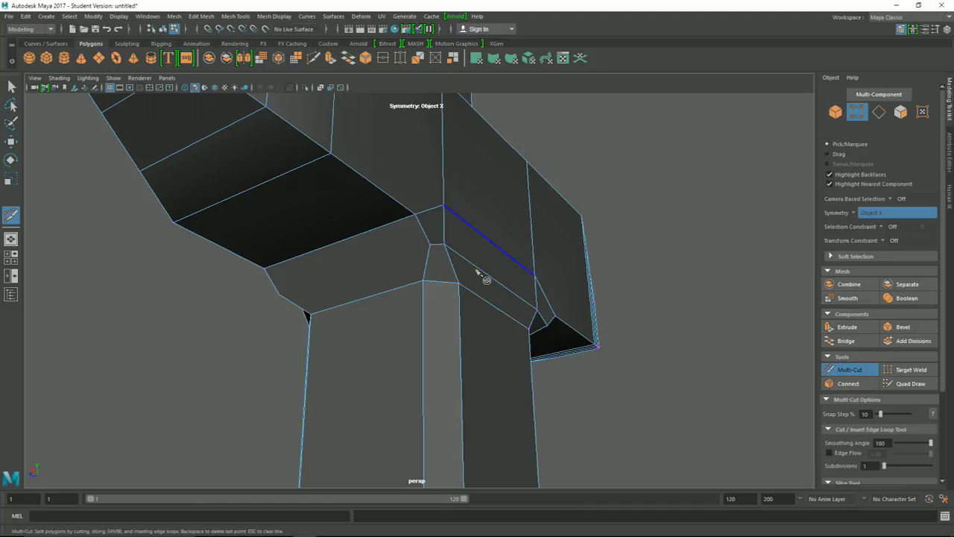
{"action": "mouse_move", "coordinate": [432, 250]}
{"action": "left_mouse_down", "text": "alt"}
{"action": "mouse_move", "coordinate": [366, 286]}
{"action": "mouse_move", "coordinate": [398, 288]}
{"action": "mouse_move", "coordinate": [298, 266]}
{"action": "left_mouse_up", "text": "alt"}
{"action": "left_click", "coordinate": [282, 260]}
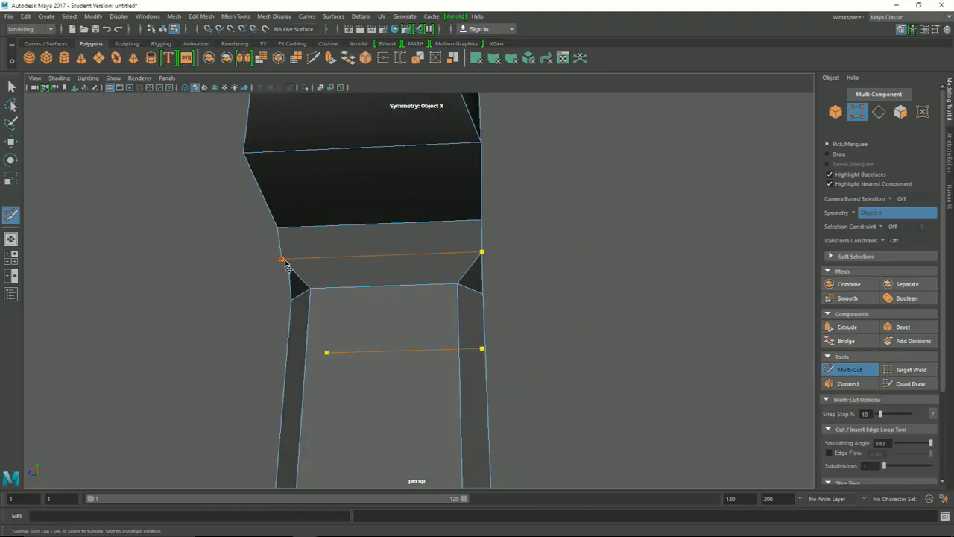
{"action": "key", "text": "w"}
Step: With Symmetry off, cut a new edge across the side of the guard's central block
{"action": "mouse_move", "coordinate": [586, 348]}
{"action": "left_mouse_down", "text": "alt"}
{"action": "mouse_move", "coordinate": [466, 345]}
{"action": "mouse_move", "coordinate": [488, 251]}
{"action": "left_mouse_up", "text": "alt"}
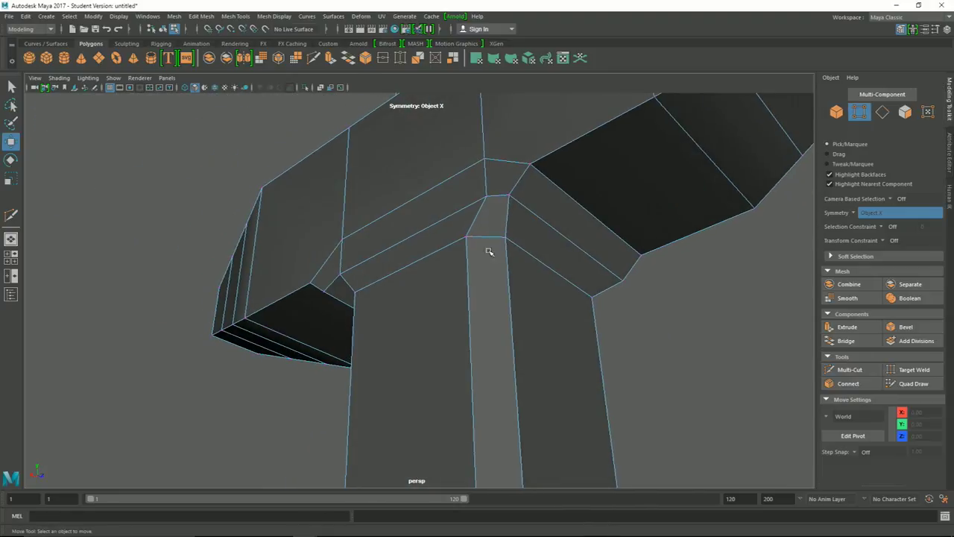
{"action": "mouse_move", "coordinate": [761, 313]}
{"action": "left_mouse_down", "text": "alt"}
{"action": "mouse_move", "coordinate": [605, 324]}
{"action": "mouse_move", "coordinate": [508, 291]}
{"action": "left_mouse_up", "text": "alt"}
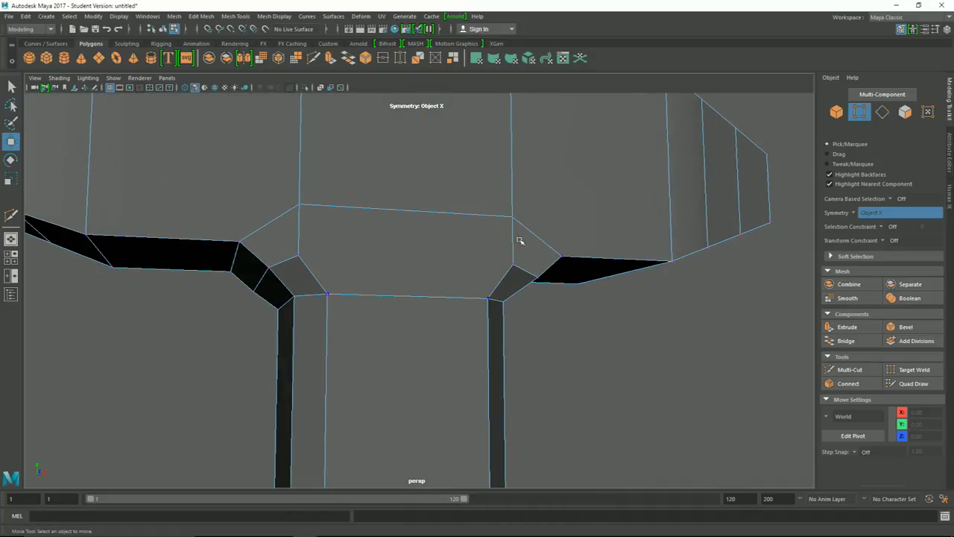
{"action": "left_click", "coordinate": [854, 214]}
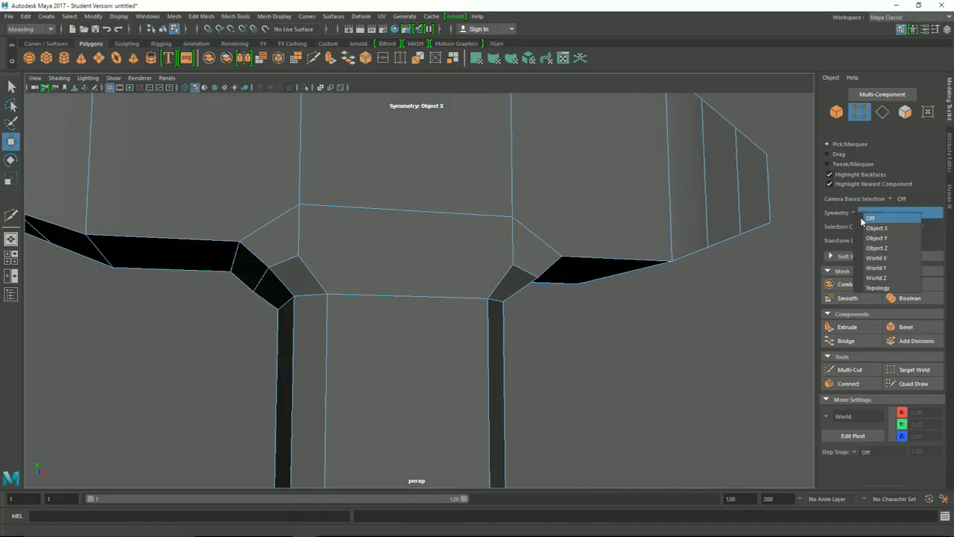
{"action": "left_click", "coordinate": [863, 222]}
{"action": "left_click", "coordinate": [850, 370]}
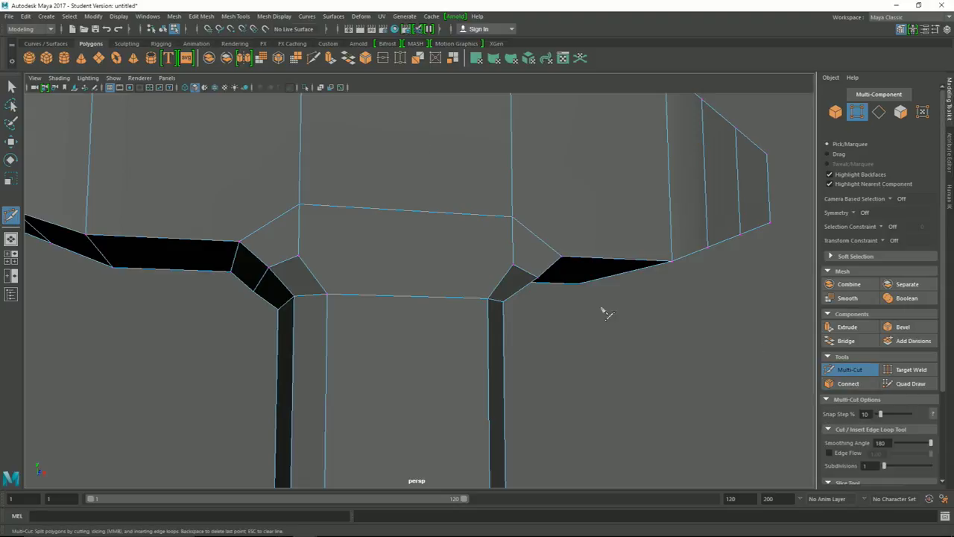
{"action": "left_click", "coordinate": [512, 264]}
{"action": "key", "text": "w"}
Step: Set Symmetry back to Object X and review the whole model
{"action": "mouse_move", "coordinate": [578, 323]}
{"action": "left_mouse_down", "text": "alt"}
{"action": "mouse_move", "coordinate": [594, 335]}
{"action": "mouse_move", "coordinate": [713, 332]}
{"action": "mouse_move", "coordinate": [621, 328]}
{"action": "left_mouse_up", "text": "alt"}
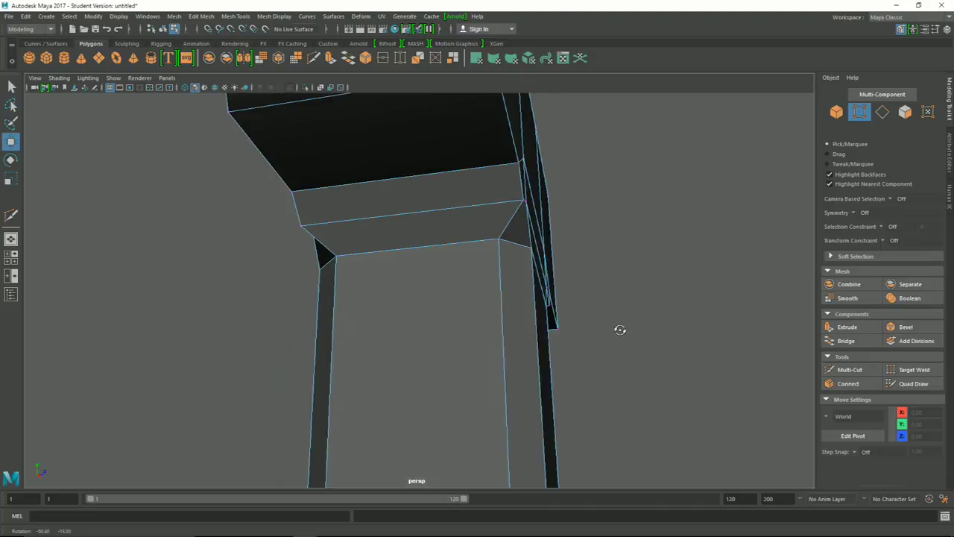
{"action": "left_click", "coordinate": [853, 212]}
{"action": "left_click", "coordinate": [854, 212]}
{"action": "left_click", "coordinate": [876, 229]}
{"action": "mouse_move", "coordinate": [624, 274]}
{"action": "left_mouse_down", "text": "alt"}
{"action": "mouse_move", "coordinate": [576, 298]}
{"action": "mouse_move", "coordinate": [511, 277]}
{"action": "mouse_move", "coordinate": [437, 273]}
{"action": "mouse_move", "coordinate": [317, 287]}
{"action": "mouse_move", "coordinate": [315, 323]}
{"action": "mouse_move", "coordinate": [445, 335]}
{"action": "mouse_move", "coordinate": [544, 302]}
{"action": "mouse_move", "coordinate": [466, 313]}
{"action": "mouse_move", "coordinate": [526, 289]}
{"action": "mouse_move", "coordinate": [548, 347]}
{"action": "mouse_move", "coordinate": [551, 330]}
{"action": "mouse_move", "coordinate": [566, 340]}
{"action": "mouse_move", "coordinate": [511, 348]}
{"action": "mouse_move", "coordinate": [500, 296]}
{"action": "mouse_move", "coordinate": [512, 276]}
{"action": "mouse_move", "coordinate": [541, 302]}
{"action": "mouse_move", "coordinate": [560, 298]}
{"action": "mouse_move", "coordinate": [553, 324]}
{"action": "left_mouse_up", "text": "alt"}
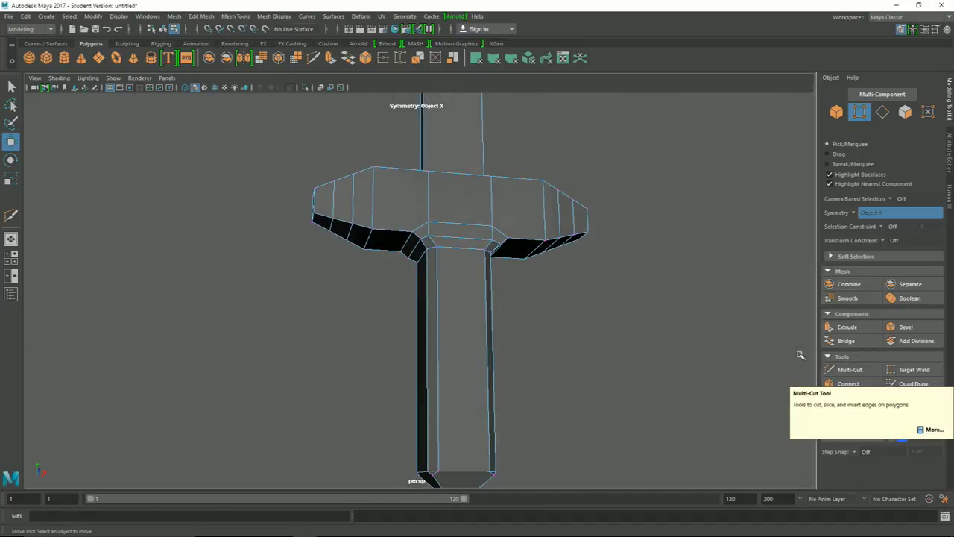
{"action": "mouse_move", "coordinate": [502, 290]}
{"action": "left_mouse_down", "text": "alt"}
{"action": "mouse_move", "coordinate": [445, 343]}
{"action": "mouse_move", "coordinate": [591, 332]}
{"action": "mouse_move", "coordinate": [566, 373]}
{"action": "mouse_move", "coordinate": [552, 343]}
{"action": "mouse_move", "coordinate": [531, 340]}
{"action": "mouse_move", "coordinate": [521, 360]}
{"action": "mouse_move", "coordinate": [519, 290]}
{"action": "mouse_move", "coordinate": [487, 347]}
{"action": "mouse_move", "coordinate": [488, 305]}
{"action": "mouse_move", "coordinate": [488, 345]}
{"action": "mouse_move", "coordinate": [443, 362]}
{"action": "left_mouse_up", "text": "alt"}
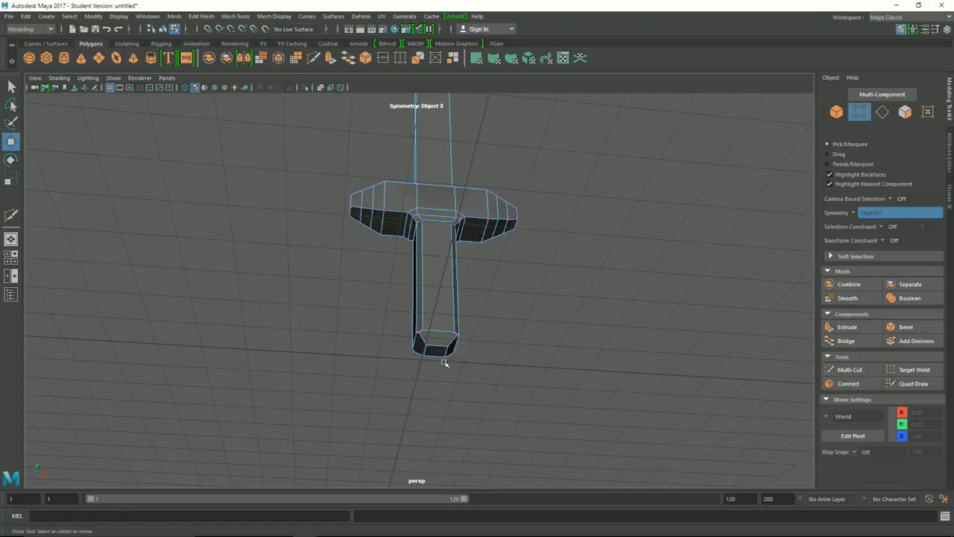
Step: Extrude the handle's bottom face downward to form a bottom block
{"action": "left_click", "coordinate": [847, 327]}
{"action": "left_click", "coordinate": [440, 353]}
{"action": "right_click_drag", "start_coordinate": [437, 250], "coordinate": [432, 272]}
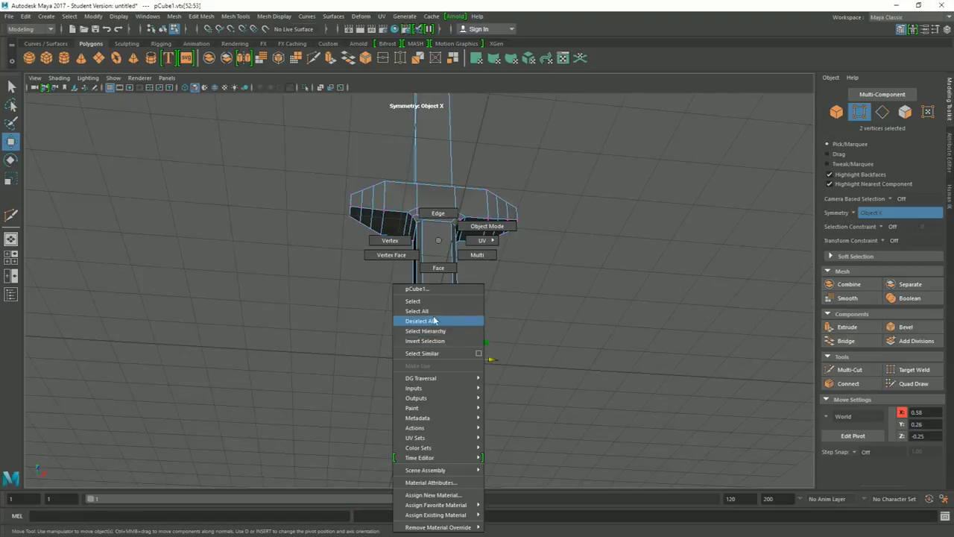
{"action": "left_click", "coordinate": [440, 355]}
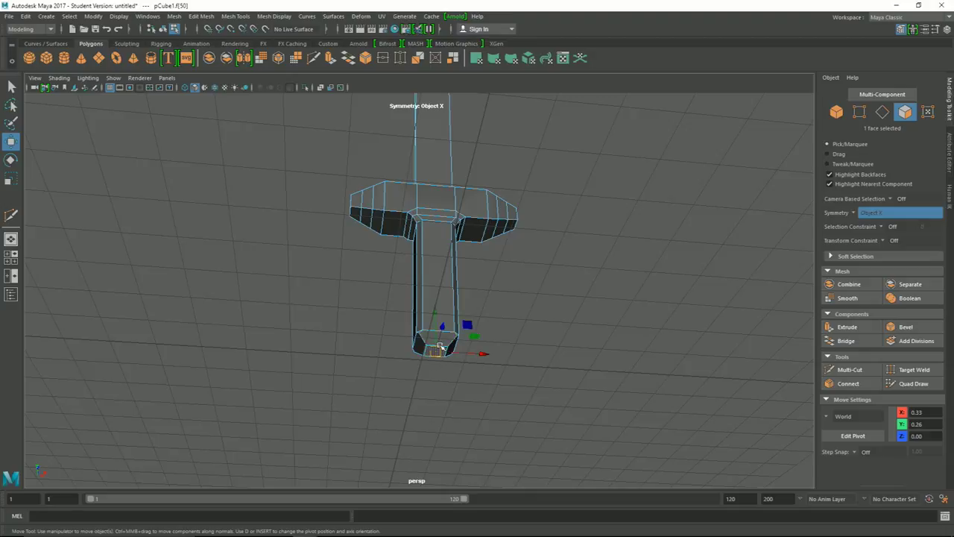
{"action": "left_click", "coordinate": [846, 327]}
{"action": "left_click_drag", "start_coordinate": [437, 377], "coordinate": [440, 402]}
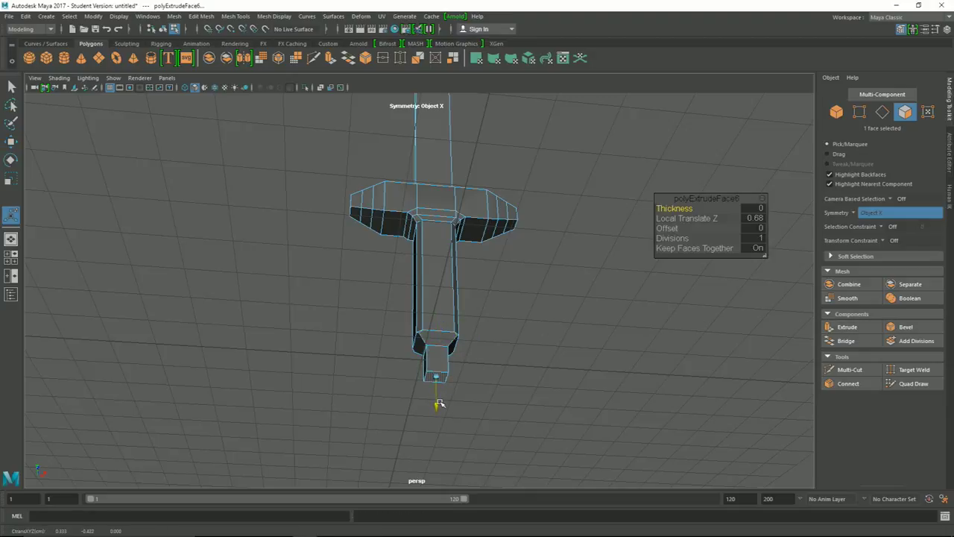
{"action": "mouse_move", "coordinate": [423, 369]}
{"action": "left_mouse_down", "text": "alt"}
{"action": "mouse_move", "coordinate": [505, 373]}
{"action": "mouse_move", "coordinate": [452, 377]}
{"action": "left_mouse_up", "text": "alt"}
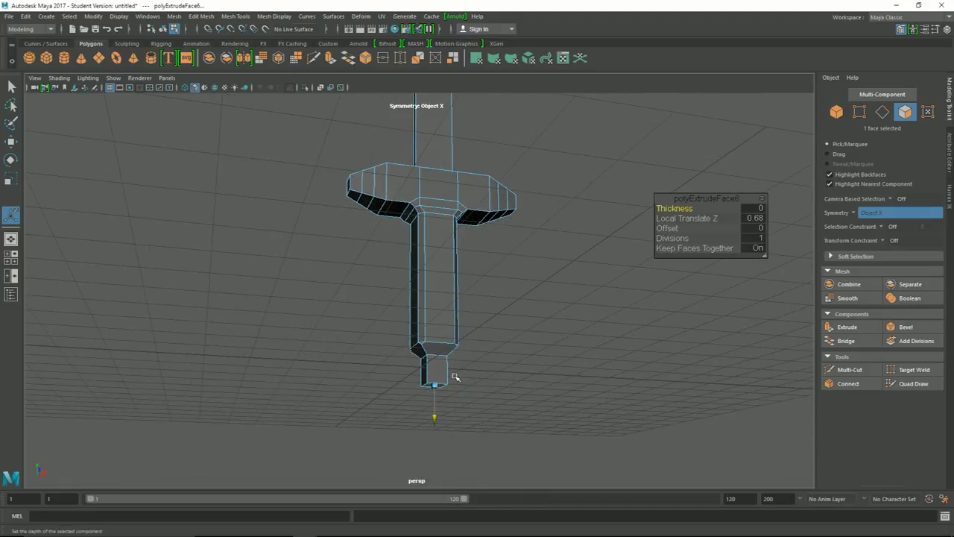
{"action": "key", "text": "w"}
Step: Extrude the bottom block's two side faces outward repeatedly, extending its ends by 0.537
{"action": "left_click", "coordinate": [423, 373]}
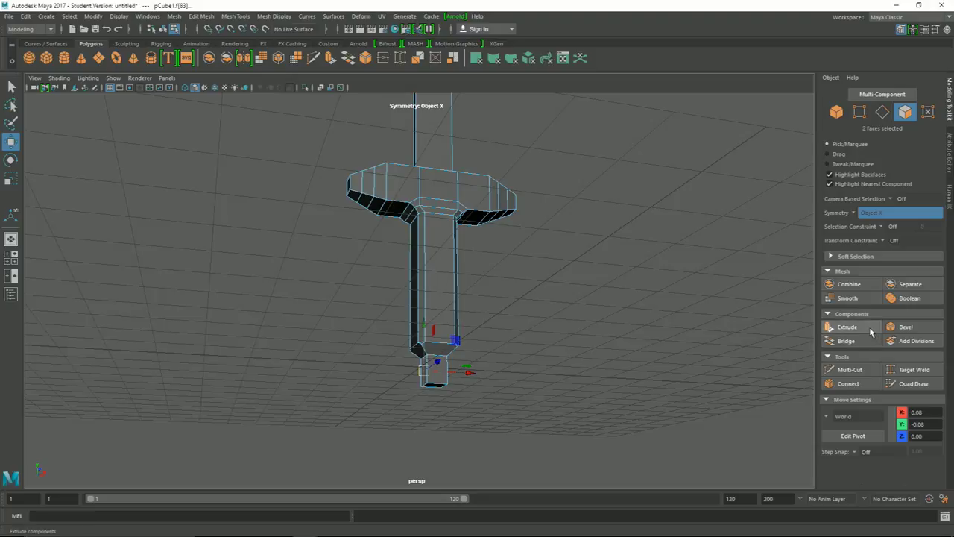
{"action": "left_click", "coordinate": [848, 327]}
{"action": "mouse_move", "coordinate": [472, 371]}
{"action": "left_mouse_down"}
{"action": "mouse_move", "coordinate": [515, 378]}
{"action": "mouse_move", "coordinate": [488, 373]}
{"action": "left_mouse_up"}
{"action": "left_click", "coordinate": [836, 329]}
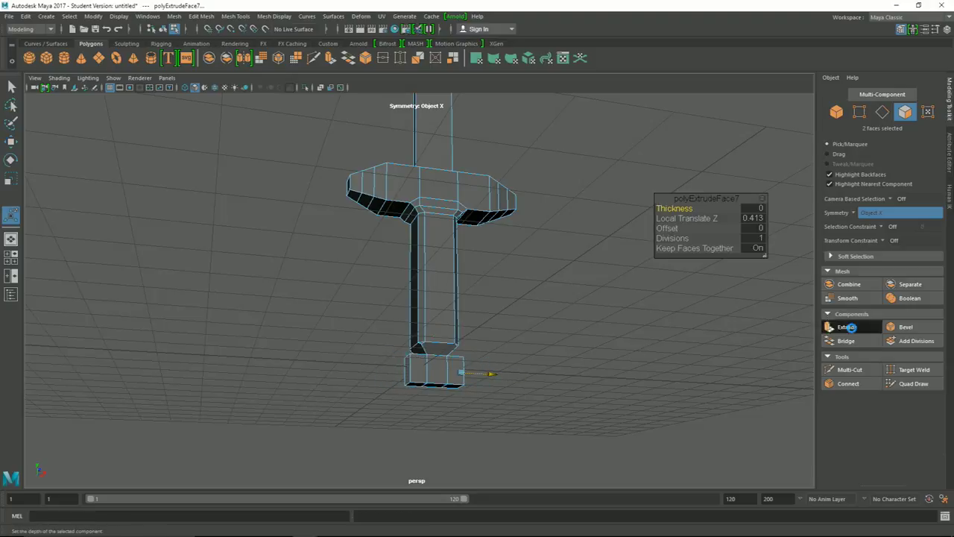
{"action": "mouse_move", "coordinate": [497, 375]}
{"action": "left_mouse_down"}
{"action": "mouse_move", "coordinate": [545, 375]}
{"action": "mouse_move", "coordinate": [527, 373]}
{"action": "mouse_move", "coordinate": [547, 313]}
{"action": "mouse_move", "coordinate": [527, 326]}
{"action": "mouse_move", "coordinate": [547, 330]}
{"action": "mouse_move", "coordinate": [554, 306]}
{"action": "mouse_move", "coordinate": [549, 328]}
{"action": "left_mouse_up"}
{"action": "left_click", "coordinate": [835, 327]}
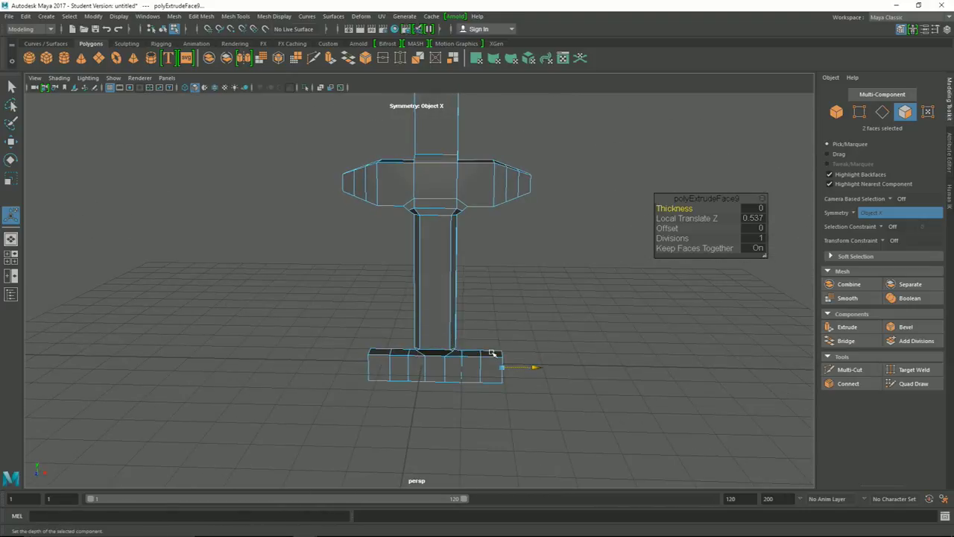
{"action": "left_click", "coordinate": [375, 355]}
{"action": "mouse_move", "coordinate": [375, 356]}
{"action": "left_mouse_down", "text": "alt"}
{"action": "mouse_move", "coordinate": [627, 321]}
{"action": "mouse_move", "coordinate": [381, 215]}
{"action": "left_mouse_up", "text": "alt"}
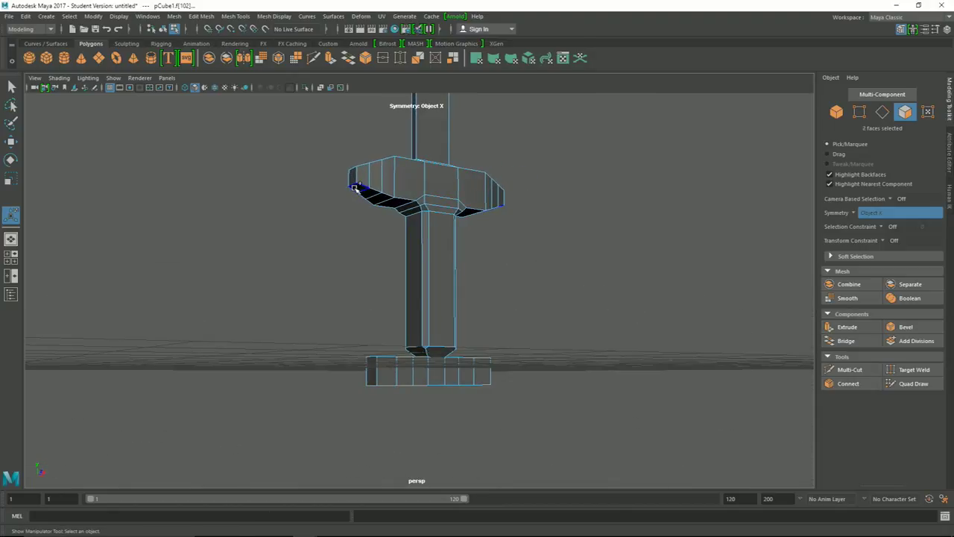
{"action": "mouse_move", "coordinate": [605, 327]}
{"action": "left_mouse_down", "text": "alt"}
{"action": "mouse_move", "coordinate": [571, 349]}
{"action": "mouse_move", "coordinate": [566, 340]}
{"action": "left_mouse_up", "text": "alt"}
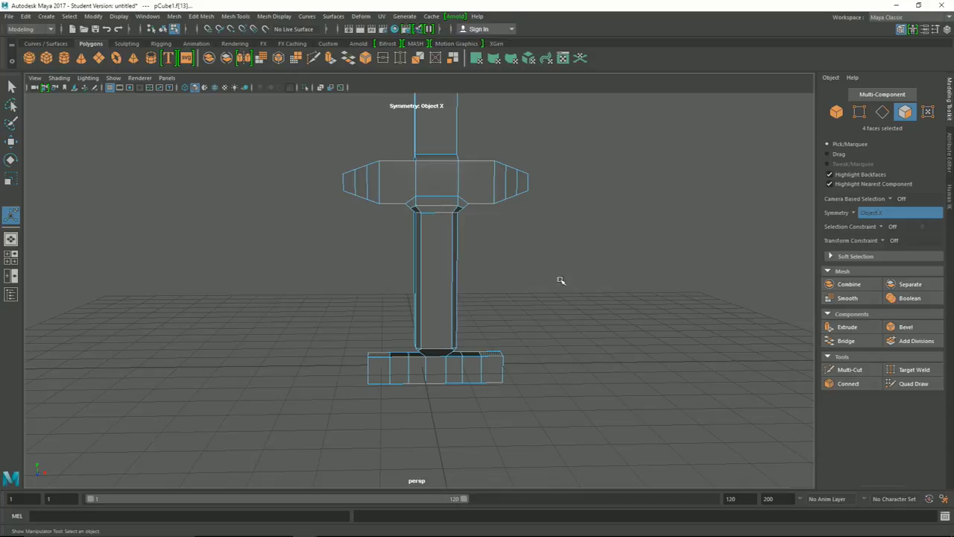
Step: Bridge the guard ends to the base ends and trial the divisions, taper and twist, setting twist 0
{"action": "left_click", "coordinate": [867, 341]}
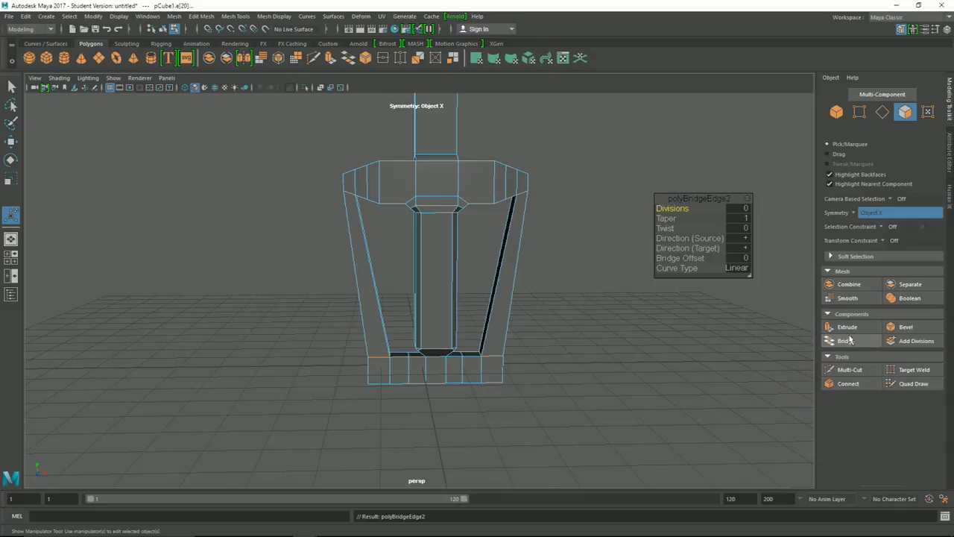
{"action": "mouse_move", "coordinate": [628, 385]}
{"action": "left_mouse_down", "text": "alt"}
{"action": "mouse_move", "coordinate": [569, 313]}
{"action": "mouse_move", "coordinate": [433, 320]}
{"action": "mouse_move", "coordinate": [477, 394]}
{"action": "mouse_move", "coordinate": [692, 385]}
{"action": "mouse_move", "coordinate": [619, 381]}
{"action": "left_mouse_up", "text": "alt"}
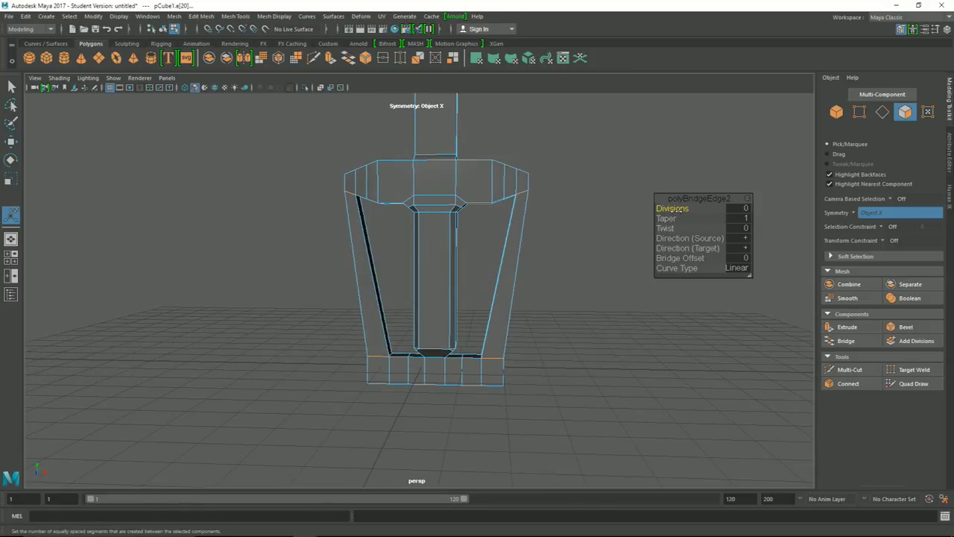
{"action": "mouse_move", "coordinate": [674, 210]}
{"action": "left_mouse_down"}
{"action": "mouse_move", "coordinate": [697, 210]}
{"action": "mouse_move", "coordinate": [672, 209]}
{"action": "left_mouse_up"}
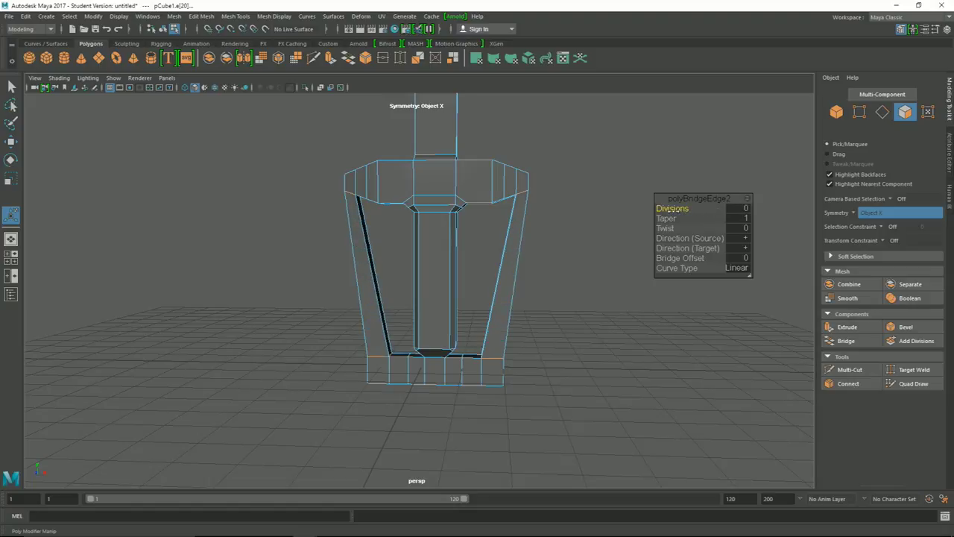
{"action": "left_click_drag", "start_coordinate": [665, 219], "coordinate": [677, 228]}
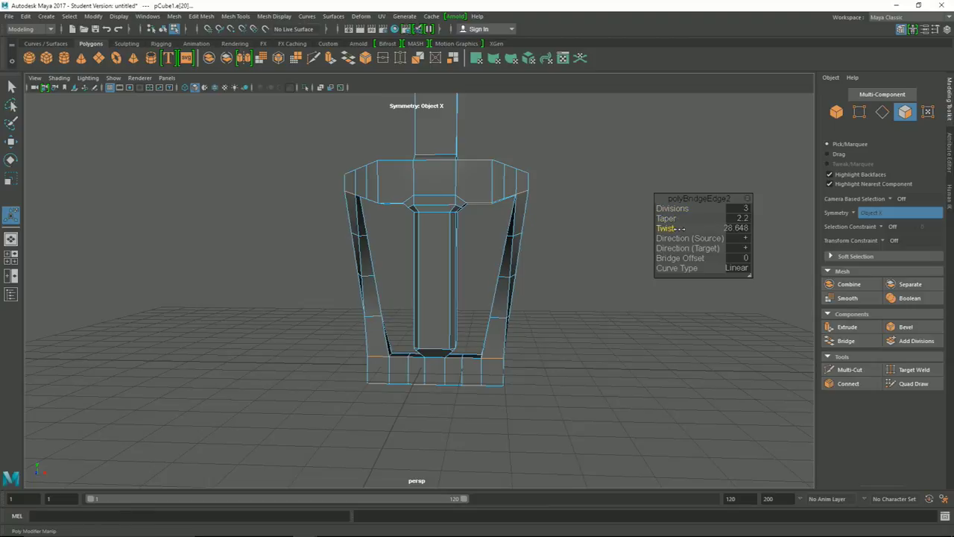
{"action": "left_click_drag", "start_coordinate": [679, 228], "coordinate": [660, 228]}
{"action": "left_click", "coordinate": [734, 229]}
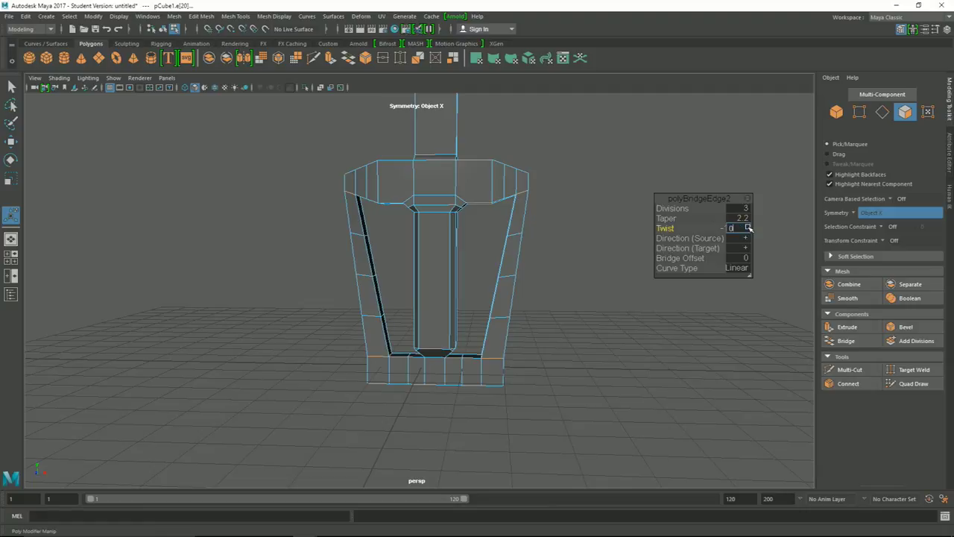
{"action": "left_click", "coordinate": [740, 218]}
{"action": "type", "text": "0"}
{"action": "key", "text": "Return"}
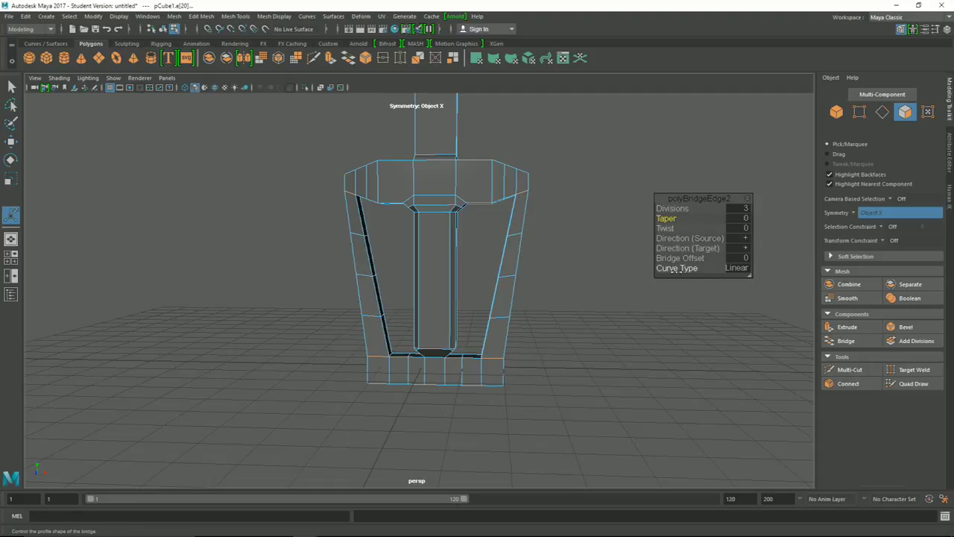
Step: Curve the bridge with Blend, using 8 divisions, taper 0.9 and twist 0
{"action": "left_click", "coordinate": [748, 273]}
{"action": "left_click", "coordinate": [751, 287]}
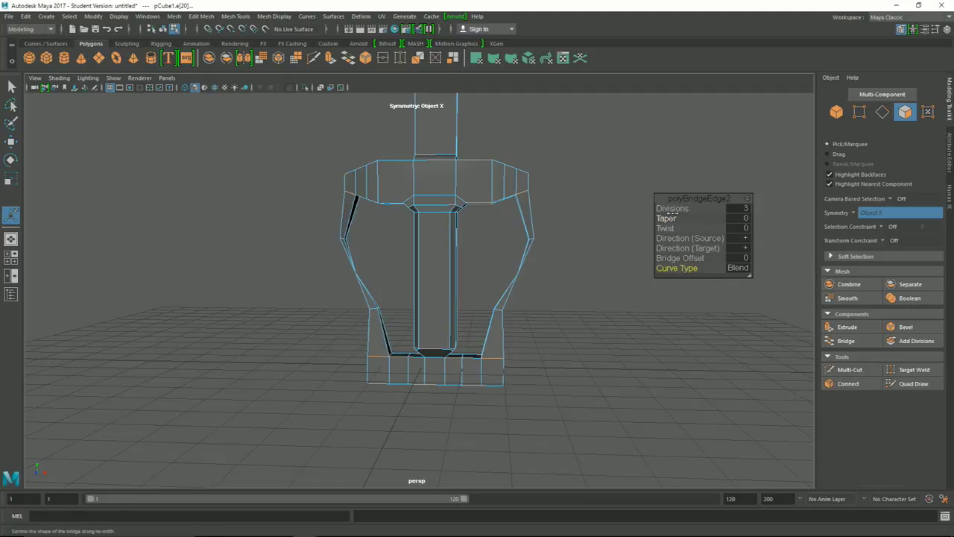
{"action": "left_click_drag", "start_coordinate": [673, 209], "coordinate": [693, 211]}
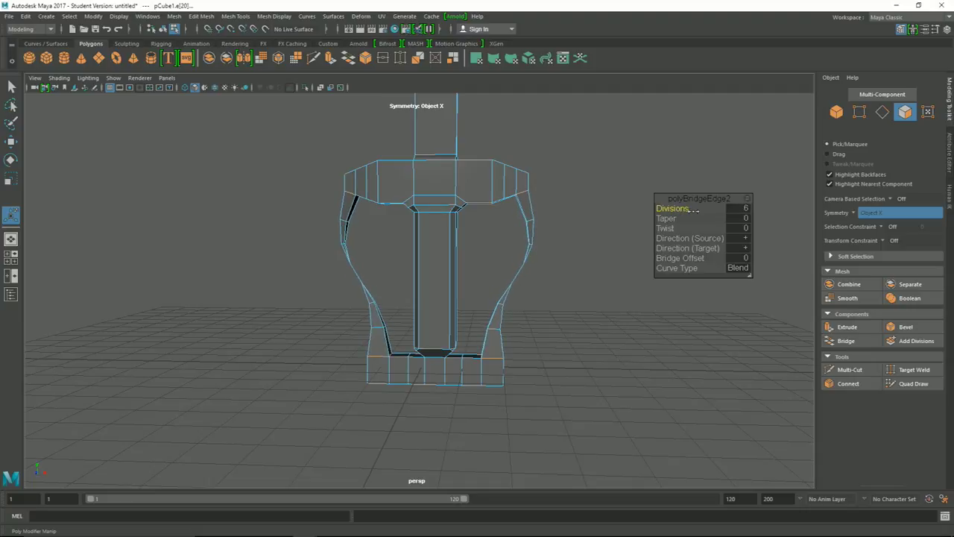
{"action": "mouse_move", "coordinate": [667, 218]}
{"action": "left_mouse_down"}
{"action": "mouse_move", "coordinate": [681, 218]}
{"action": "mouse_move", "coordinate": [675, 229]}
{"action": "left_mouse_up"}
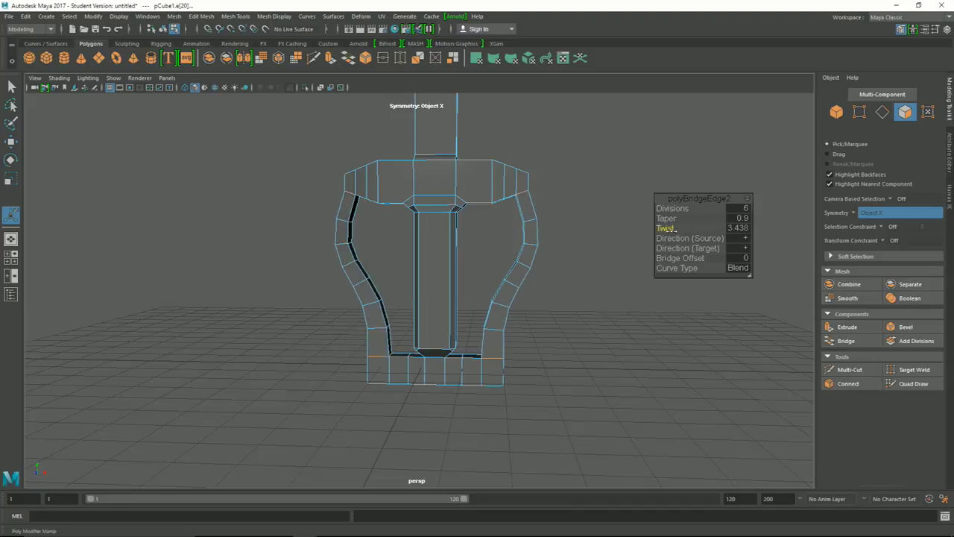
{"action": "left_click_drag", "start_coordinate": [676, 230], "coordinate": [678, 230]}
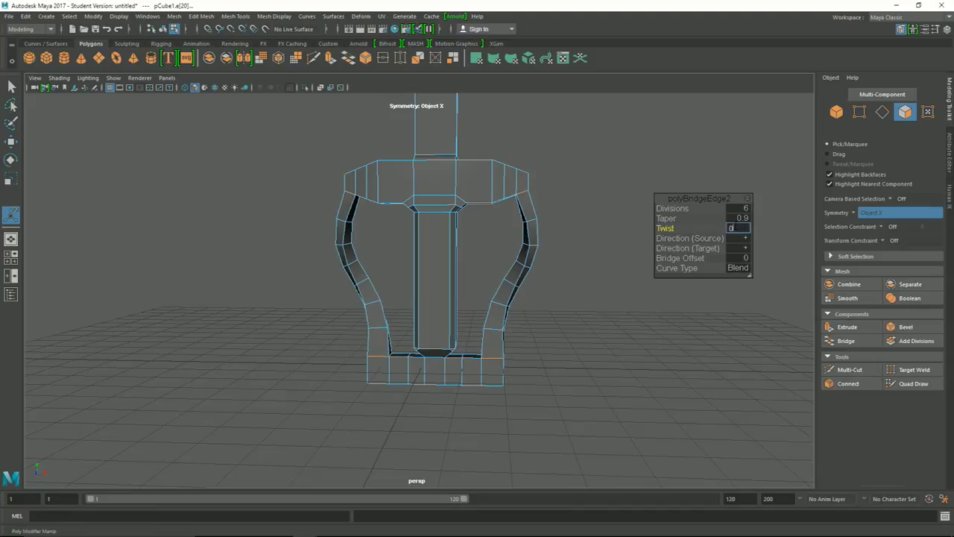
{"action": "key", "text": "Return"}
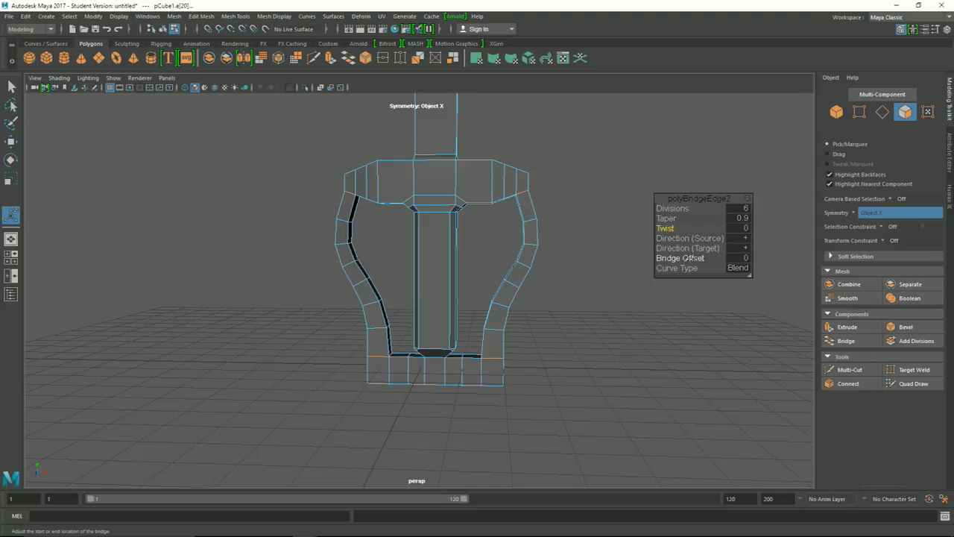
{"action": "left_click_drag", "start_coordinate": [672, 209], "coordinate": [675, 209]}
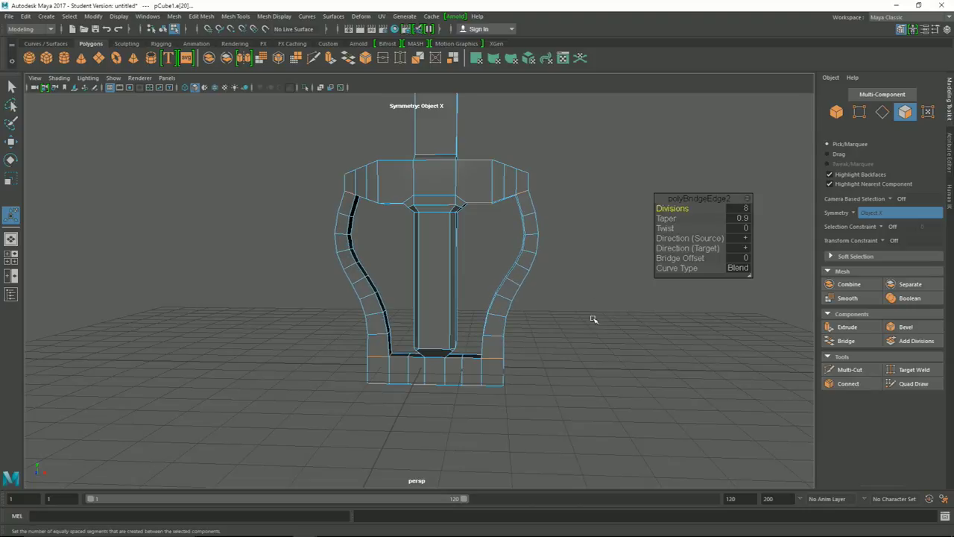
{"action": "key", "text": "w"}
{"action": "mouse_move", "coordinate": [580, 325]}
{"action": "left_mouse_down", "text": "alt"}
{"action": "mouse_move", "coordinate": [378, 357]}
{"action": "mouse_move", "coordinate": [579, 318]}
{"action": "mouse_move", "coordinate": [575, 330]}
{"action": "mouse_move", "coordinate": [556, 332]}
{"action": "mouse_move", "coordinate": [564, 326]}
{"action": "left_mouse_up", "text": "alt"}
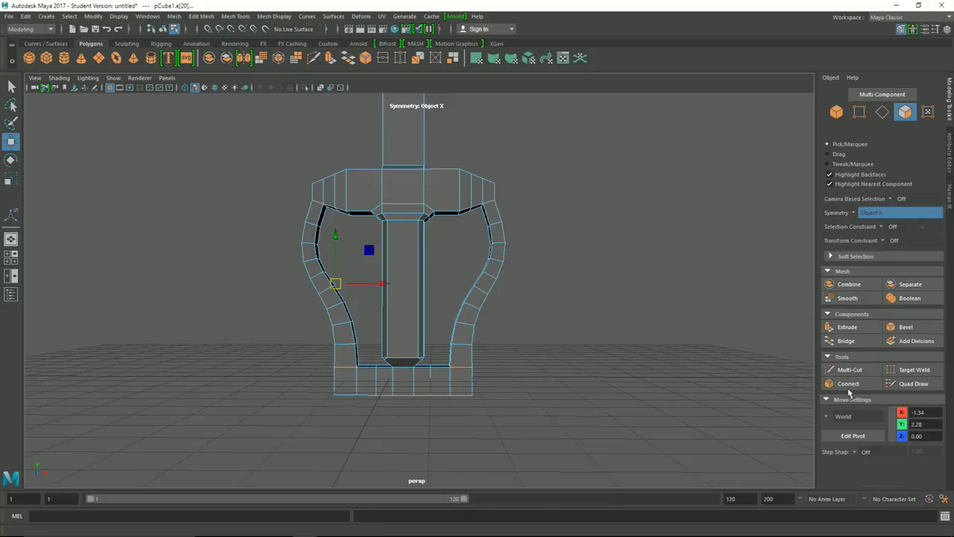
{"action": "left_click", "coordinate": [498, 251], "text": "shift"}
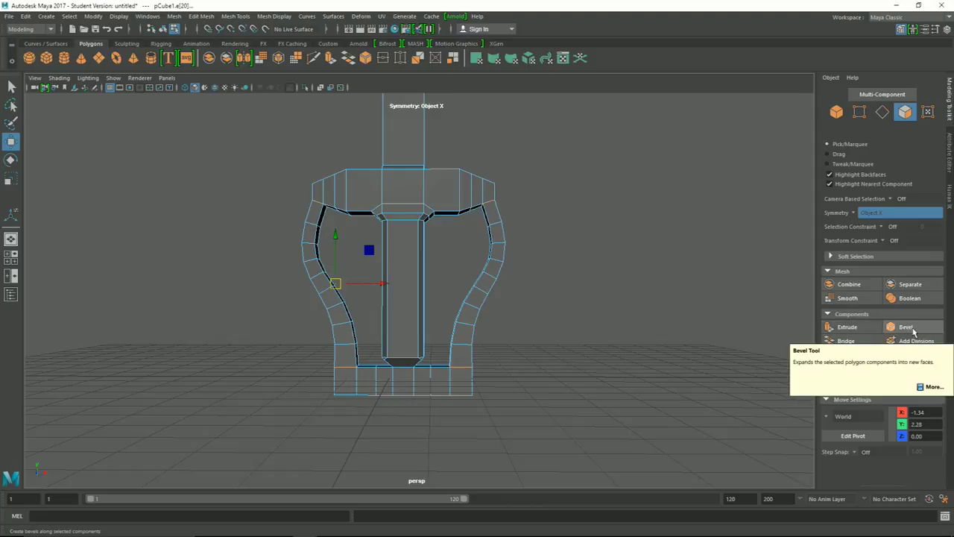
{"action": "middle_click_drag", "start_coordinate": [581, 366], "coordinate": [565, 326]}
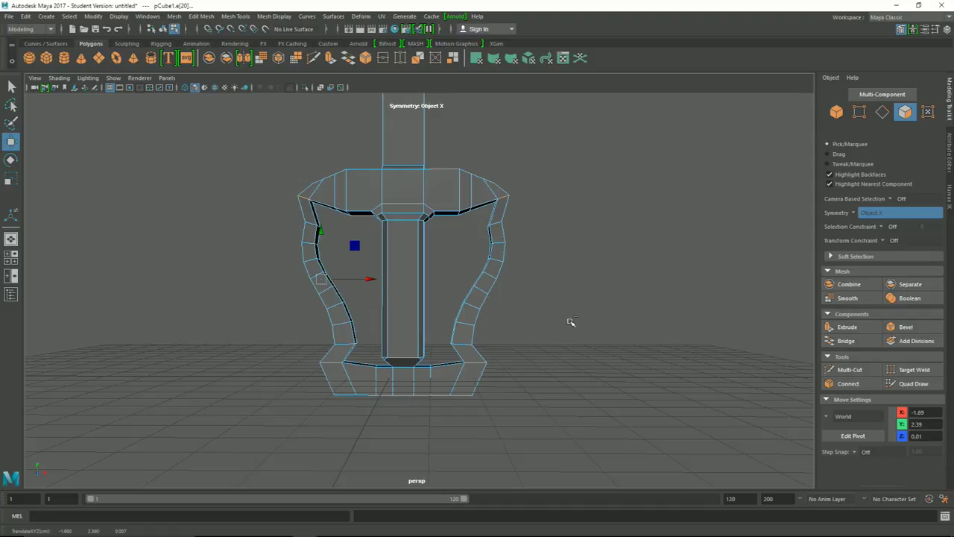
{"action": "key", "text": "ctrl+z"}
{"action": "left_click", "coordinate": [405, 269]}
{"action": "mouse_move", "coordinate": [405, 268]}
{"action": "left_mouse_down", "text": "alt"}
{"action": "mouse_move", "coordinate": [502, 262]}
{"action": "mouse_move", "coordinate": [478, 342]}
{"action": "mouse_move", "coordinate": [568, 359]}
{"action": "left_mouse_up", "text": "alt"}
{"action": "key", "text": "super"}
{"action": "left_click", "coordinate": [384, 323], "text": "shift"}
{"action": "key", "text": "super"}
{"action": "scroll", "coordinate": [384, 323], "scroll_direction": "up", "scroll_amount": 4}
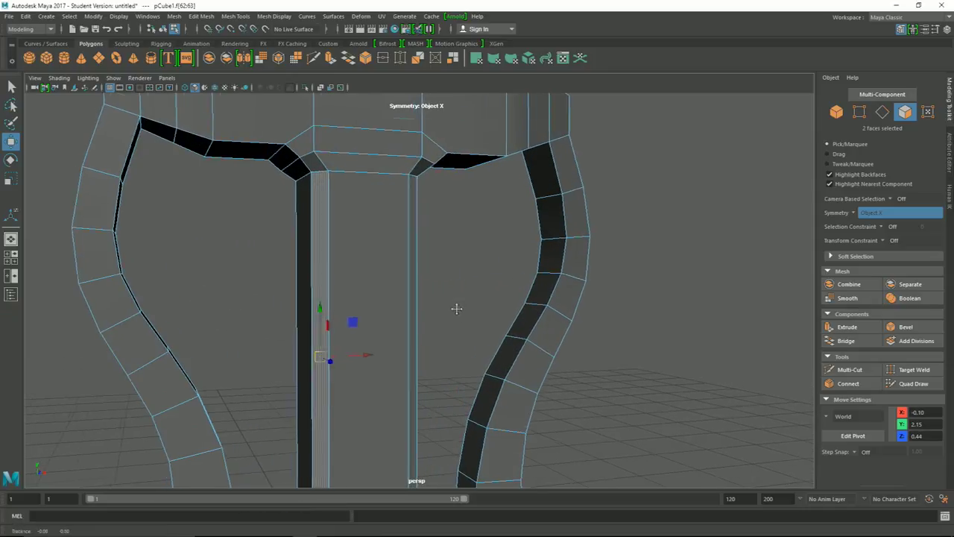
{"action": "scroll", "coordinate": [507, 298], "scroll_direction": "up", "scroll_amount": 2}
{"action": "left_click", "coordinate": [849, 369]}
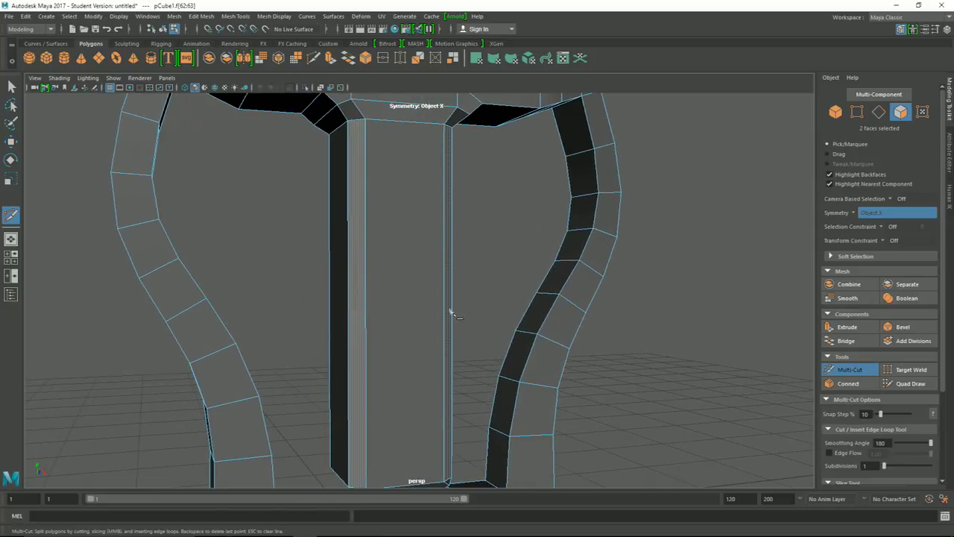
{"action": "left_click", "coordinate": [365, 296]}
{"action": "mouse_move", "coordinate": [332, 300]}
{"action": "left_mouse_down", "text": "alt"}
{"action": "mouse_move", "coordinate": [431, 304]}
{"action": "mouse_move", "coordinate": [418, 316]}
{"action": "mouse_move", "coordinate": [405, 308]}
{"action": "left_mouse_up", "text": "alt"}
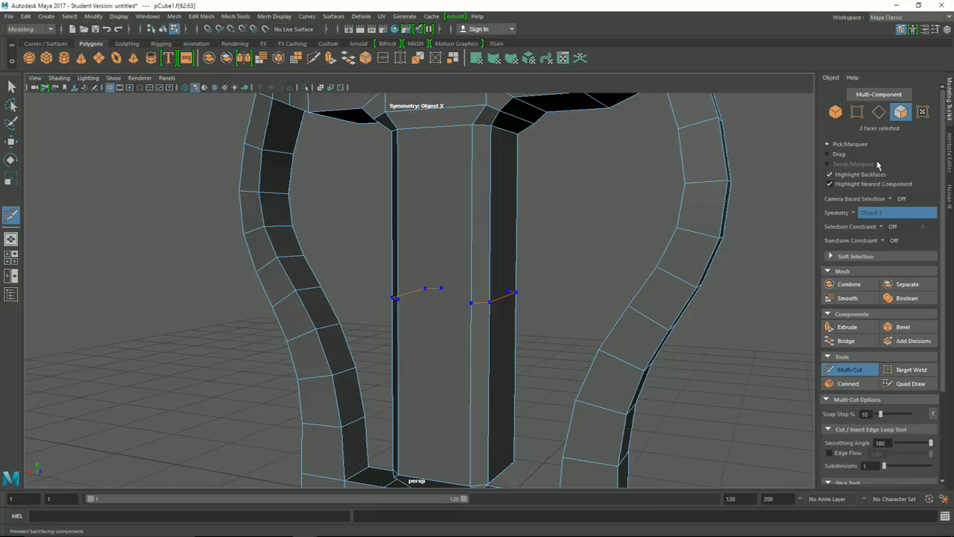
{"action": "left_click_drag", "start_coordinate": [678, 341], "coordinate": [544, 348], "text": "alt"}
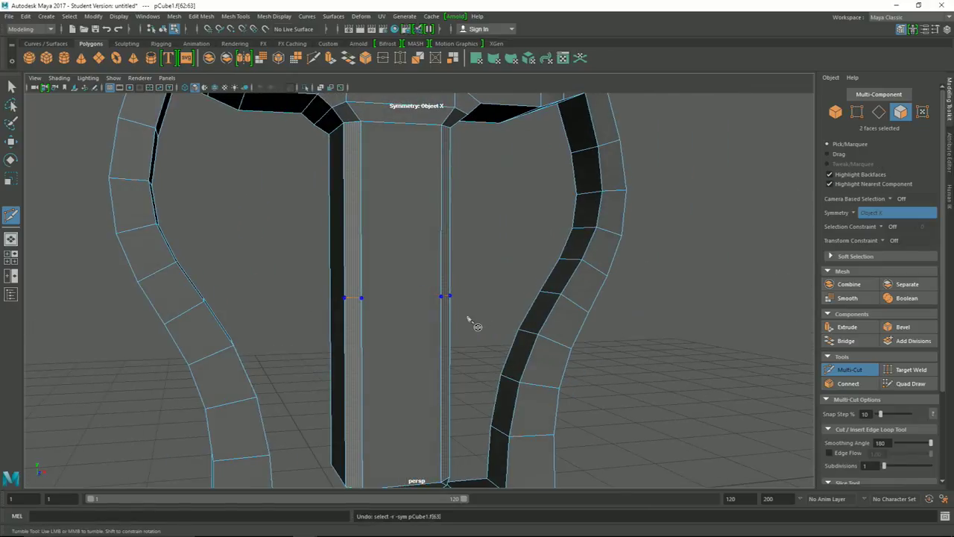
{"action": "key", "text": "w"}
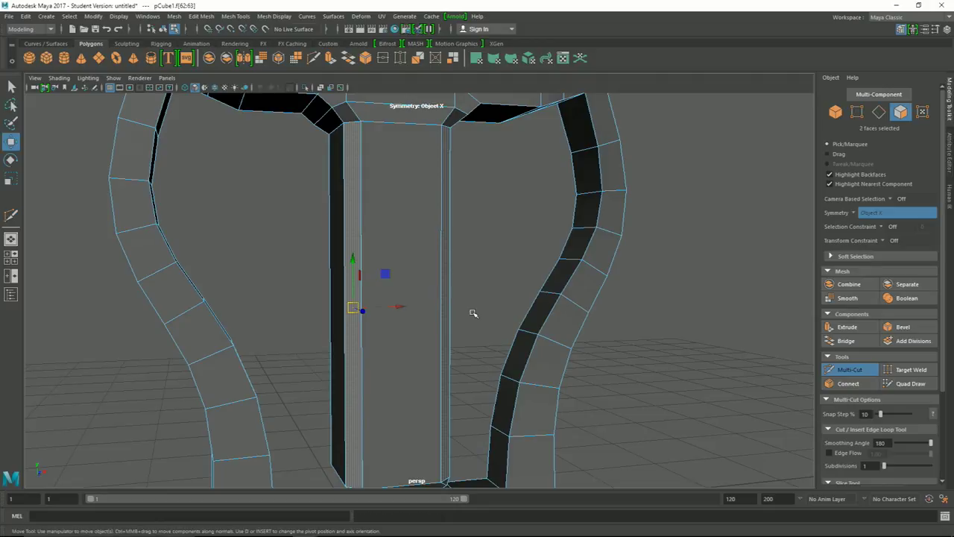
{"action": "left_click", "coordinate": [404, 341]}
{"action": "left_click", "coordinate": [404, 330], "text": "shift"}
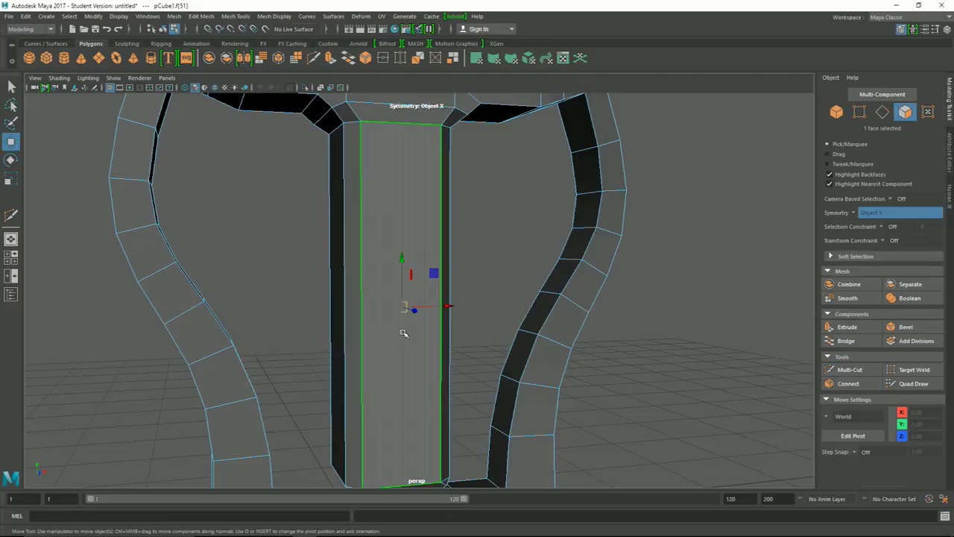
{"action": "left_click", "coordinate": [353, 341], "text": "shift"}
{"action": "scroll", "coordinate": [423, 336], "scroll_direction": "down", "scroll_amount": 5}
{"action": "left_click_drag", "start_coordinate": [423, 336], "coordinate": [567, 311], "text": "alt"}
{"action": "left_click", "coordinate": [513, 273]}
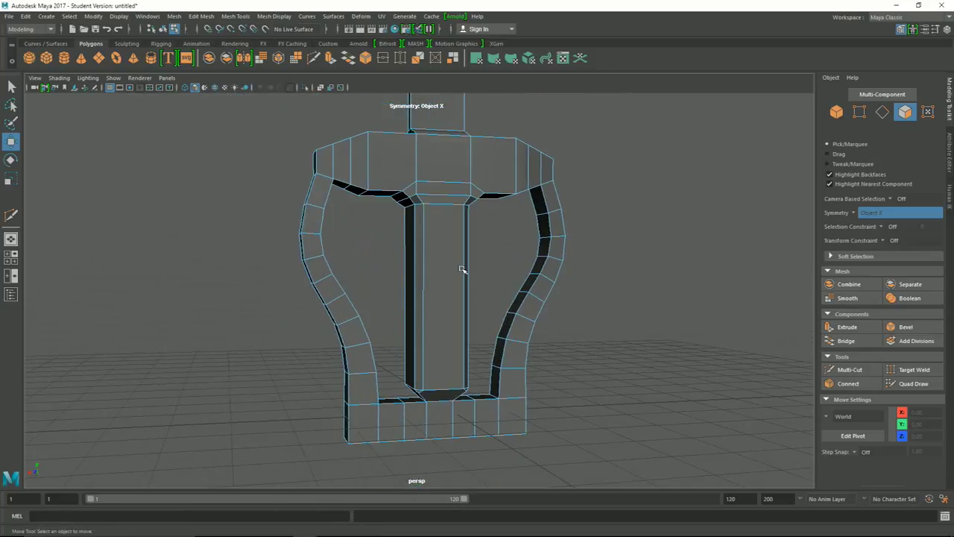
{"action": "left_click_drag", "start_coordinate": [560, 308], "coordinate": [583, 313], "text": "alt"}
{"action": "left_click", "coordinate": [577, 243]}
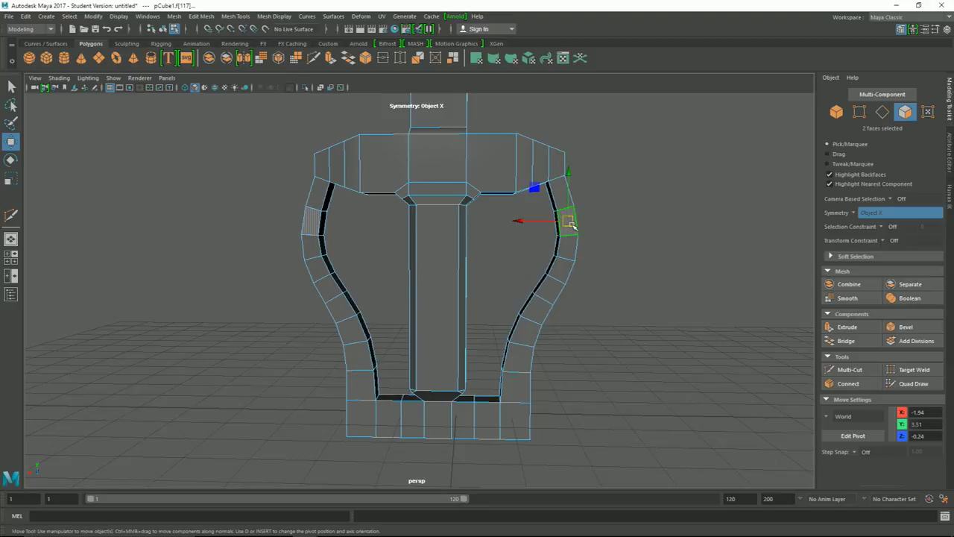
{"action": "double_click", "coordinate": [574, 256]}
{"action": "mouse_move", "coordinate": [602, 210]}
{"action": "left_mouse_down", "text": "alt"}
{"action": "mouse_move", "coordinate": [586, 291]}
{"action": "mouse_move", "coordinate": [511, 283]}
{"action": "left_mouse_up", "text": "alt"}
{"action": "mouse_move", "coordinate": [322, 424]}
{"action": "left_mouse_down", "text": "alt"}
{"action": "mouse_move", "coordinate": [278, 379]}
{"action": "mouse_move", "coordinate": [410, 324]}
{"action": "mouse_move", "coordinate": [383, 375]}
{"action": "mouse_move", "coordinate": [406, 358]}
{"action": "left_mouse_up", "text": "alt"}
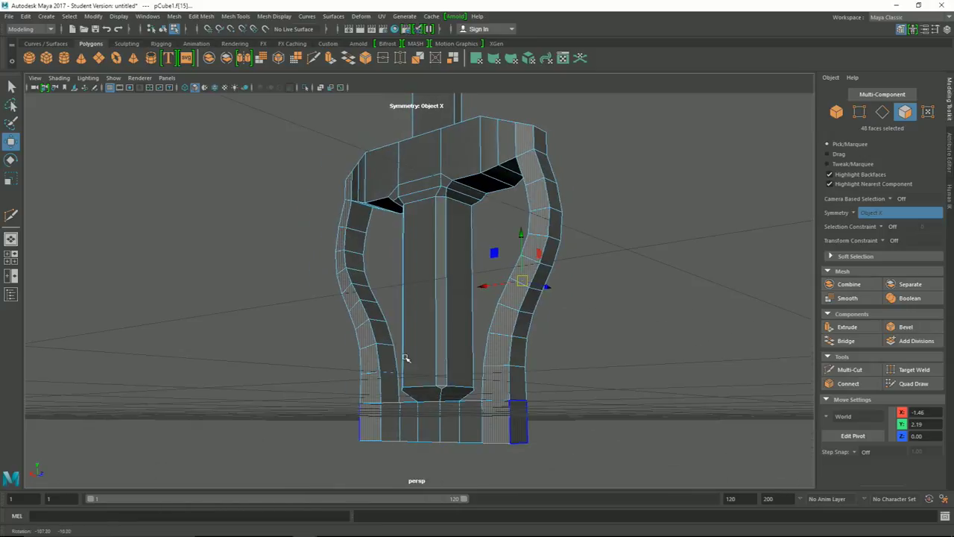
{"action": "left_click", "coordinate": [560, 253], "text": "ctrl"}
{"action": "mouse_move", "coordinate": [558, 289]}
{"action": "left_mouse_down", "text": "alt"}
{"action": "mouse_move", "coordinate": [682, 300]}
{"action": "mouse_move", "coordinate": [707, 268]}
{"action": "mouse_move", "coordinate": [773, 300]}
{"action": "mouse_move", "coordinate": [813, 344]}
{"action": "mouse_move", "coordinate": [666, 321]}
{"action": "mouse_move", "coordinate": [638, 330]}
{"action": "mouse_move", "coordinate": [697, 333]}
{"action": "mouse_move", "coordinate": [664, 315]}
{"action": "mouse_move", "coordinate": [472, 266]}
{"action": "mouse_move", "coordinate": [503, 319]}
{"action": "mouse_move", "coordinate": [509, 311]}
{"action": "left_mouse_up", "text": "alt"}
{"action": "left_click", "coordinate": [472, 266]}
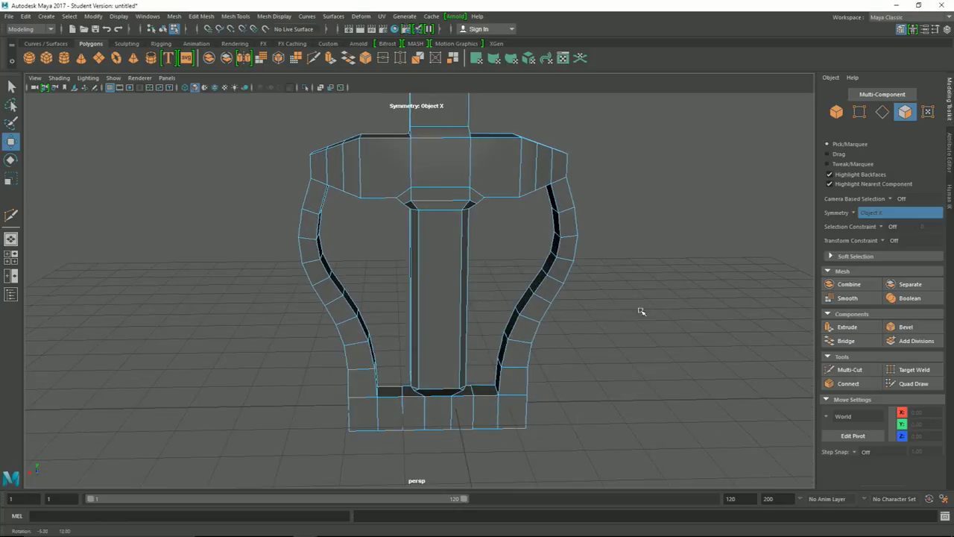
{"action": "double_click", "coordinate": [436, 292]}
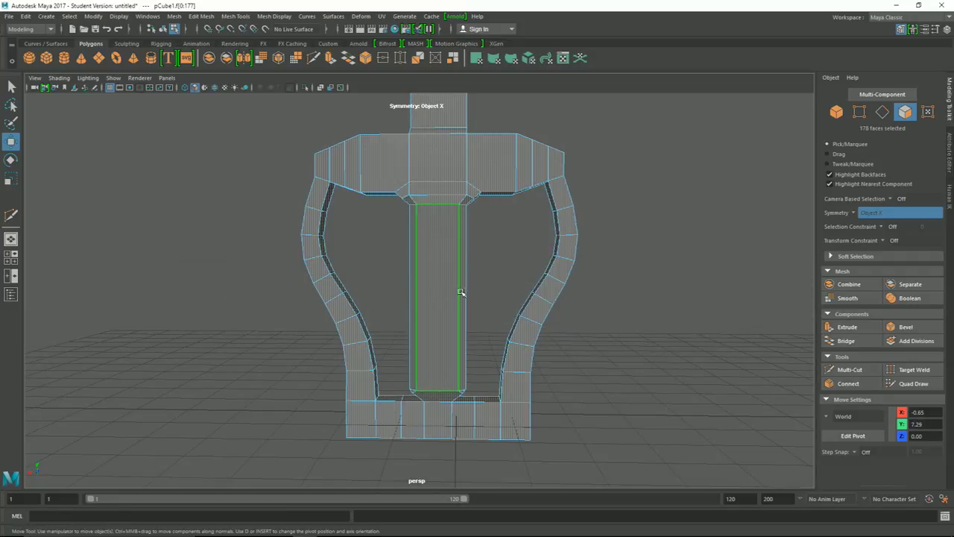
Step: Select the pillar's face loop and connect a new edge loop through it
{"action": "left_click", "coordinate": [438, 293]}
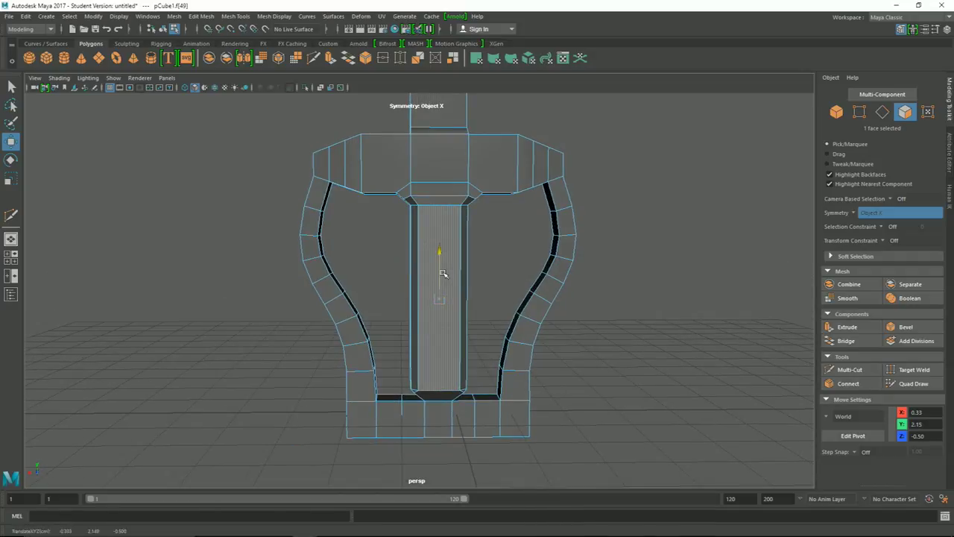
{"action": "left_click", "coordinate": [459, 285]}
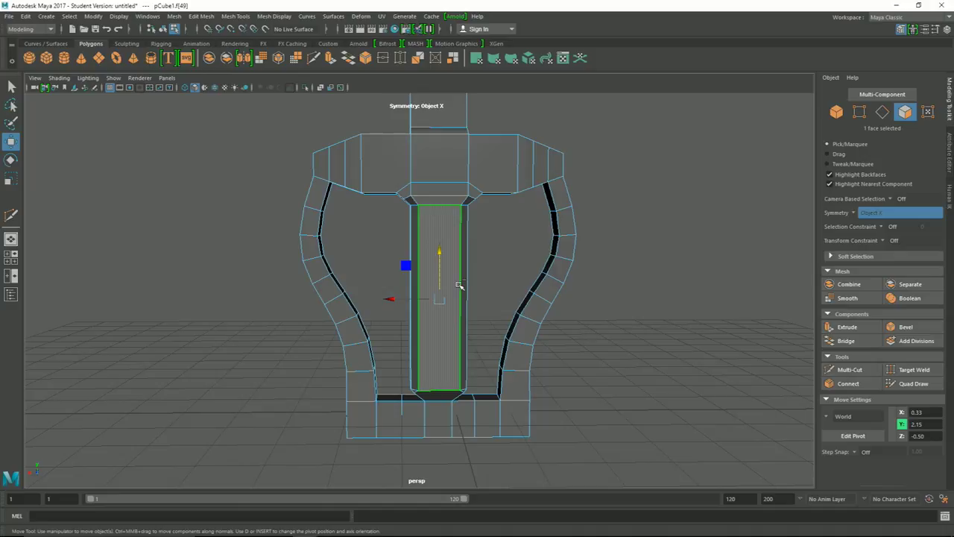
{"action": "double_click", "coordinate": [415, 286]}
{"action": "mouse_move", "coordinate": [415, 284]}
{"action": "left_mouse_down", "text": "alt"}
{"action": "mouse_move", "coordinate": [637, 296]}
{"action": "mouse_move", "coordinate": [511, 291]}
{"action": "mouse_move", "coordinate": [519, 294]}
{"action": "left_mouse_up", "text": "alt"}
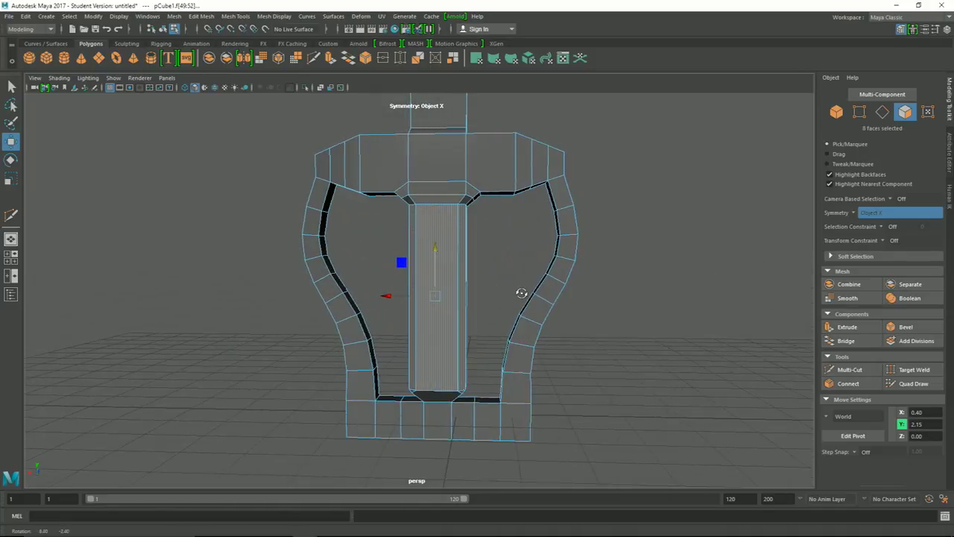
{"action": "left_click", "coordinate": [846, 383]}
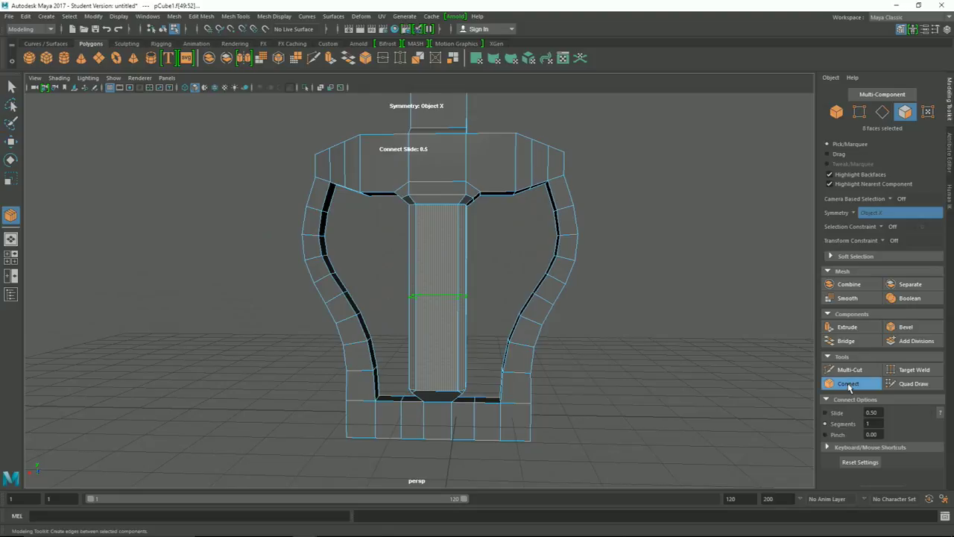
{"action": "left_click_drag", "start_coordinate": [685, 332], "coordinate": [434, 335], "text": "alt"}
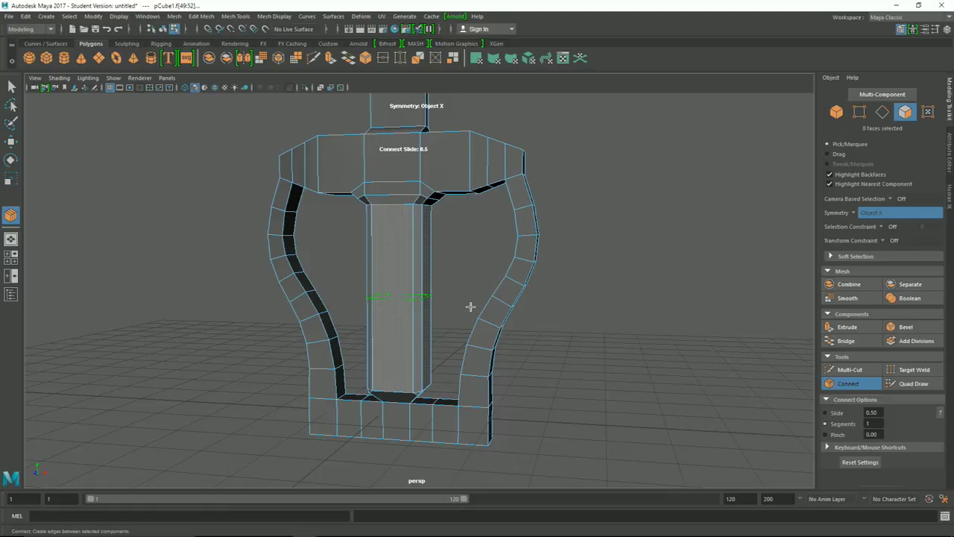
{"action": "key", "text": "w"}
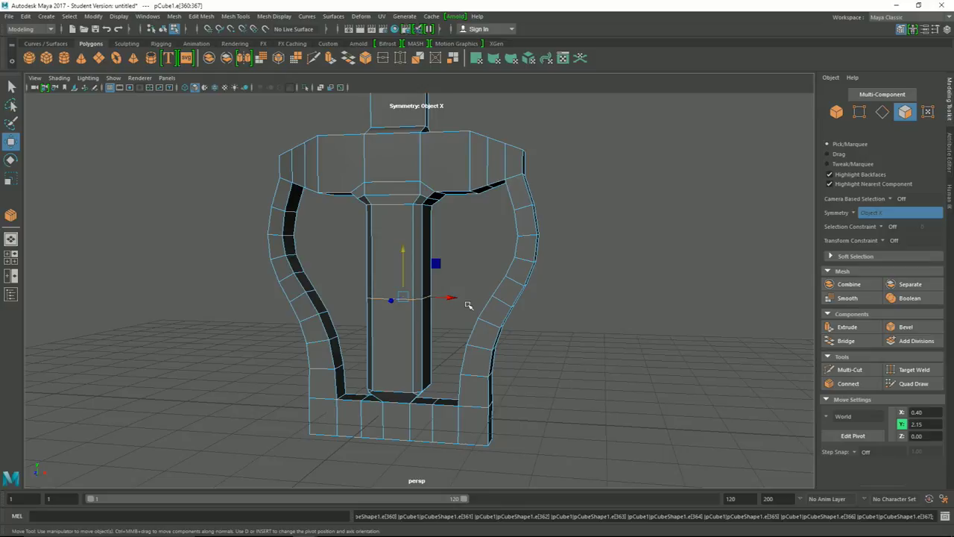
Step: Test-move the new loop up and down, undo it, and run Connect again on the pillar faces
{"action": "left_click_drag", "start_coordinate": [402, 264], "coordinate": [403, 256]}
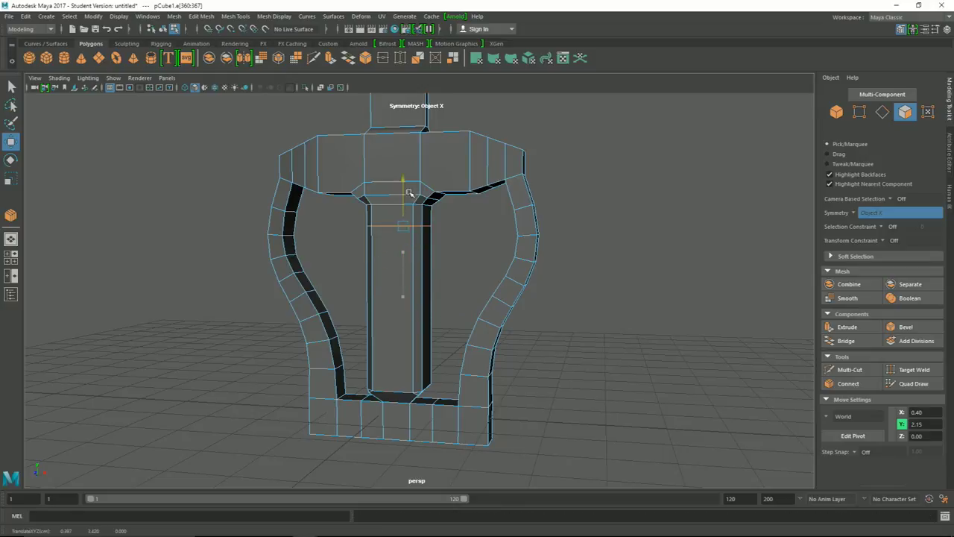
{"action": "left_click_drag", "start_coordinate": [410, 225], "coordinate": [419, 359]}
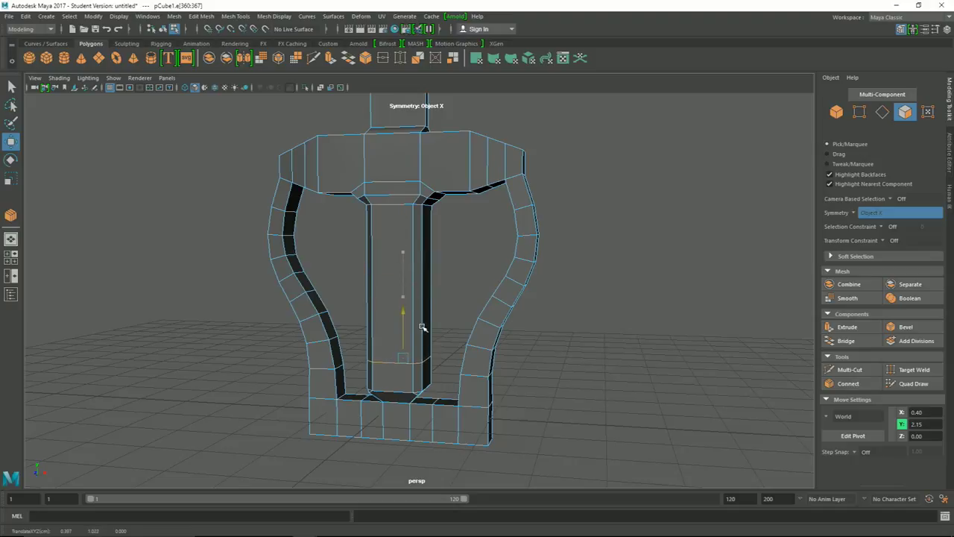
{"action": "key", "text": "ctrl+z"}
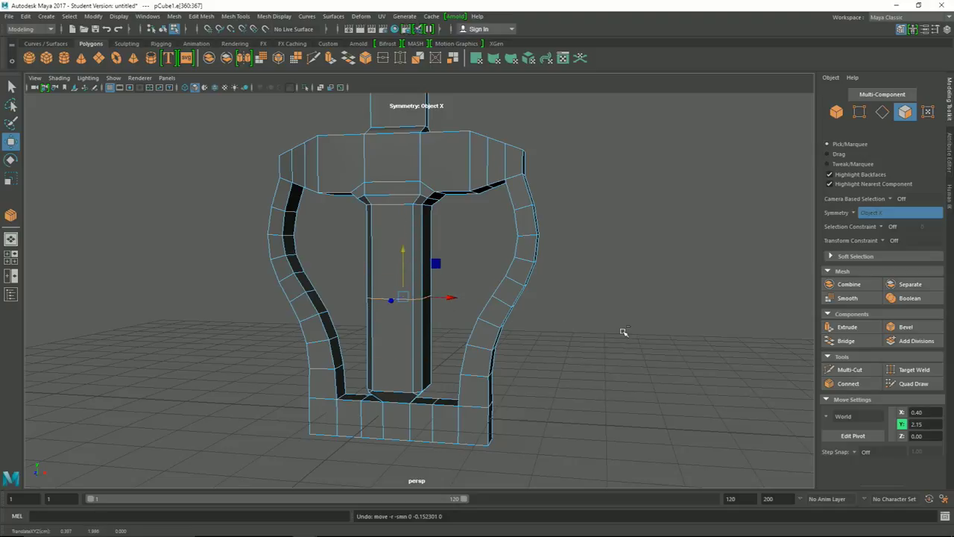
{"action": "key", "text": "ctrl+F11"}
{"action": "key", "text": "w"}
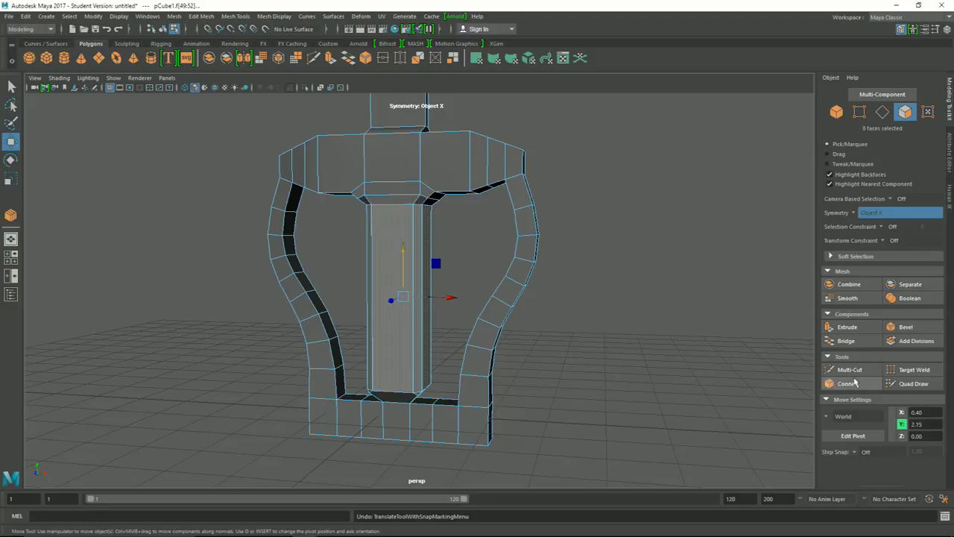
{"action": "left_click", "coordinate": [855, 385]}
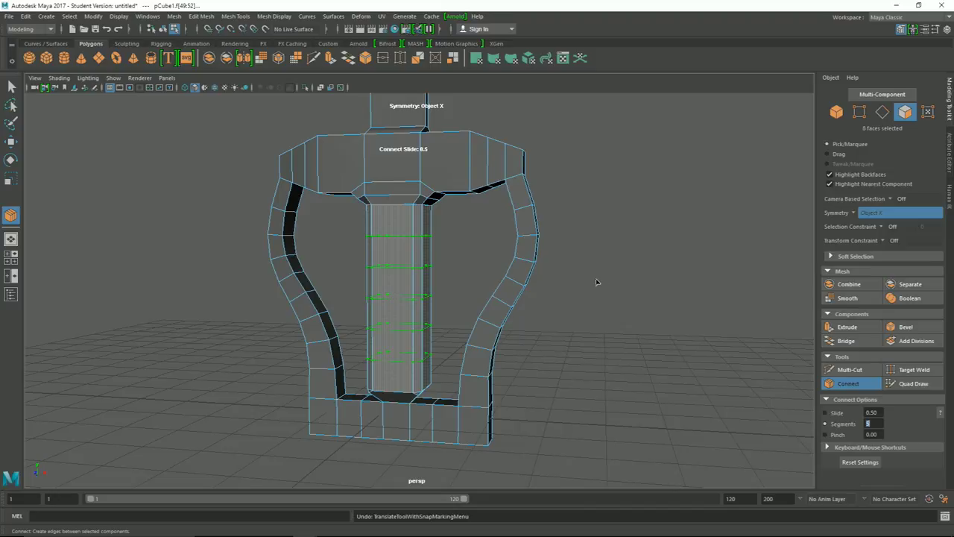
Step: Set Connect to 5 segments and start picking the pillar's front and side faces
{"action": "key", "text": "Return"}
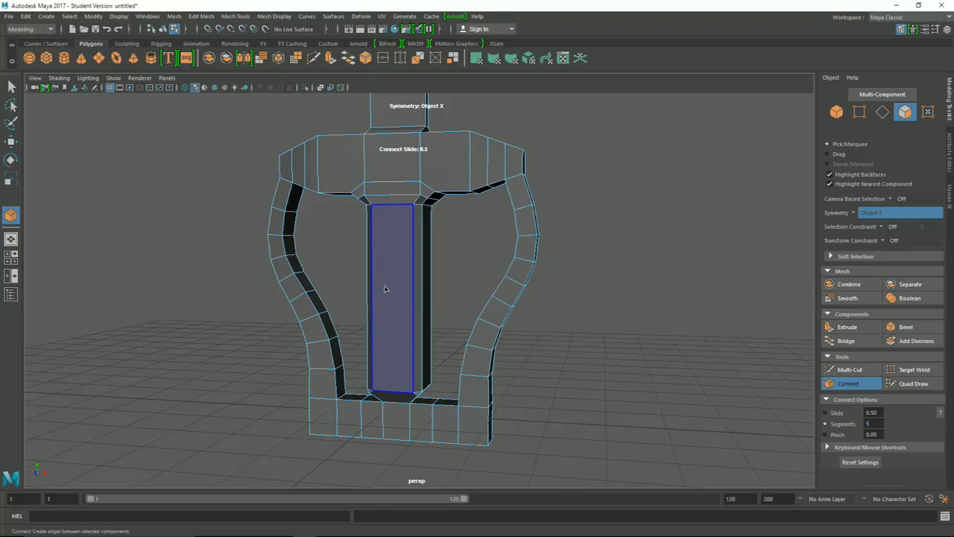
{"action": "left_click", "coordinate": [382, 289]}
{"action": "mouse_move", "coordinate": [612, 306]}
{"action": "left_mouse_down", "text": "alt"}
{"action": "mouse_move", "coordinate": [607, 315]}
{"action": "mouse_move", "coordinate": [736, 305]}
{"action": "left_mouse_up", "text": "alt"}
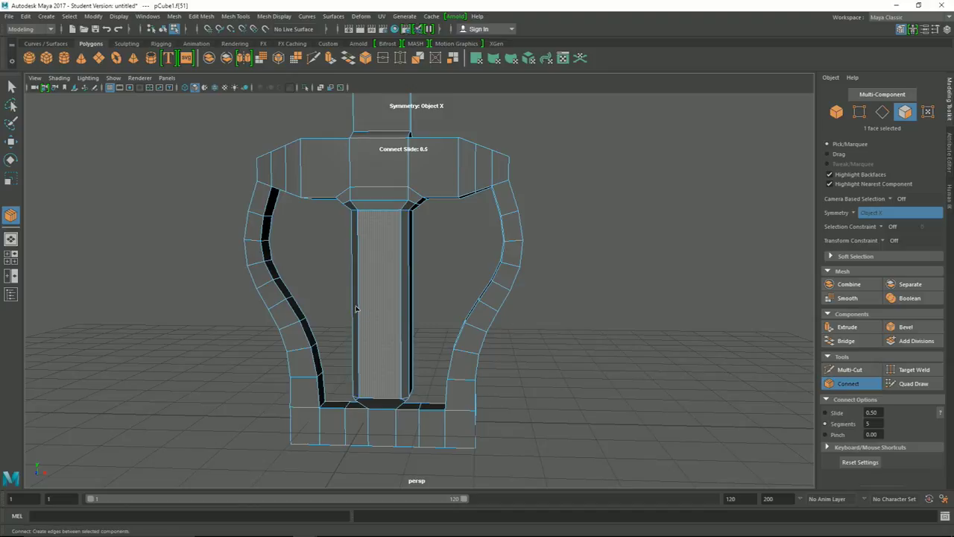
{"action": "left_click", "coordinate": [354, 310], "text": "shift"}
{"action": "mouse_move", "coordinate": [522, 325]}
{"action": "left_mouse_down", "text": "alt"}
{"action": "mouse_move", "coordinate": [554, 349]}
{"action": "mouse_move", "coordinate": [602, 355]}
{"action": "mouse_move", "coordinate": [571, 351]}
{"action": "left_mouse_up", "text": "alt"}
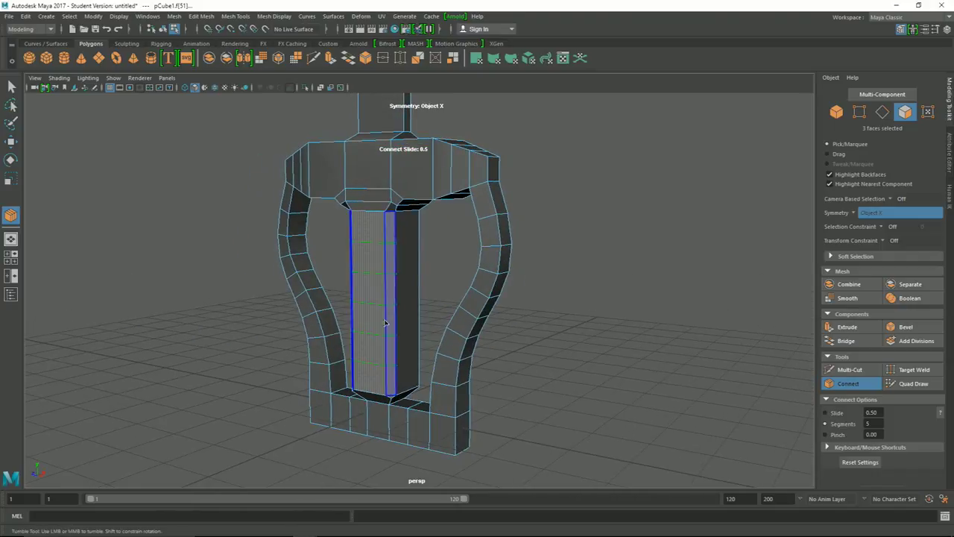
{"action": "scroll", "coordinate": [385, 322], "scroll_direction": "up", "scroll_amount": 5}
{"action": "mouse_move", "coordinate": [466, 277]}
{"action": "left_mouse_down", "text": "alt"}
{"action": "mouse_move", "coordinate": [485, 271]}
{"action": "mouse_move", "coordinate": [398, 287]}
{"action": "mouse_move", "coordinate": [426, 287]}
{"action": "mouse_move", "coordinate": [323, 282]}
{"action": "mouse_move", "coordinate": [447, 291]}
{"action": "left_mouse_up", "text": "alt"}
{"action": "left_click", "coordinate": [359, 289]}
{"action": "double_click", "coordinate": [372, 291]}
Step: Marquee-select all faces around the pillar and commit the five evenly spaced loops
{"action": "mouse_move", "coordinate": [751, 333]}
{"action": "left_mouse_down", "text": "alt"}
{"action": "mouse_move", "coordinate": [715, 360]}
{"action": "mouse_move", "coordinate": [639, 364]}
{"action": "mouse_move", "coordinate": [759, 362]}
{"action": "mouse_move", "coordinate": [422, 324]}
{"action": "left_mouse_up", "text": "alt"}
{"action": "left_click", "coordinate": [421, 324]}
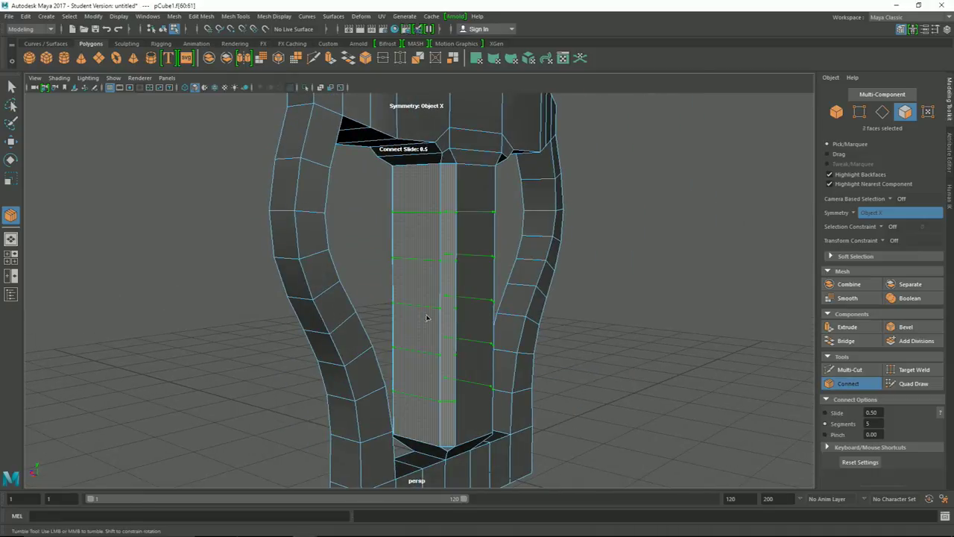
{"action": "key", "text": "ctrl+shift+i"}
{"action": "left_click", "coordinate": [615, 332]}
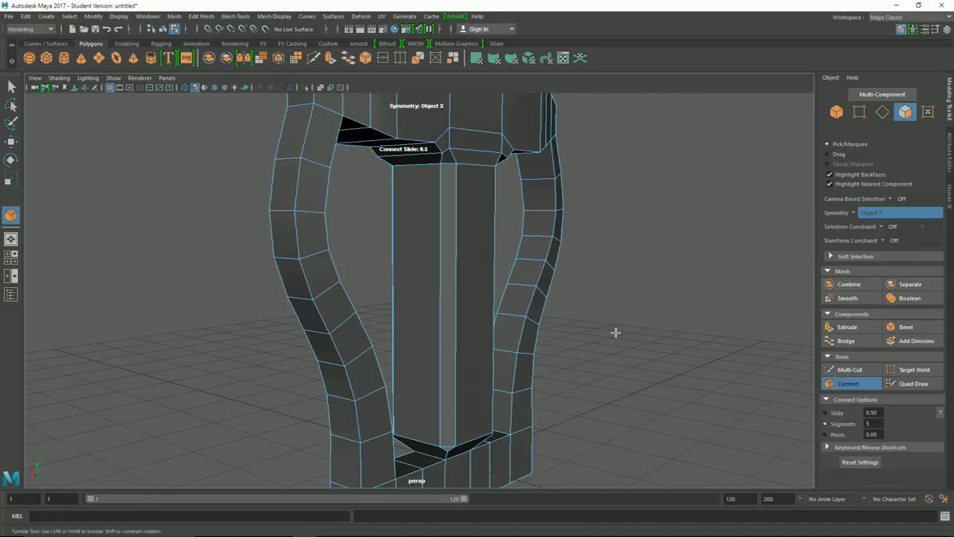
{"action": "left_click", "coordinate": [467, 323]}
{"action": "left_click", "coordinate": [451, 323], "text": "shift"}
{"action": "key", "text": "ctrl+shift+i"}
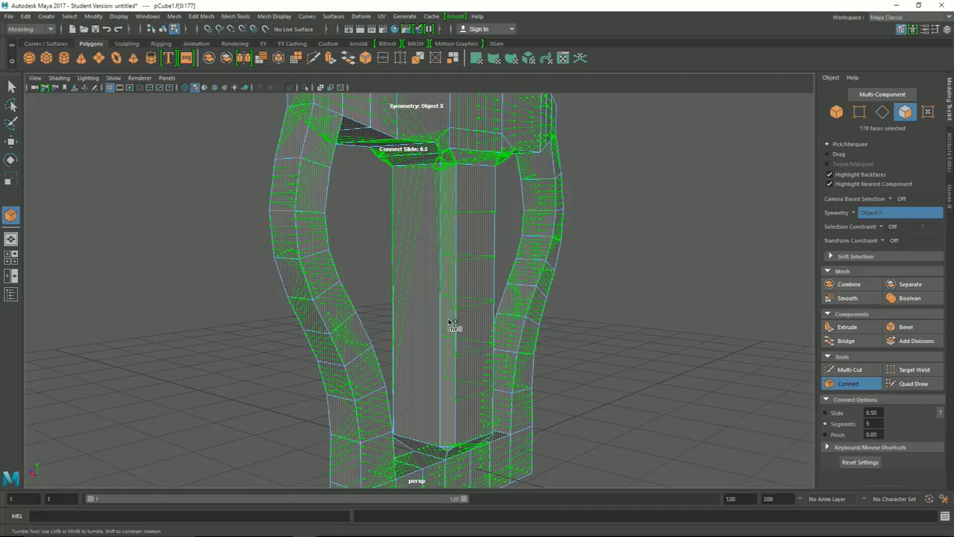
{"action": "left_click", "coordinate": [611, 341]}
{"action": "left_click_drag", "start_coordinate": [502, 231], "coordinate": [384, 263]}
{"action": "scroll", "coordinate": [588, 330], "scroll_direction": "up", "scroll_amount": 3}
{"action": "scroll", "coordinate": [749, 335], "scroll_direction": "up", "scroll_amount": 3}
{"action": "scroll", "coordinate": [594, 276], "scroll_direction": "up", "scroll_amount": 3}
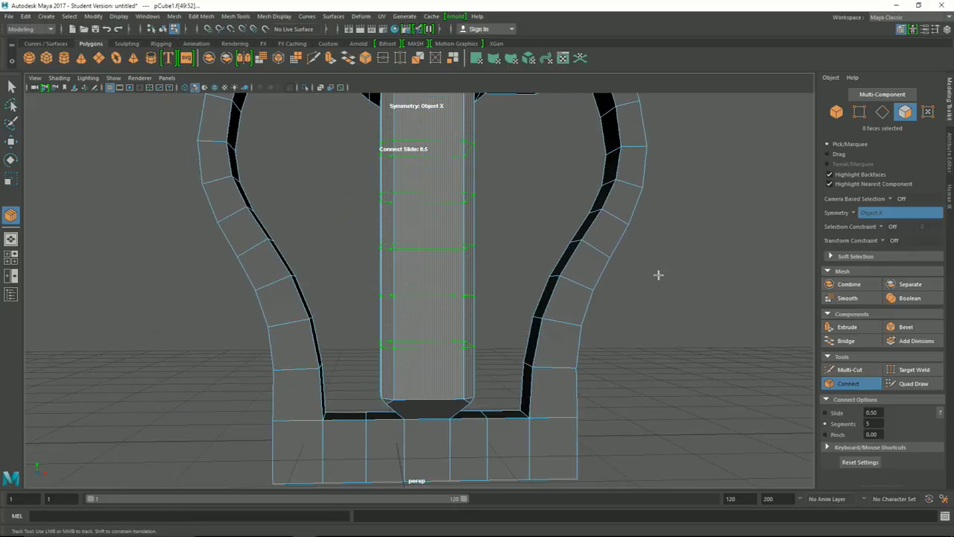
{"action": "scroll", "coordinate": [659, 274], "scroll_direction": "down", "scroll_amount": 3}
{"action": "key", "text": "w"}
{"action": "mouse_move", "coordinate": [649, 283]}
{"action": "left_mouse_down", "text": "alt"}
{"action": "mouse_move", "coordinate": [600, 270]}
{"action": "mouse_move", "coordinate": [489, 327]}
{"action": "mouse_move", "coordinate": [566, 328]}
{"action": "mouse_move", "coordinate": [481, 330]}
{"action": "mouse_move", "coordinate": [616, 335]}
{"action": "mouse_move", "coordinate": [632, 315]}
{"action": "mouse_move", "coordinate": [511, 313]}
{"action": "left_mouse_up", "text": "alt"}
Step: Split the outer arm face strips lengthwise with Connect set to 1 segment
{"action": "left_click", "coordinate": [460, 261]}
{"action": "double_click", "coordinate": [460, 285], "text": "shift"}
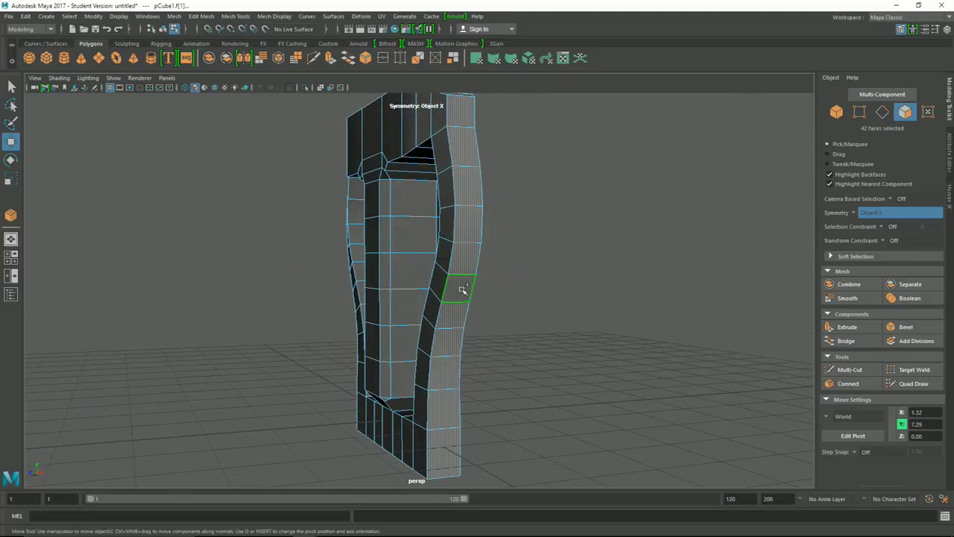
{"action": "left_click", "coordinate": [848, 383]}
{"action": "key", "text": "Return"}
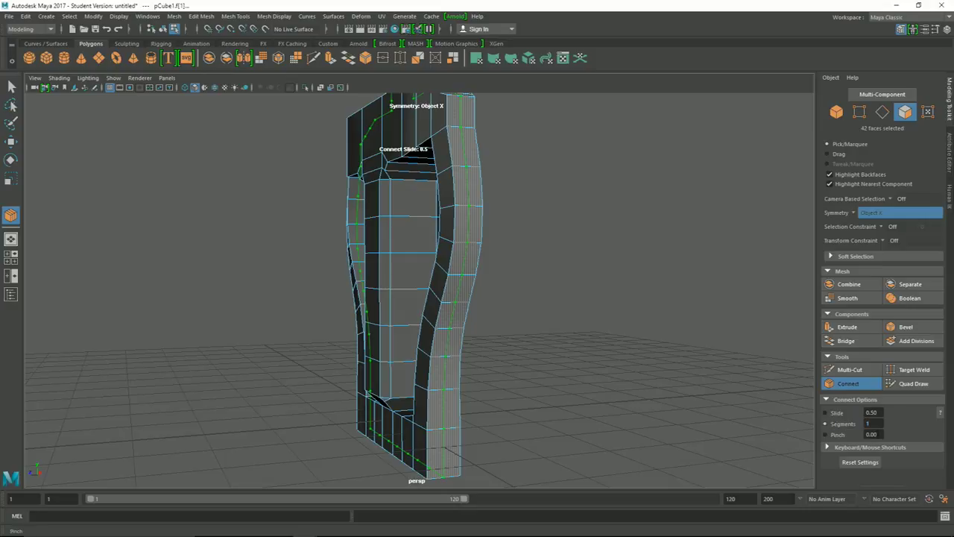
{"action": "key", "text": "Return"}
{"action": "double_click", "coordinate": [456, 316]}
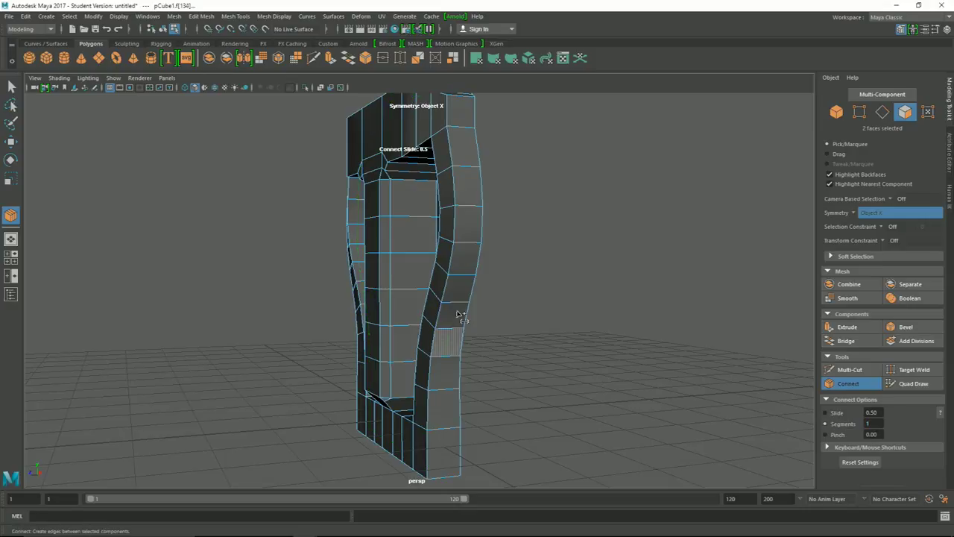
{"action": "mouse_move", "coordinate": [563, 303]}
{"action": "left_mouse_down", "text": "alt"}
{"action": "mouse_move", "coordinate": [487, 384]}
{"action": "mouse_move", "coordinate": [526, 308]}
{"action": "mouse_move", "coordinate": [552, 413]}
{"action": "mouse_move", "coordinate": [485, 313]}
{"action": "mouse_move", "coordinate": [522, 325]}
{"action": "mouse_move", "coordinate": [469, 320]}
{"action": "left_mouse_up", "text": "alt"}
{"action": "key", "text": "w"}
{"action": "left_click", "coordinate": [471, 322]}
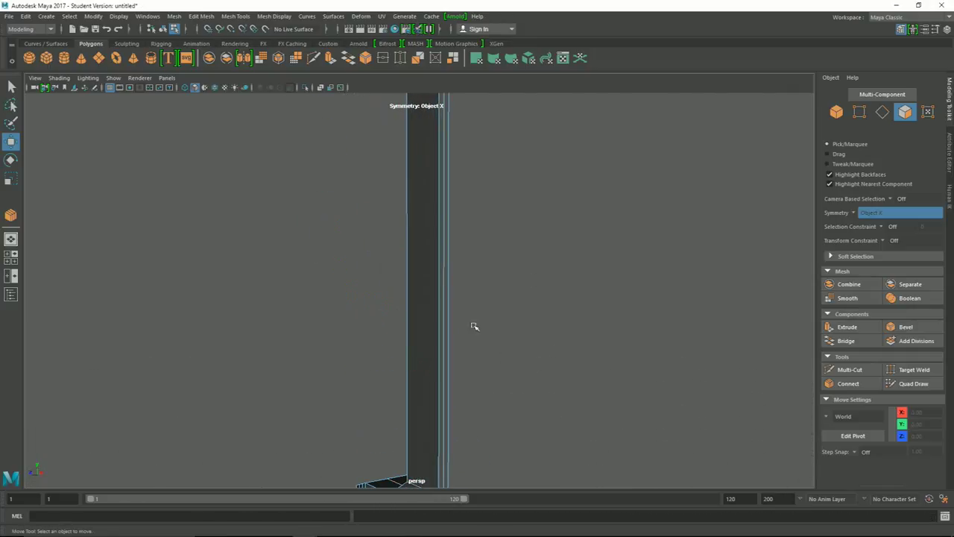
Step: Nudge the column edges slightly along X, then select the column's top edge
{"action": "right_click_drag", "start_coordinate": [443, 272], "coordinate": [442, 218]}
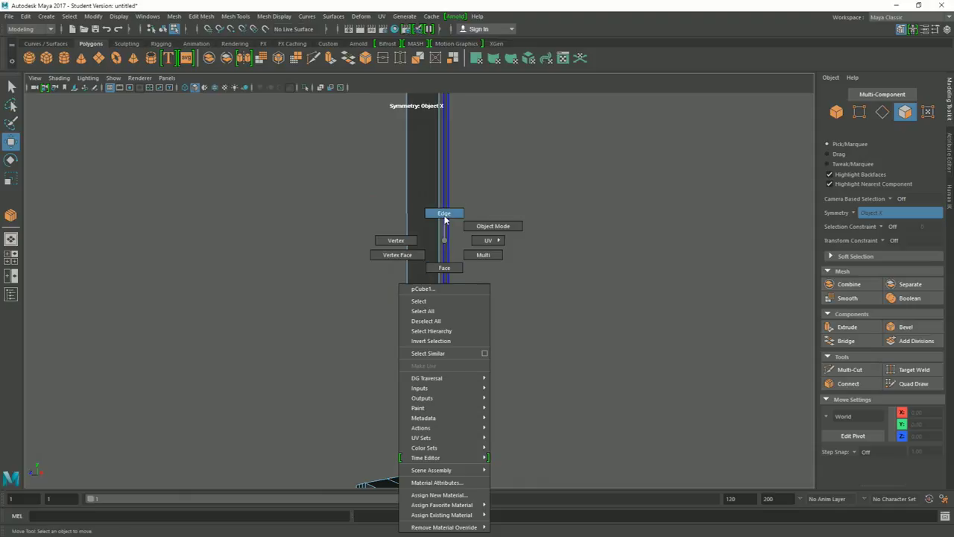
{"action": "mouse_move", "coordinate": [554, 274]}
{"action": "left_mouse_down", "text": "alt"}
{"action": "mouse_move", "coordinate": [574, 298]}
{"action": "mouse_move", "coordinate": [638, 298]}
{"action": "mouse_move", "coordinate": [534, 218]}
{"action": "mouse_move", "coordinate": [502, 215]}
{"action": "mouse_move", "coordinate": [466, 188]}
{"action": "mouse_move", "coordinate": [514, 206]}
{"action": "left_mouse_up", "text": "alt"}
{"action": "mouse_move", "coordinate": [534, 300]}
{"action": "left_mouse_down", "text": "alt"}
{"action": "mouse_move", "coordinate": [577, 292]}
{"action": "mouse_move", "coordinate": [462, 288]}
{"action": "mouse_move", "coordinate": [477, 276]}
{"action": "left_mouse_up", "text": "alt"}
{"action": "left_click", "coordinate": [557, 295]}
{"action": "mouse_move", "coordinate": [523, 222]}
{"action": "left_mouse_down", "text": "alt"}
{"action": "mouse_move", "coordinate": [484, 335]}
{"action": "mouse_move", "coordinate": [556, 334]}
{"action": "mouse_move", "coordinate": [488, 303]}
{"action": "mouse_move", "coordinate": [447, 257]}
{"action": "mouse_move", "coordinate": [582, 334]}
{"action": "mouse_move", "coordinate": [528, 334]}
{"action": "left_mouse_up", "text": "alt"}
{"action": "left_click", "coordinate": [460, 294]}
{"action": "left_click", "coordinate": [560, 340]}
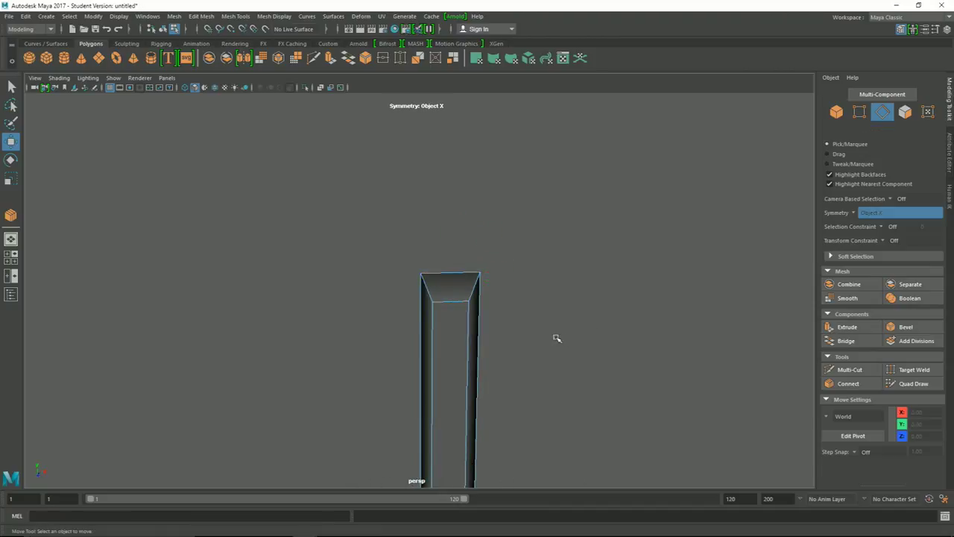
{"action": "left_click", "coordinate": [444, 281]}
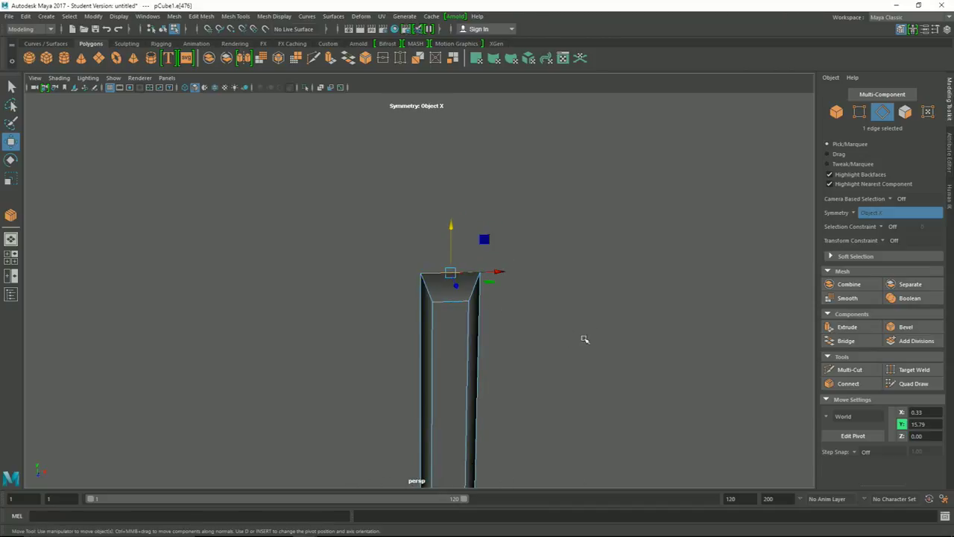
{"action": "scroll", "coordinate": [584, 339], "scroll_direction": "up", "scroll_amount": 3}
{"action": "scroll", "coordinate": [581, 334], "scroll_direction": "up", "scroll_amount": 3}
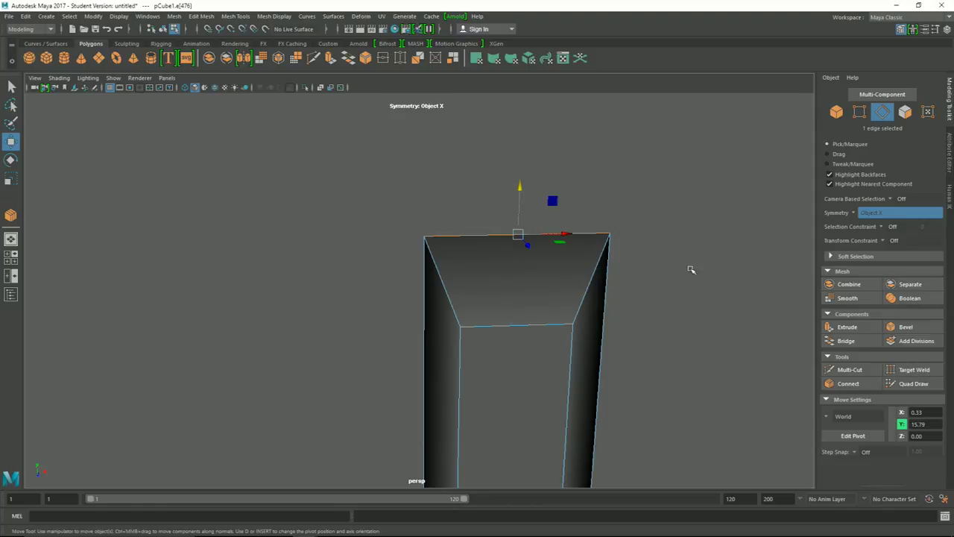
Step: Switch to Vertex mode and set Symmetry to Off
{"action": "right_click", "coordinate": [534, 241]}
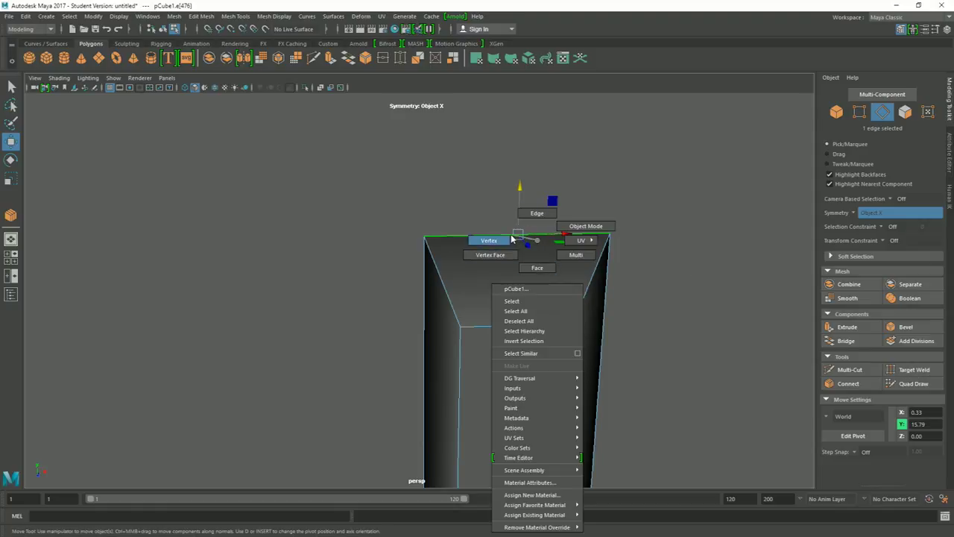
{"action": "left_click", "coordinate": [494, 237]}
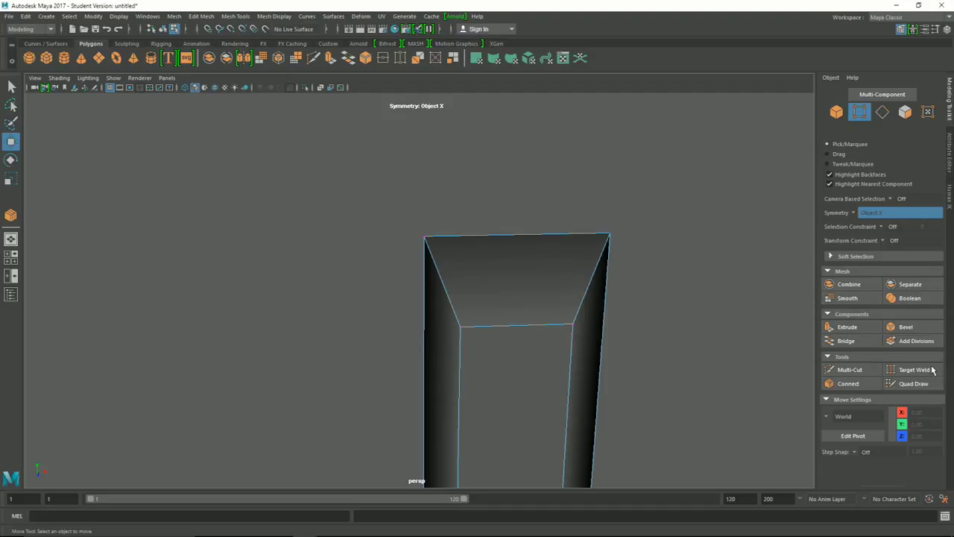
{"action": "left_click", "coordinate": [853, 215]}
{"action": "left_click", "coordinate": [868, 217]}
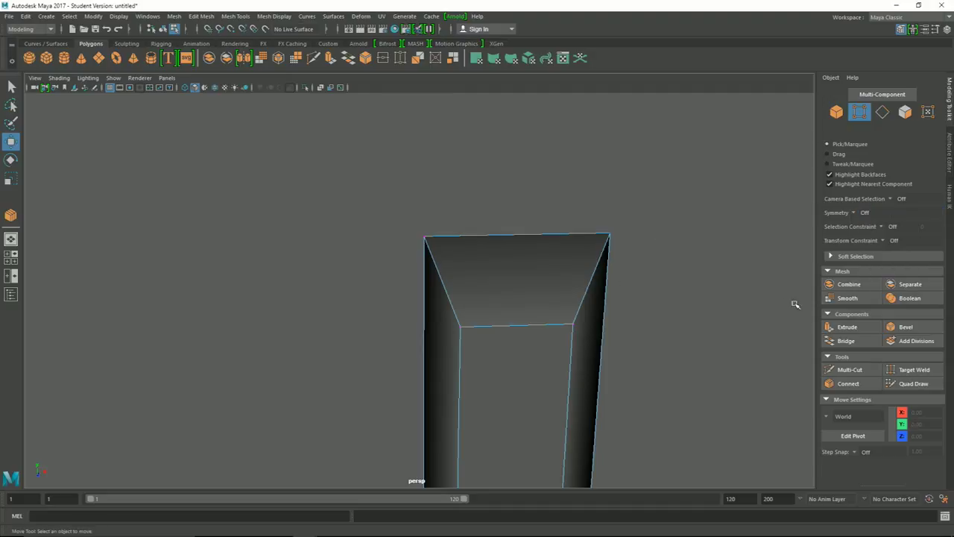
Step: Target Weld the top-left vertex into the top-right one, shift it, then undo back to the flat top
{"action": "left_click", "coordinate": [919, 372]}
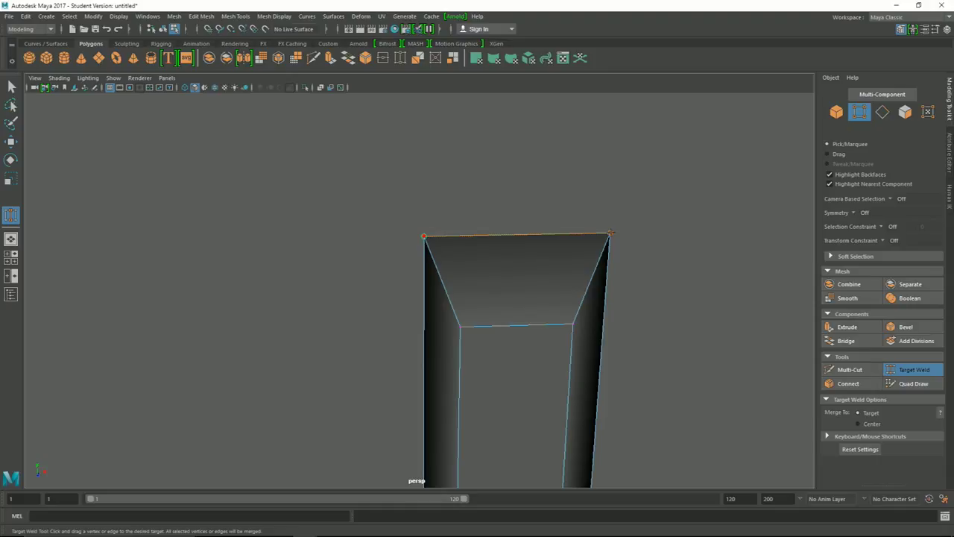
{"action": "left_click_drag", "start_coordinate": [609, 233], "coordinate": [609, 234]}
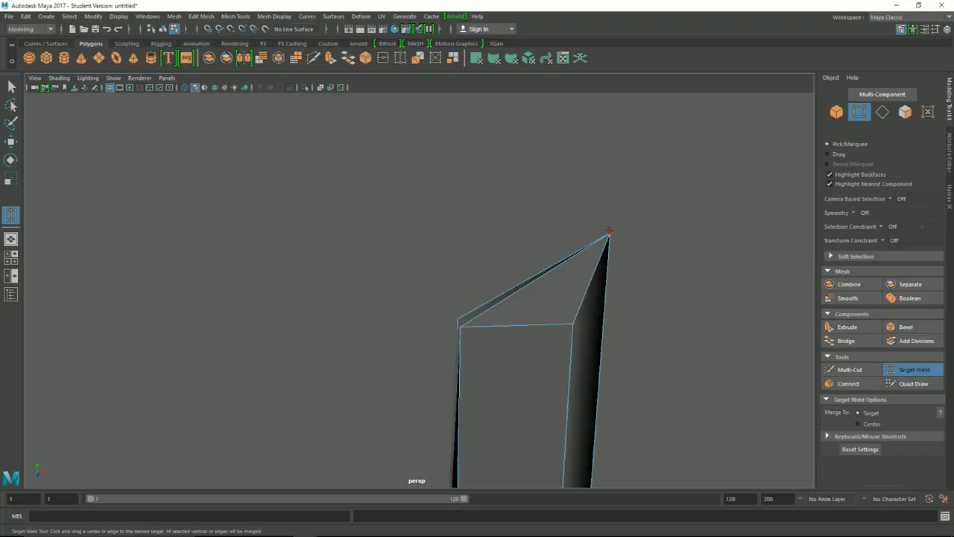
{"action": "key", "text": "w"}
{"action": "left_click_drag", "start_coordinate": [635, 232], "coordinate": [543, 226]}
{"action": "mouse_move", "coordinate": [642, 321]}
{"action": "left_mouse_down", "text": "alt"}
{"action": "mouse_move", "coordinate": [767, 315]}
{"action": "mouse_move", "coordinate": [739, 319]}
{"action": "left_mouse_up", "text": "alt"}
{"action": "key", "text": "ctrl+z"}
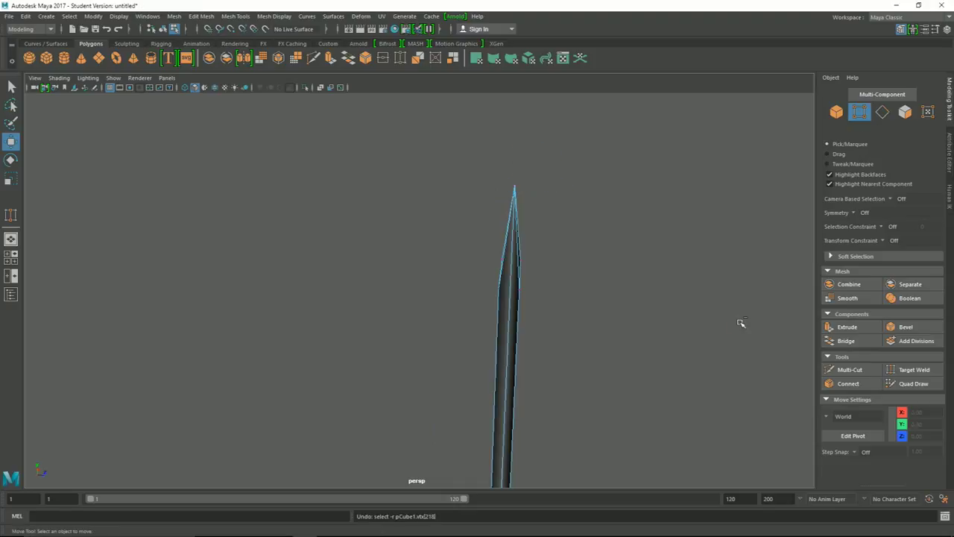
{"action": "key", "text": "ctrl+z"}
{"action": "key", "text": "ctrl+z"}
Step: Try moving the top corner vertices inward along X, undo it, and switch to Face mode
{"action": "mouse_move", "coordinate": [739, 323]}
{"action": "left_mouse_down", "text": "alt"}
{"action": "mouse_move", "coordinate": [534, 298]}
{"action": "mouse_move", "coordinate": [537, 311]}
{"action": "left_mouse_up", "text": "alt"}
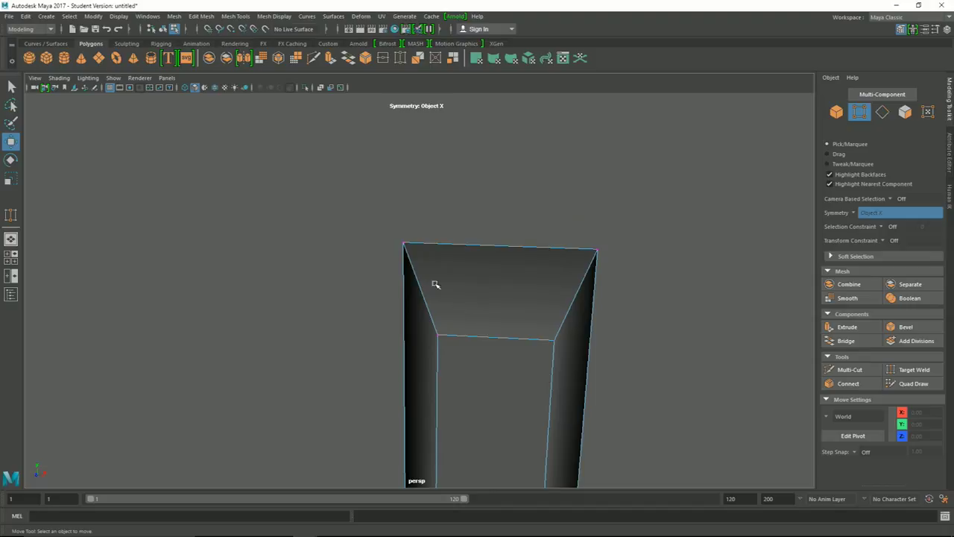
{"action": "left_click", "coordinate": [403, 244]}
{"action": "mouse_move", "coordinate": [436, 245]}
{"action": "left_mouse_down"}
{"action": "mouse_move", "coordinate": [495, 240]}
{"action": "mouse_move", "coordinate": [449, 242]}
{"action": "left_mouse_up"}
{"action": "key", "text": "ctrl+z"}
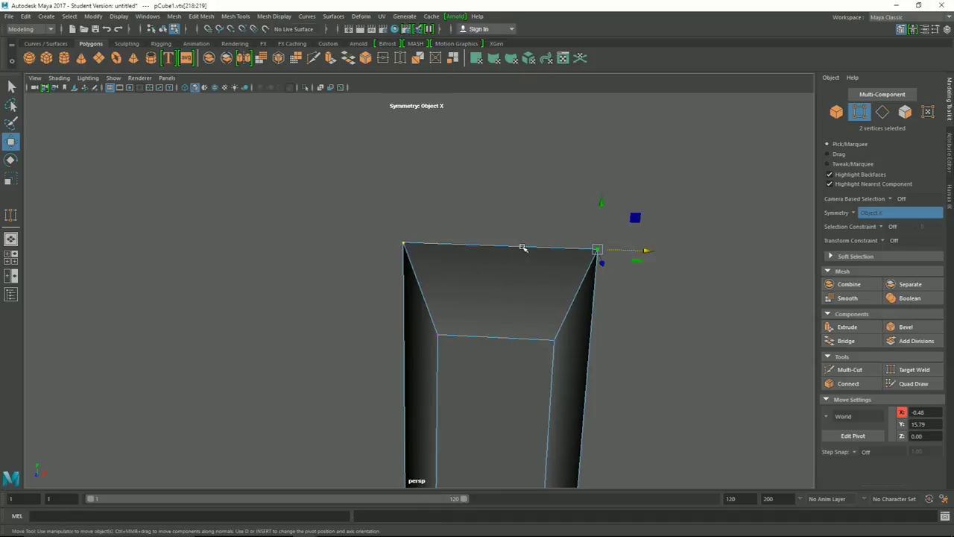
{"action": "left_click", "coordinate": [489, 266]}
{"action": "right_click_drag", "start_coordinate": [483, 240], "coordinate": [454, 236]}
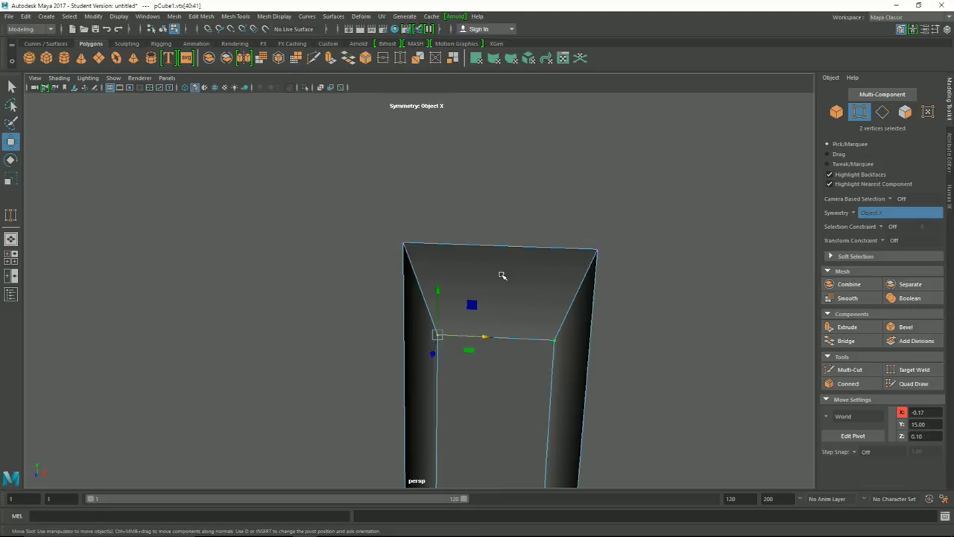
{"action": "right_click", "coordinate": [501, 279]}
{"action": "left_click", "coordinate": [501, 268]}
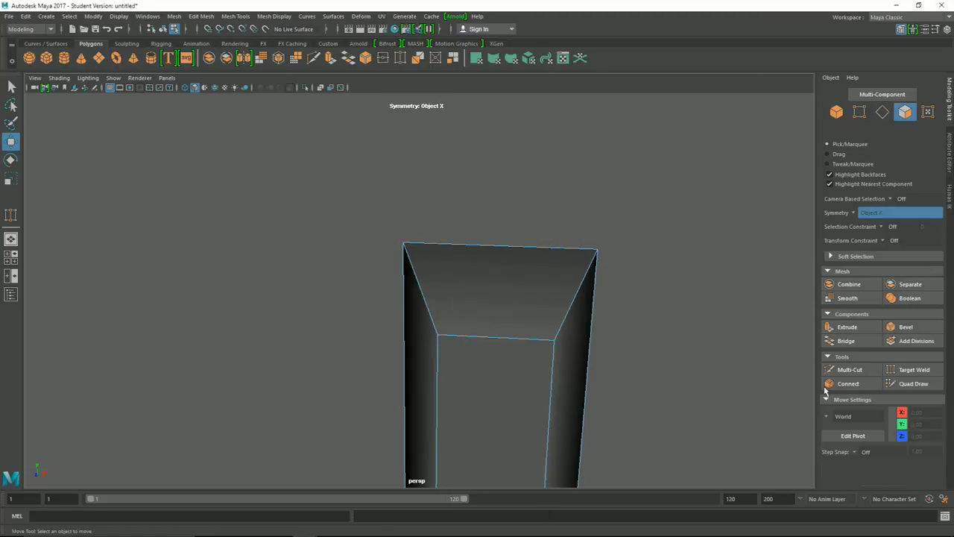
Step: Try a Multi-Cut across the top face with symmetry off, then cancel it
{"action": "left_click", "coordinate": [846, 369]}
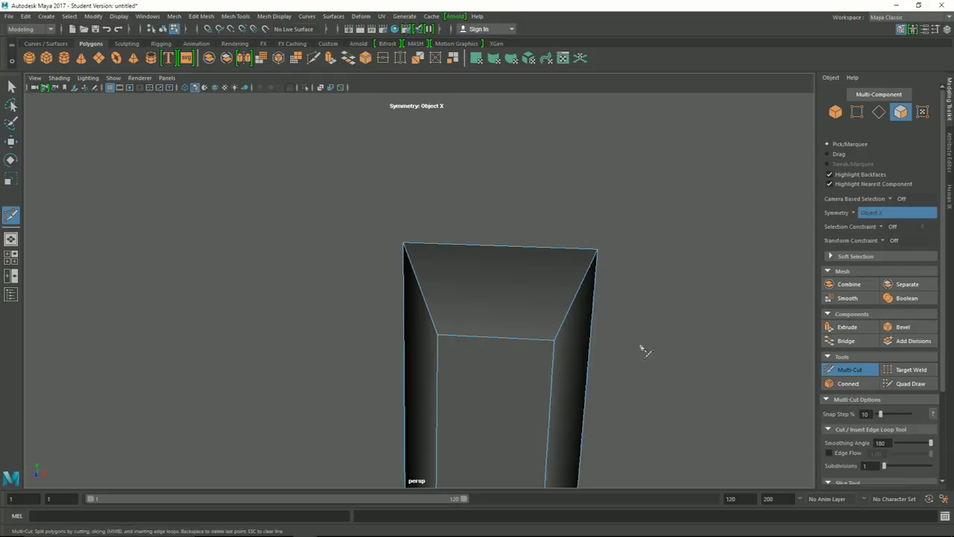
{"action": "left_click", "coordinate": [438, 337]}
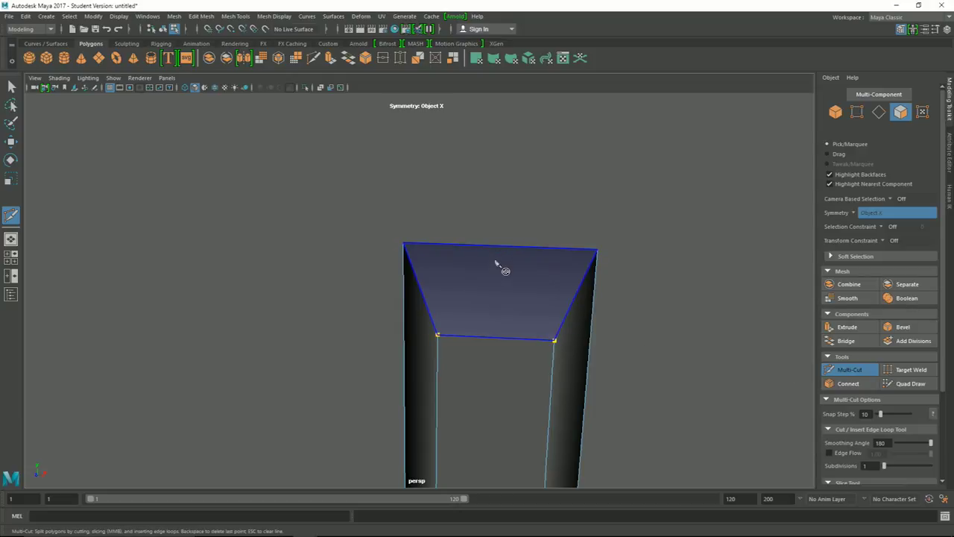
{"action": "left_click", "coordinate": [853, 211]}
{"action": "left_click", "coordinate": [872, 221]}
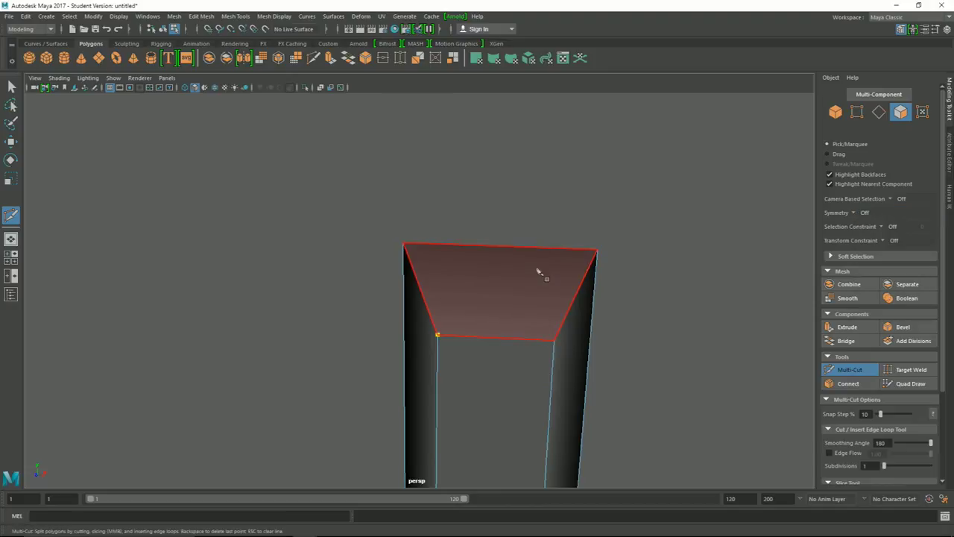
{"action": "left_click", "coordinate": [497, 246]}
{"action": "left_click", "coordinate": [553, 340]}
{"action": "left_click_drag", "start_coordinate": [656, 382], "coordinate": [688, 383], "text": "alt"}
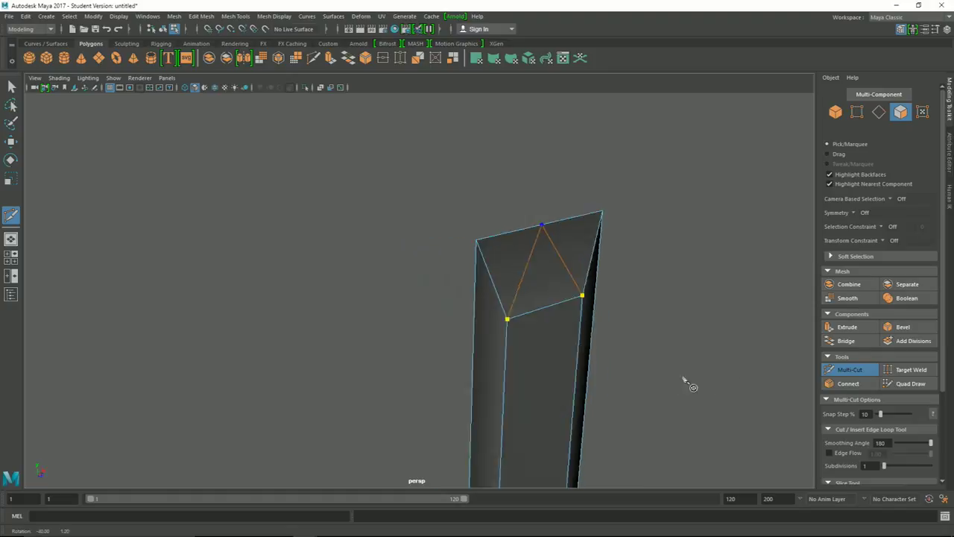
{"action": "mouse_move", "coordinate": [426, 323]}
{"action": "left_mouse_down", "text": "alt"}
{"action": "mouse_move", "coordinate": [619, 377]}
{"action": "mouse_move", "coordinate": [588, 373]}
{"action": "left_mouse_up", "text": "alt"}
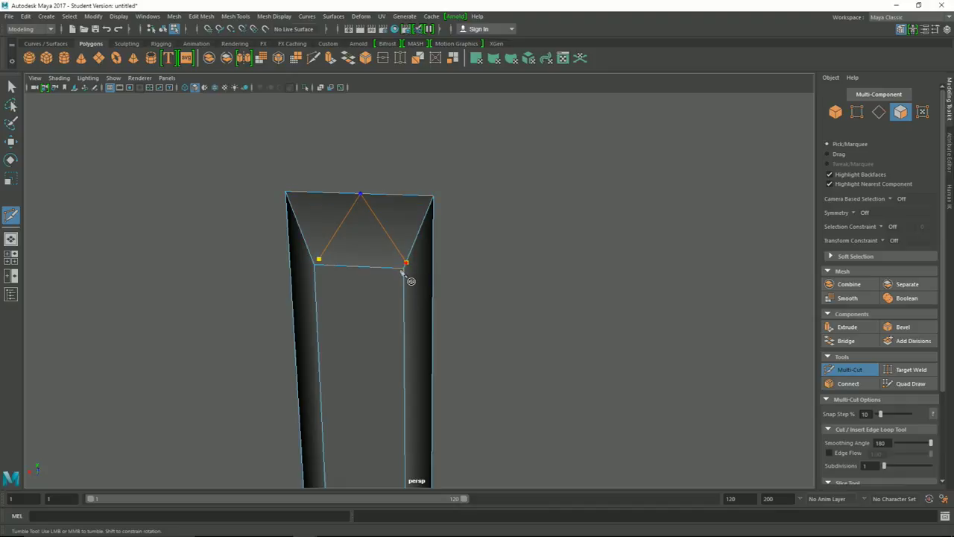
{"action": "mouse_move", "coordinate": [494, 296]}
{"action": "left_mouse_down", "text": "alt"}
{"action": "mouse_move", "coordinate": [542, 291]}
{"action": "mouse_move", "coordinate": [395, 289]}
{"action": "mouse_move", "coordinate": [452, 296]}
{"action": "mouse_move", "coordinate": [445, 301]}
{"action": "left_mouse_up", "text": "alt"}
{"action": "key", "text": "w"}
Step: Cut edges from a top-edge point to both inner corners and select the right triangular face
{"action": "left_click", "coordinate": [846, 370]}
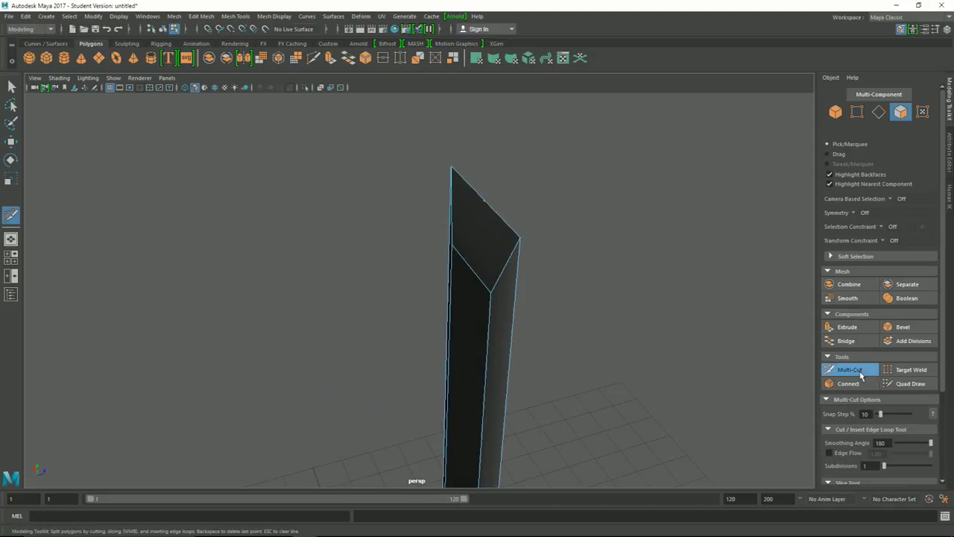
{"action": "left_click", "coordinate": [484, 201]}
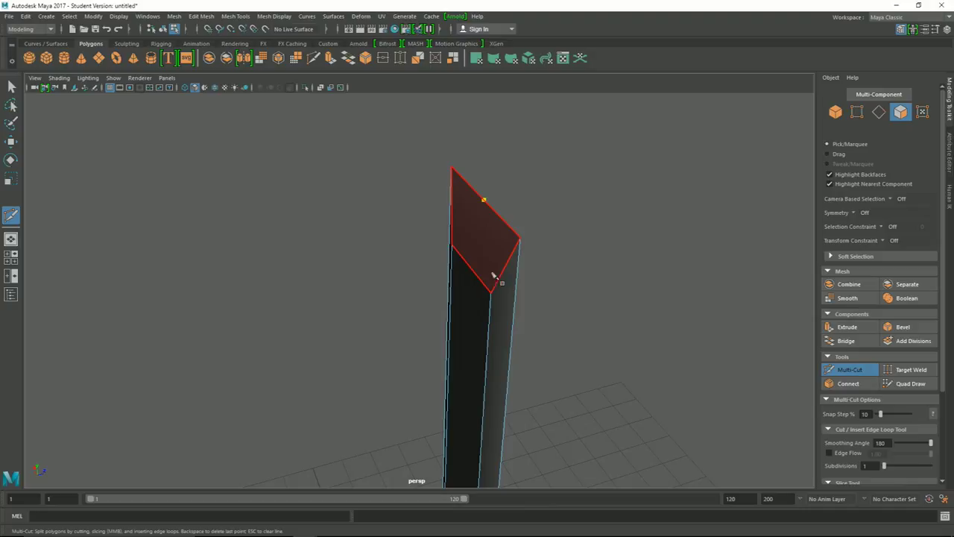
{"action": "left_click", "coordinate": [477, 281]}
{"action": "mouse_move", "coordinate": [477, 281]}
{"action": "left_mouse_down", "text": "alt"}
{"action": "mouse_move", "coordinate": [504, 271]}
{"action": "mouse_move", "coordinate": [421, 261]}
{"action": "left_mouse_up", "text": "alt"}
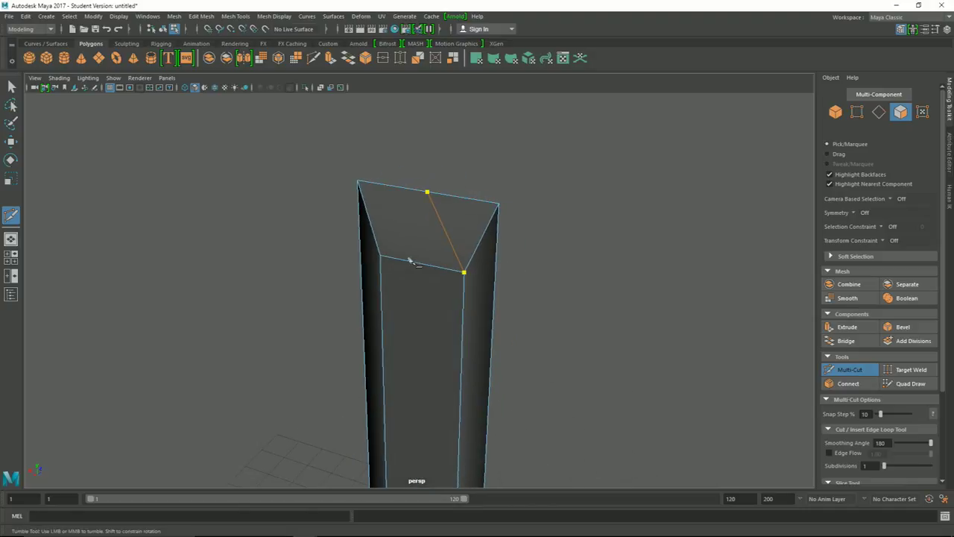
{"action": "key", "text": "w"}
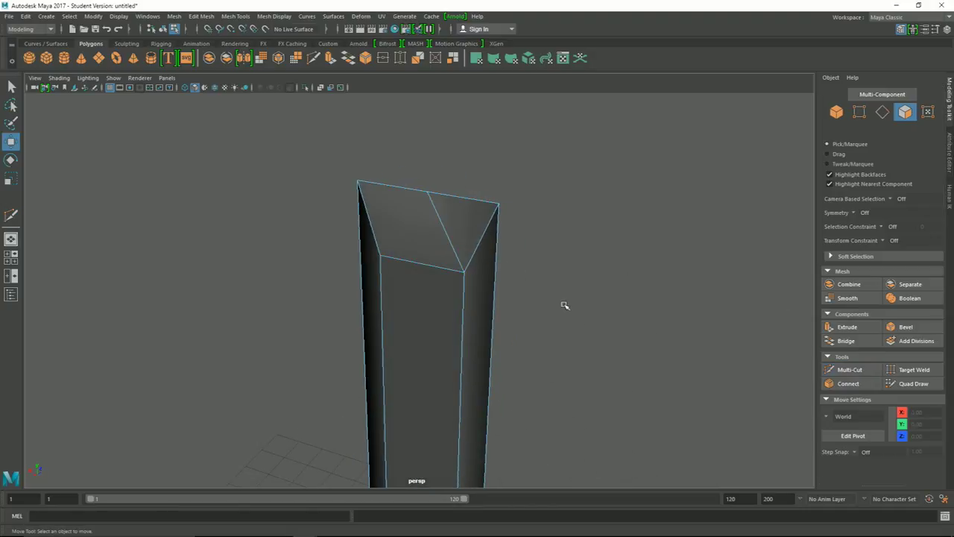
{"action": "left_click", "coordinate": [827, 370]}
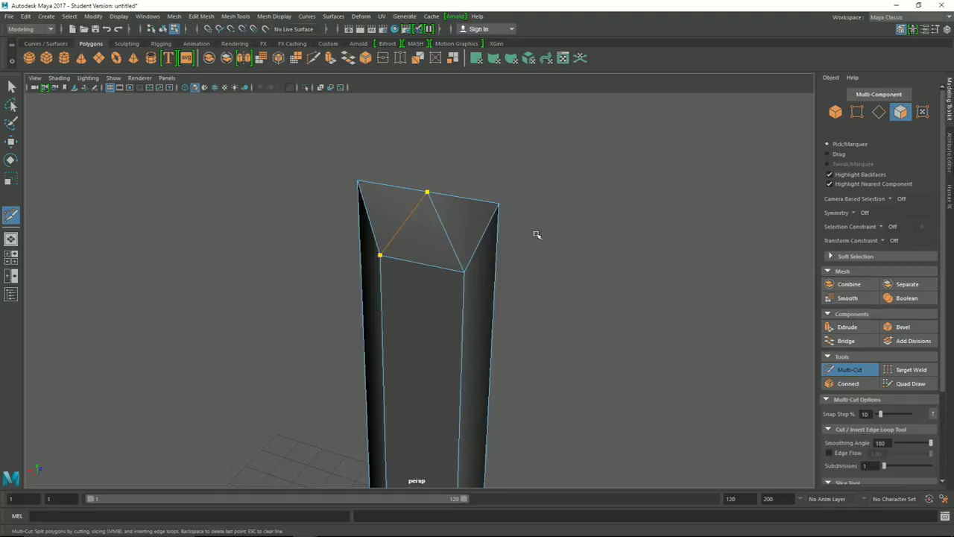
{"action": "key", "text": "w"}
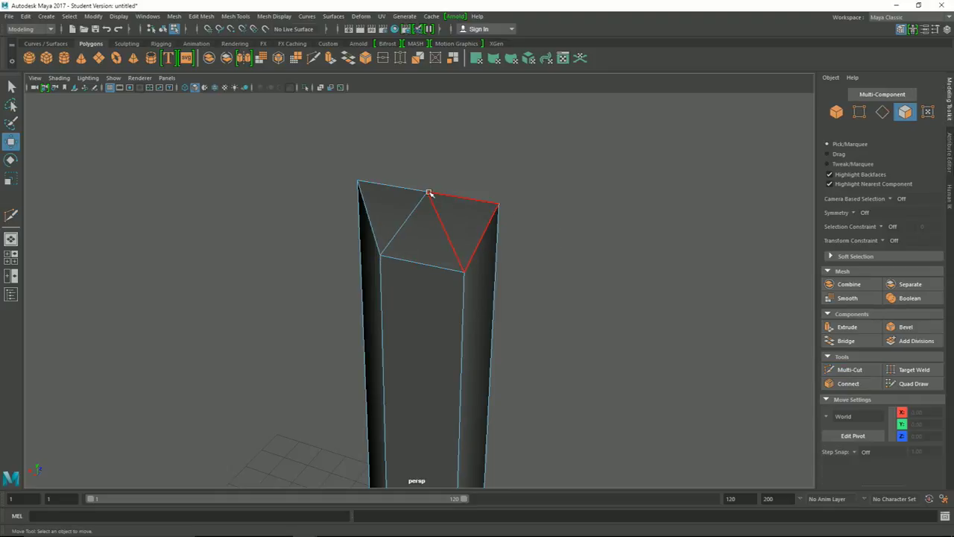
{"action": "left_click", "coordinate": [429, 194]}
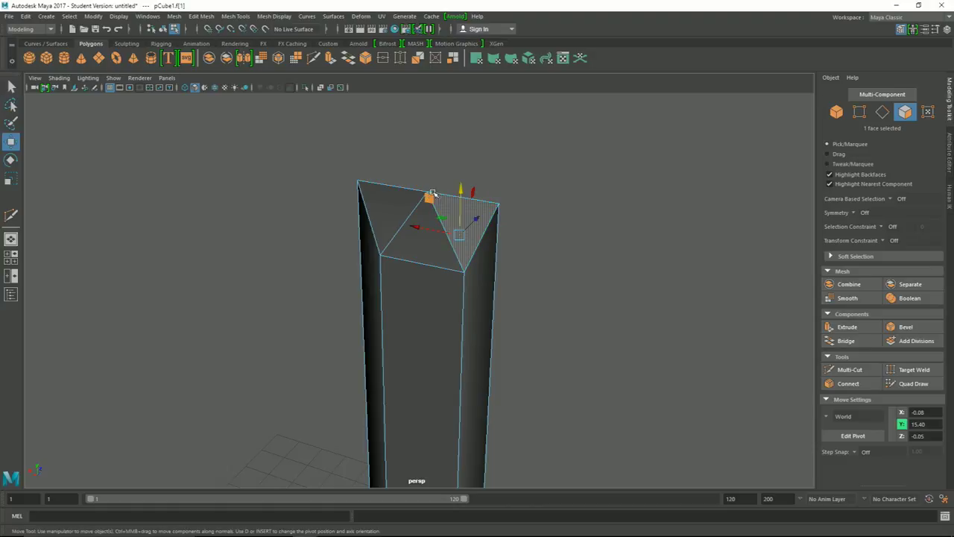
Step: Raise the top-edge vertex to about Y 16.92 to form the pointed tip, then view the whole sword
{"action": "right_click_drag", "start_coordinate": [433, 194], "coordinate": [385, 196]}
{"action": "left_click", "coordinate": [429, 188]}
{"action": "left_click_drag", "start_coordinate": [428, 153], "coordinate": [435, 61]}
{"action": "left_click_drag", "start_coordinate": [440, 74], "coordinate": [549, 246], "text": "alt"}
{"action": "scroll", "coordinate": [623, 299], "scroll_direction": "down", "scroll_amount": 5}
{"action": "scroll", "coordinate": [500, 266], "scroll_direction": "up", "scroll_amount": 4}
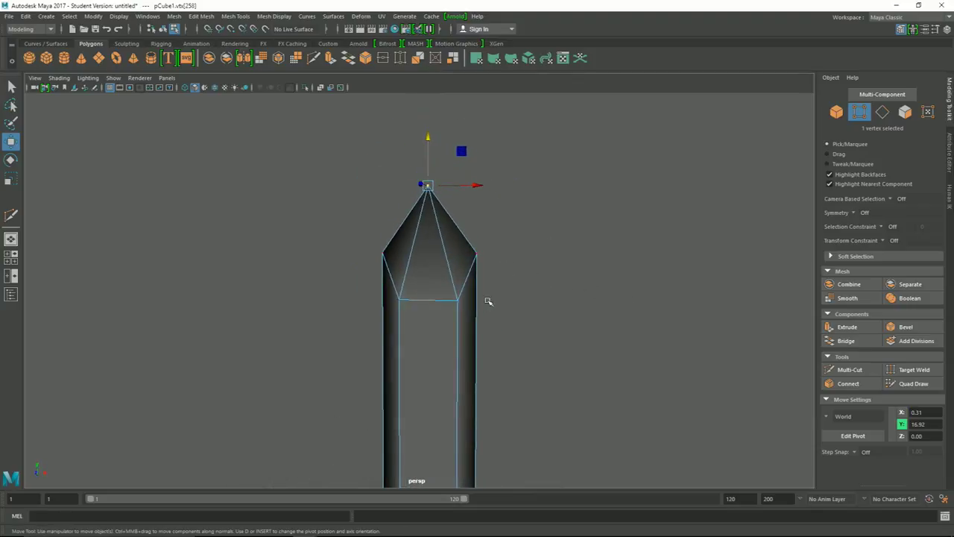
{"action": "scroll", "coordinate": [488, 301], "scroll_direction": "down", "scroll_amount": 3}
{"action": "mouse_move", "coordinate": [498, 296]}
{"action": "left_mouse_down", "text": "alt"}
{"action": "mouse_move", "coordinate": [526, 348]}
{"action": "mouse_move", "coordinate": [534, 219]}
{"action": "left_mouse_up", "text": "alt"}
{"action": "scroll", "coordinate": [549, 302], "scroll_direction": "up", "scroll_amount": 2}
{"action": "left_click_drag", "start_coordinate": [548, 302], "coordinate": [596, 307], "text": "alt"}
{"action": "scroll", "coordinate": [601, 306], "scroll_direction": "up", "scroll_amount": 3}
{"action": "scroll", "coordinate": [652, 313], "scroll_direction": "up", "scroll_amount": 3}
{"action": "left_click_drag", "start_coordinate": [646, 325], "coordinate": [614, 325], "text": "alt"}
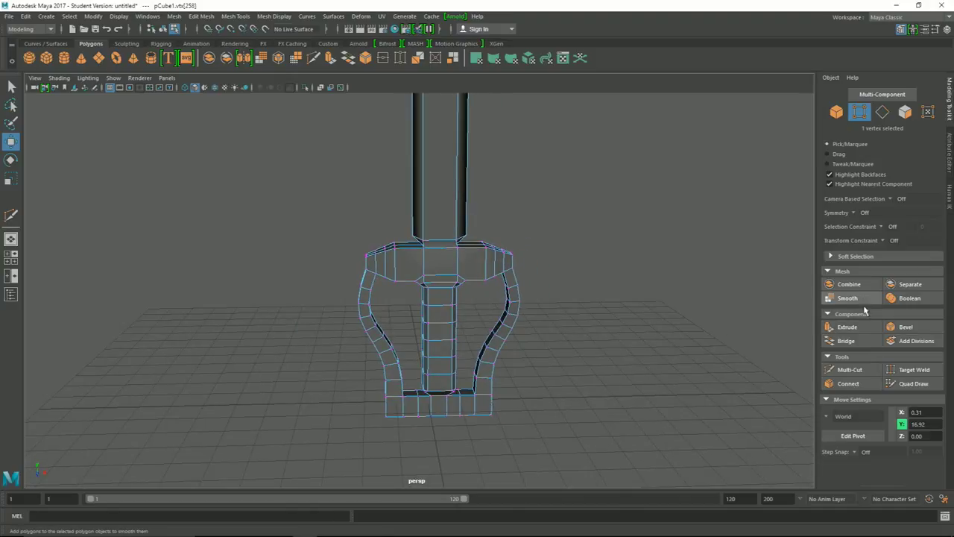
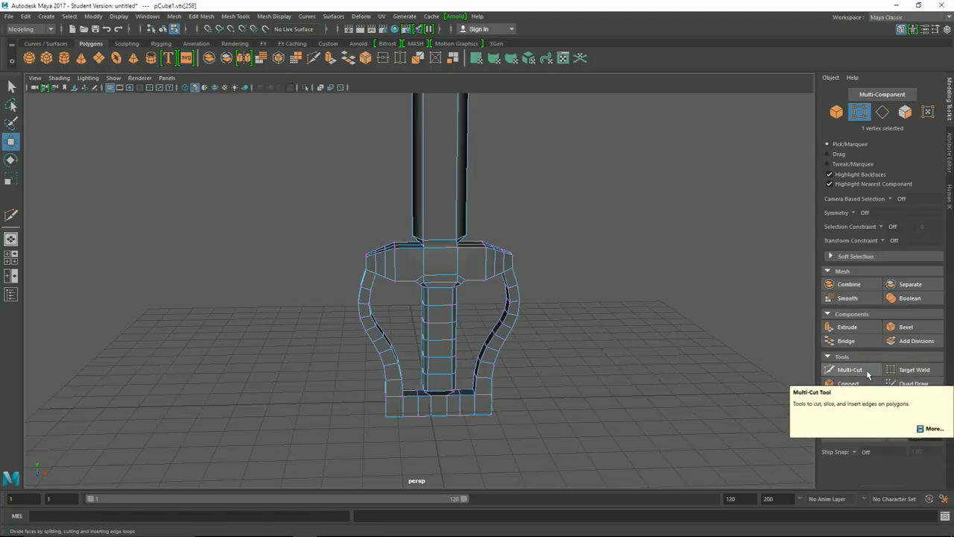
Step: Switch the sword mesh from vertex editing back to Object Mode and leave it unselected
{"action": "scroll", "coordinate": [477, 320], "scroll_direction": "up", "scroll_amount": 3}
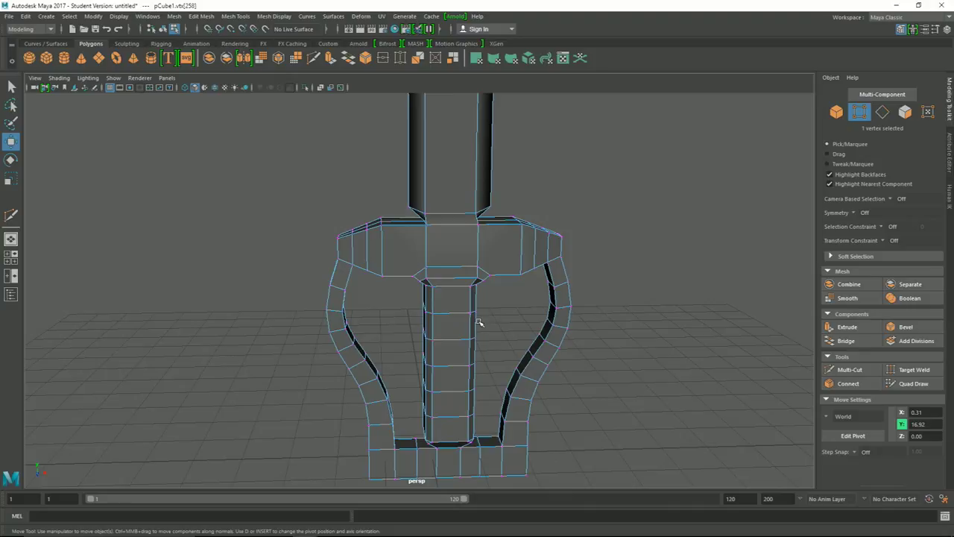
{"action": "mouse_move", "coordinate": [659, 296]}
{"action": "left_mouse_down", "text": "alt"}
{"action": "mouse_move", "coordinate": [602, 296]}
{"action": "mouse_move", "coordinate": [758, 298]}
{"action": "left_mouse_up", "text": "alt"}
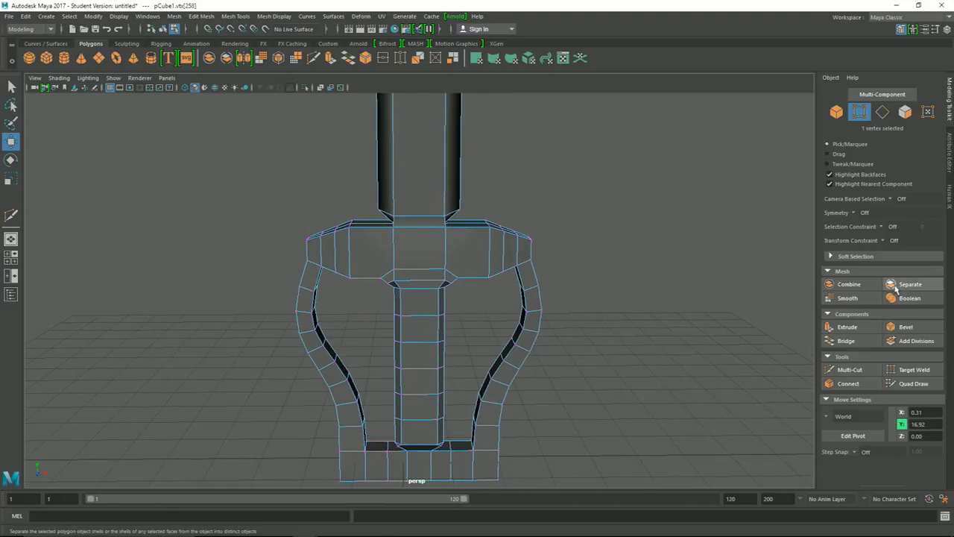
{"action": "scroll", "coordinate": [494, 283], "scroll_direction": "down", "scroll_amount": 3}
{"action": "left_click", "coordinate": [409, 270]}
{"action": "right_click_drag", "start_coordinate": [431, 240], "coordinate": [487, 225]}
{"action": "scroll", "coordinate": [521, 250], "scroll_direction": "down", "scroll_amount": 3}
{"action": "mouse_move", "coordinate": [554, 239]}
{"action": "left_mouse_down", "text": "alt"}
{"action": "mouse_move", "coordinate": [443, 300]}
{"action": "mouse_move", "coordinate": [480, 303]}
{"action": "mouse_move", "coordinate": [432, 302]}
{"action": "left_mouse_up", "text": "alt"}
{"action": "scroll", "coordinate": [450, 305], "scroll_direction": "up", "scroll_amount": 1}
{"action": "left_click", "coordinate": [303, 293]}
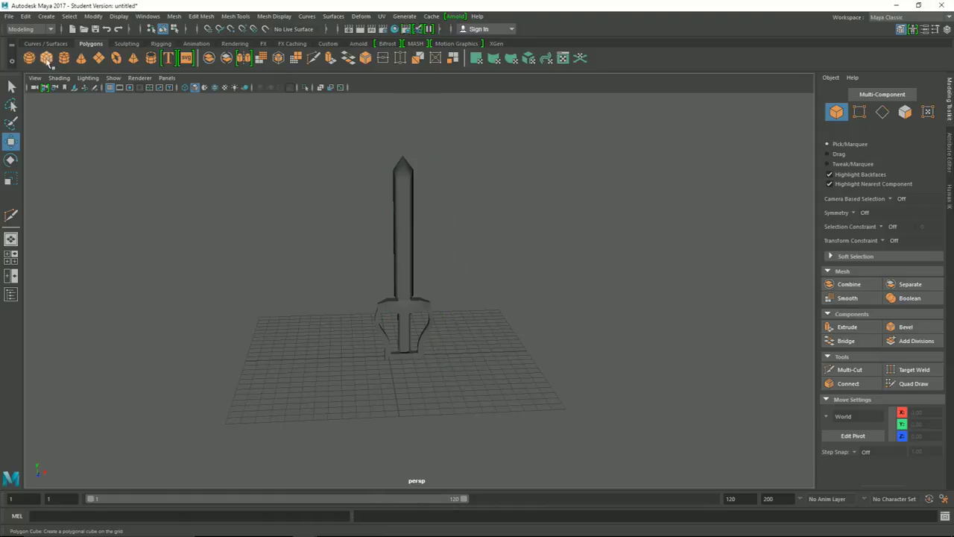
Step: Add a polygon cone, rotate it onto its side and place it against the guard's right end
{"action": "left_click", "coordinate": [396, 359]}
{"action": "mouse_move", "coordinate": [417, 352]}
{"action": "left_mouse_down"}
{"action": "mouse_move", "coordinate": [466, 335]}
{"action": "mouse_move", "coordinate": [468, 290]}
{"action": "left_mouse_up"}
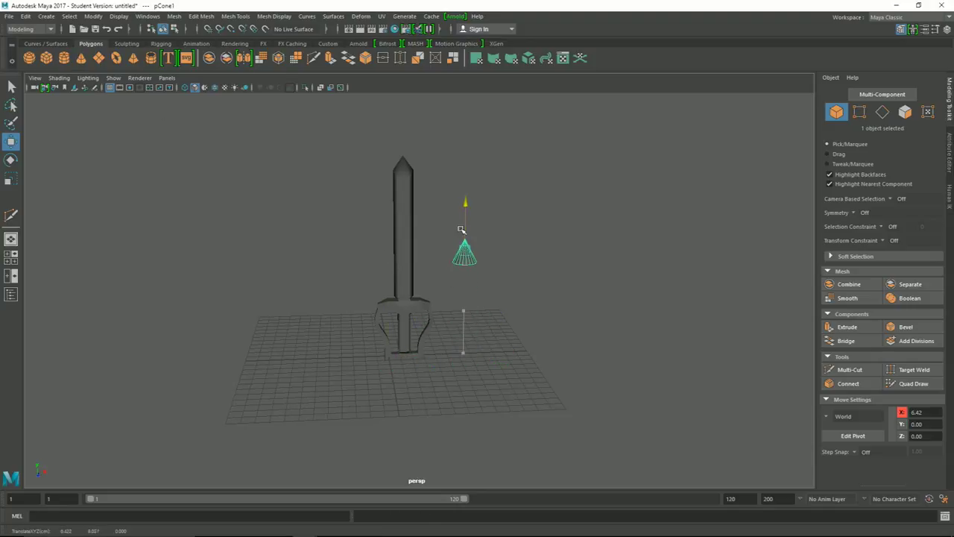
{"action": "key", "text": "e"}
{"action": "mouse_move", "coordinate": [502, 276]}
{"action": "left_mouse_down"}
{"action": "mouse_move", "coordinate": [538, 359]}
{"action": "mouse_move", "coordinate": [536, 383]}
{"action": "left_mouse_up"}
{"action": "key", "text": "w"}
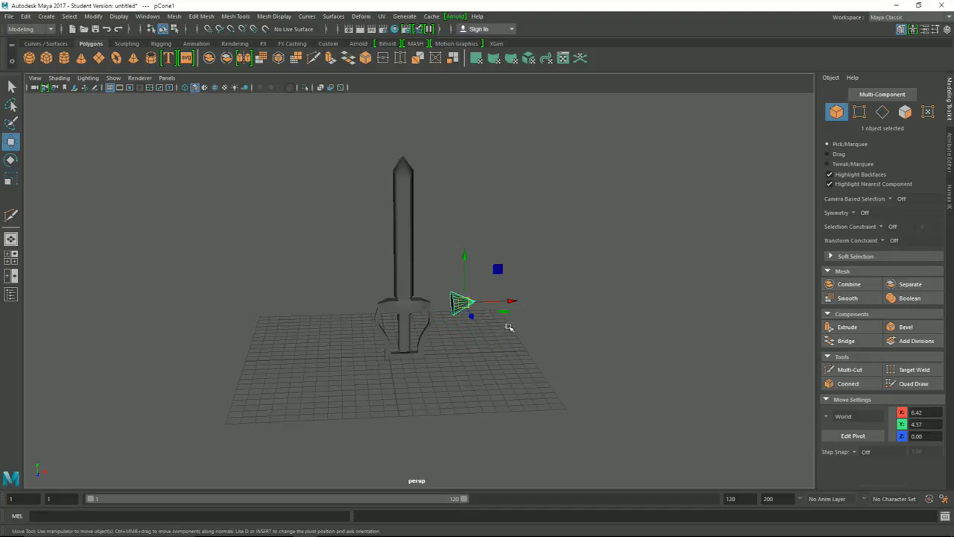
{"action": "left_click_drag", "start_coordinate": [499, 302], "coordinate": [474, 302]}
Step: Select both the sword and the cone and combine them into one mesh
{"action": "left_click", "coordinate": [481, 366]}
{"action": "left_click", "coordinate": [416, 301]}
{"action": "left_click", "coordinate": [441, 300]}
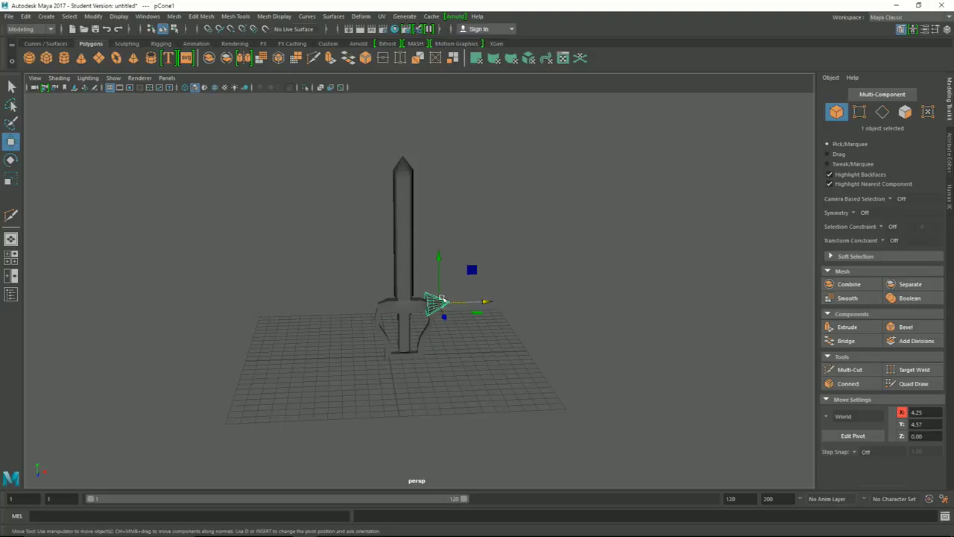
{"action": "left_click_drag", "start_coordinate": [612, 177], "coordinate": [249, 412]}
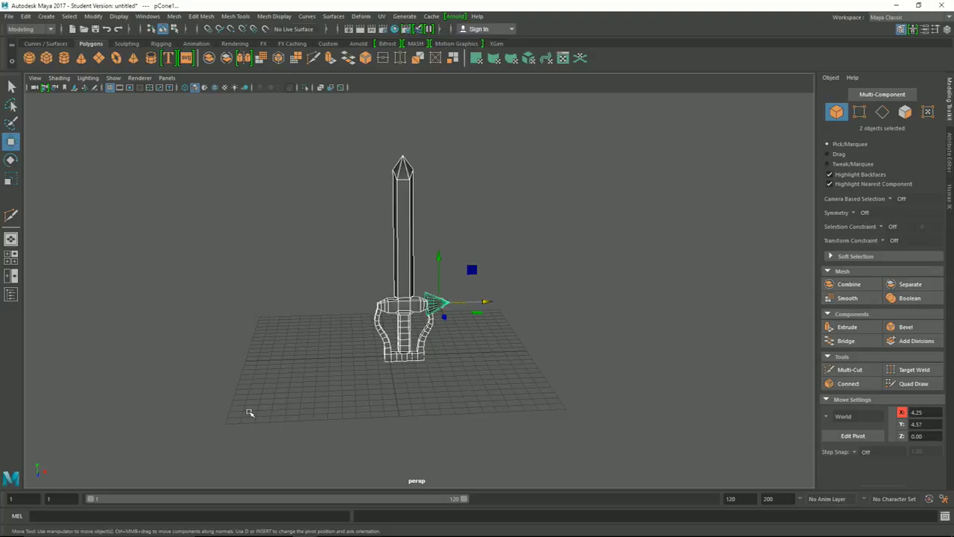
{"action": "left_click", "coordinate": [848, 284]}
Step: Separate the combined mesh back into polySurface1 and polySurface2
{"action": "left_click", "coordinate": [381, 384]}
{"action": "left_click", "coordinate": [385, 304]}
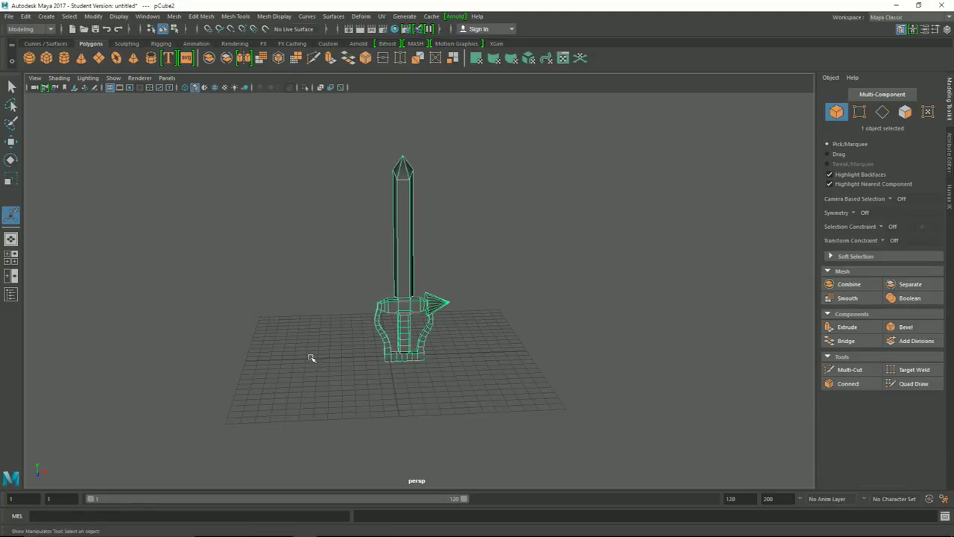
{"action": "scroll", "coordinate": [373, 368], "scroll_direction": "up", "scroll_amount": 3}
{"action": "left_click_drag", "start_coordinate": [375, 351], "coordinate": [530, 341], "text": "alt"}
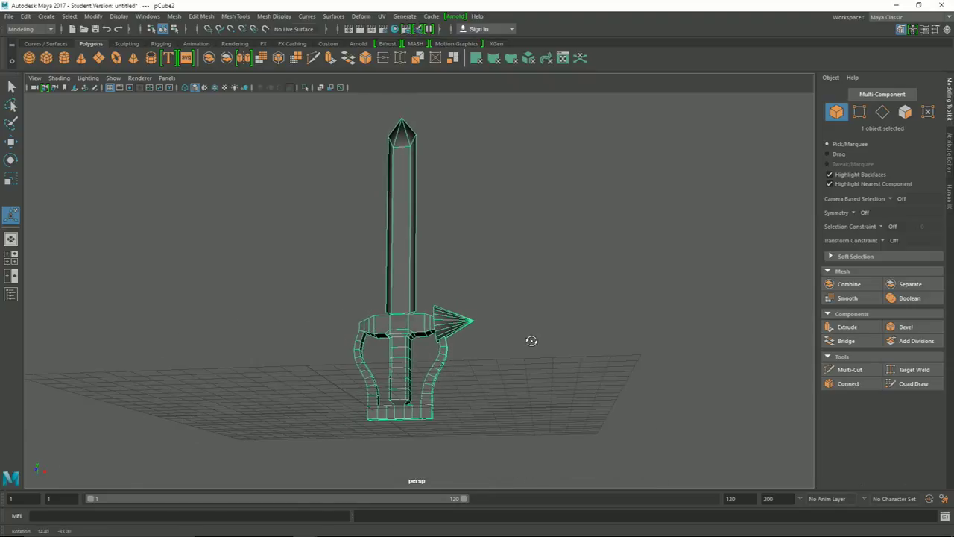
{"action": "scroll", "coordinate": [504, 366], "scroll_direction": "down", "scroll_amount": 2}
{"action": "scroll", "coordinate": [522, 343], "scroll_direction": "down", "scroll_amount": 2}
{"action": "left_click", "coordinate": [528, 323]}
{"action": "left_click_drag", "start_coordinate": [589, 180], "coordinate": [351, 357]}
{"action": "left_click", "coordinate": [909, 284]}
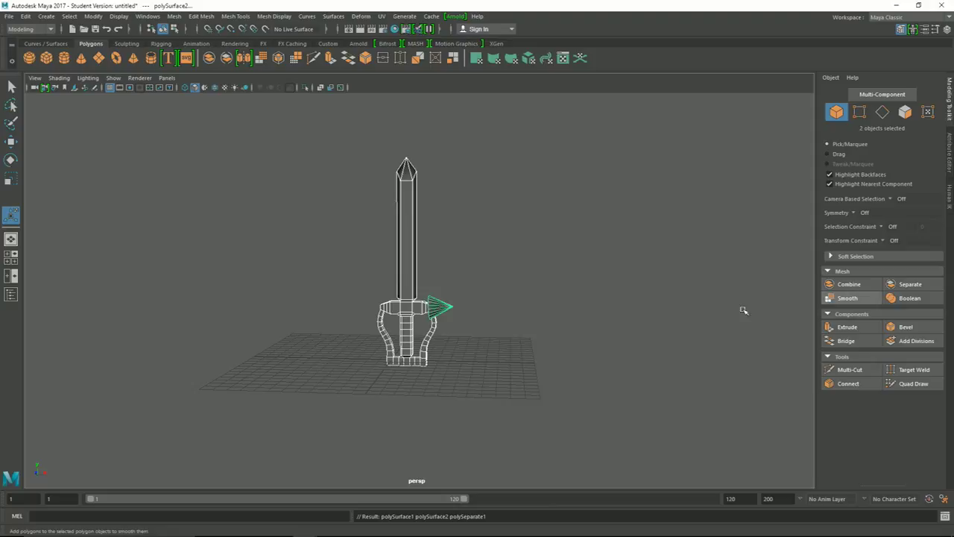
Step: Move the separated cone piece to the right, away from the guard
{"action": "left_click", "coordinate": [451, 357]}
{"action": "left_click", "coordinate": [443, 316]}
{"action": "key", "text": "w"}
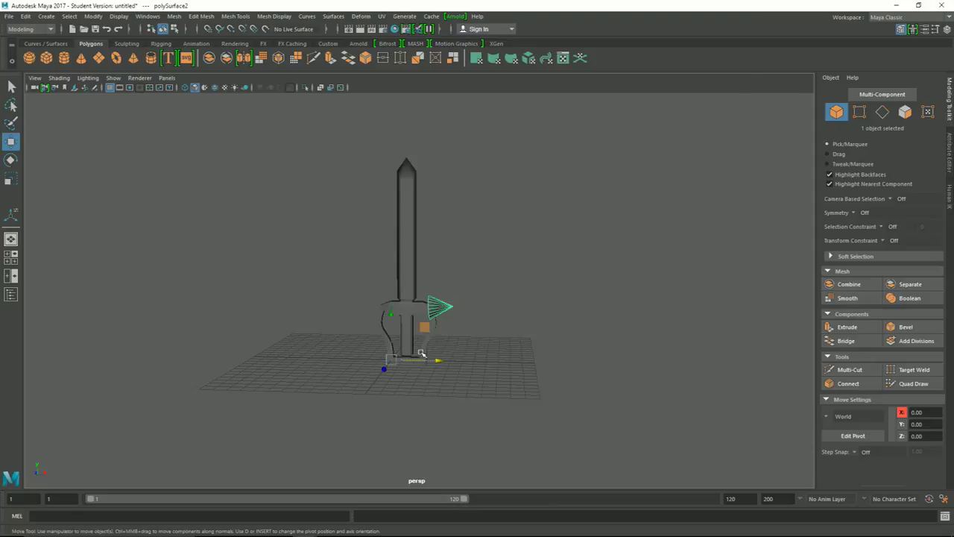
{"action": "left_click_drag", "start_coordinate": [424, 360], "coordinate": [502, 361]}
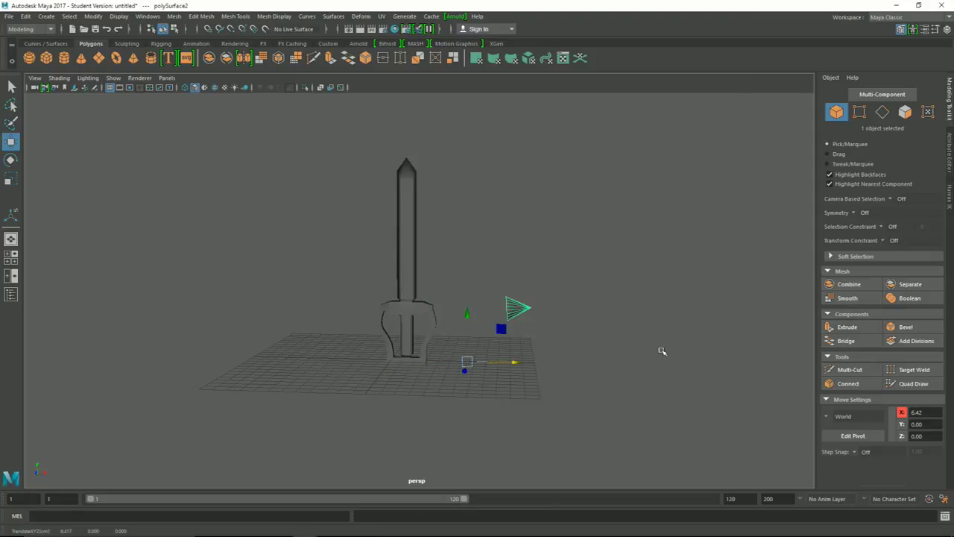
{"action": "left_click", "coordinate": [661, 351]}
Step: Select the sword in mixed component mode at its tip and undo the two most recent edits
{"action": "scroll", "coordinate": [552, 394], "scroll_direction": "up", "scroll_amount": 1}
{"action": "scroll", "coordinate": [467, 386], "scroll_direction": "up", "scroll_amount": 3}
{"action": "scroll", "coordinate": [565, 340], "scroll_direction": "up", "scroll_amount": 3}
{"action": "scroll", "coordinate": [565, 339], "scroll_direction": "up", "scroll_amount": 1}
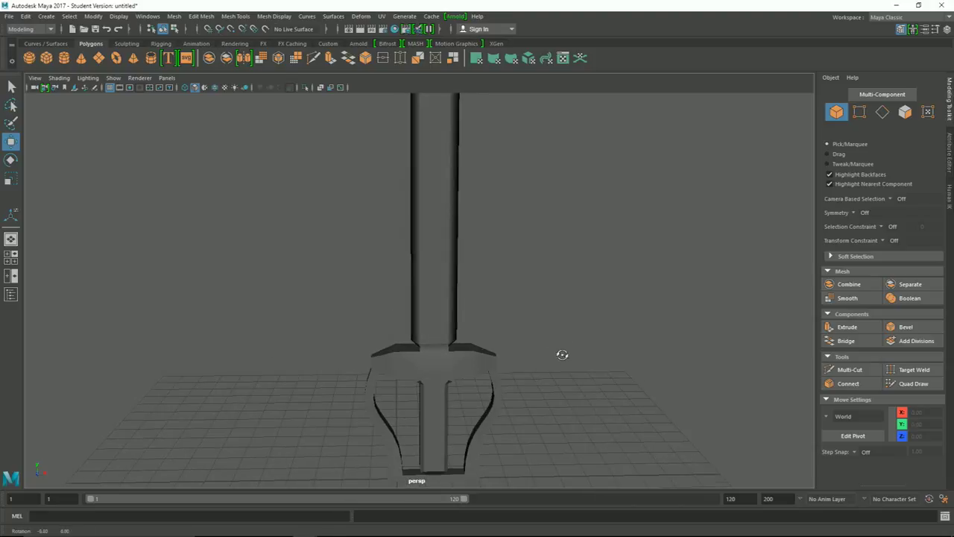
{"action": "left_click", "coordinate": [451, 350]}
{"action": "scroll", "coordinate": [453, 310], "scroll_direction": "up", "scroll_amount": 2}
{"action": "right_click_drag", "start_coordinate": [455, 240], "coordinate": [479, 233]}
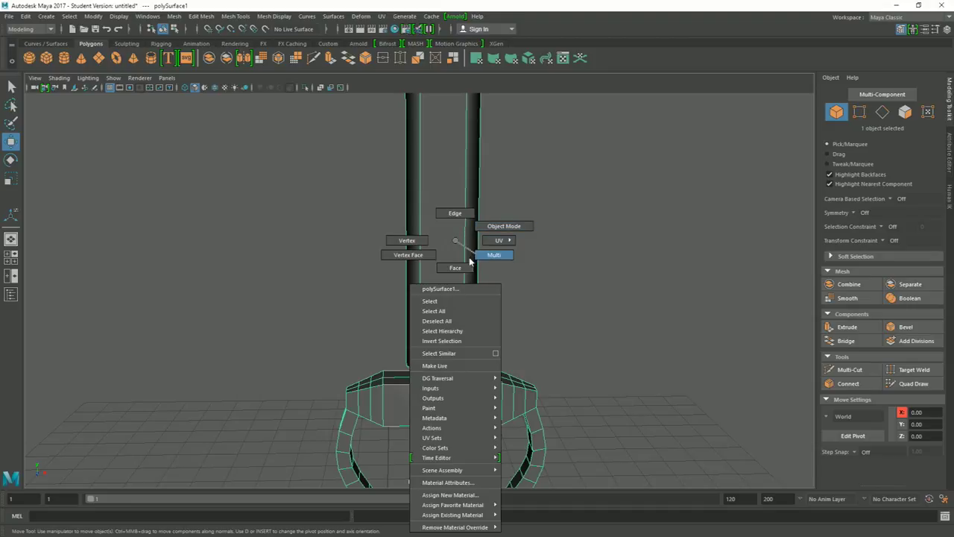
{"action": "right_click_drag", "start_coordinate": [475, 225], "coordinate": [493, 254]}
{"action": "mouse_move", "coordinate": [491, 228]}
{"action": "middle_mouse_down", "text": "alt"}
{"action": "mouse_move", "coordinate": [503, 456]}
{"action": "mouse_move", "coordinate": [505, 383]}
{"action": "middle_mouse_up", "text": "alt"}
{"action": "key", "text": "ctrl+z"}
{"action": "key", "text": "ctrl+z"}
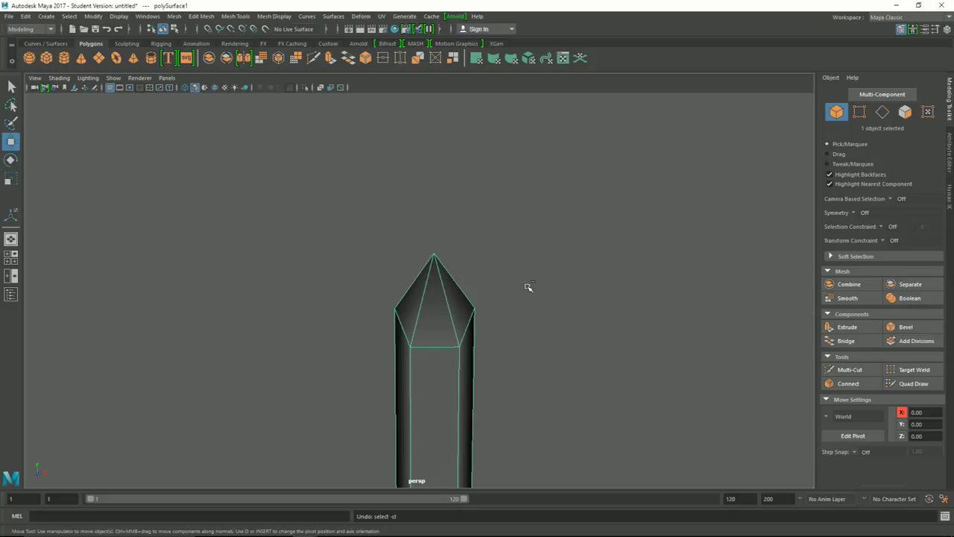
{"action": "key", "text": "ctrl+z"}
{"action": "key", "text": "ctrl+z"}
{"action": "key", "text": "ctrl+z"}
{"action": "key", "text": "ctrl+z"}
{"action": "key", "text": "ctrl+z"}
{"action": "middle_click_drag", "start_coordinate": [486, 310], "coordinate": [449, 335], "text": "alt"}
{"action": "left_click_drag", "start_coordinate": [485, 266], "coordinate": [421, 317]}
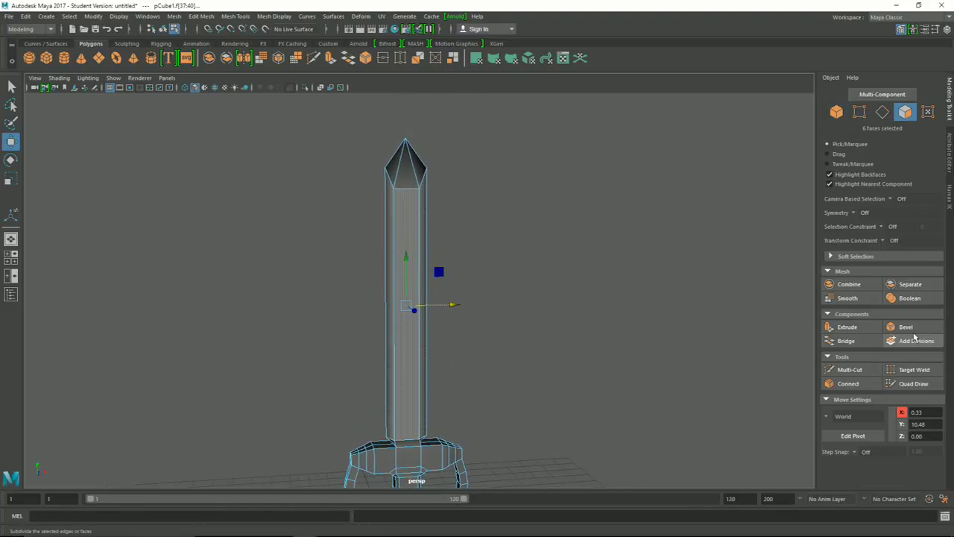
{"action": "left_click", "coordinate": [916, 341]}
{"action": "mouse_move", "coordinate": [485, 358]}
{"action": "left_mouse_down", "text": "alt"}
{"action": "mouse_move", "coordinate": [702, 358]}
{"action": "mouse_move", "coordinate": [600, 343]}
{"action": "mouse_move", "coordinate": [645, 405]}
{"action": "left_mouse_up", "text": "alt"}
{"action": "mouse_move", "coordinate": [674, 209]}
{"action": "middle_mouse_down"}
{"action": "mouse_move", "coordinate": [697, 210]}
{"action": "mouse_move", "coordinate": [684, 209]}
{"action": "middle_mouse_up"}
{"action": "key", "text": "ctrl+z"}
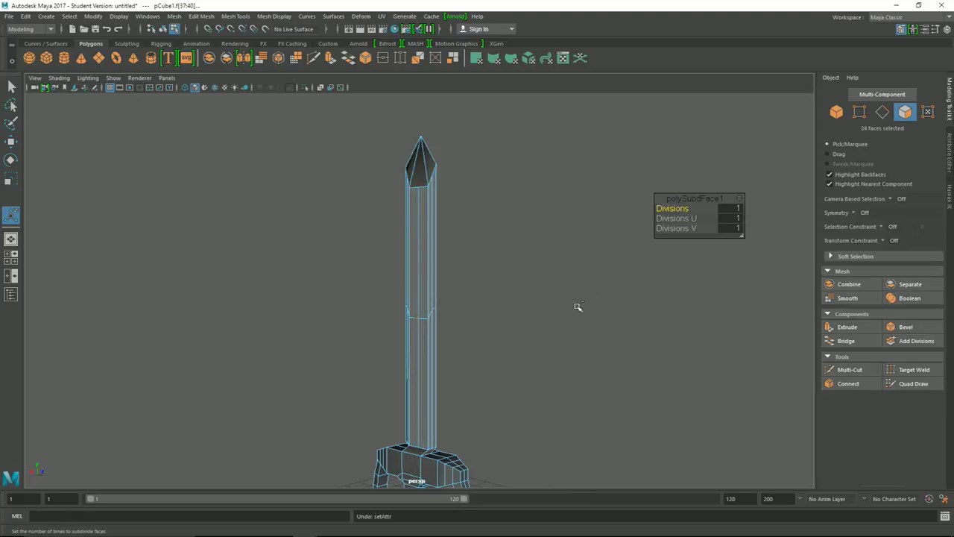
{"action": "key", "text": "ctrl+z"}
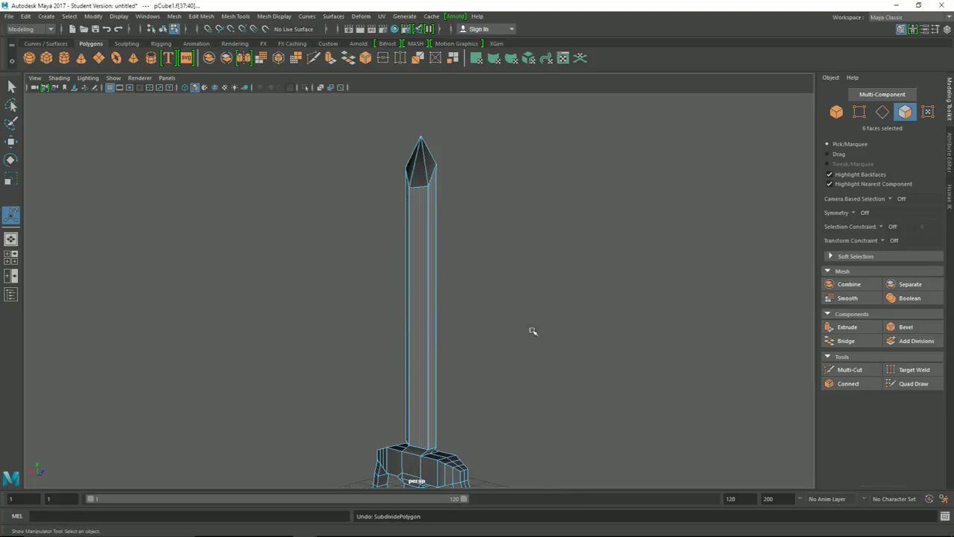
{"action": "scroll", "coordinate": [548, 322], "scroll_direction": "up", "scroll_amount": 3}
{"action": "scroll", "coordinate": [517, 345], "scroll_direction": "up", "scroll_amount": 1}
{"action": "scroll", "coordinate": [532, 345], "scroll_direction": "up", "scroll_amount": 2}
{"action": "scroll", "coordinate": [571, 341], "scroll_direction": "up", "scroll_amount": 1}
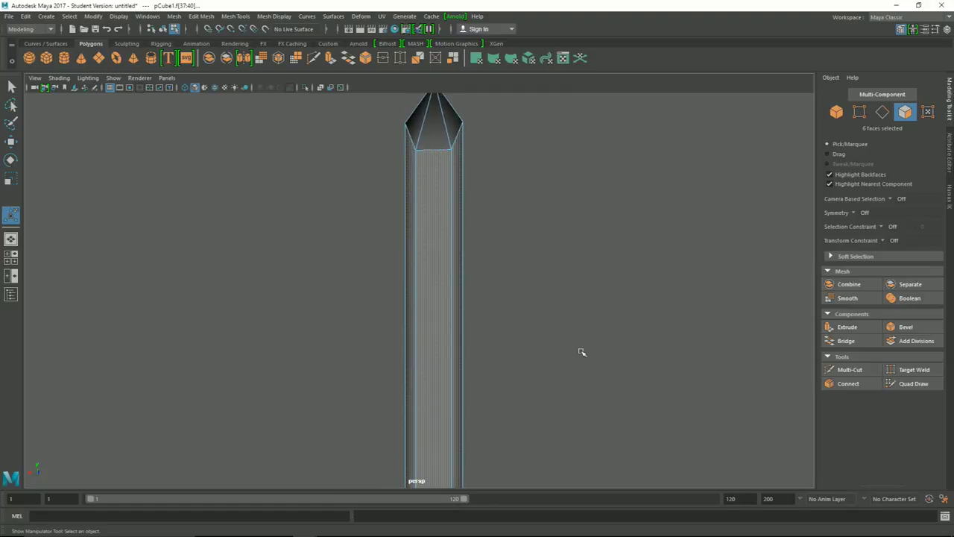
{"action": "scroll", "coordinate": [580, 352], "scroll_direction": "down", "scroll_amount": 3}
{"action": "scroll", "coordinate": [574, 353], "scroll_direction": "down", "scroll_amount": 1}
{"action": "left_click", "coordinate": [575, 376]}
{"action": "key", "text": "w"}
{"action": "scroll", "coordinate": [559, 375], "scroll_direction": "up", "scroll_amount": 2}
{"action": "scroll", "coordinate": [529, 380], "scroll_direction": "down", "scroll_amount": 2}
{"action": "mouse_move", "coordinate": [529, 394]}
{"action": "left_mouse_down", "text": "alt"}
{"action": "mouse_move", "coordinate": [545, 400]}
{"action": "mouse_move", "coordinate": [549, 330]}
{"action": "mouse_move", "coordinate": [553, 364]}
{"action": "left_mouse_up", "text": "alt"}
{"action": "scroll", "coordinate": [542, 399], "scroll_direction": "up", "scroll_amount": 2}
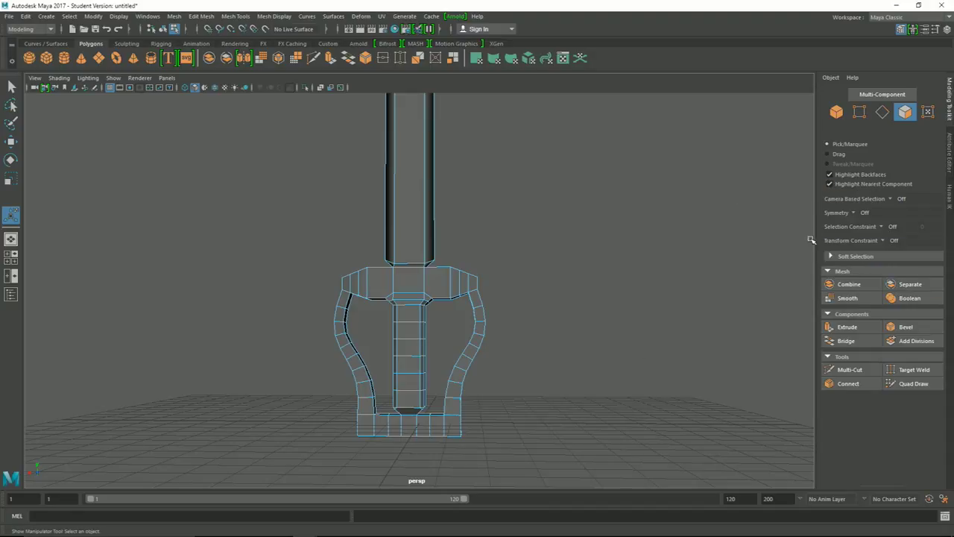
Step: Expand the Soft Selection settings and switch the guard mesh to edge selection
{"action": "left_click", "coordinate": [830, 256]}
{"action": "mouse_move", "coordinate": [716, 323]}
{"action": "left_mouse_down", "text": "alt"}
{"action": "mouse_move", "coordinate": [571, 302]}
{"action": "mouse_move", "coordinate": [583, 296]}
{"action": "mouse_move", "coordinate": [519, 313]}
{"action": "left_mouse_up", "text": "alt"}
{"action": "right_click", "coordinate": [427, 240]}
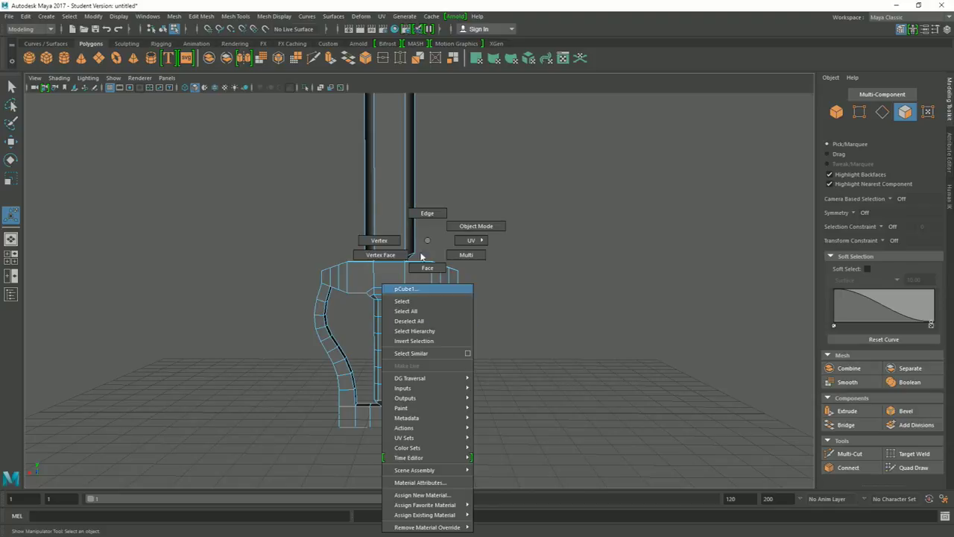
{"action": "left_click", "coordinate": [427, 213]}
{"action": "scroll", "coordinate": [522, 347], "scroll_direction": "up", "scroll_amount": 2}
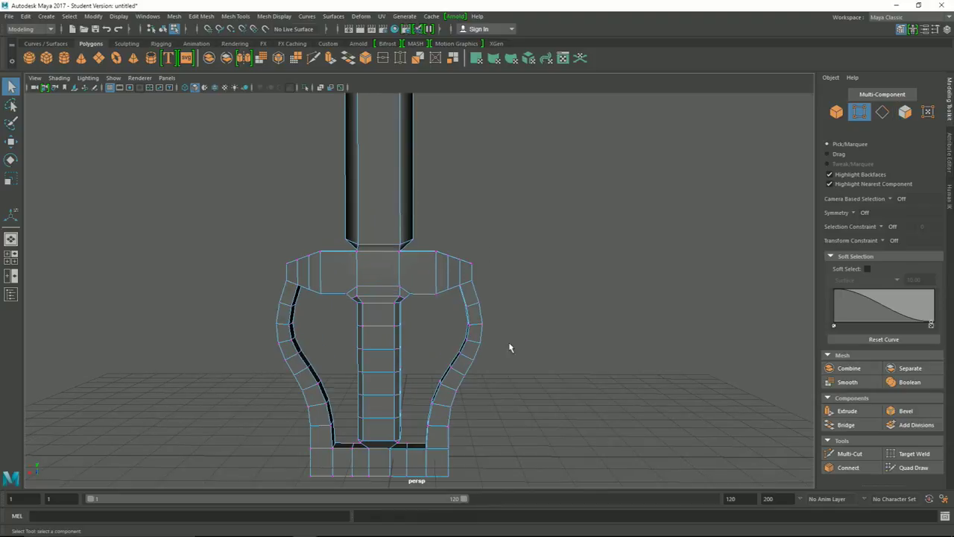
{"action": "left_click_drag", "start_coordinate": [485, 342], "coordinate": [473, 315], "text": "alt"}
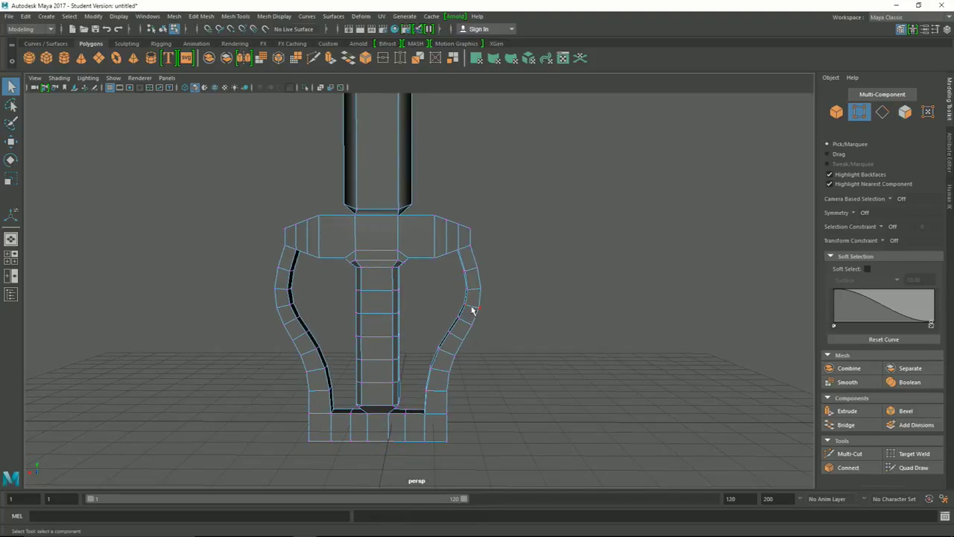
{"action": "right_click", "coordinate": [472, 240]}
{"action": "left_click", "coordinate": [472, 214]}
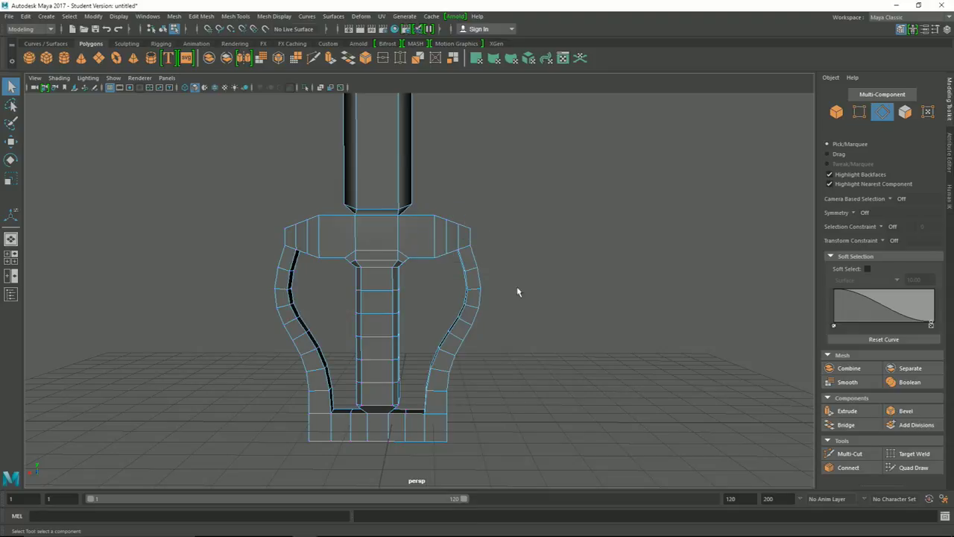
{"action": "scroll", "coordinate": [520, 339], "scroll_direction": "up", "scroll_amount": 2}
Step: Set Symmetry to Object X and select an edge loop on the guard
{"action": "left_click", "coordinate": [850, 214]}
{"action": "left_click", "coordinate": [866, 227]}
{"action": "left_click_drag", "start_coordinate": [557, 400], "coordinate": [521, 284], "text": "alt"}
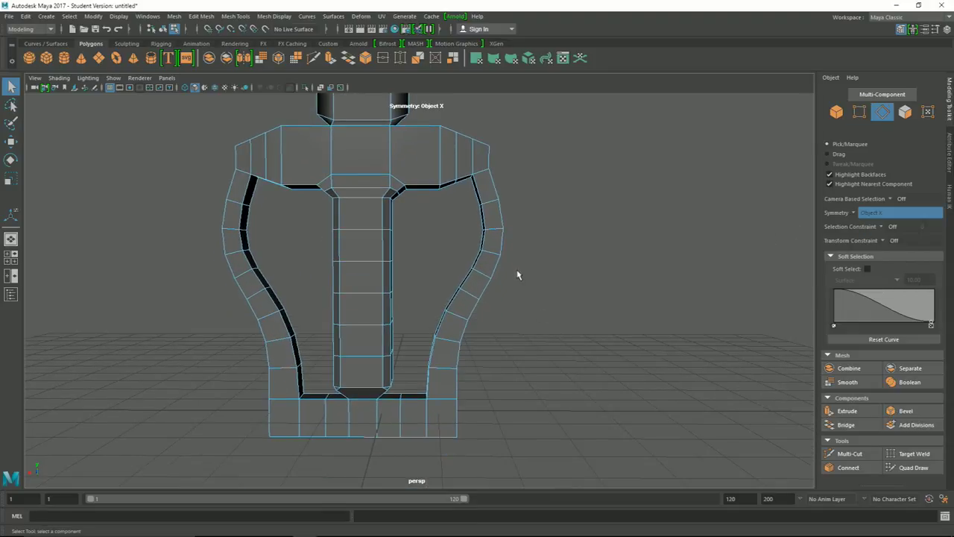
{"action": "left_click", "coordinate": [492, 255]}
{"action": "mouse_move", "coordinate": [512, 267]}
{"action": "left_mouse_down", "text": "alt"}
{"action": "mouse_move", "coordinate": [536, 290]}
{"action": "mouse_move", "coordinate": [517, 286]}
{"action": "mouse_move", "coordinate": [606, 315]}
{"action": "mouse_move", "coordinate": [678, 320]}
{"action": "mouse_move", "coordinate": [564, 309]}
{"action": "mouse_move", "coordinate": [607, 260]}
{"action": "left_mouse_up", "text": "alt"}
{"action": "left_click", "coordinate": [520, 287]}
{"action": "left_click", "coordinate": [462, 253]}
Step: Try moving the guard's side edge loops outward, then undo back to the earlier guard shape
{"action": "key", "text": "w"}
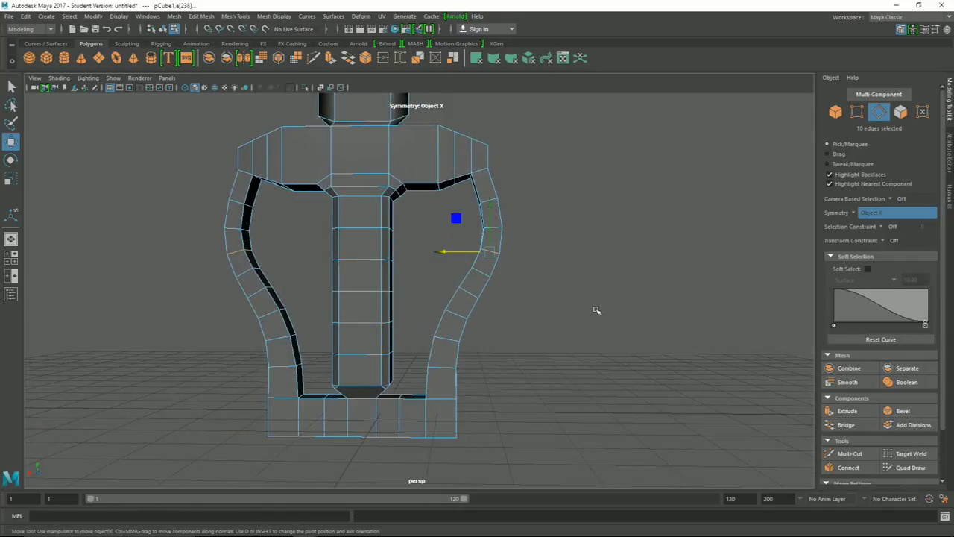
{"action": "left_click_drag", "start_coordinate": [596, 304], "coordinate": [602, 339], "text": "alt"}
{"action": "left_click_drag", "start_coordinate": [457, 255], "coordinate": [456, 257]}
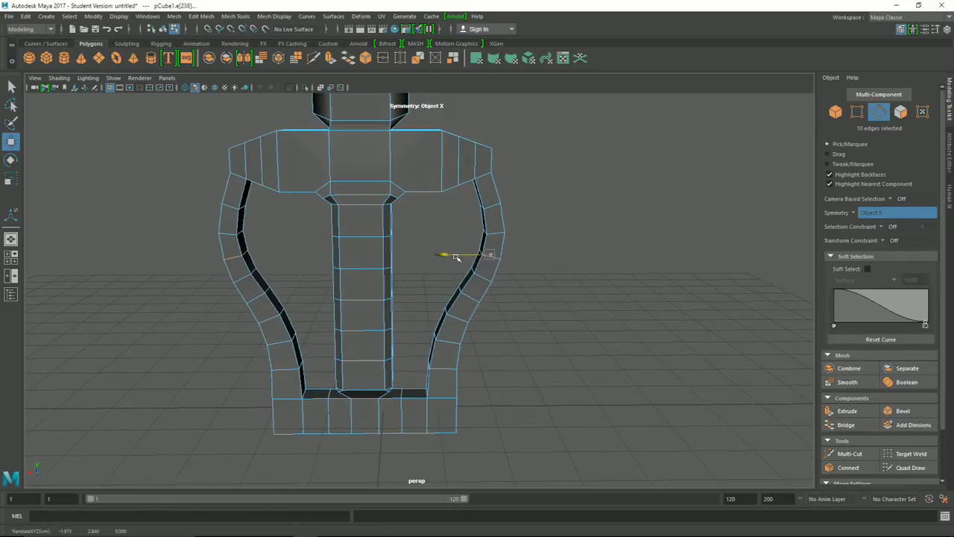
{"action": "key", "text": "ctrl+z"}
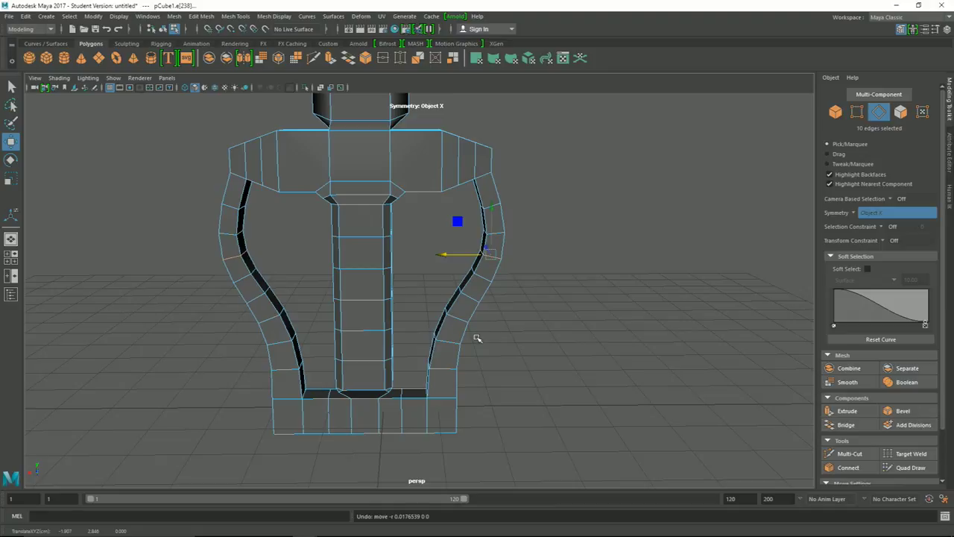
{"action": "double_click", "coordinate": [446, 344]}
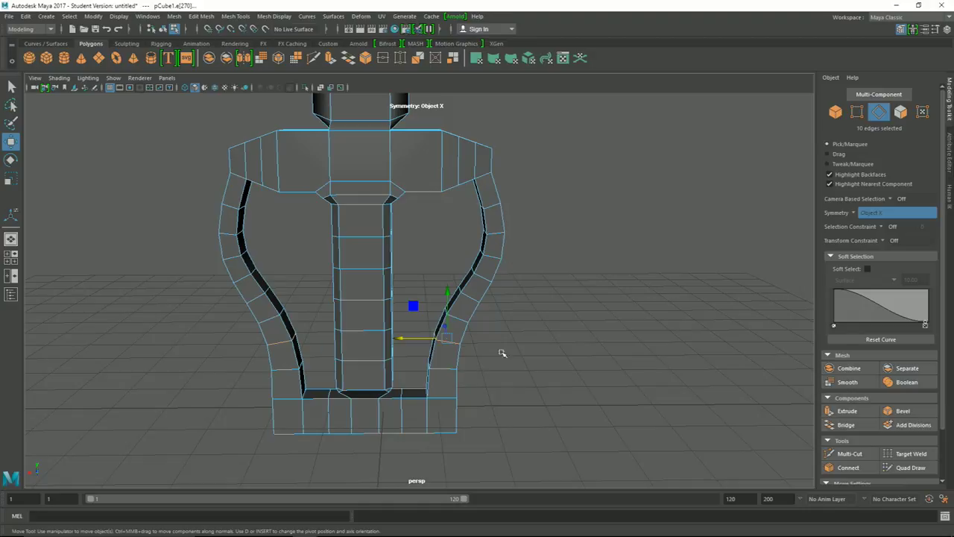
{"action": "mouse_move", "coordinate": [415, 340]}
{"action": "left_mouse_down"}
{"action": "mouse_move", "coordinate": [458, 317]}
{"action": "mouse_move", "coordinate": [421, 297]}
{"action": "left_mouse_up"}
{"action": "double_click", "coordinate": [469, 295]}
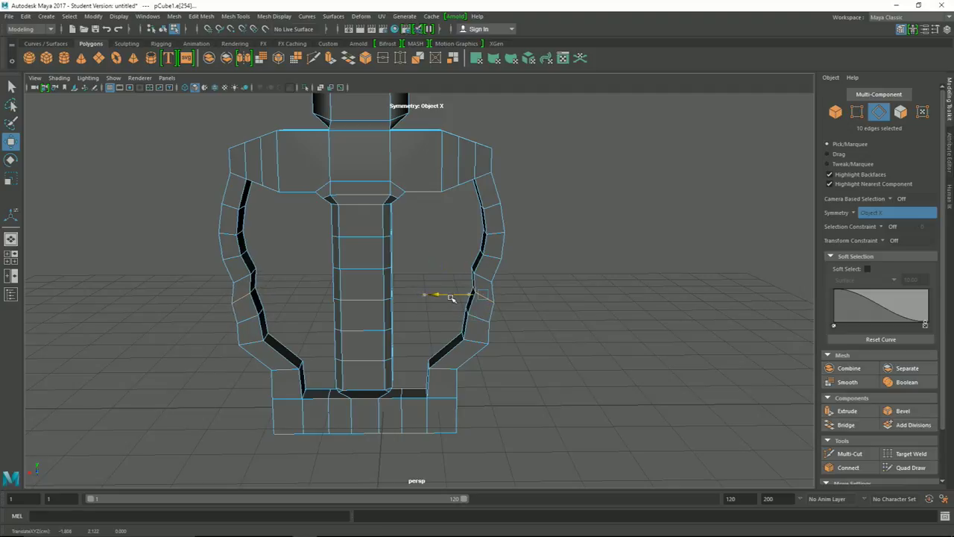
{"action": "key", "text": "ctrl+z"}
{"action": "key", "text": "ctrl+z"}
{"action": "key", "text": "ctrl+z"}
{"action": "key", "text": "ctrl+z"}
{"action": "key", "text": "ctrl+z"}
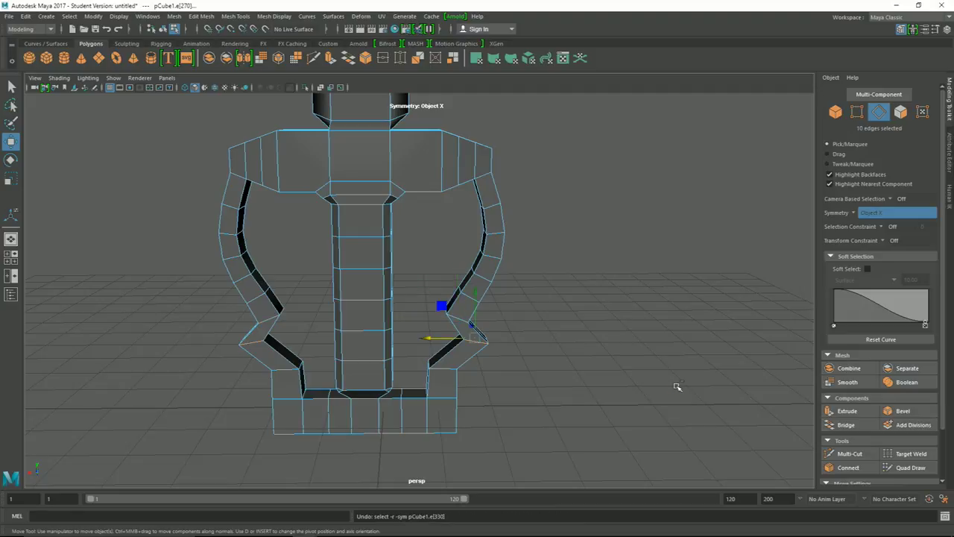
{"action": "key", "text": "ctrl+z"}
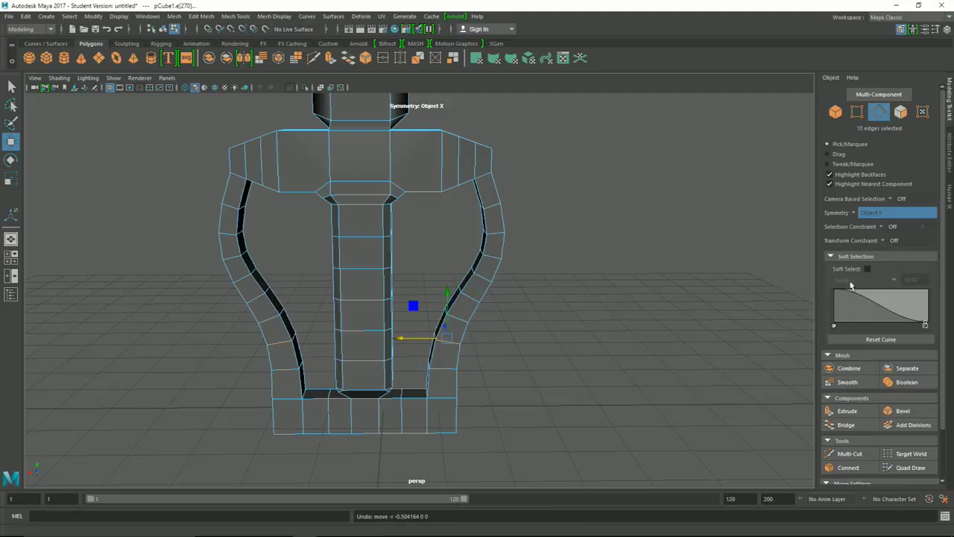
Step: Turn on Soft Select and test a soft-falloff move of the guard sides, undoing it
{"action": "left_click", "coordinate": [866, 269]}
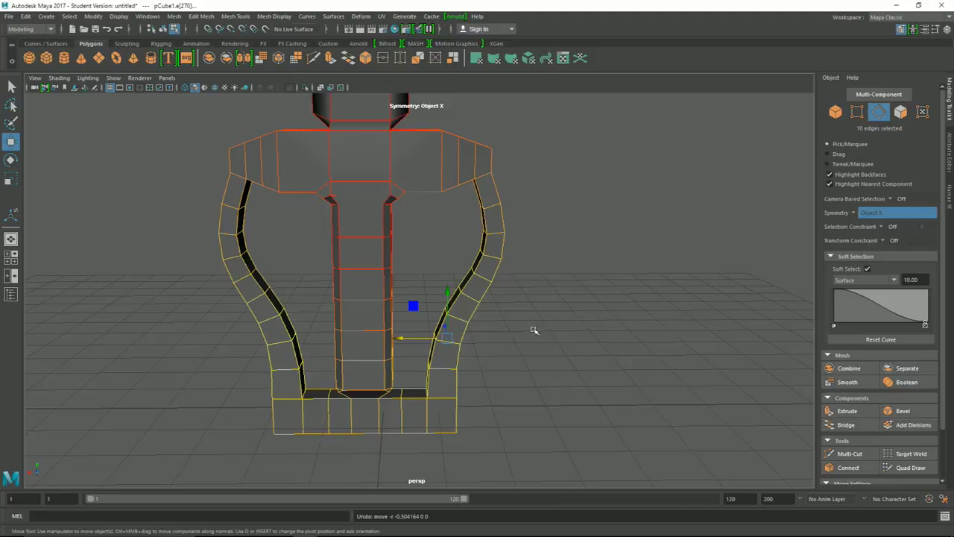
{"action": "left_click_drag", "start_coordinate": [419, 340], "coordinate": [434, 340]}
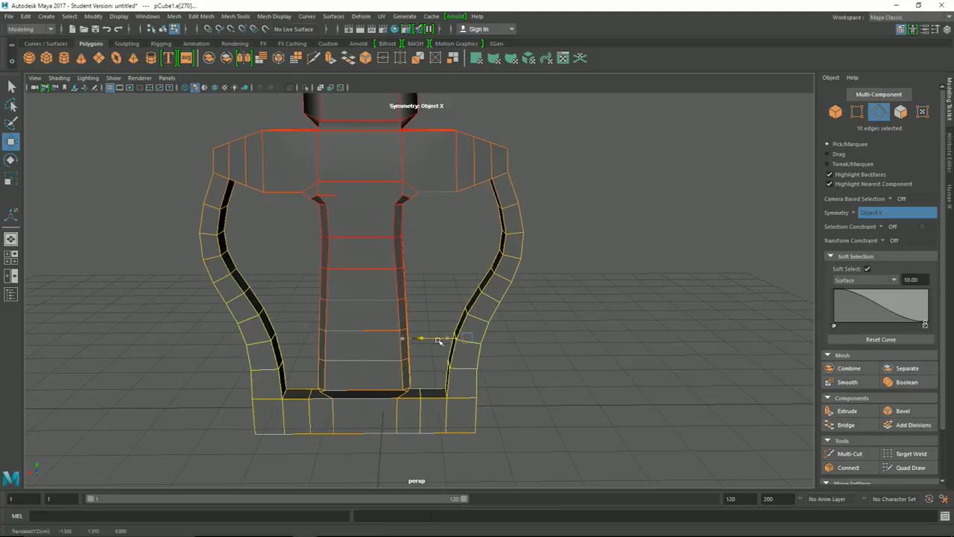
{"action": "key", "text": "ctrl+z"}
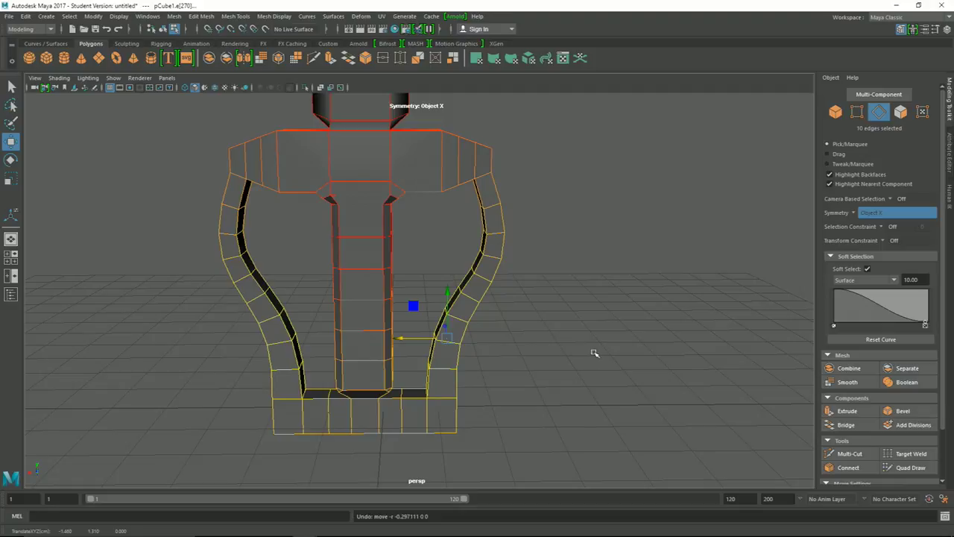
Step: Test Volume falloff at a 5.00 radius on the side edges, then undo the move
{"action": "left_click", "coordinate": [895, 281]}
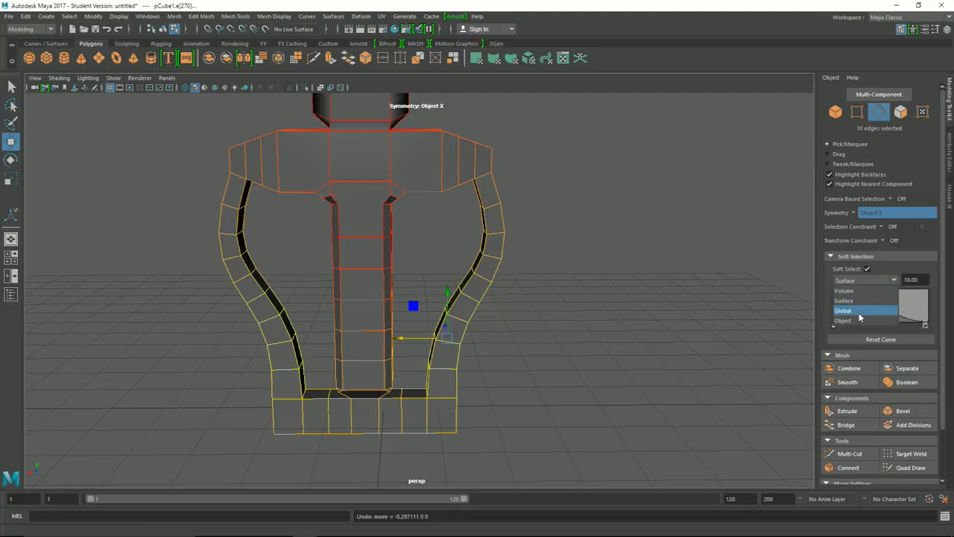
{"action": "left_click", "coordinate": [864, 290]}
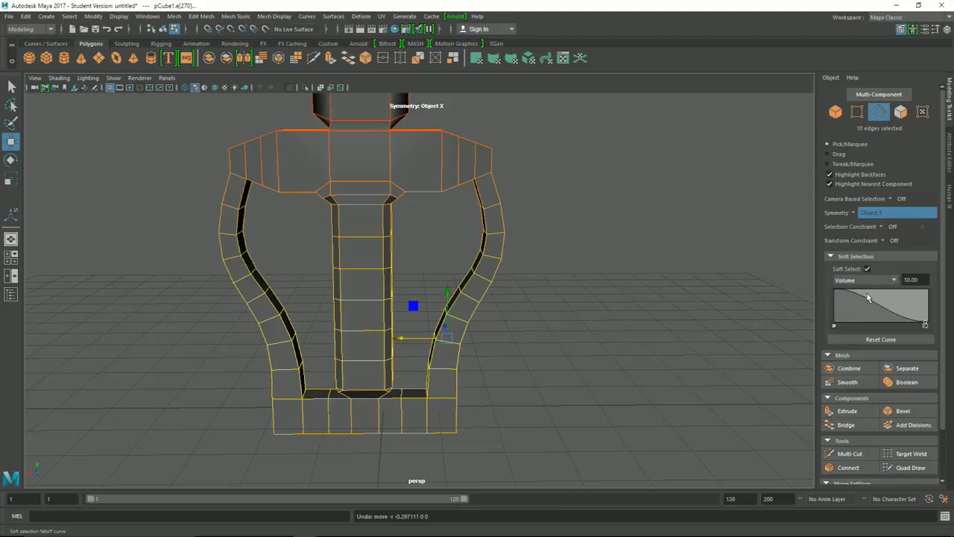
{"action": "left_click_drag", "start_coordinate": [408, 340], "coordinate": [402, 339]}
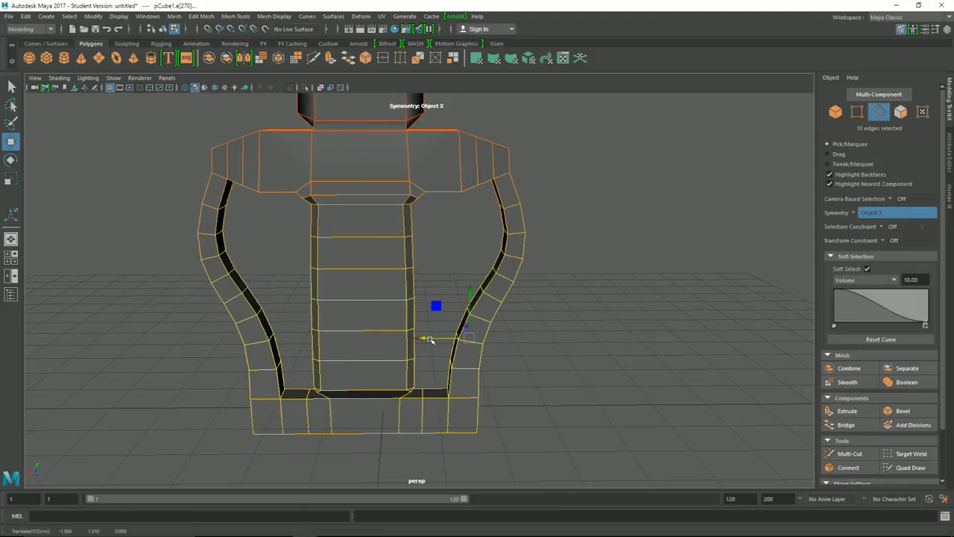
{"action": "left_click", "coordinate": [903, 280]}
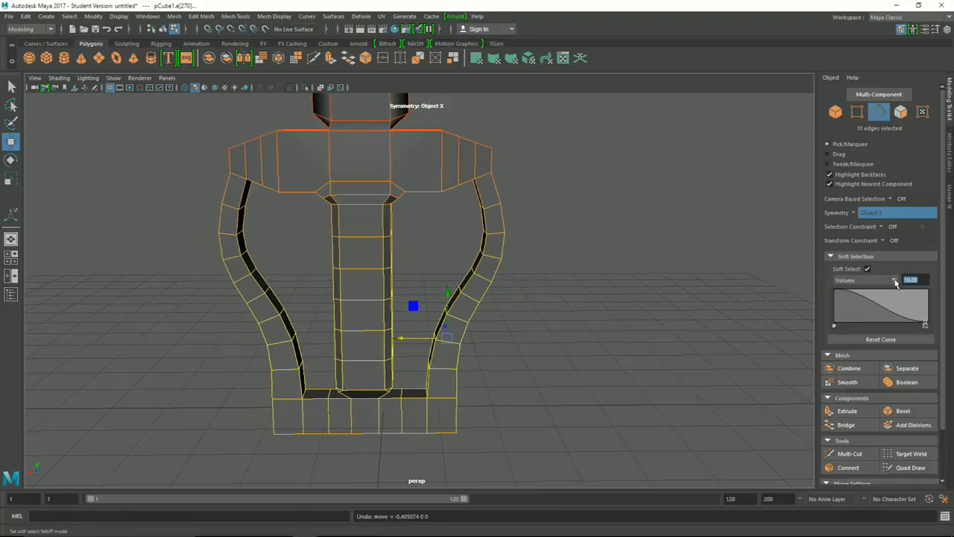
{"action": "type", "text": "3"}
{"action": "key", "text": "Return"}
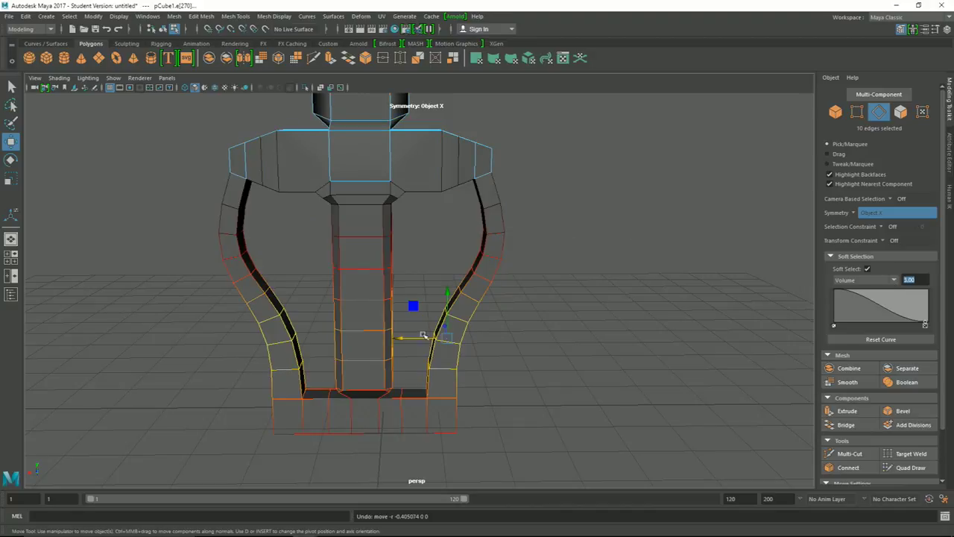
{"action": "left_click_drag", "start_coordinate": [417, 338], "coordinate": [485, 341]}
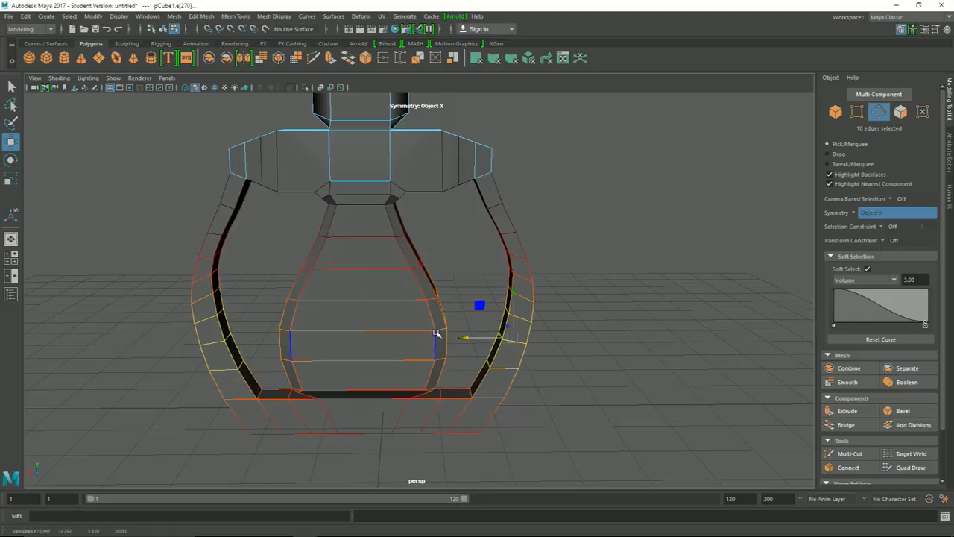
{"action": "key", "text": "ctrl+z"}
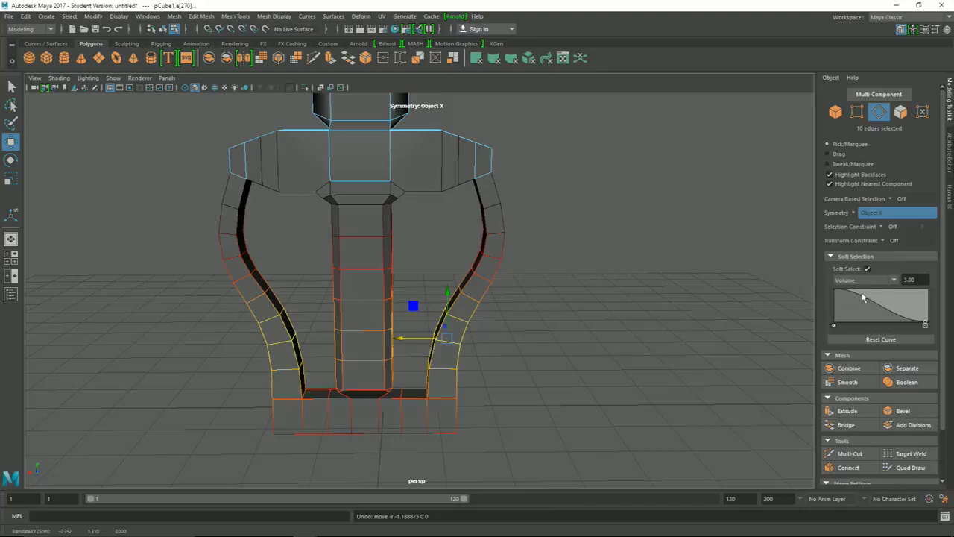
Step: Switch the falloff back to Surface and trial side-edge moves at radius 1.00, undoing them
{"action": "left_click", "coordinate": [889, 281]}
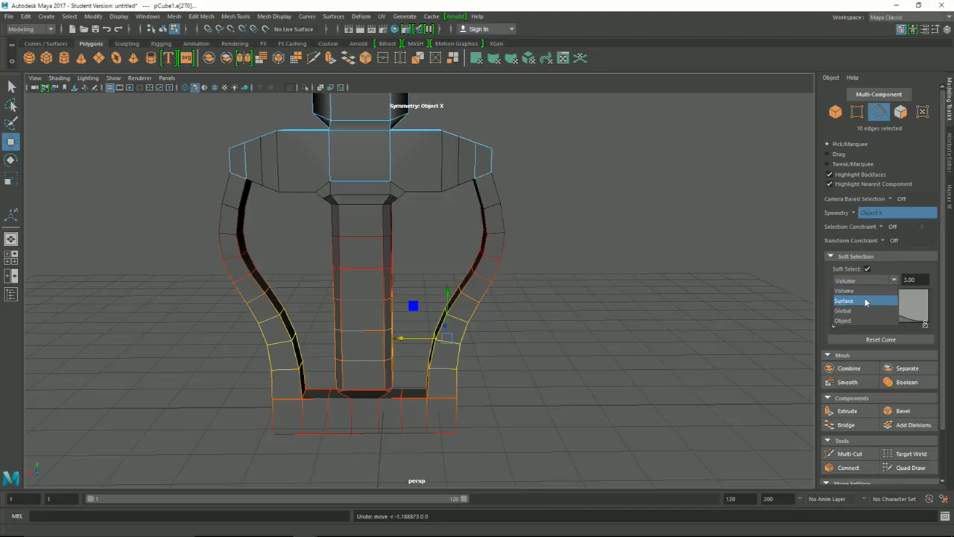
{"action": "left_click", "coordinate": [866, 301]}
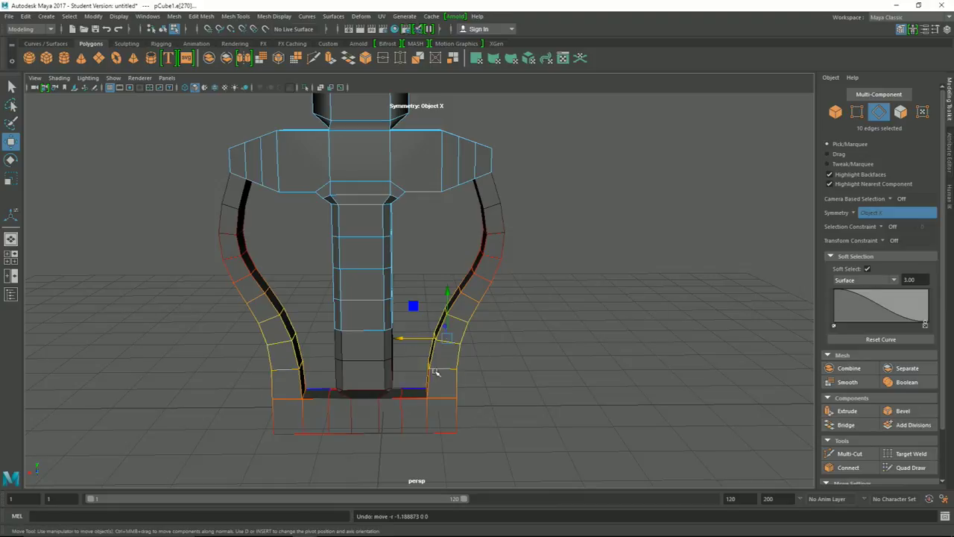
{"action": "mouse_move", "coordinate": [409, 339]}
{"action": "left_mouse_down"}
{"action": "mouse_move", "coordinate": [475, 343]}
{"action": "mouse_move", "coordinate": [464, 337]}
{"action": "left_mouse_up"}
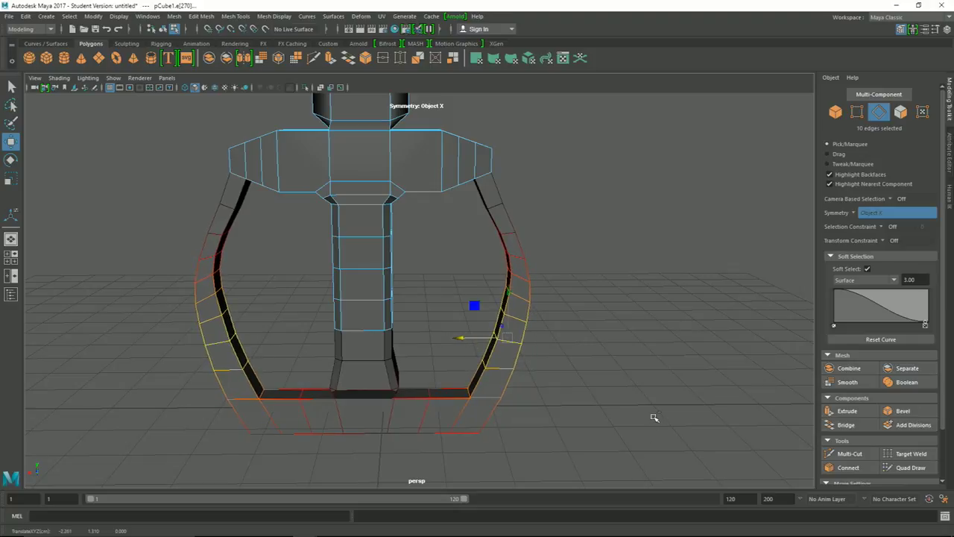
{"action": "key", "text": "ctrl+z"}
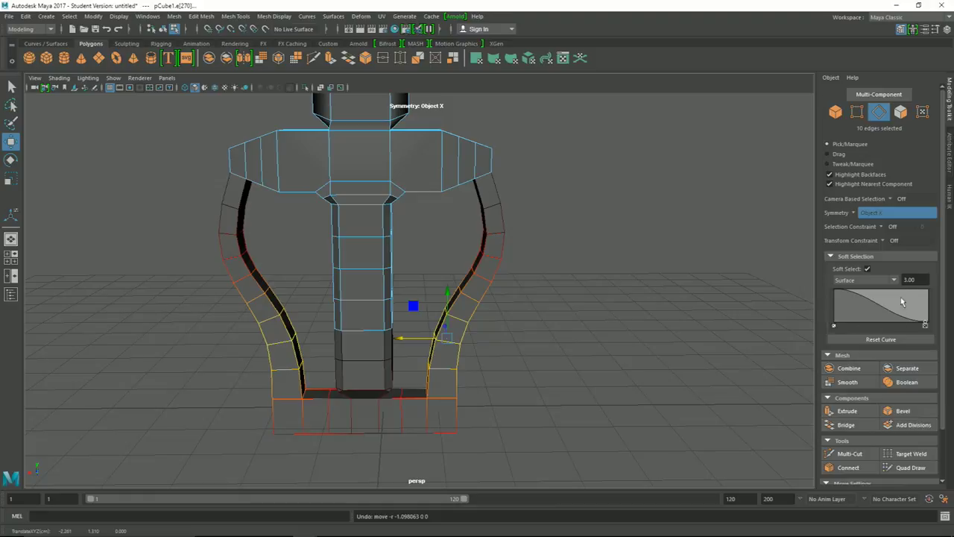
{"action": "type", "text": "1"}
{"action": "key", "text": "Return"}
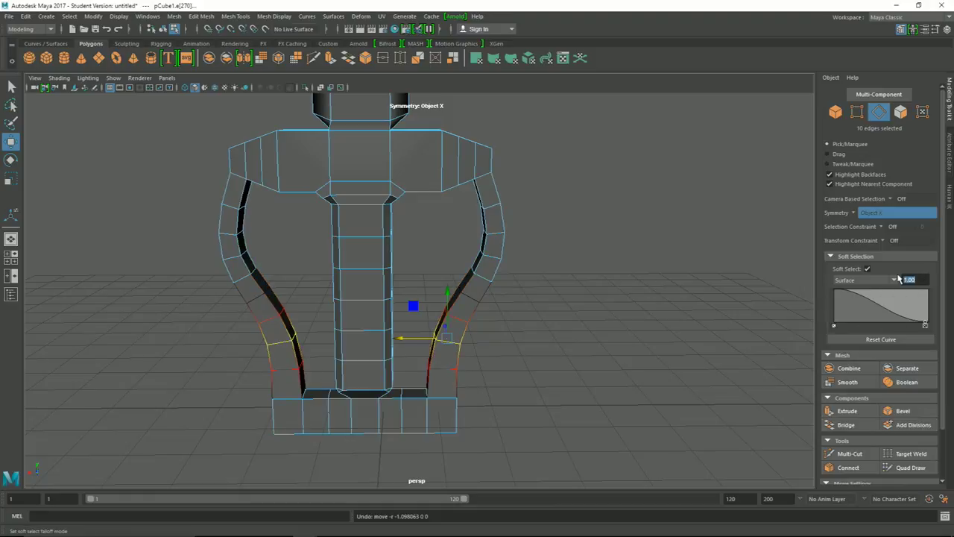
{"action": "left_click_drag", "start_coordinate": [417, 340], "coordinate": [406, 339]}
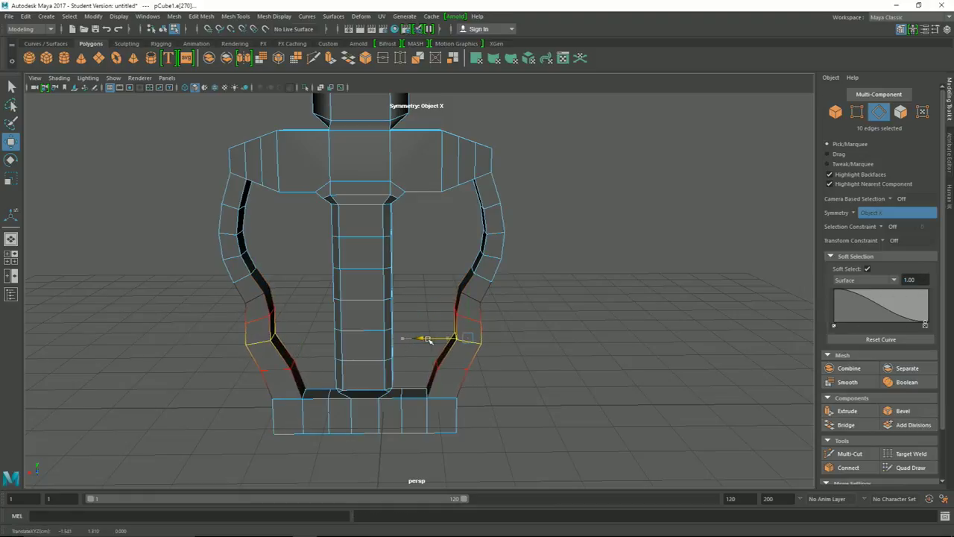
{"action": "key", "text": "ctrl+z"}
Step: Set the falloff radius to 2.00 and flare the guard's lower sides outward
{"action": "type", "text": "2"}
{"action": "key", "text": "Return"}
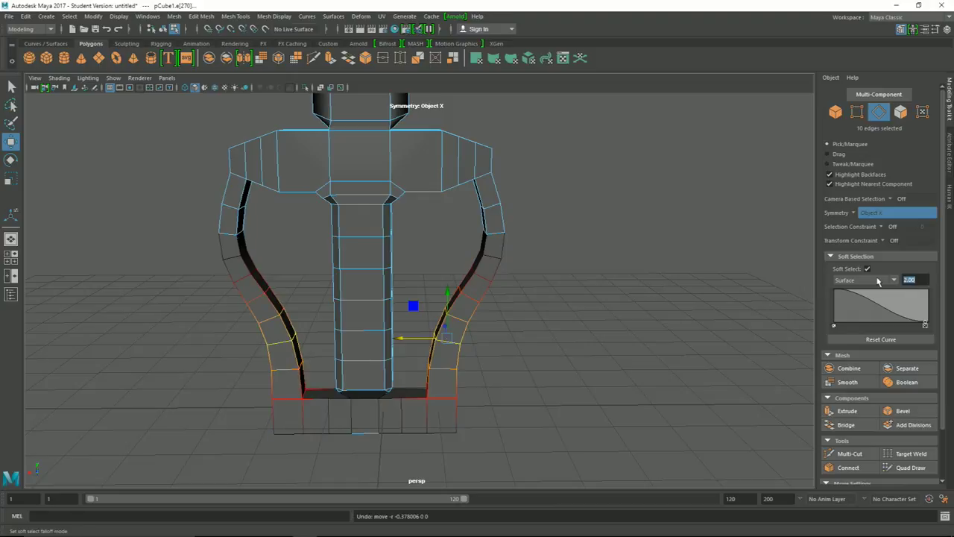
{"action": "left_click_drag", "start_coordinate": [417, 340], "coordinate": [441, 341]}
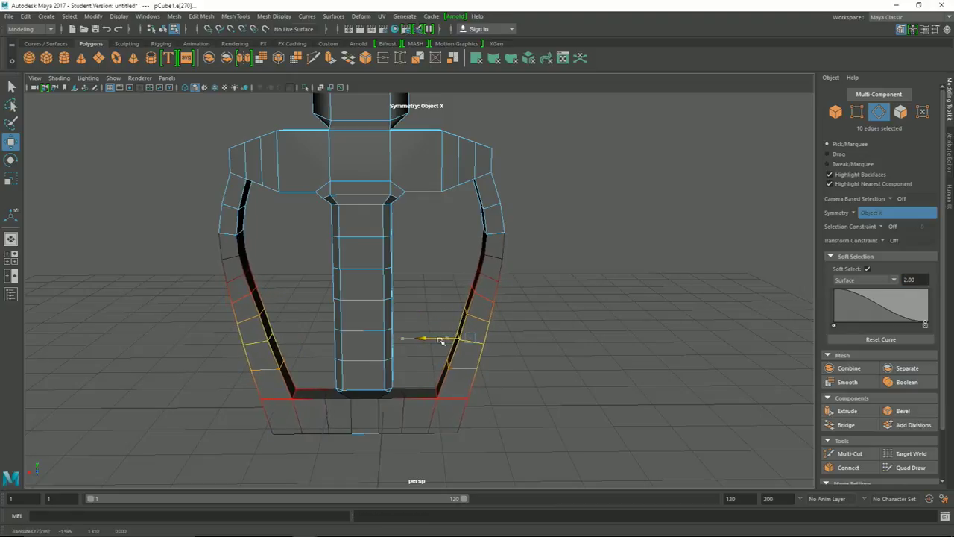
Step: Lower the guard's bottom edge ring and push three side edge loops outward into a rounded outline
{"action": "double_click", "coordinate": [404, 421]}
{"action": "left_click_drag", "start_coordinate": [404, 386], "coordinate": [400, 435]}
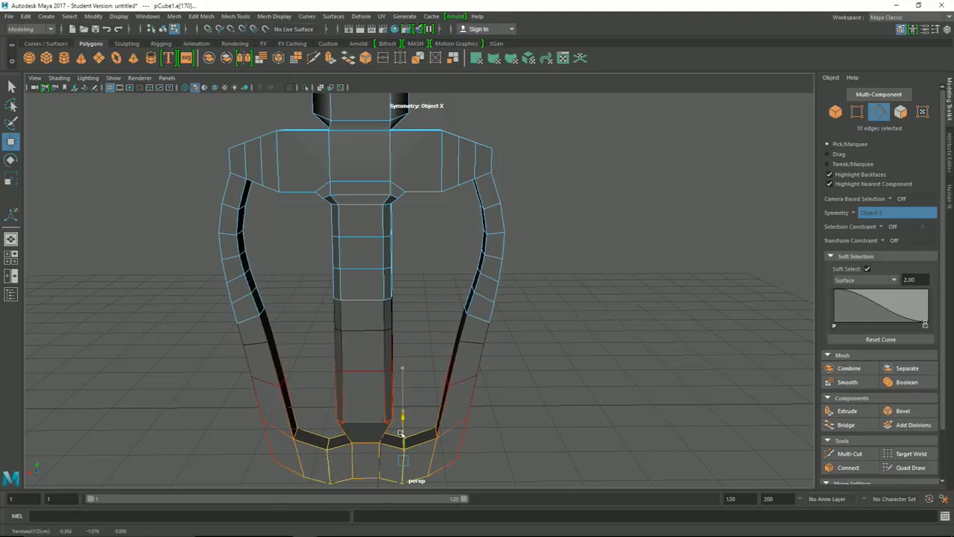
{"action": "double_click", "coordinate": [492, 277]}
{"action": "left_click_drag", "start_coordinate": [446, 276], "coordinate": [454, 274]}
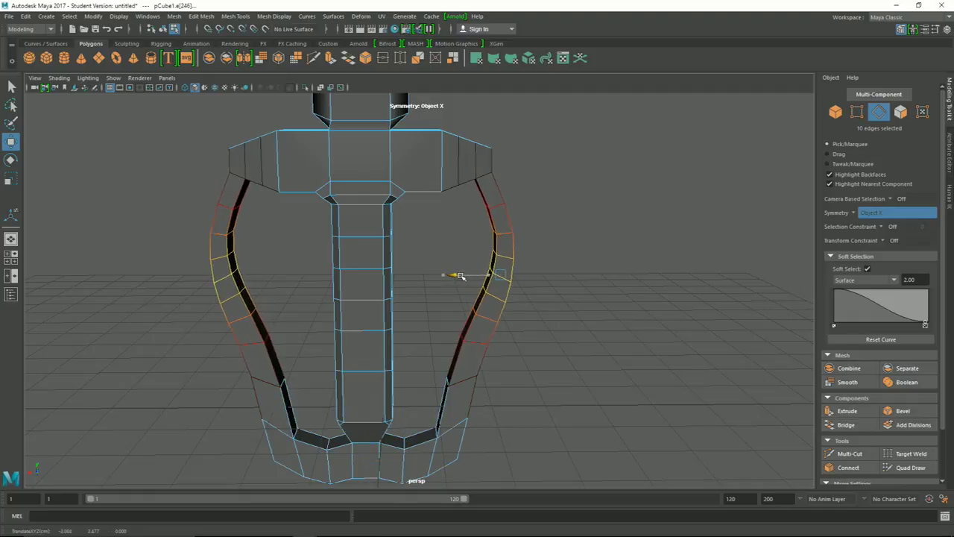
{"action": "left_click", "coordinate": [486, 322]}
{"action": "double_click", "coordinate": [485, 322]}
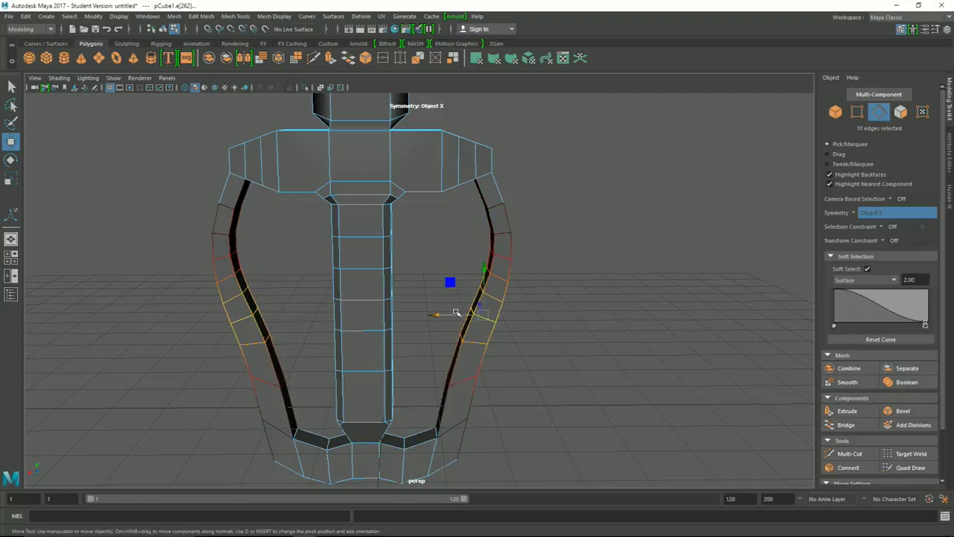
{"action": "left_click_drag", "start_coordinate": [447, 316], "coordinate": [459, 316]}
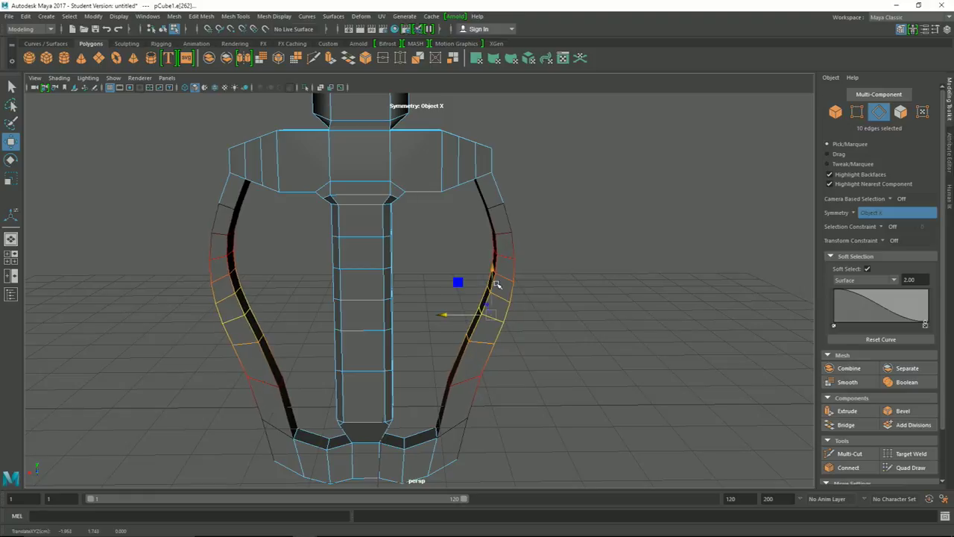
{"action": "double_click", "coordinate": [472, 384]}
{"action": "left_click_drag", "start_coordinate": [433, 378], "coordinate": [439, 378]}
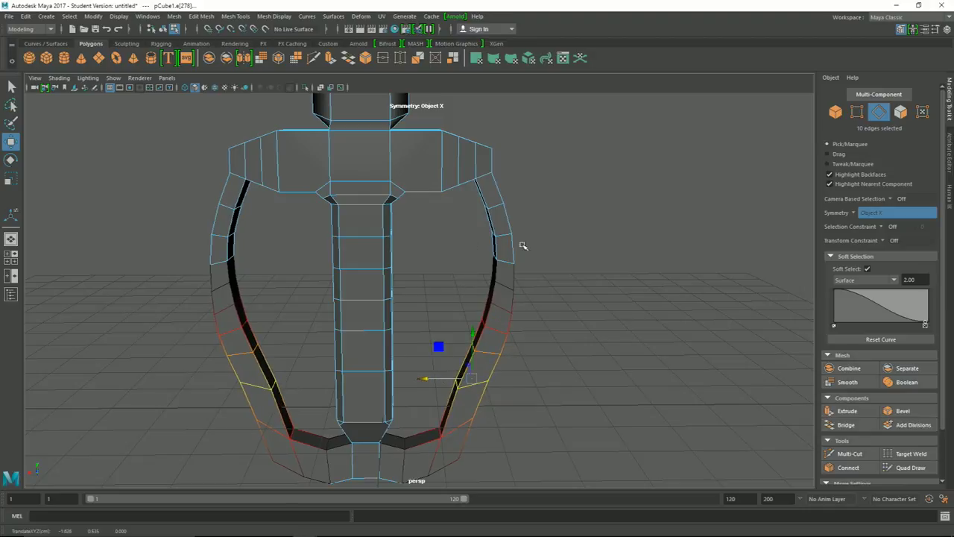
{"action": "double_click", "coordinate": [373, 302]}
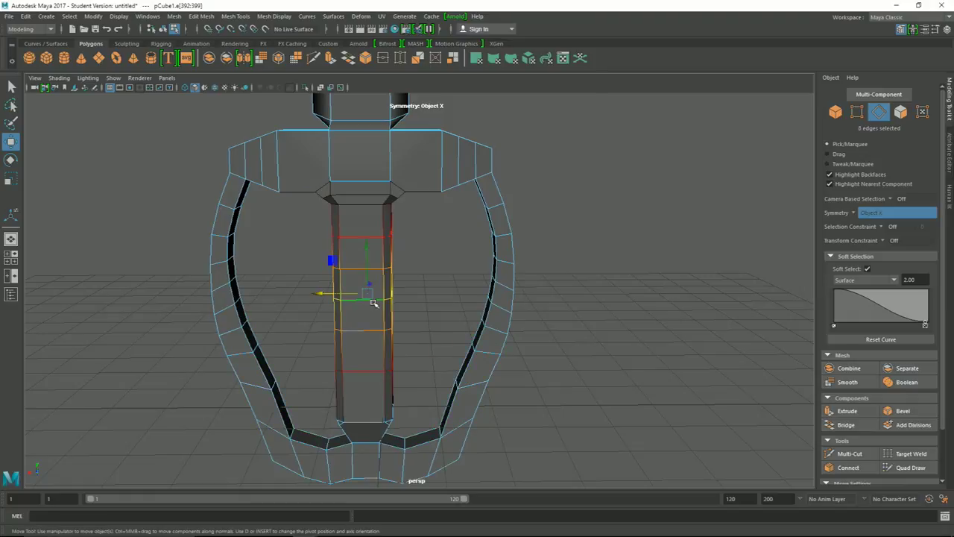
Step: Undo a trial grip scale and reduce the soft-selection radius to 1.00
{"action": "key", "text": "r"}
{"action": "left_click_drag", "start_coordinate": [366, 296], "coordinate": [355, 292]}
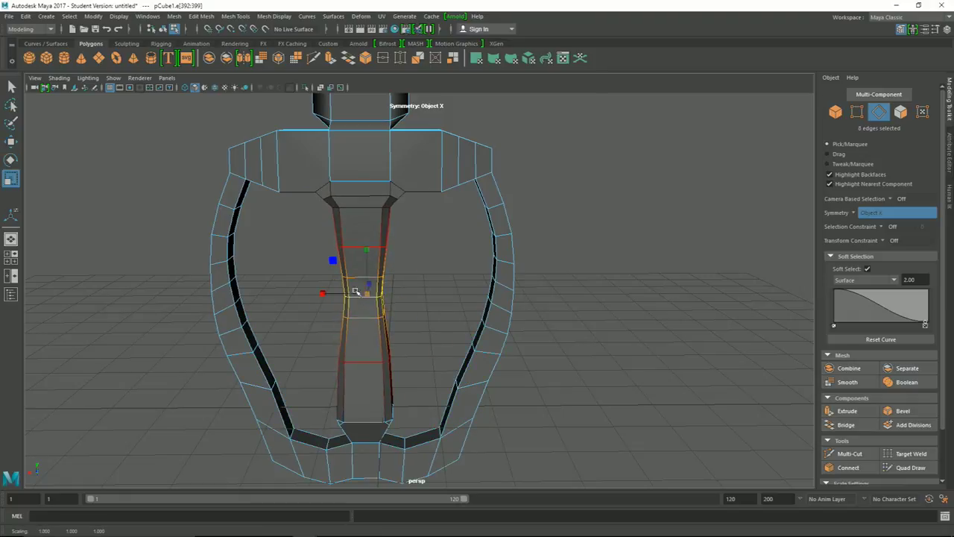
{"action": "key", "text": "ctrl+z"}
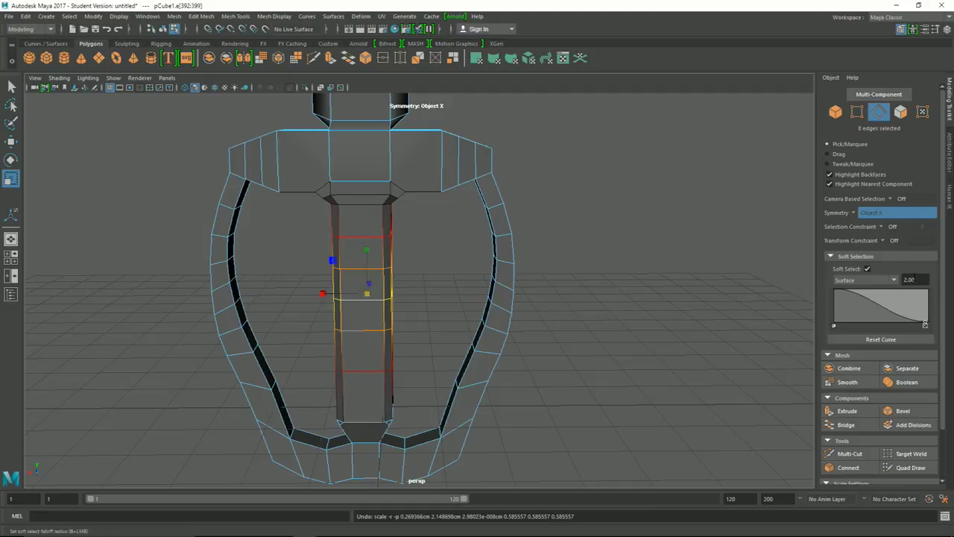
{"action": "type", "text": "1"}
{"action": "key", "text": "Return"}
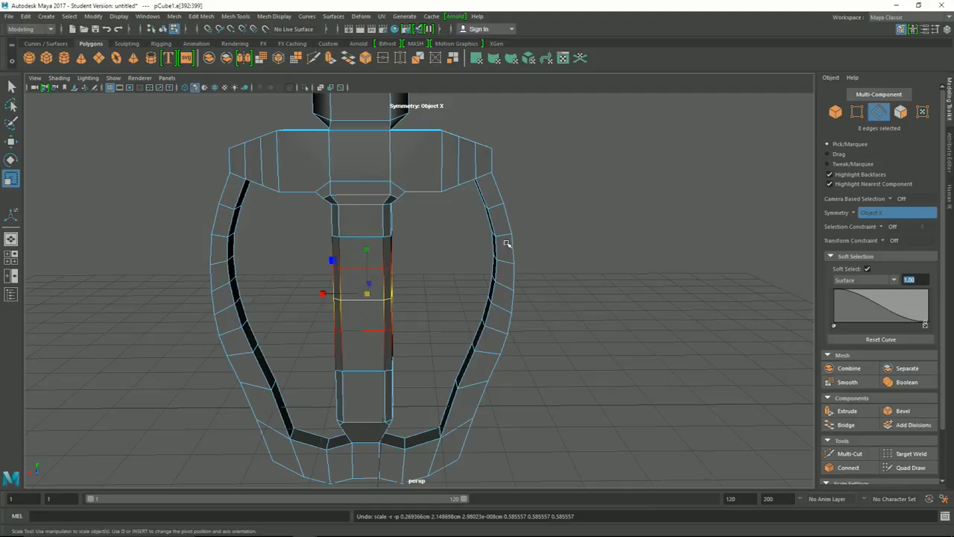
Step: Scale the grip's upper and lower rings inward and the middle ring slightly inward
{"action": "double_click", "coordinate": [361, 238]}
{"action": "left_click_drag", "start_coordinate": [368, 234], "coordinate": [361, 234]}
{"action": "left_click", "coordinate": [369, 368]}
{"action": "double_click", "coordinate": [369, 368]}
{"action": "left_click_drag", "start_coordinate": [368, 367], "coordinate": [354, 365]}
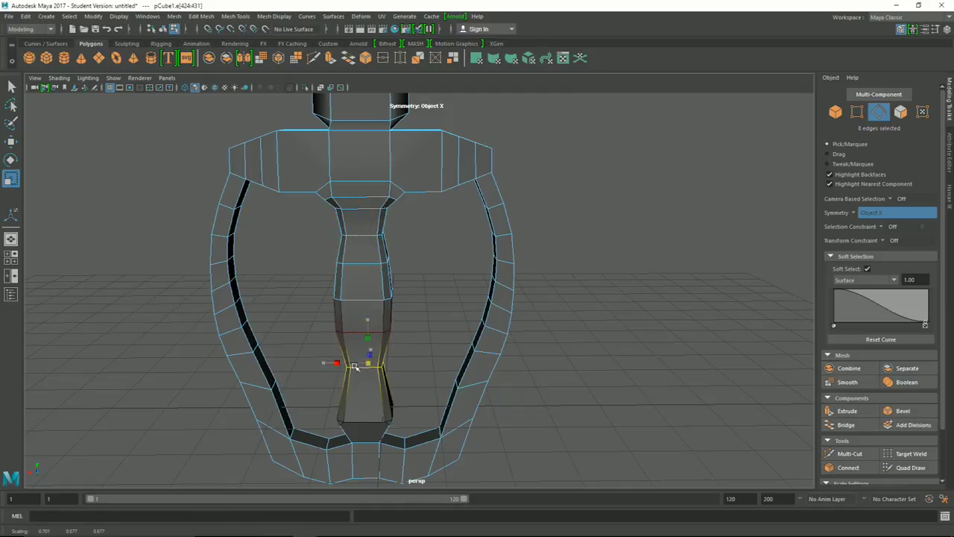
{"action": "double_click", "coordinate": [359, 299]}
{"action": "left_click_drag", "start_coordinate": [370, 295], "coordinate": [363, 294]}
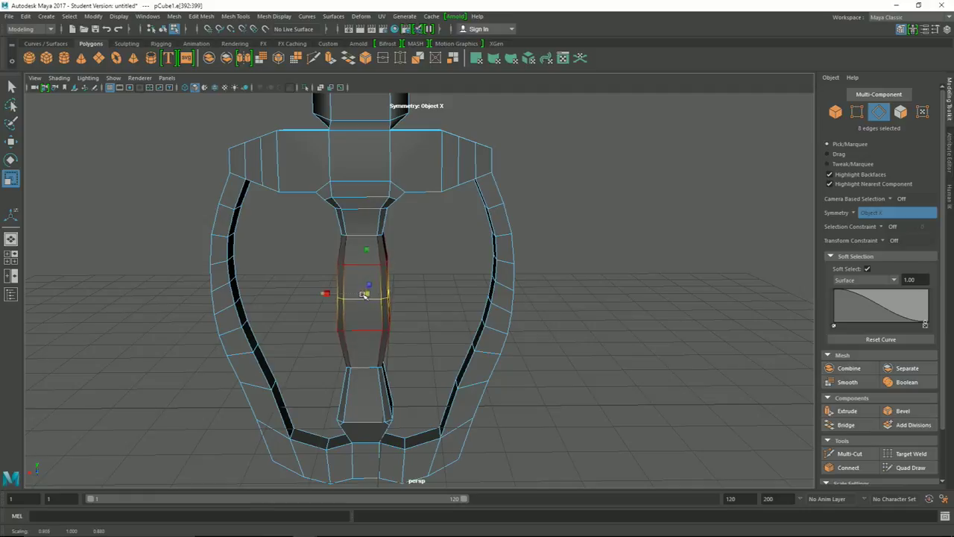
{"action": "left_click", "coordinate": [427, 376]}
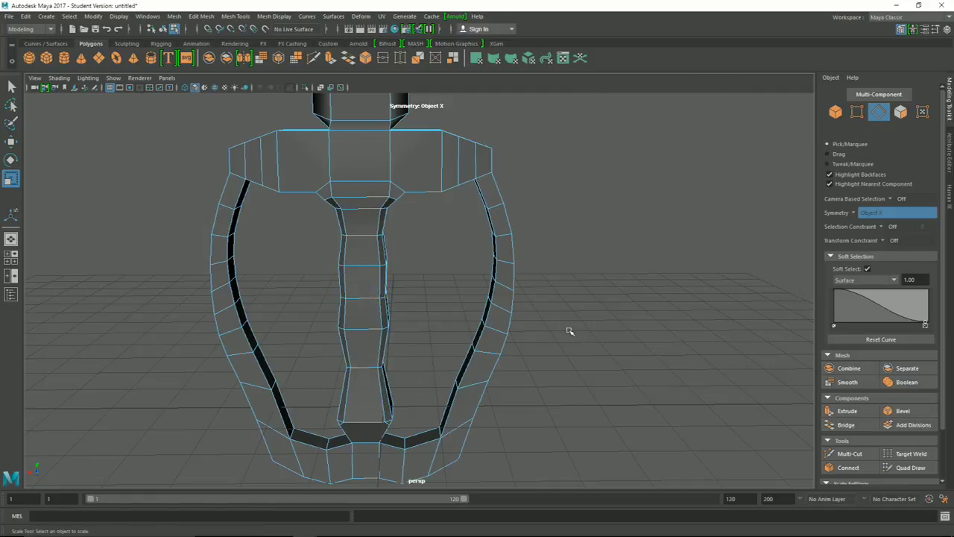
{"action": "scroll", "coordinate": [569, 331], "scroll_direction": "down", "scroll_amount": 5}
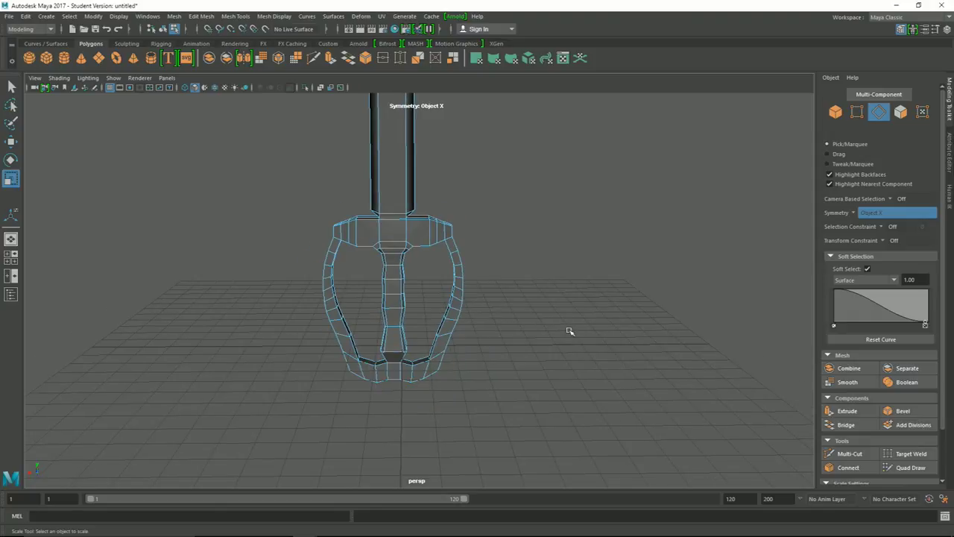
Step: Select the two edges at the guard's lower right corner
{"action": "scroll", "coordinate": [424, 403], "scroll_direction": "up", "scroll_amount": 2}
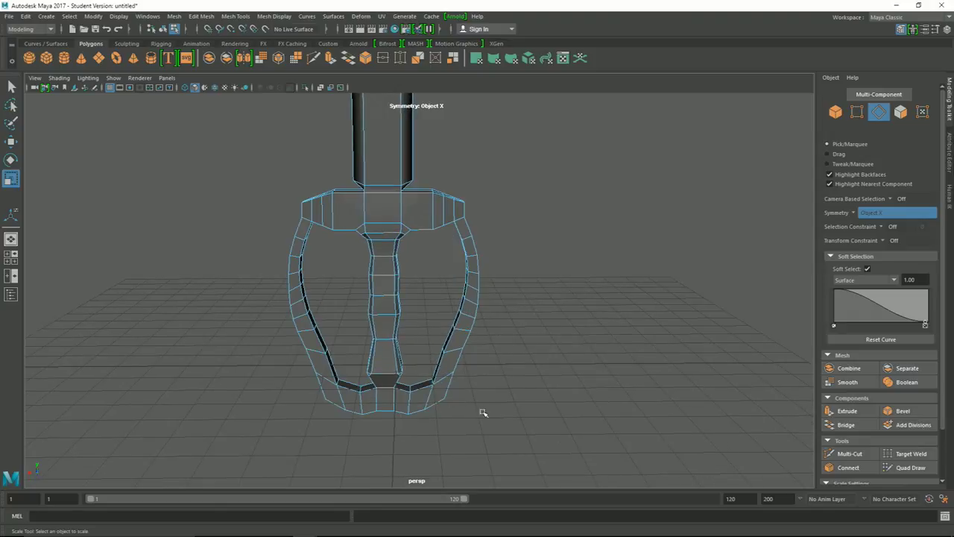
{"action": "mouse_move", "coordinate": [494, 423]}
{"action": "left_mouse_down", "text": "alt"}
{"action": "mouse_move", "coordinate": [466, 402]}
{"action": "mouse_move", "coordinate": [453, 403]}
{"action": "mouse_move", "coordinate": [467, 416]}
{"action": "mouse_move", "coordinate": [448, 412]}
{"action": "left_mouse_up", "text": "alt"}
{"action": "scroll", "coordinate": [448, 412], "scroll_direction": "up", "scroll_amount": 3}
{"action": "left_click", "coordinate": [451, 464]}
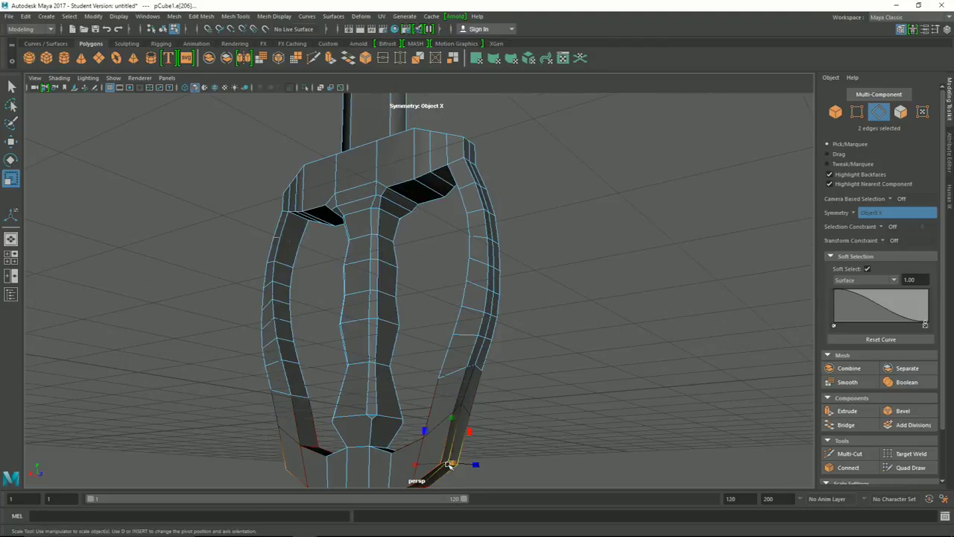
{"action": "left_click", "coordinate": [449, 462]}
{"action": "mouse_move", "coordinate": [512, 483]}
{"action": "left_mouse_down", "text": "alt"}
{"action": "mouse_move", "coordinate": [479, 390]}
{"action": "mouse_move", "coordinate": [441, 343]}
{"action": "left_mouse_up", "text": "alt"}
{"action": "scroll", "coordinate": [445, 389], "scroll_direction": "up", "scroll_amount": 3}
{"action": "left_click", "coordinate": [433, 414]}
{"action": "left_click", "coordinate": [370, 346]}
{"action": "left_click", "coordinate": [376, 372], "text": "shift"}
Step: Pull the selected corner edges down and outward into points, then turn Soft Select off
{"action": "key", "text": "w"}
{"action": "mouse_move", "coordinate": [379, 373]}
{"action": "left_mouse_down", "text": "alt"}
{"action": "mouse_move", "coordinate": [472, 437]}
{"action": "mouse_move", "coordinate": [502, 422]}
{"action": "mouse_move", "coordinate": [488, 343]}
{"action": "left_mouse_up", "text": "alt"}
{"action": "mouse_move", "coordinate": [434, 311]}
{"action": "left_mouse_down"}
{"action": "mouse_move", "coordinate": [420, 385]}
{"action": "mouse_move", "coordinate": [387, 383]}
{"action": "mouse_move", "coordinate": [494, 378]}
{"action": "mouse_move", "coordinate": [513, 323]}
{"action": "mouse_move", "coordinate": [509, 364]}
{"action": "left_mouse_up"}
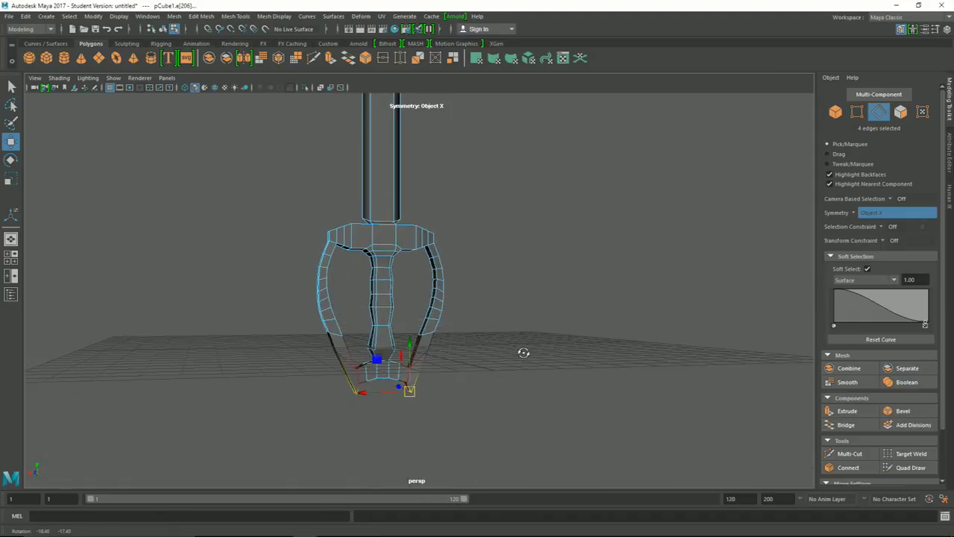
{"action": "mouse_move", "coordinate": [523, 352]}
{"action": "right_mouse_down", "text": "alt"}
{"action": "mouse_move", "coordinate": [511, 362]}
{"action": "mouse_move", "coordinate": [511, 347]}
{"action": "mouse_move", "coordinate": [494, 386]}
{"action": "mouse_move", "coordinate": [506, 345]}
{"action": "right_mouse_up", "text": "alt"}
{"action": "left_click_drag", "start_coordinate": [506, 345], "coordinate": [504, 342], "text": "alt"}
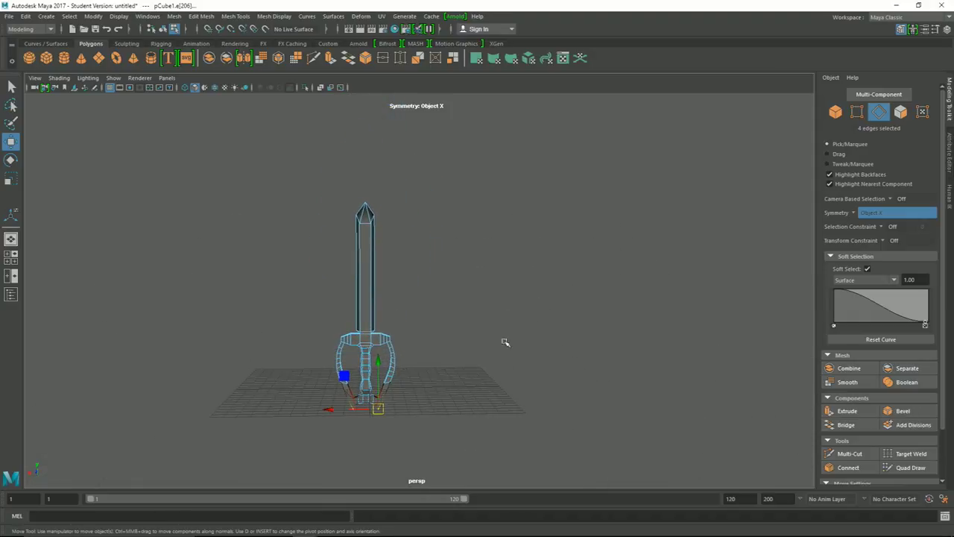
{"action": "left_click", "coordinate": [867, 268]}
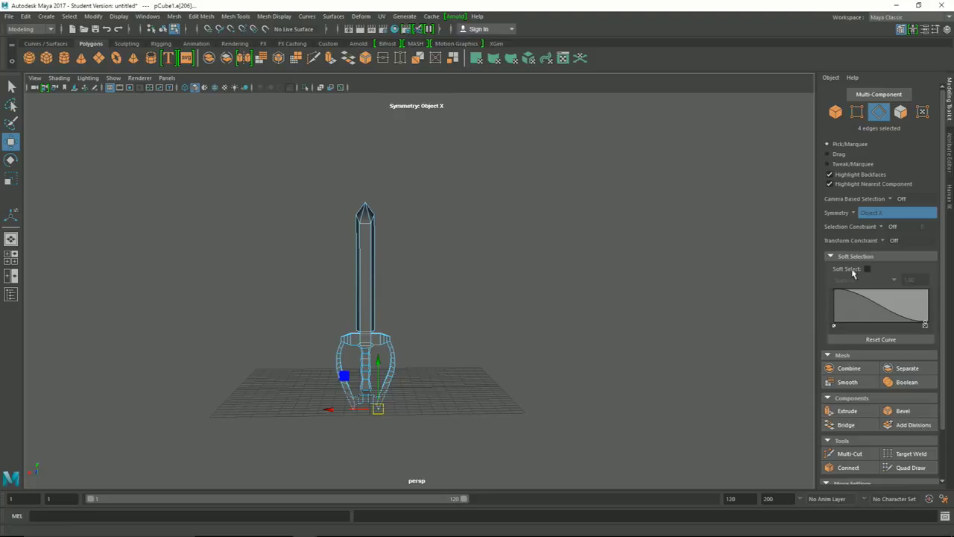
Step: Select the blade tip components and raise them along Y to lengthen the blade
{"action": "left_click_drag", "start_coordinate": [302, 163], "coordinate": [419, 243]}
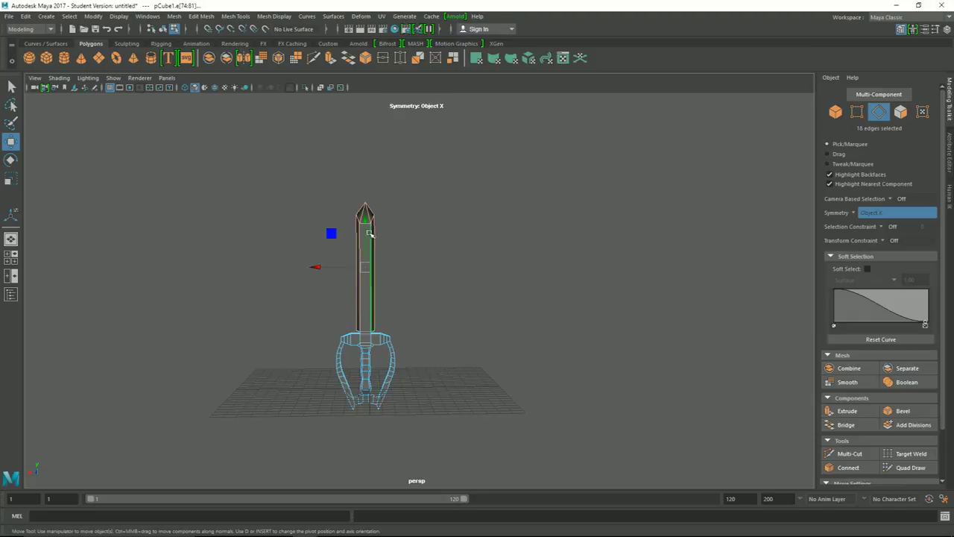
{"action": "left_click_drag", "start_coordinate": [304, 305], "coordinate": [300, 310], "text": "alt"}
{"action": "left_click_drag", "start_coordinate": [451, 157], "coordinate": [284, 279]}
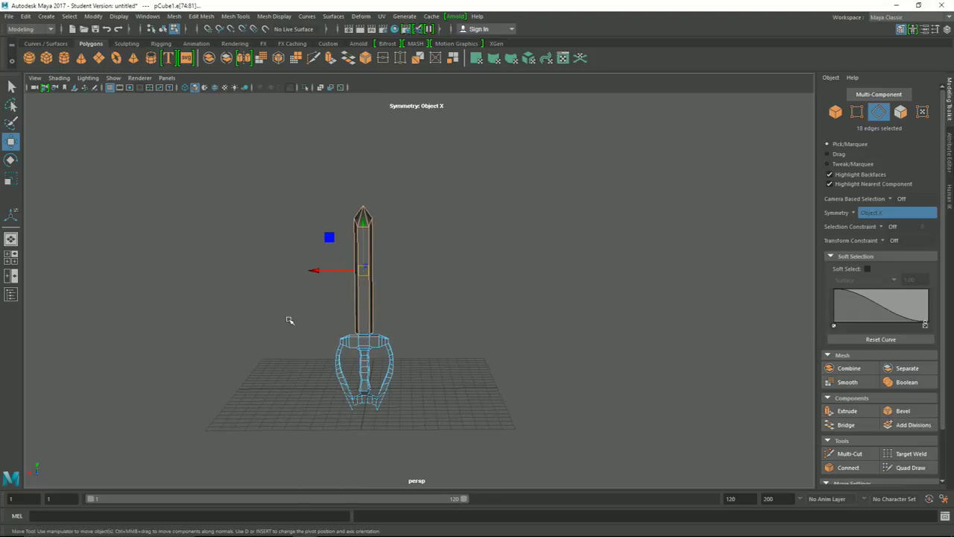
{"action": "mouse_move", "coordinate": [286, 354]}
{"action": "left_mouse_down"}
{"action": "mouse_move", "coordinate": [405, 333]}
{"action": "mouse_move", "coordinate": [431, 302]}
{"action": "left_mouse_up"}
{"action": "left_click_drag", "start_coordinate": [367, 182], "coordinate": [381, 126]}
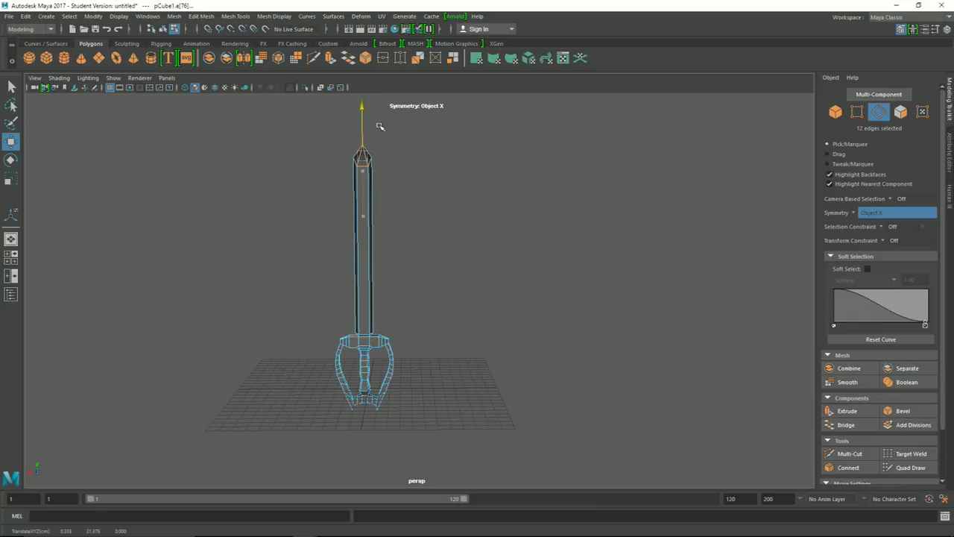
Step: Switch the sword back to Object Mode and view it from above
{"action": "left_click_drag", "start_coordinate": [515, 326], "coordinate": [472, 331], "text": "alt"}
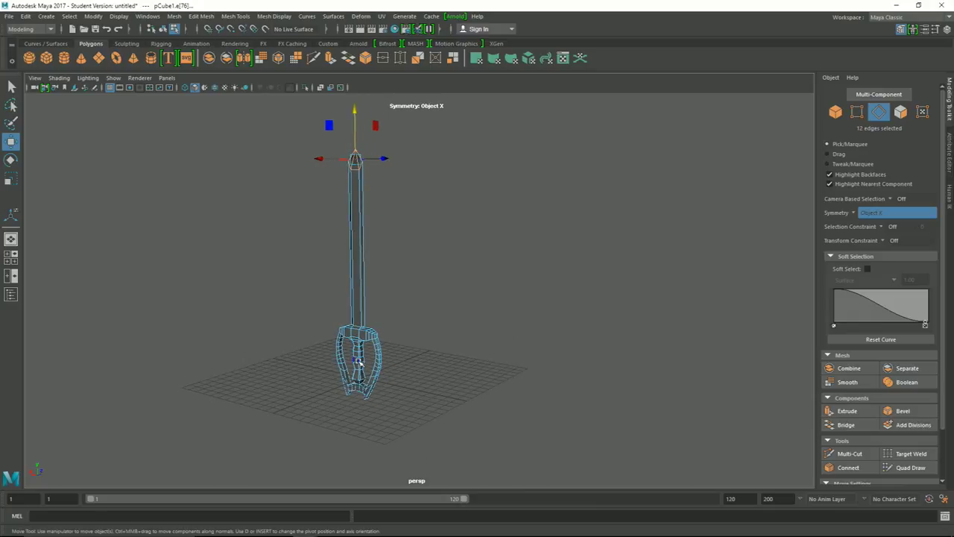
{"action": "right_click_drag", "start_coordinate": [353, 246], "coordinate": [406, 226]}
{"action": "left_click_drag", "start_coordinate": [403, 375], "coordinate": [357, 353], "text": "alt"}
{"action": "mouse_move", "coordinate": [359, 306]}
{"action": "left_mouse_down", "text": "alt"}
{"action": "mouse_move", "coordinate": [457, 360]}
{"action": "mouse_move", "coordinate": [475, 348]}
{"action": "left_mouse_up", "text": "alt"}
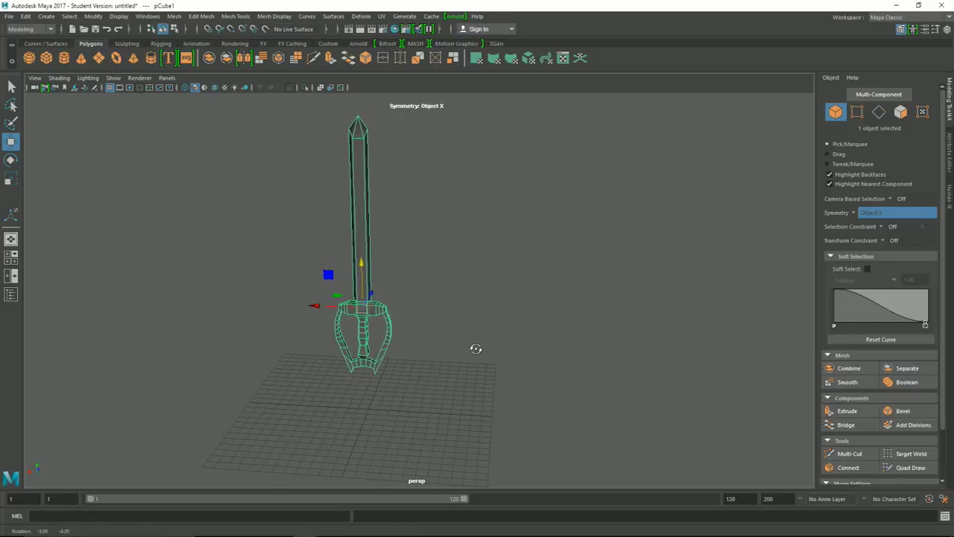
Step: Enter pivot editing, frame the sword and tilt the view down onto the grid
{"action": "key", "text": "d"}
{"action": "key", "text": "d"}
{"action": "key", "text": "f"}
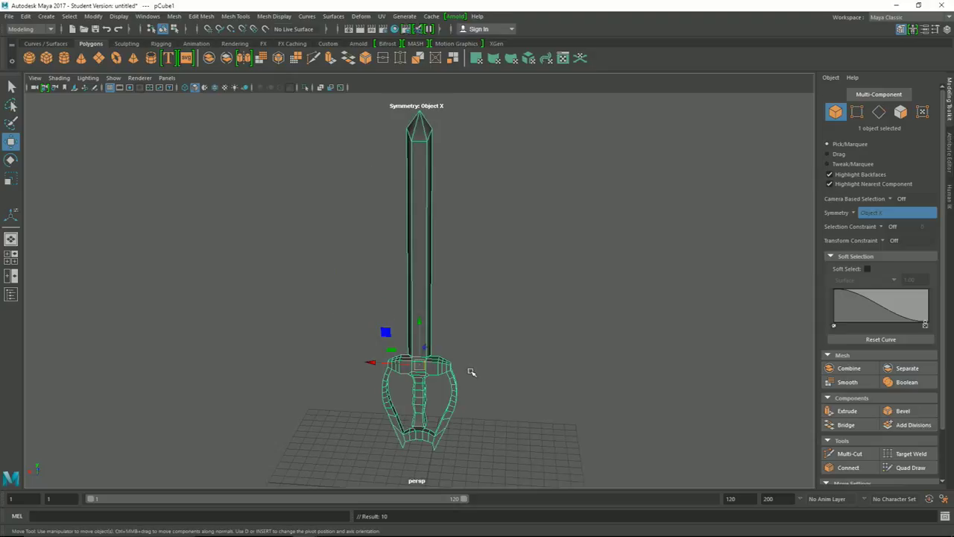
{"action": "middle_click_drag", "start_coordinate": [535, 409], "coordinate": [511, 386], "text": "alt"}
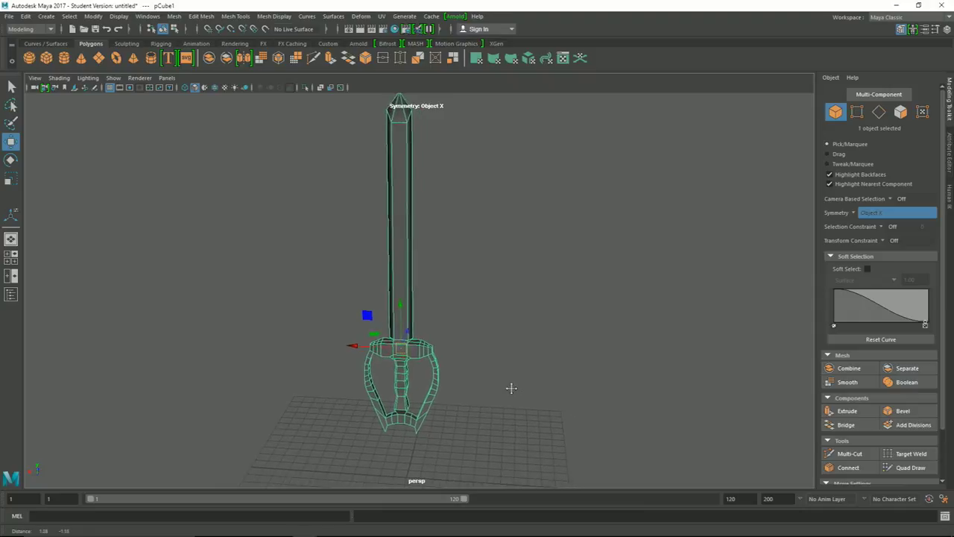
{"action": "middle_click_drag", "start_coordinate": [482, 352], "coordinate": [477, 367], "text": "alt"}
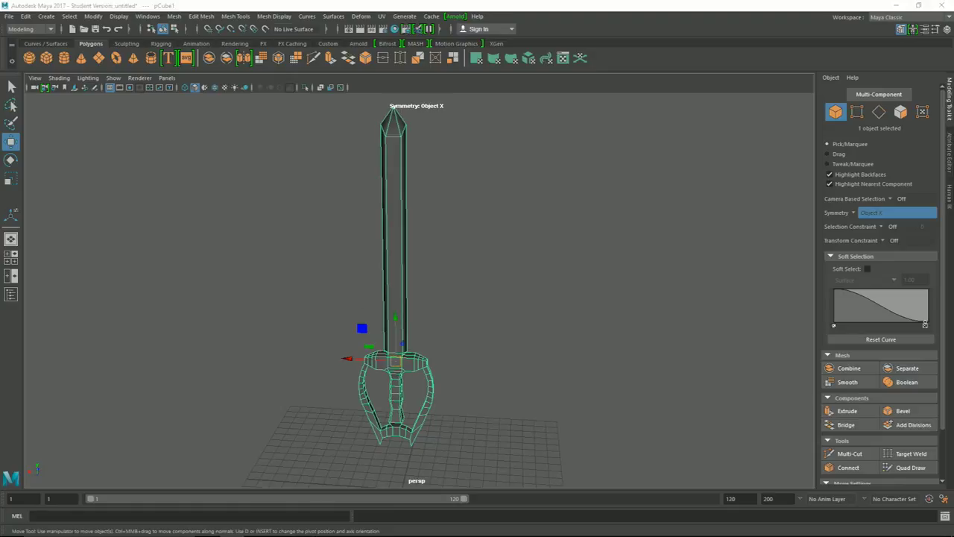
{"action": "left_click", "coordinate": [596, 328]}
{"action": "mouse_move", "coordinate": [509, 375]}
{"action": "left_mouse_down", "text": "alt"}
{"action": "mouse_move", "coordinate": [378, 316]}
{"action": "mouse_move", "coordinate": [482, 343]}
{"action": "mouse_move", "coordinate": [468, 335]}
{"action": "left_mouse_up", "text": "alt"}
Step: Rotate the sword about 23 degrees, then undo it back upright and leave pivot editing
{"action": "left_click", "coordinate": [391, 317]}
{"action": "key", "text": "e"}
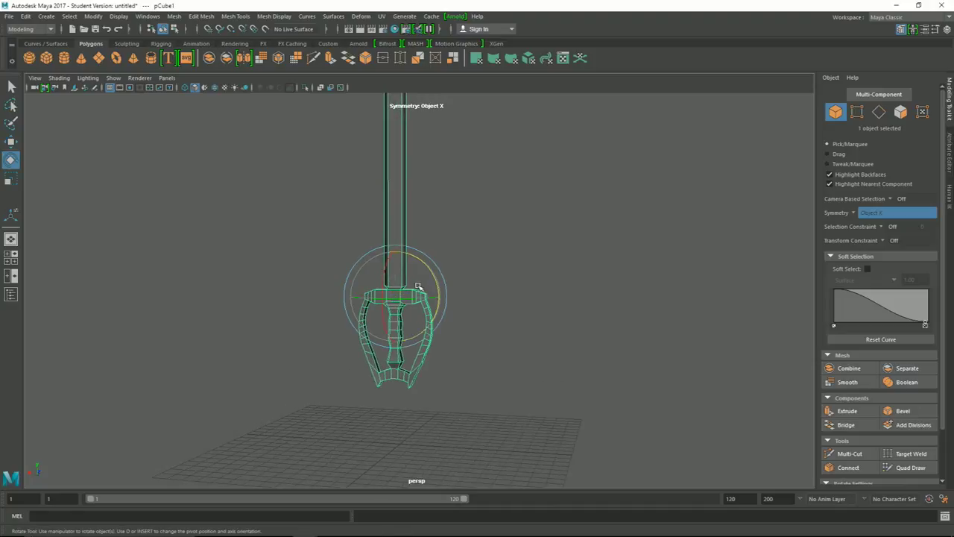
{"action": "mouse_move", "coordinate": [431, 276]}
{"action": "left_mouse_down"}
{"action": "mouse_move", "coordinate": [420, 245]}
{"action": "mouse_move", "coordinate": [428, 266]}
{"action": "left_mouse_up"}
{"action": "key", "text": "ctrl+z"}
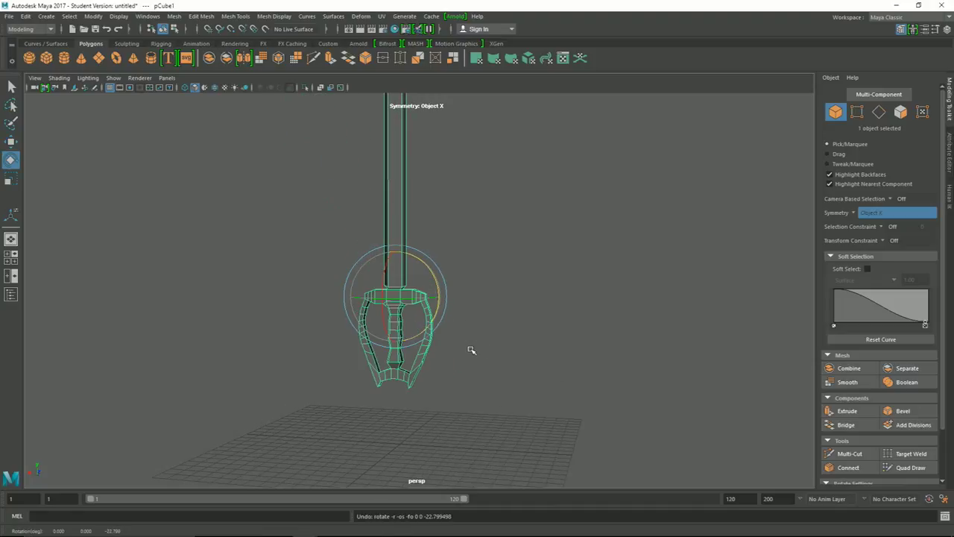
{"action": "key", "text": "ctrl+z"}
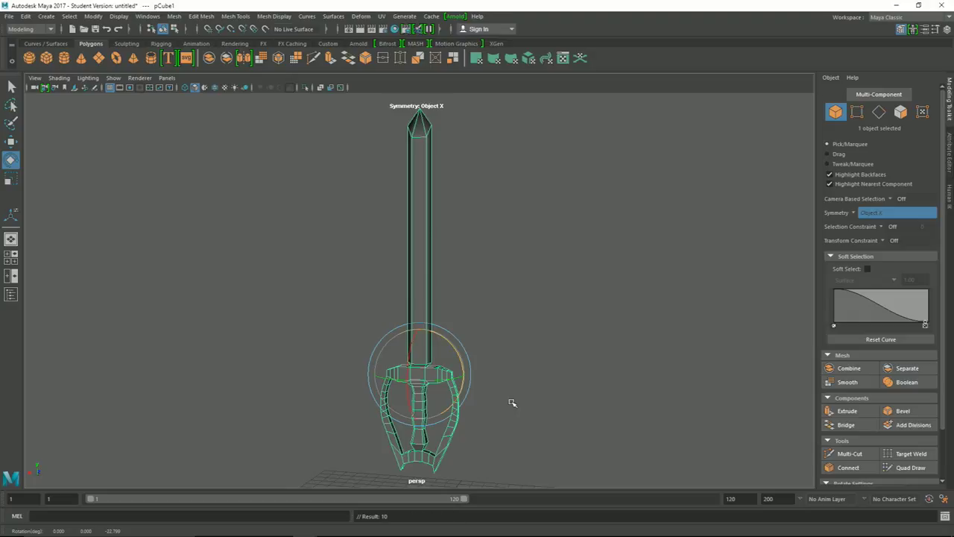
{"action": "key", "text": "w"}
{"action": "key", "text": "d"}
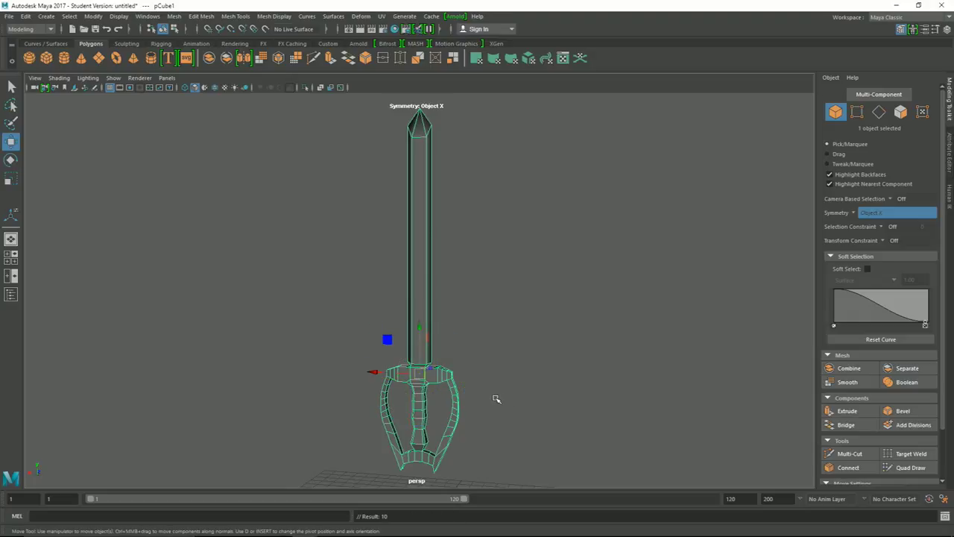
Step: Move the sword's pivot down onto the hilt
{"action": "key", "text": "d"}
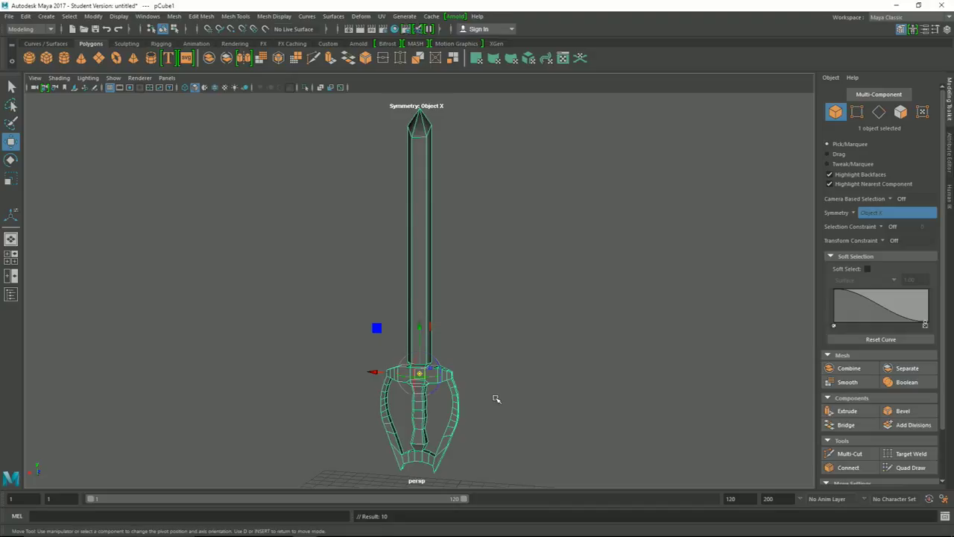
{"action": "left_click_drag", "start_coordinate": [499, 396], "coordinate": [471, 311], "text": "alt"}
{"action": "left_click_drag", "start_coordinate": [411, 267], "coordinate": [406, 304]}
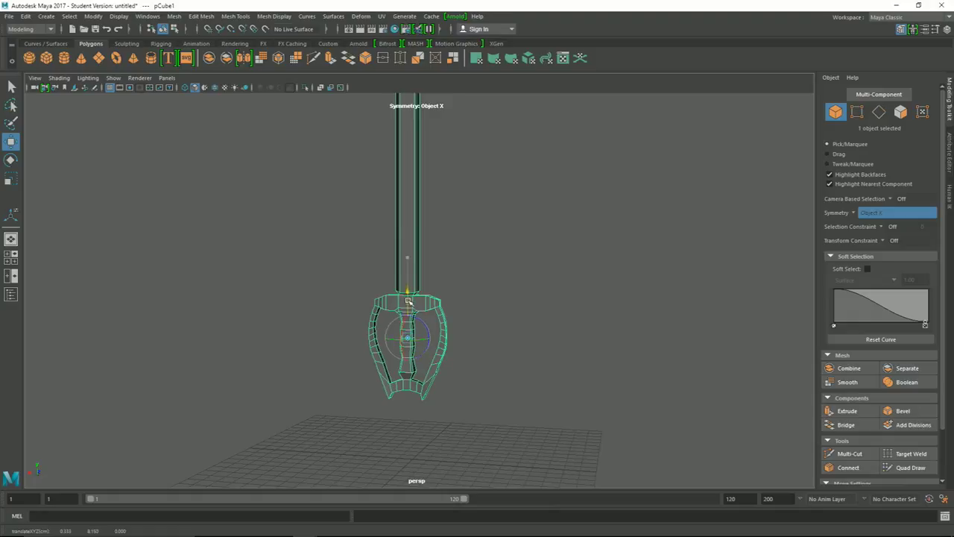
{"action": "key", "text": "d"}
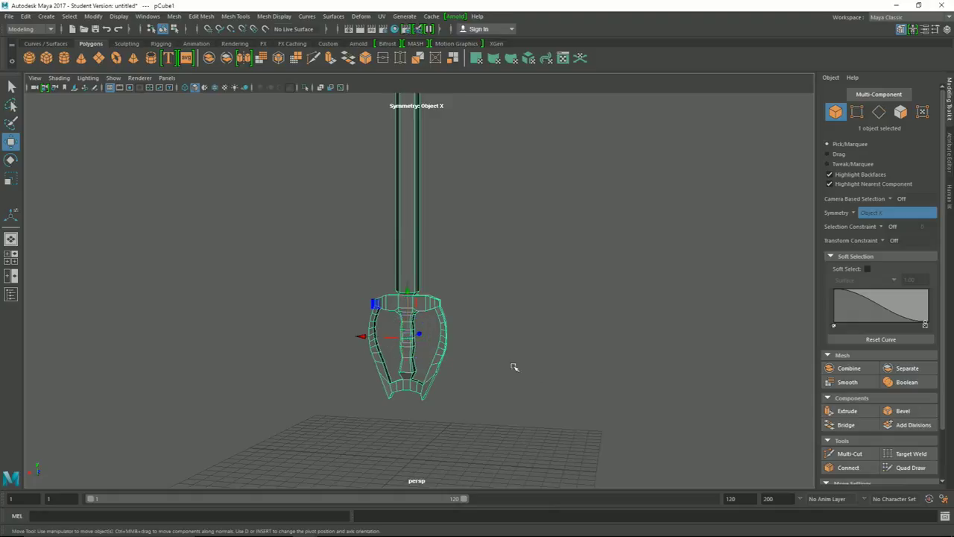
Step: Rotate the sword about its hilt pivot so the blade points diagonally down-left
{"action": "key", "text": "e"}
{"action": "mouse_move", "coordinate": [448, 327]}
{"action": "left_mouse_down"}
{"action": "mouse_move", "coordinate": [459, 345]}
{"action": "mouse_move", "coordinate": [430, 310]}
{"action": "left_mouse_up"}
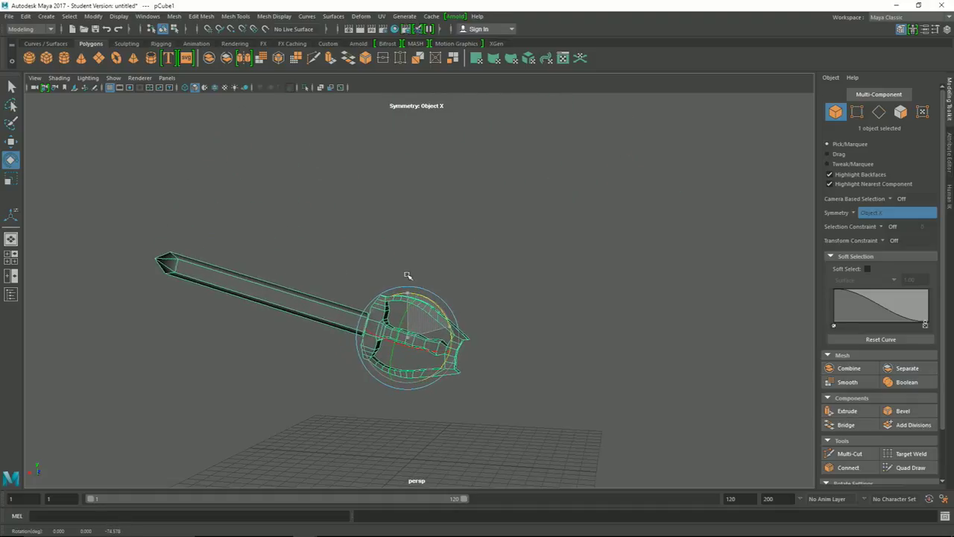
{"action": "mouse_move", "coordinate": [430, 310]}
{"action": "left_mouse_down"}
{"action": "mouse_move", "coordinate": [437, 294]}
{"action": "mouse_move", "coordinate": [526, 388]}
{"action": "left_mouse_up"}
{"action": "mouse_move", "coordinate": [416, 327]}
{"action": "left_mouse_down"}
{"action": "mouse_move", "coordinate": [383, 330]}
{"action": "mouse_move", "coordinate": [390, 340]}
{"action": "mouse_move", "coordinate": [362, 375]}
{"action": "mouse_move", "coordinate": [438, 307]}
{"action": "left_mouse_up"}
{"action": "mouse_move", "coordinate": [579, 355]}
{"action": "left_mouse_down", "text": "alt"}
{"action": "mouse_move", "coordinate": [571, 355]}
{"action": "mouse_move", "coordinate": [585, 358]}
{"action": "mouse_move", "coordinate": [577, 343]}
{"action": "mouse_move", "coordinate": [529, 334]}
{"action": "left_mouse_up", "text": "alt"}
{"action": "mouse_move", "coordinate": [462, 298]}
{"action": "left_mouse_down"}
{"action": "mouse_move", "coordinate": [461, 313]}
{"action": "mouse_move", "coordinate": [450, 310]}
{"action": "left_mouse_up"}
{"action": "left_click_drag", "start_coordinate": [450, 372], "coordinate": [528, 316]}
Step: Raise the sword up and to the right above the grid
{"action": "key", "text": "w"}
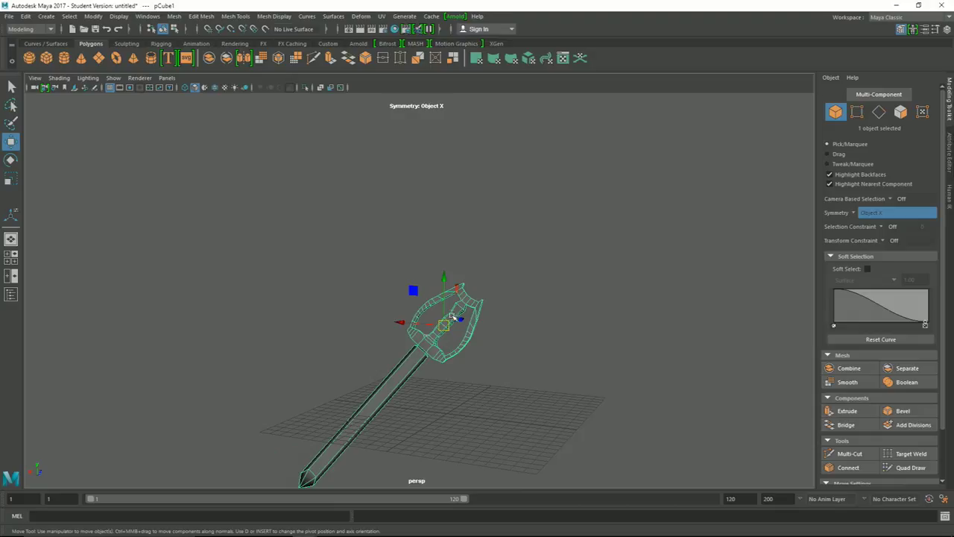
{"action": "mouse_move", "coordinate": [444, 323]}
{"action": "left_mouse_down"}
{"action": "mouse_move", "coordinate": [503, 277]}
{"action": "mouse_move", "coordinate": [668, 402]}
{"action": "mouse_move", "coordinate": [632, 441]}
{"action": "mouse_move", "coordinate": [571, 358]}
{"action": "mouse_move", "coordinate": [563, 364]}
{"action": "mouse_move", "coordinate": [573, 355]}
{"action": "left_mouse_up"}
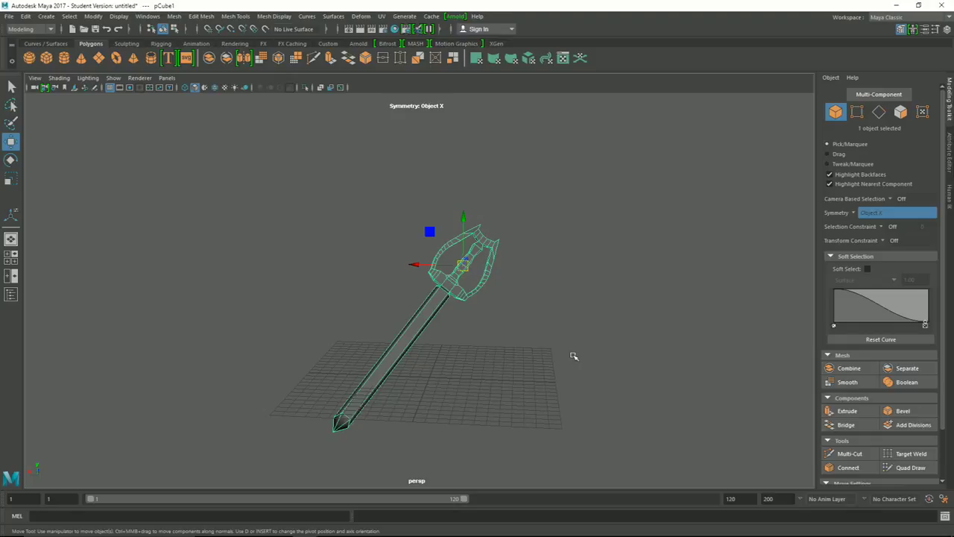
{"action": "scroll", "coordinate": [542, 303], "scroll_direction": "up", "scroll_amount": 3}
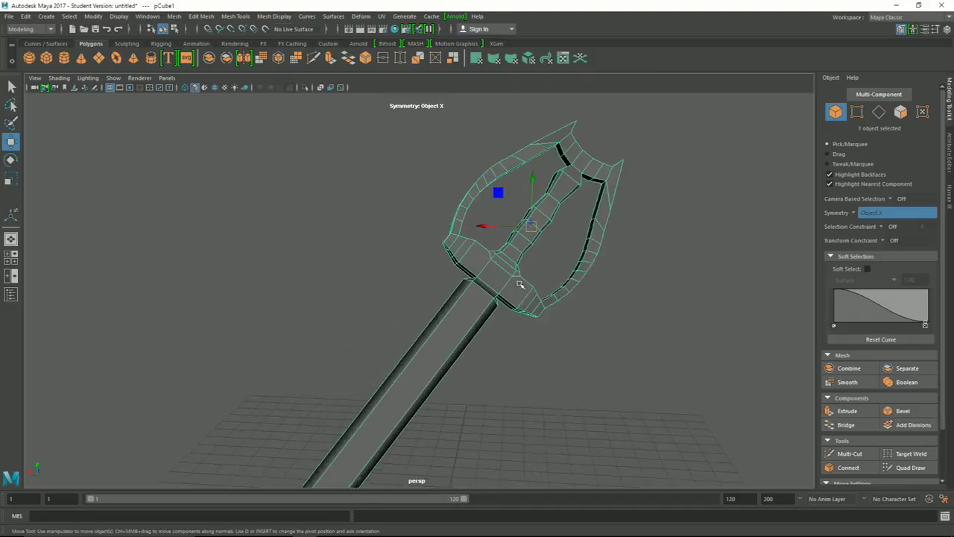
Step: In face mode, delete the face capping the top of the grip
{"action": "scroll", "coordinate": [514, 279], "scroll_direction": "up", "scroll_amount": 2}
{"action": "scroll", "coordinate": [485, 268], "scroll_direction": "up", "scroll_amount": 3}
{"action": "right_click_drag", "start_coordinate": [526, 247], "coordinate": [519, 269]}
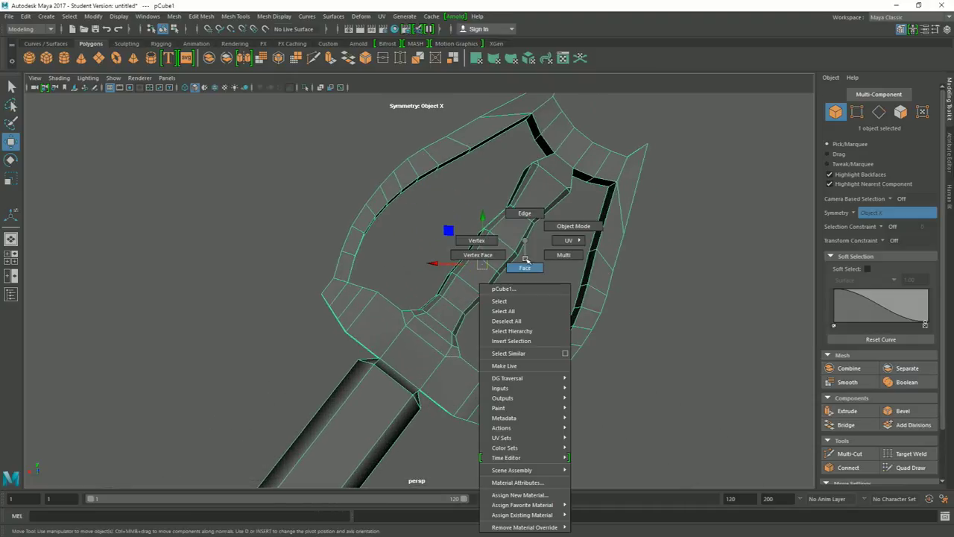
{"action": "left_click", "coordinate": [538, 190]}
{"action": "key", "text": "Delete"}
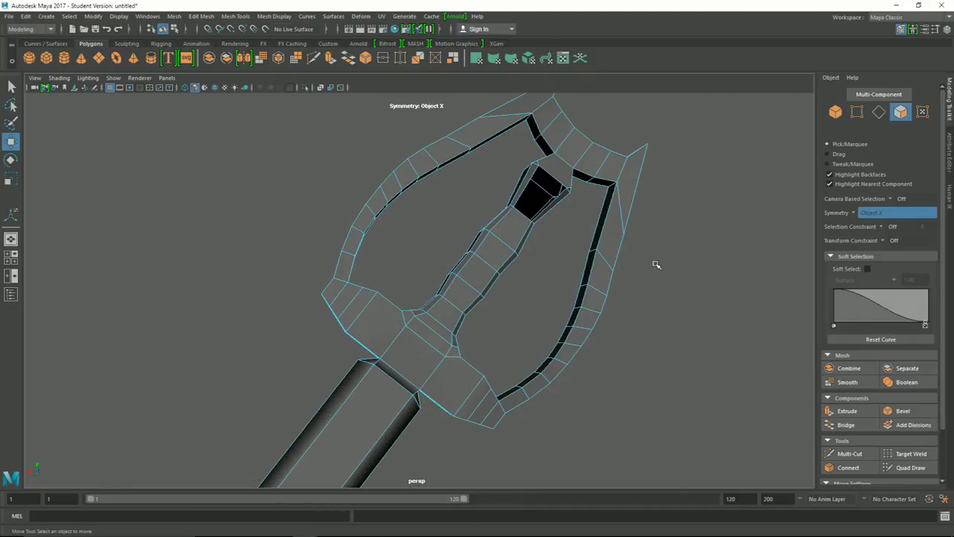
{"action": "left_click", "coordinate": [552, 193]}
Step: Zoom out, pan and orbit around the sword to inspect the opened grip
{"action": "scroll", "coordinate": [548, 301], "scroll_direction": "down", "scroll_amount": 3}
{"action": "scroll", "coordinate": [537, 331], "scroll_direction": "down", "scroll_amount": 2}
{"action": "scroll", "coordinate": [529, 343], "scroll_direction": "down", "scroll_amount": 2}
{"action": "middle_click_drag", "start_coordinate": [527, 347], "coordinate": [572, 278], "text": "alt"}
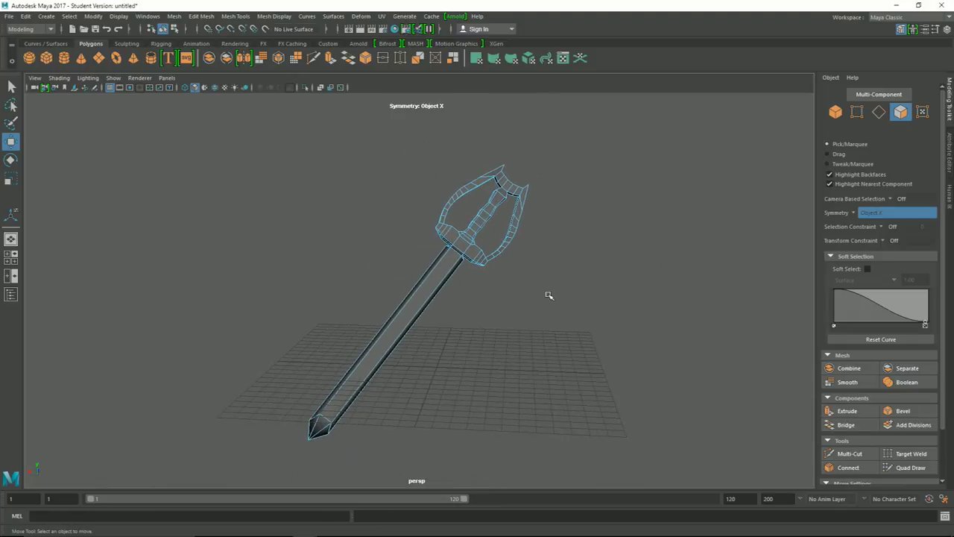
{"action": "mouse_move", "coordinate": [549, 295]}
{"action": "left_mouse_down", "text": "alt"}
{"action": "mouse_move", "coordinate": [532, 315]}
{"action": "mouse_move", "coordinate": [607, 285]}
{"action": "mouse_move", "coordinate": [600, 313]}
{"action": "mouse_move", "coordinate": [541, 305]}
{"action": "left_mouse_up", "text": "alt"}
{"action": "scroll", "coordinate": [535, 317], "scroll_direction": "down", "scroll_amount": 2}
{"action": "middle_click_drag", "start_coordinate": [541, 305], "coordinate": [520, 342], "text": "alt"}
{"action": "left_click_drag", "start_coordinate": [519, 342], "coordinate": [548, 303], "text": "alt"}
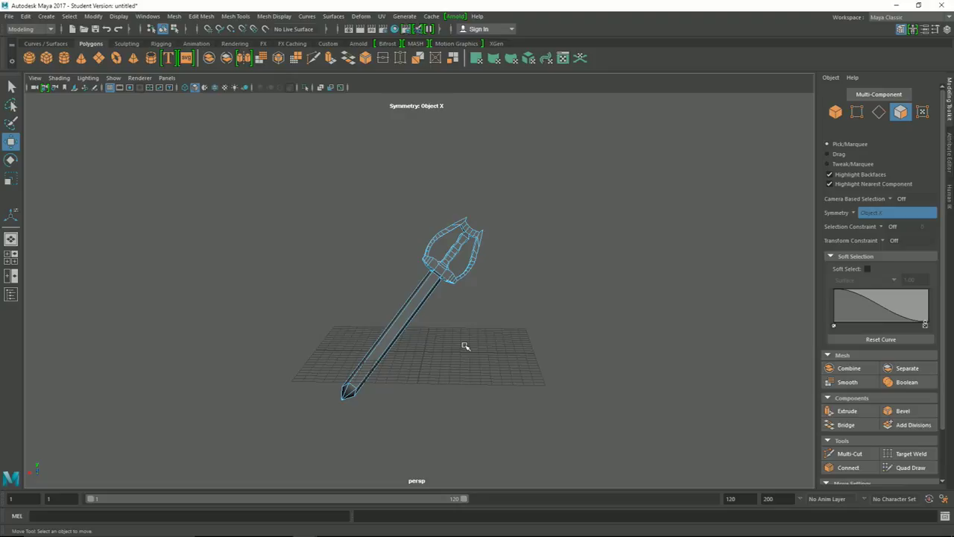
{"action": "left_click_drag", "start_coordinate": [352, 141], "coordinate": [554, 371]}
{"action": "left_click", "coordinate": [527, 288]}
{"action": "left_click_drag", "start_coordinate": [309, 221], "coordinate": [524, 420]}
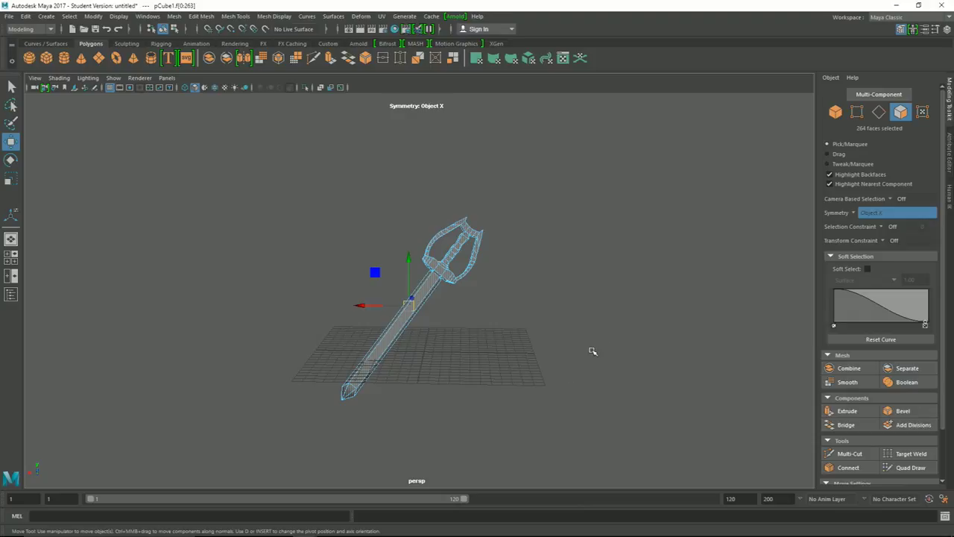
{"action": "left_click_drag", "start_coordinate": [529, 346], "coordinate": [475, 325], "text": "alt"}
{"action": "scroll", "coordinate": [474, 325], "scroll_direction": "up", "scroll_amount": 3}
{"action": "left_click", "coordinate": [470, 328]}
{"action": "scroll", "coordinate": [482, 322], "scroll_direction": "down", "scroll_amount": 3}
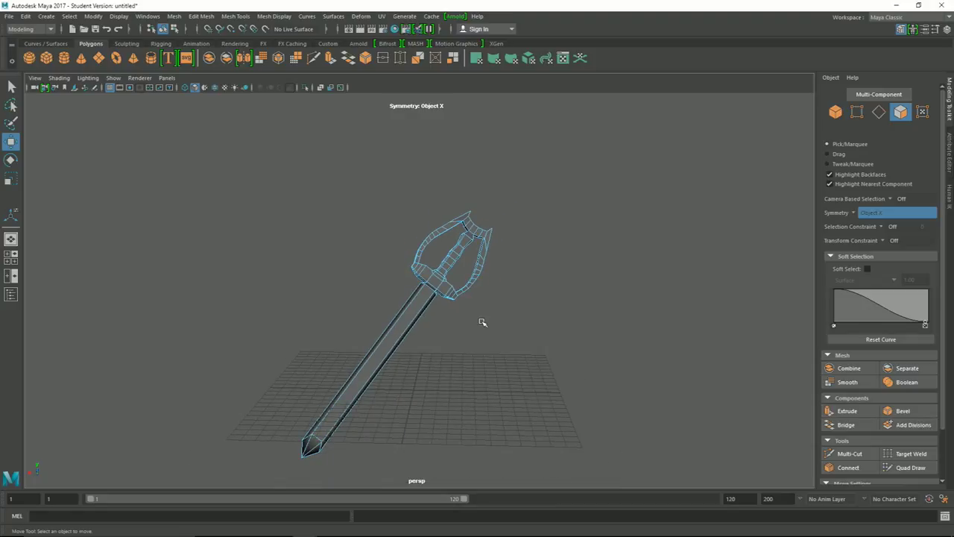
{"action": "scroll", "coordinate": [482, 322], "scroll_direction": "up", "scroll_amount": 2}
{"action": "mouse_move", "coordinate": [481, 321]}
{"action": "left_mouse_down", "text": "alt"}
{"action": "mouse_move", "coordinate": [457, 348]}
{"action": "mouse_move", "coordinate": [497, 354]}
{"action": "mouse_move", "coordinate": [581, 321]}
{"action": "mouse_move", "coordinate": [495, 315]}
{"action": "mouse_move", "coordinate": [477, 362]}
{"action": "mouse_move", "coordinate": [548, 362]}
{"action": "mouse_move", "coordinate": [486, 351]}
{"action": "left_mouse_up", "text": "alt"}
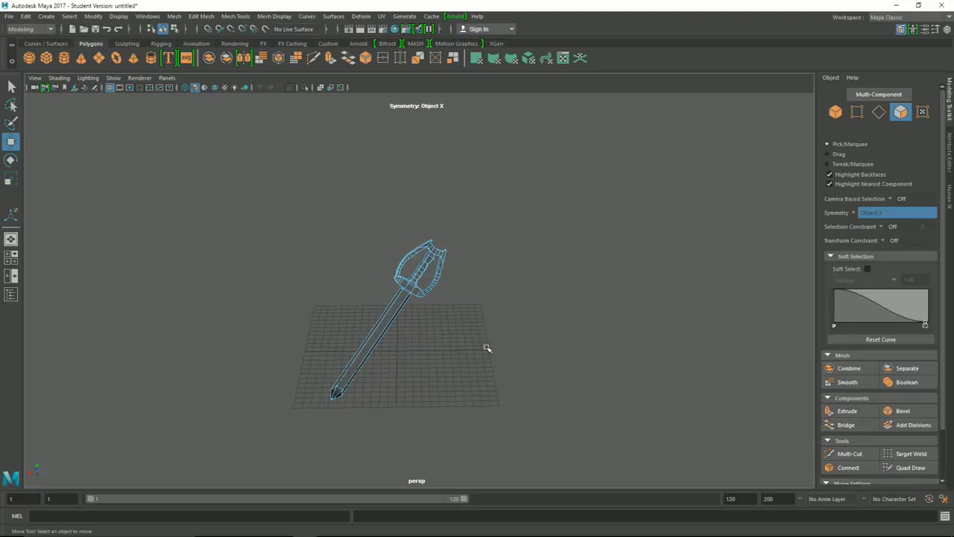
{"action": "scroll", "coordinate": [469, 339], "scroll_direction": "up", "scroll_amount": 3}
{"action": "scroll", "coordinate": [457, 330], "scroll_direction": "up", "scroll_amount": 3}
{"action": "scroll", "coordinate": [447, 327], "scroll_direction": "up", "scroll_amount": 2}
{"action": "scroll", "coordinate": [436, 326], "scroll_direction": "up", "scroll_amount": 2}
{"action": "mouse_move", "coordinate": [436, 329]}
{"action": "left_mouse_down", "text": "alt"}
{"action": "mouse_move", "coordinate": [491, 341]}
{"action": "mouse_move", "coordinate": [528, 307]}
{"action": "left_mouse_up", "text": "alt"}
{"action": "scroll", "coordinate": [528, 307], "scroll_direction": "up", "scroll_amount": 2}
{"action": "scroll", "coordinate": [450, 320], "scroll_direction": "up", "scroll_amount": 2}
{"action": "scroll", "coordinate": [449, 320], "scroll_direction": "up", "scroll_amount": 3}
{"action": "scroll", "coordinate": [451, 319], "scroll_direction": "down", "scroll_amount": 3}
Step: Turn on the Poly Count heads-up display readout
{"action": "left_click", "coordinate": [397, 279]}
{"action": "left_click", "coordinate": [94, 16]}
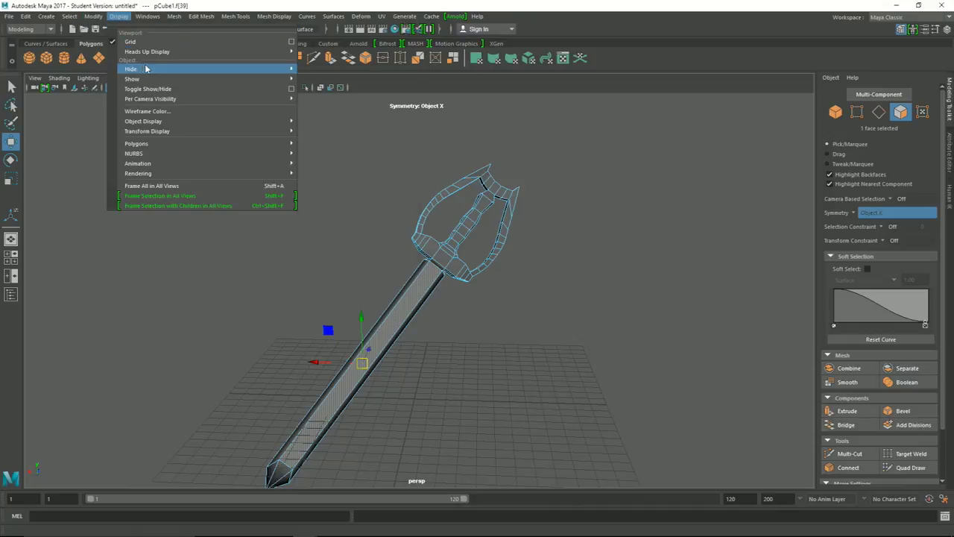
{"action": "mouse_move", "coordinate": [147, 51]}
{"action": "left_click", "coordinate": [339, 189]}
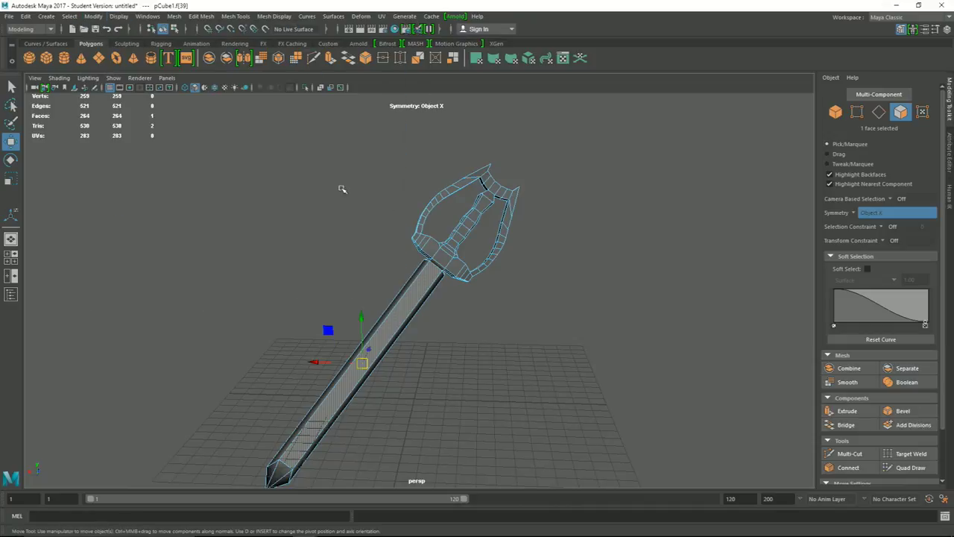
Step: Select the whole sword in Object Mode to read 259 verts, 521 edges, 264 faces, 530 tris
{"action": "left_click", "coordinate": [589, 294]}
{"action": "right_click_drag", "start_coordinate": [482, 283], "coordinate": [538, 223]}
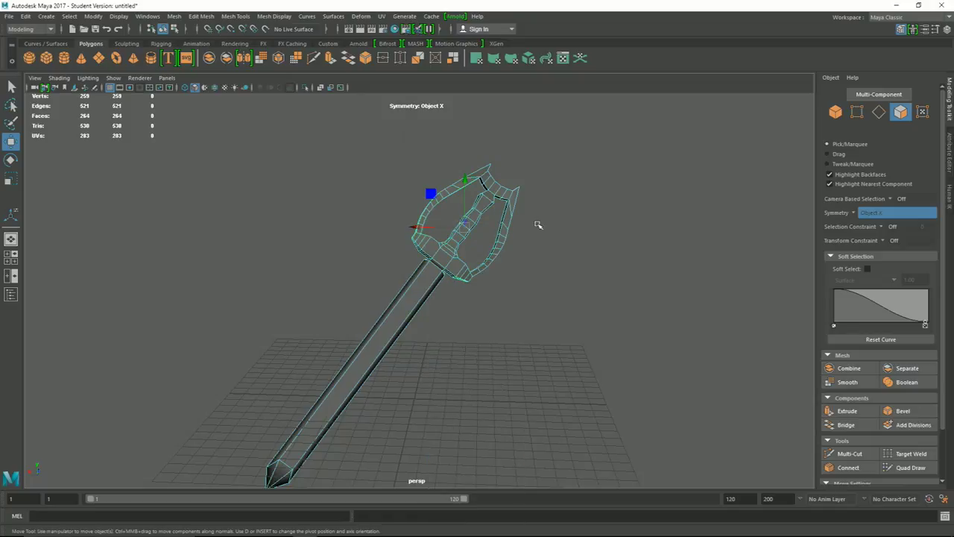
{"action": "left_click", "coordinate": [430, 260]}
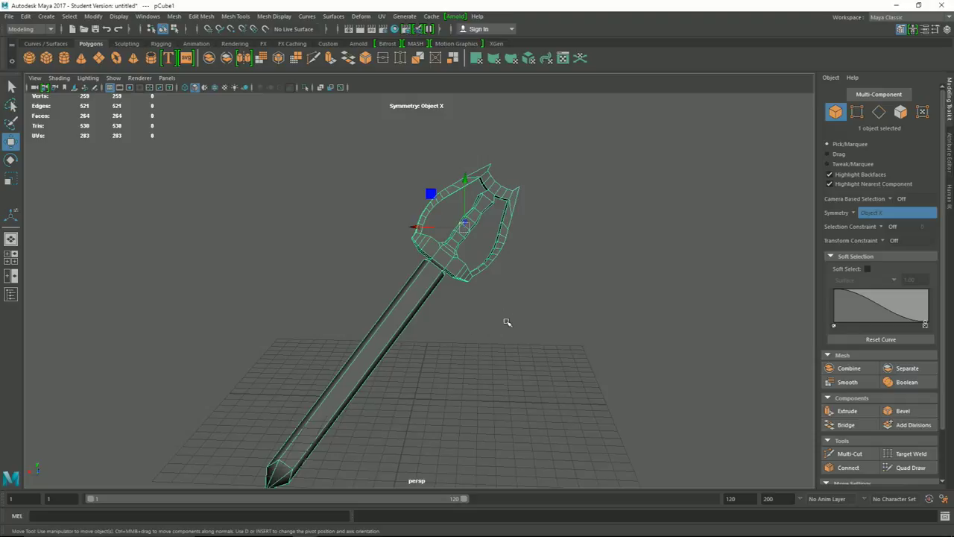
{"action": "mouse_move", "coordinate": [494, 335]}
{"action": "left_mouse_down", "text": "alt"}
{"action": "mouse_move", "coordinate": [637, 305]}
{"action": "mouse_move", "coordinate": [554, 334]}
{"action": "mouse_move", "coordinate": [485, 343]}
{"action": "mouse_move", "coordinate": [504, 305]}
{"action": "left_mouse_up", "text": "alt"}
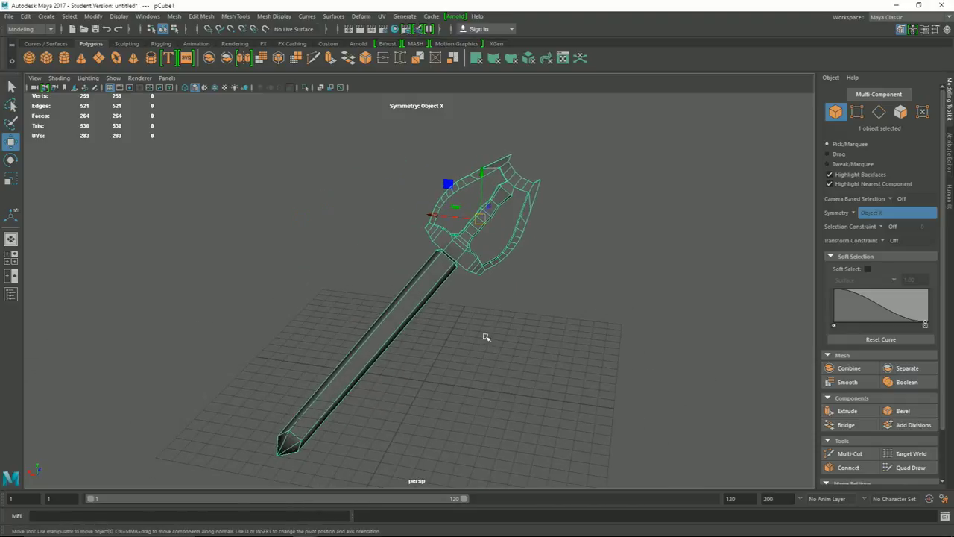
{"action": "scroll", "coordinate": [485, 333], "scroll_direction": "up", "scroll_amount": 2}
{"action": "scroll", "coordinate": [507, 321], "scroll_direction": "up", "scroll_amount": 2}
{"action": "scroll", "coordinate": [453, 273], "scroll_direction": "up", "scroll_amount": 2}
{"action": "scroll", "coordinate": [530, 260], "scroll_direction": "up", "scroll_amount": 2}
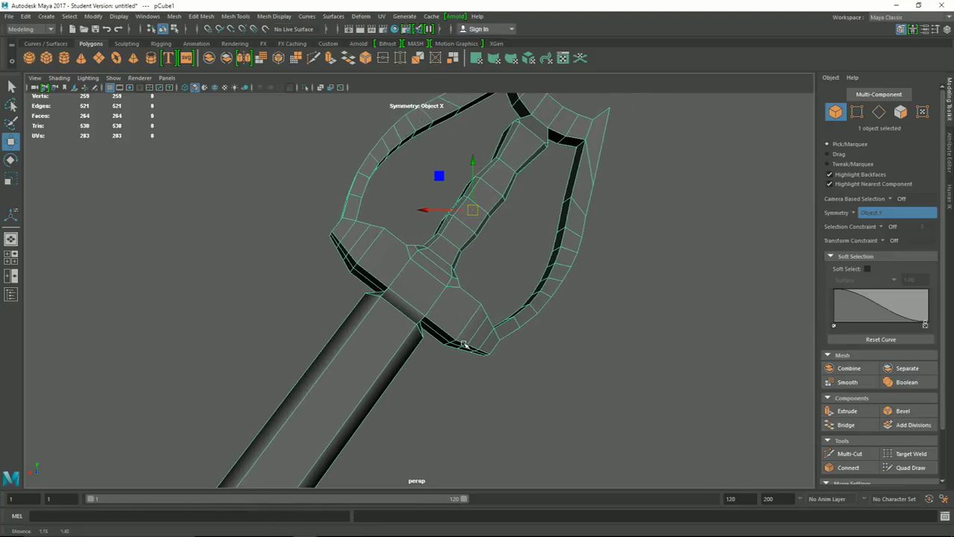
{"action": "scroll", "coordinate": [477, 339], "scroll_direction": "up", "scroll_amount": 2}
{"action": "scroll", "coordinate": [536, 335], "scroll_direction": "up", "scroll_amount": 2}
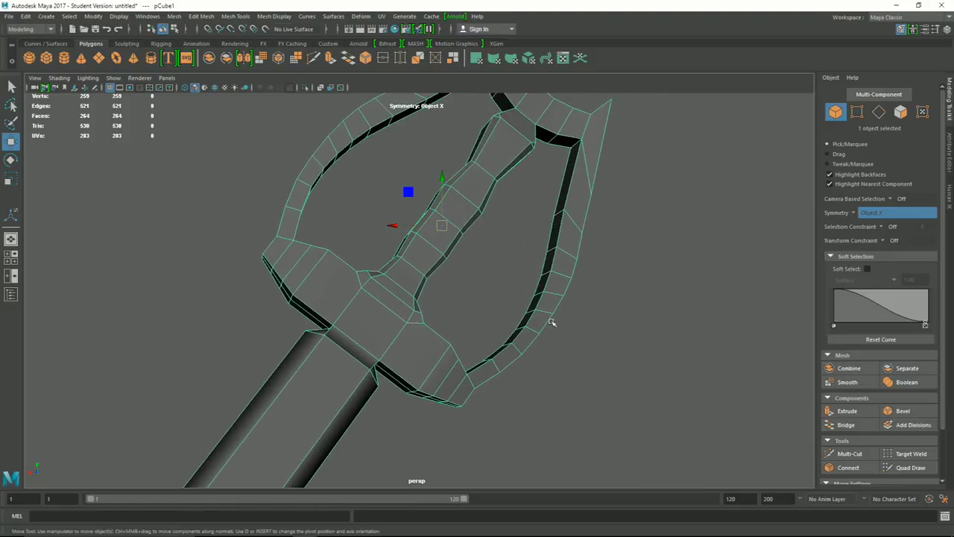
{"action": "mouse_move", "coordinate": [536, 353]}
{"action": "left_mouse_down", "text": "alt"}
{"action": "mouse_move", "coordinate": [592, 205]}
{"action": "mouse_move", "coordinate": [499, 318]}
{"action": "mouse_move", "coordinate": [545, 266]}
{"action": "mouse_move", "coordinate": [494, 316]}
{"action": "mouse_move", "coordinate": [462, 325]}
{"action": "mouse_move", "coordinate": [477, 293]}
{"action": "mouse_move", "coordinate": [550, 273]}
{"action": "mouse_move", "coordinate": [665, 268]}
{"action": "mouse_move", "coordinate": [603, 306]}
{"action": "mouse_move", "coordinate": [483, 291]}
{"action": "mouse_move", "coordinate": [462, 341]}
{"action": "mouse_move", "coordinate": [435, 345]}
{"action": "mouse_move", "coordinate": [464, 318]}
{"action": "left_mouse_up", "text": "alt"}
{"action": "scroll", "coordinate": [591, 205], "scroll_direction": "down", "scroll_amount": 3}
{"action": "scroll", "coordinate": [499, 318], "scroll_direction": "down", "scroll_amount": 3}
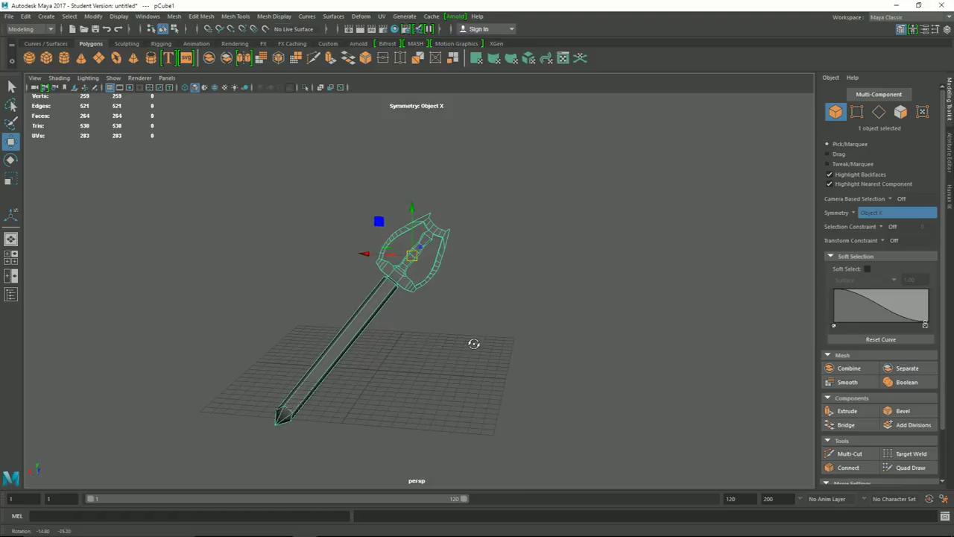
{"action": "scroll", "coordinate": [473, 345], "scroll_direction": "up", "scroll_amount": 3}
{"action": "scroll", "coordinate": [472, 345], "scroll_direction": "down", "scroll_amount": 3}
{"action": "scroll", "coordinate": [517, 306], "scroll_direction": "down", "scroll_amount": 1}
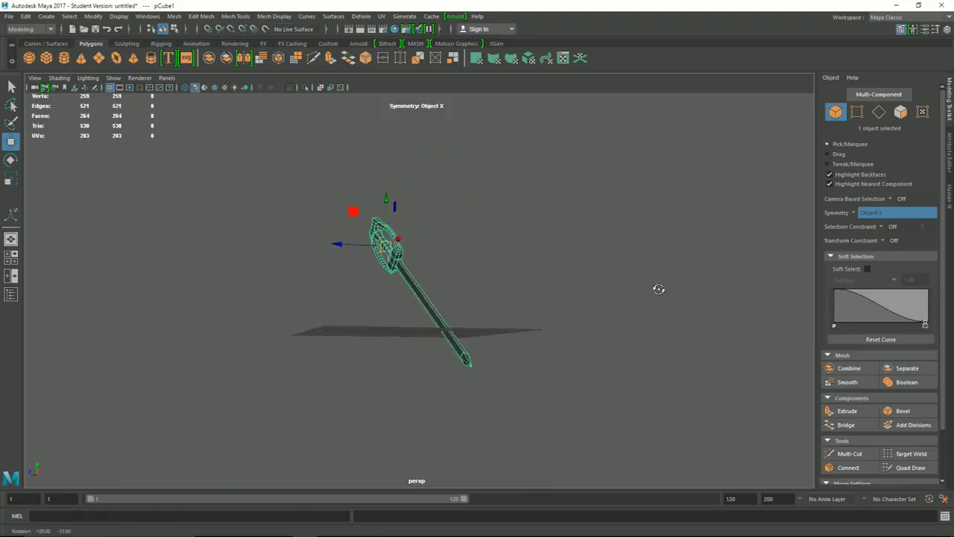